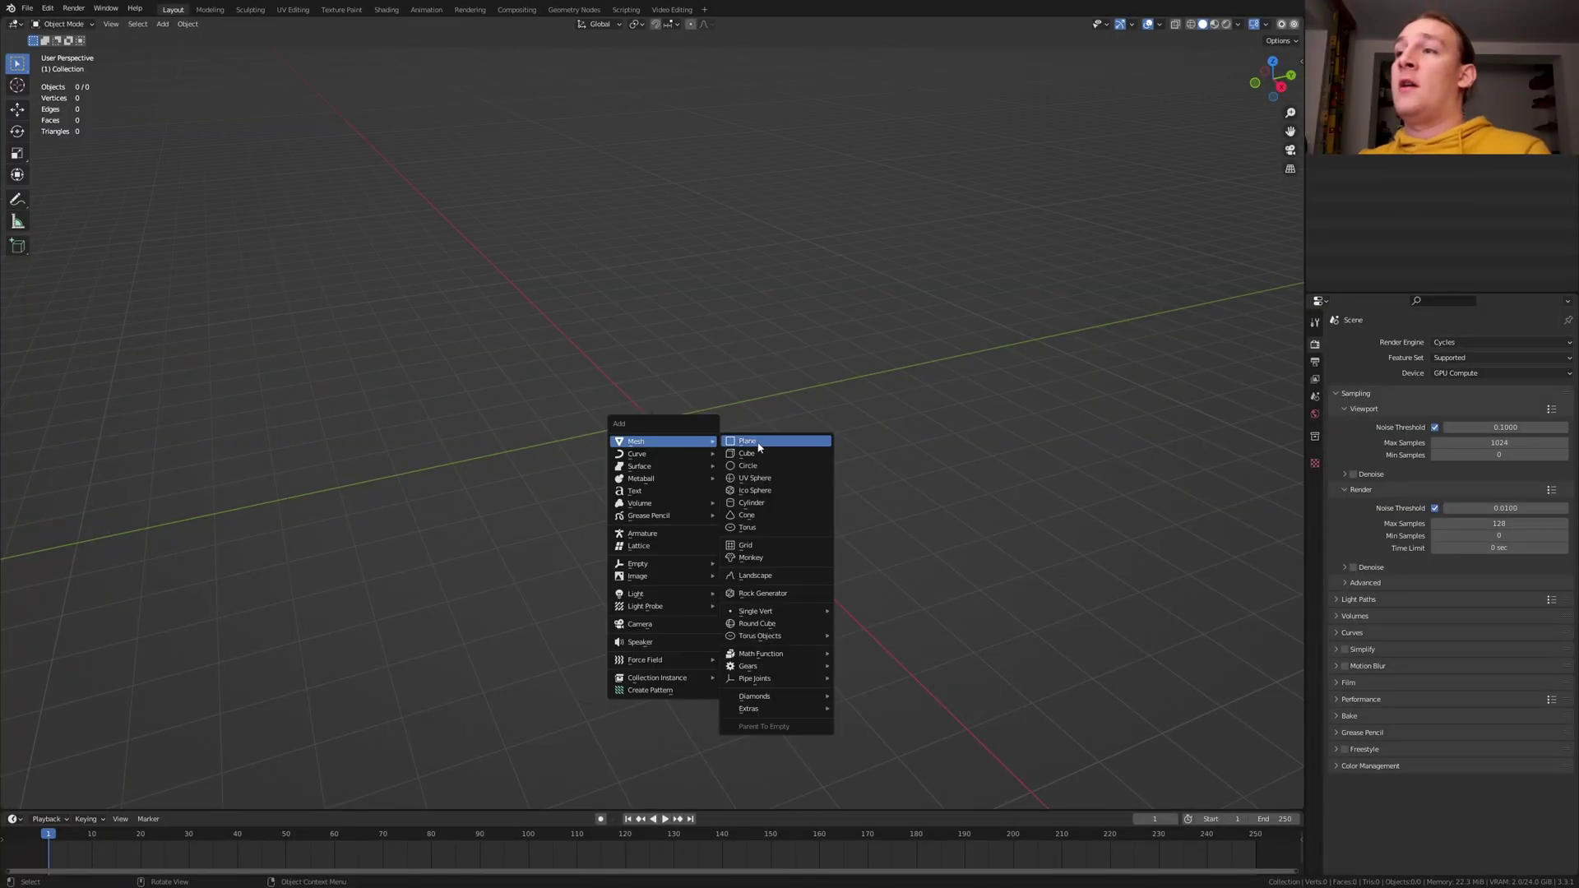
- Add a plane mesh at the origin of the empty scene with Shift+A > Mesh > Plane
click(761, 441)
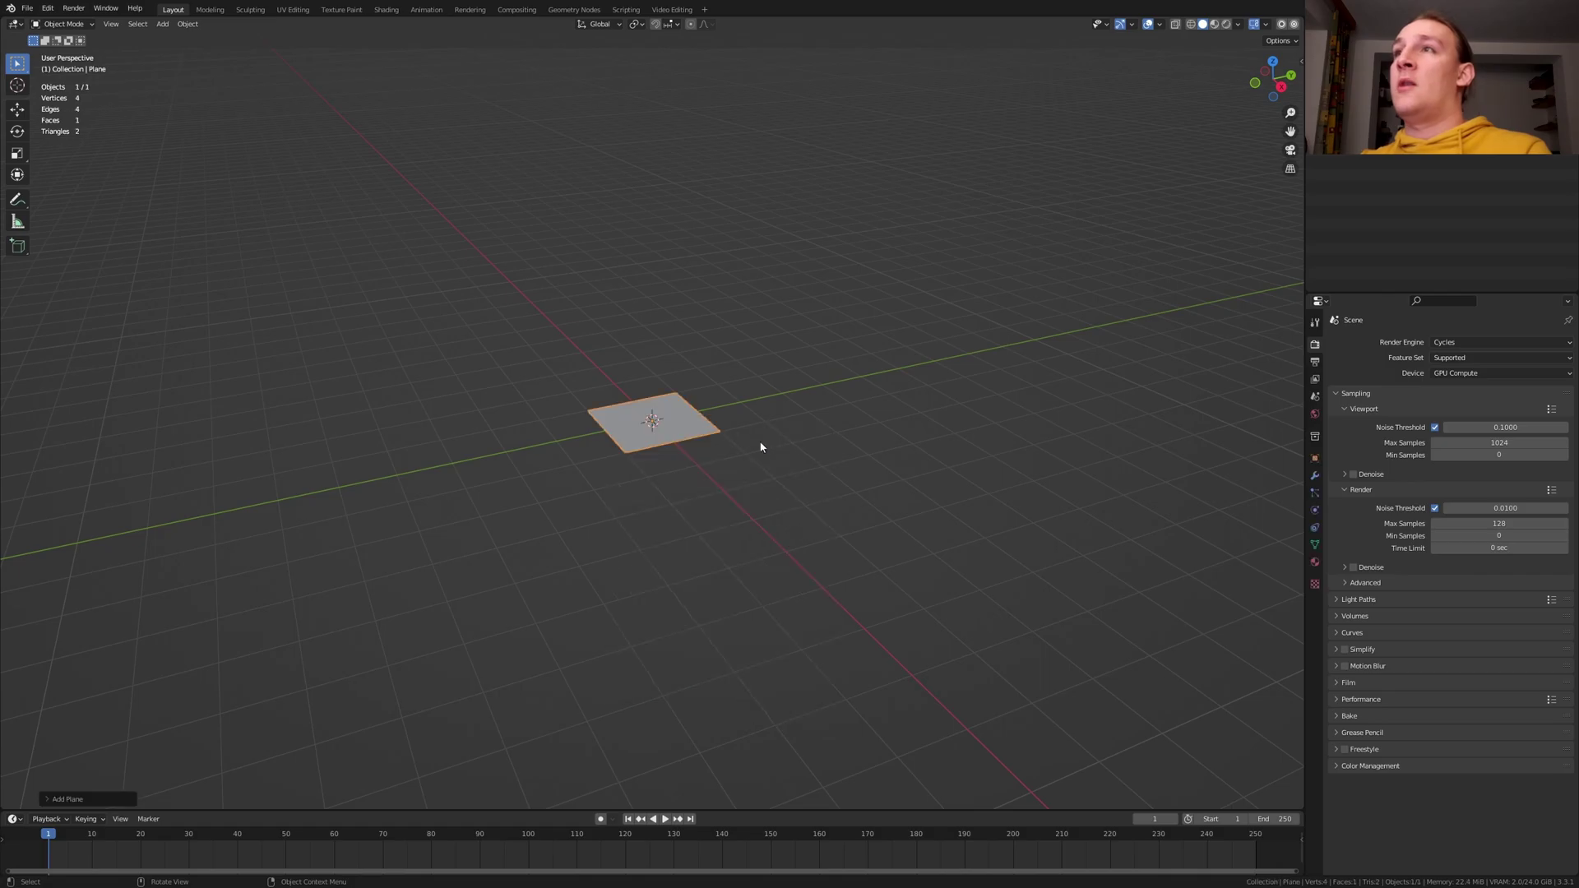
- In the Geometry Nodes workspace, create a new node tree for the plane and delete Group Input
click(574, 10)
click(640, 477)
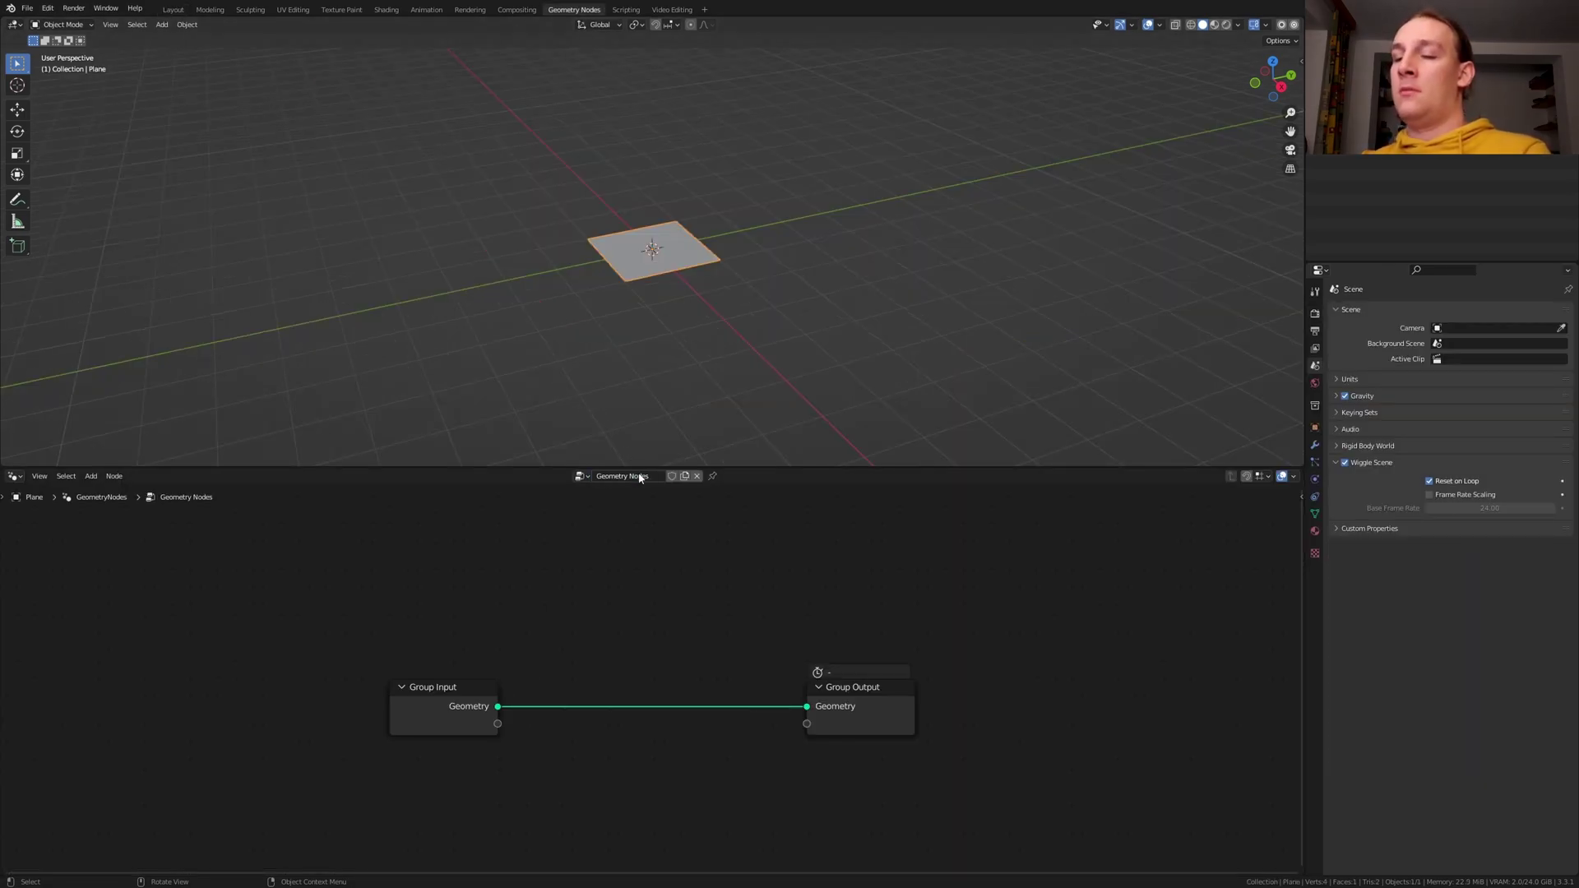
click(434, 692)
key(x)
- Add a Volume Cube node connected to the Group Output
key(shift+a)
click(357, 516)
text(vol)
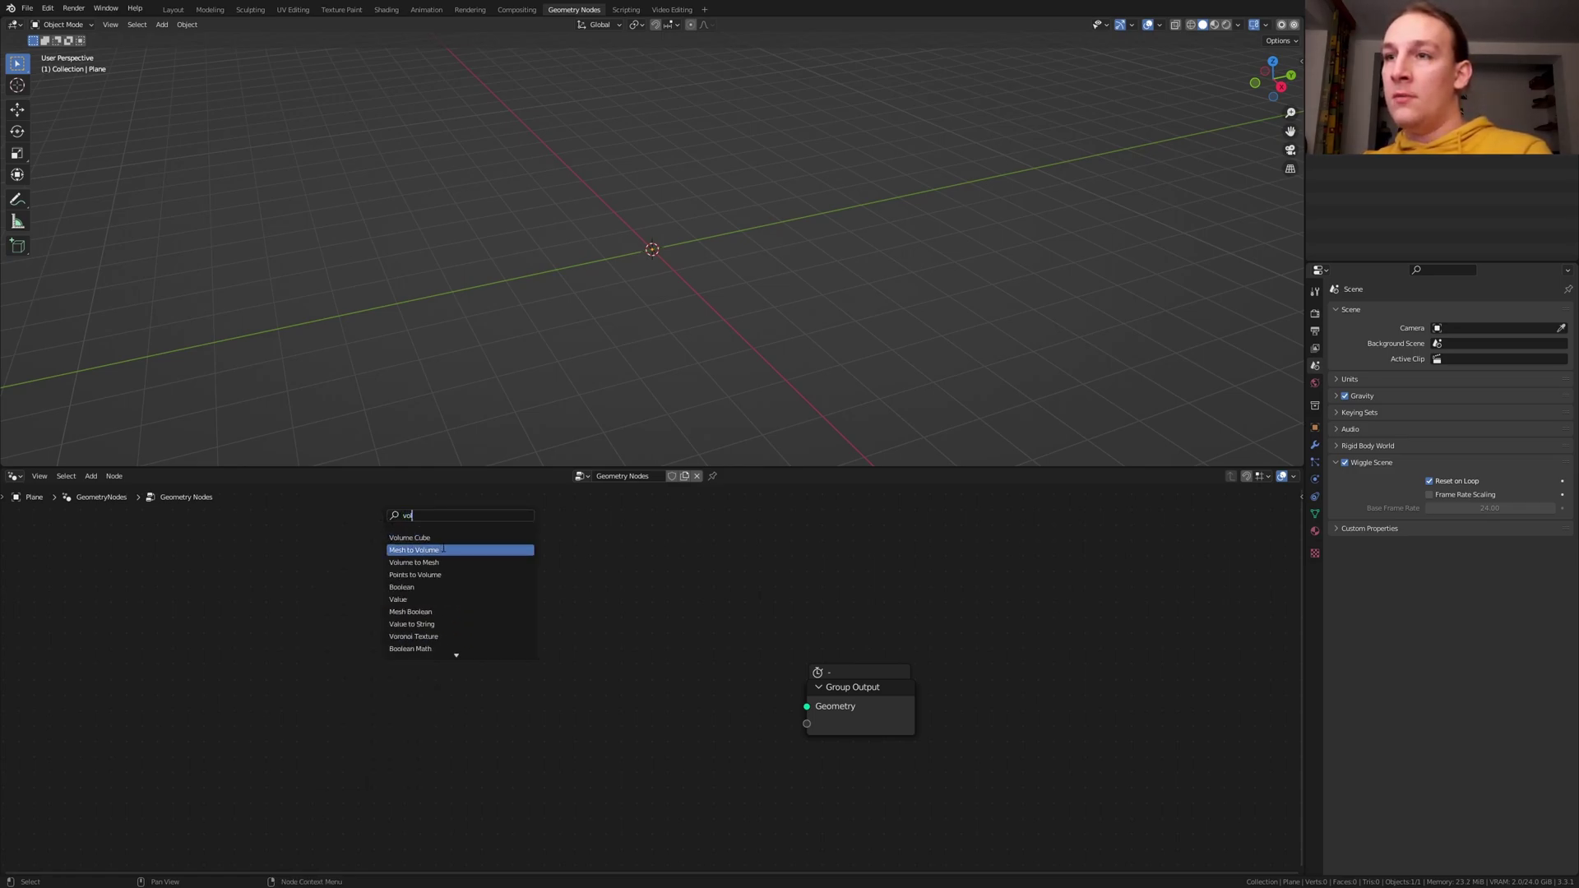
click(409, 539)
click(472, 531)
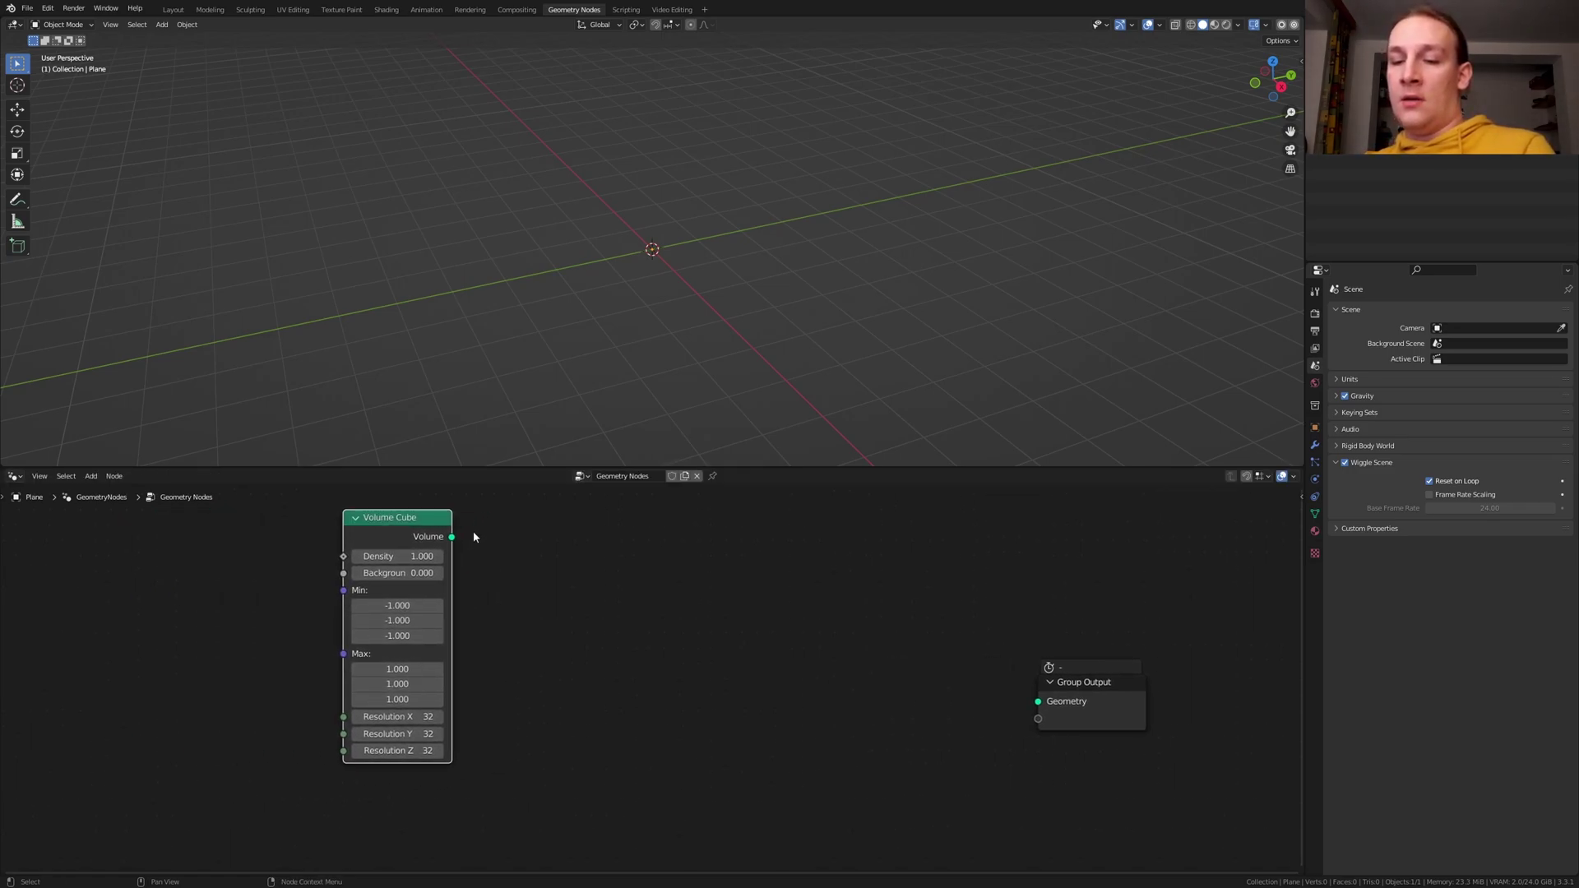
ctrl+shift+click(406, 538)
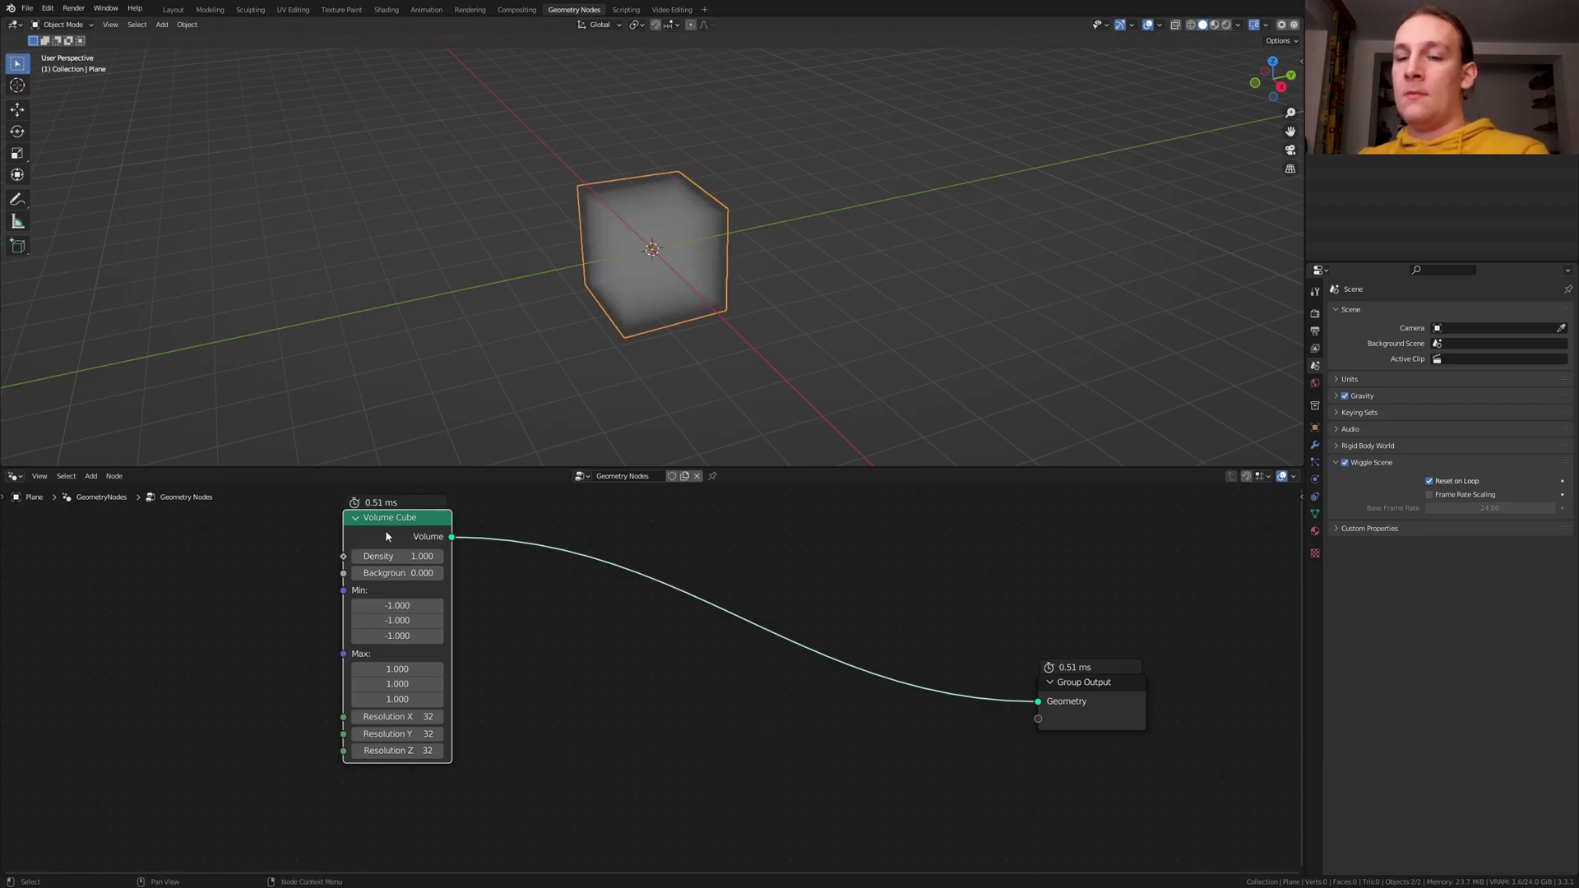
- Insert Volume to Mesh and Set Material nodes into the Volume Cube's output link
key(shift+a)
text(v)
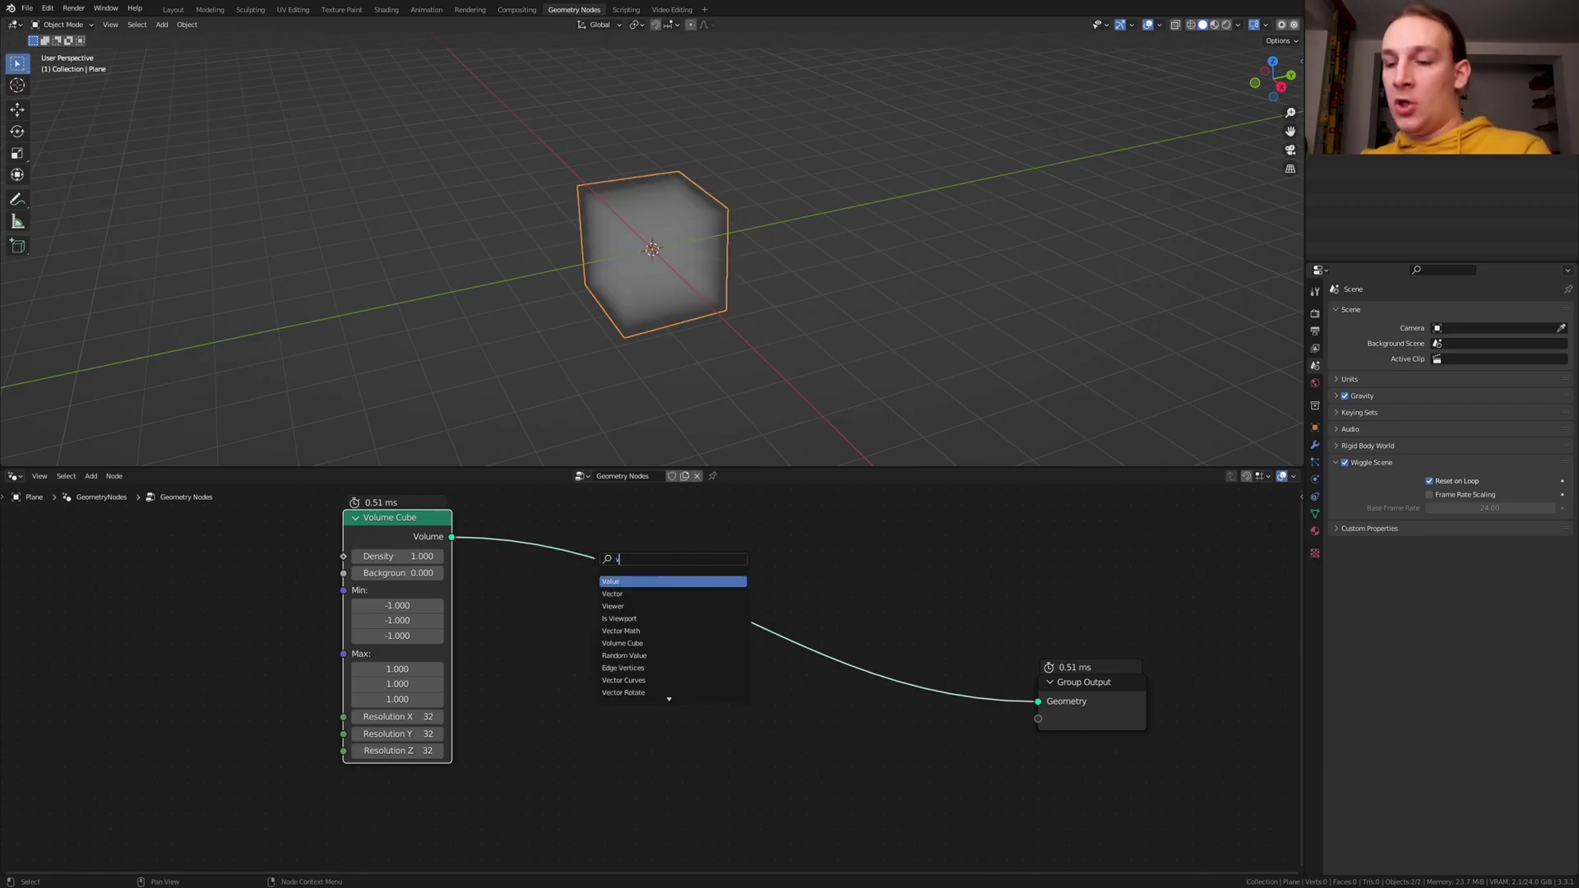
text(o)
click(672, 607)
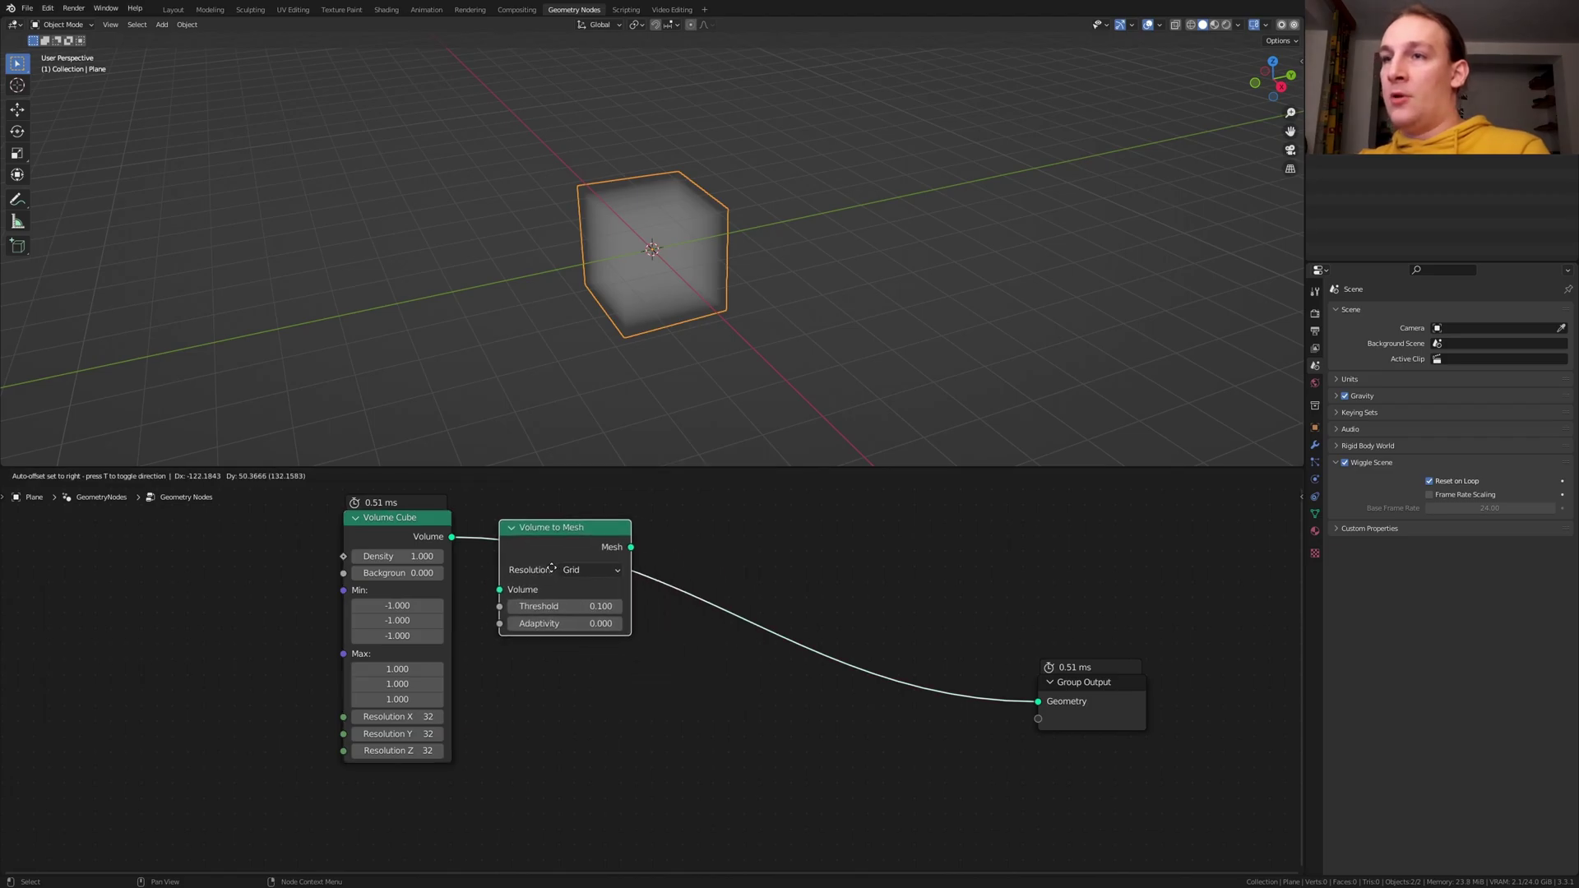
click(544, 560)
key(shift+a)
text(set ma)
click(658, 558)
click(728, 574)
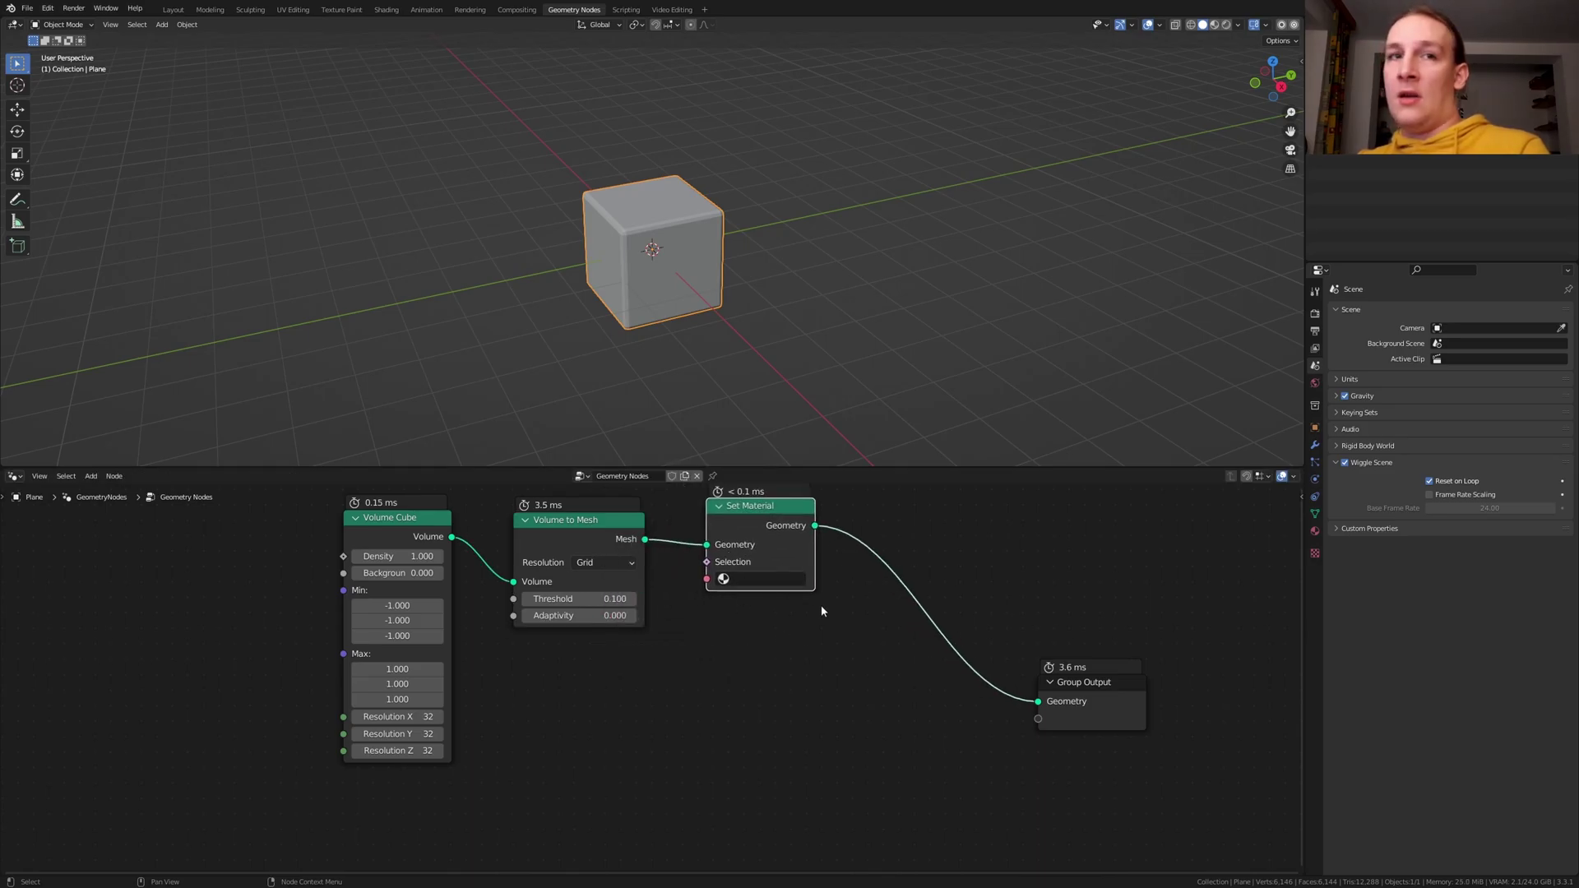
scroll(691, 606, up, 1)
key(shift+a)
click(654, 609)
text(joi)
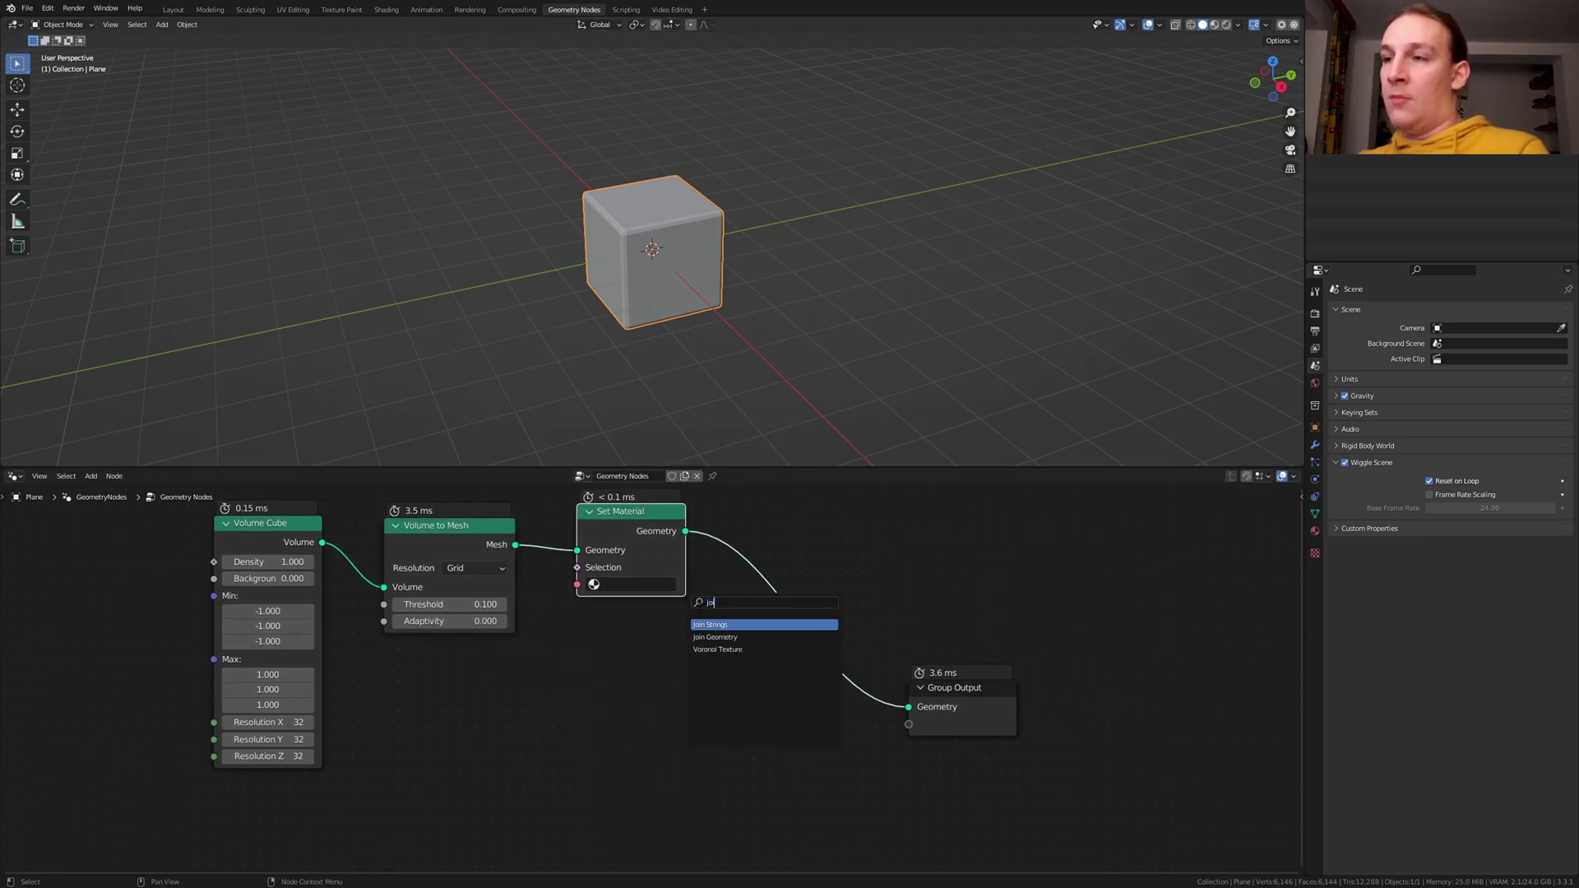
- Add a Join Geometry node after Set Material
click(741, 638)
click(790, 562)
mouse_move(790, 567)
middle_down()
mouse_move(416, 575)
mouse_move(526, 563)
middle_up()
- Add a Mix node whose Color output feeds the Volume Cube's Density
key(shift+a)
click(475, 568)
text(m)
key(Return)
click(375, 584)
drag(445, 585, 561, 544)
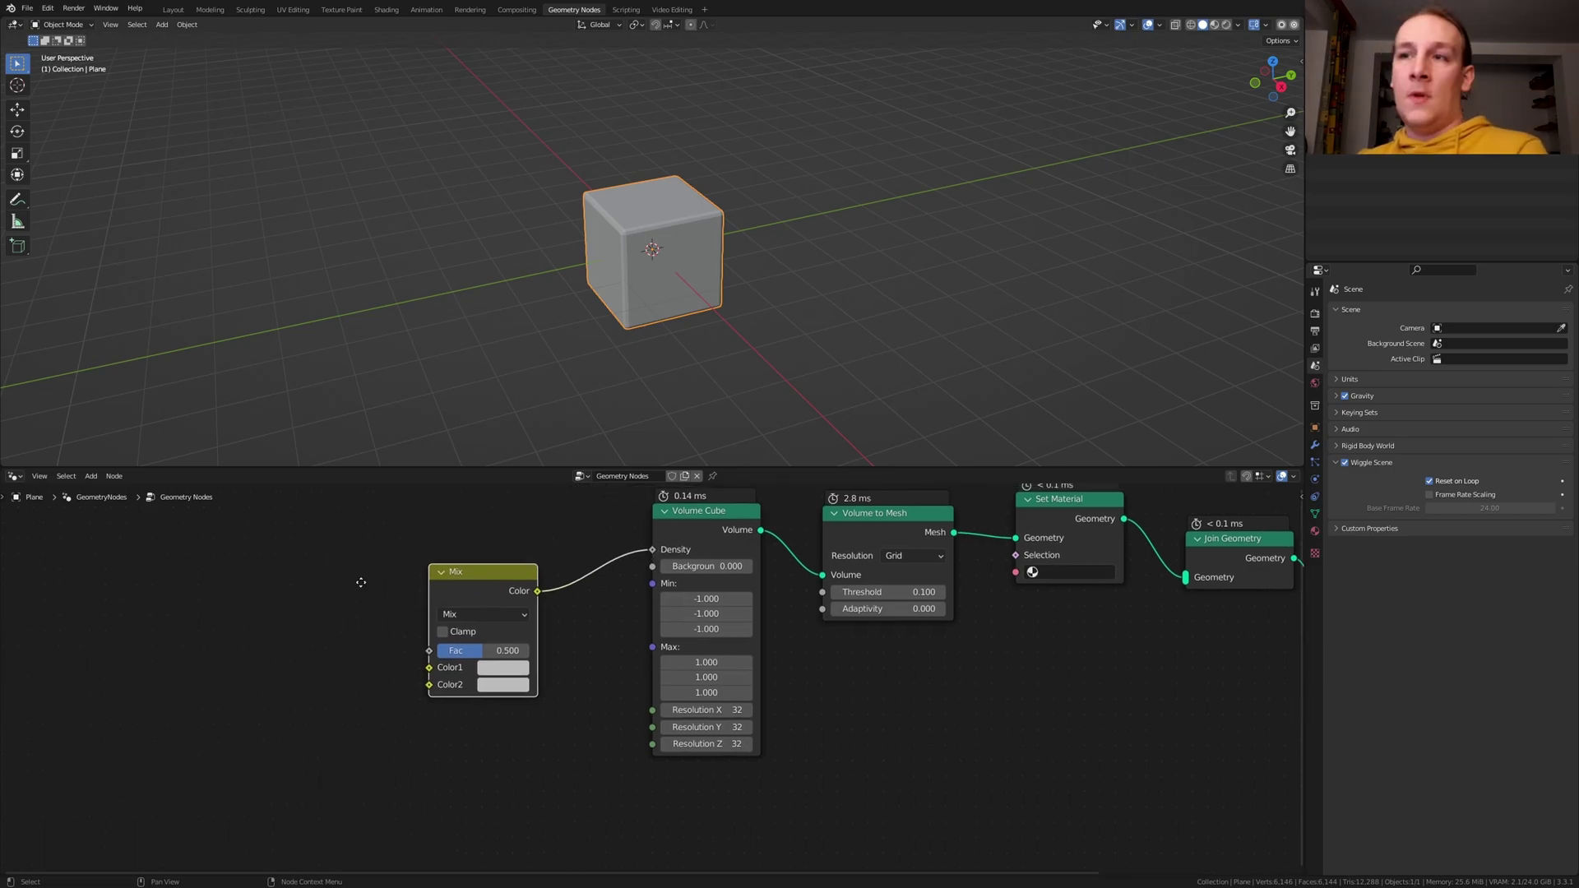
- Add a Gradient Texture node at the far left of the tree
middle_drag(554, 552, 789, 567)
key(shift+a)
click(469, 593)
text(gr)
key(Down)
key(Down)
key(Down)
key(Return)
click(217, 603)
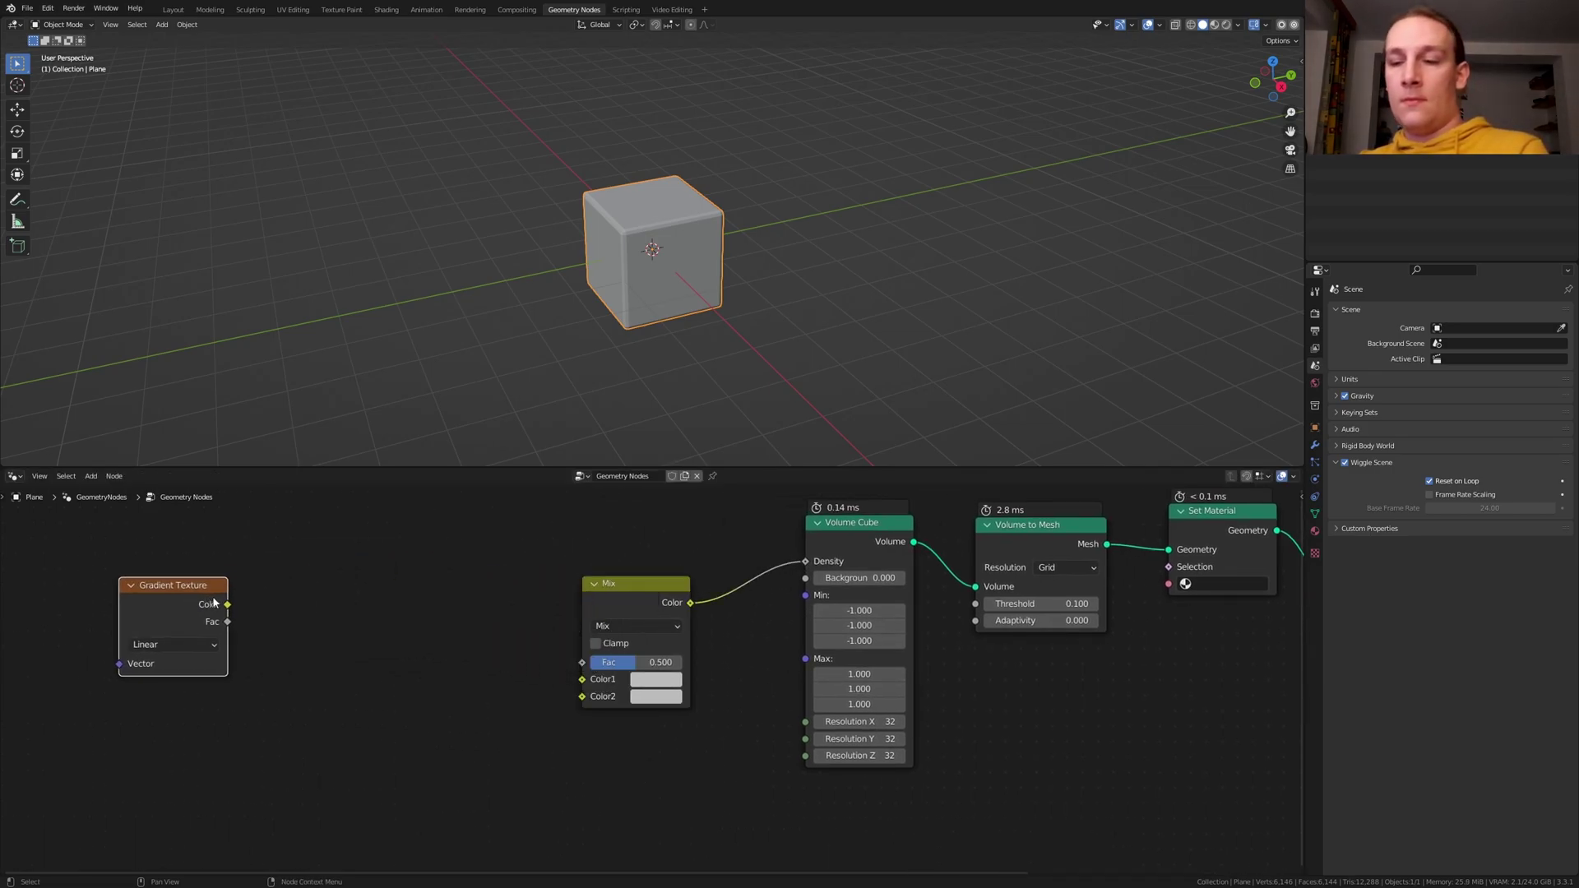
- Duplicate the Mix node, feeding Gradient Color into its Fac and Color1 and its output into the right Mix's Fac
click(613, 603)
key(shift+d)
click(361, 603)
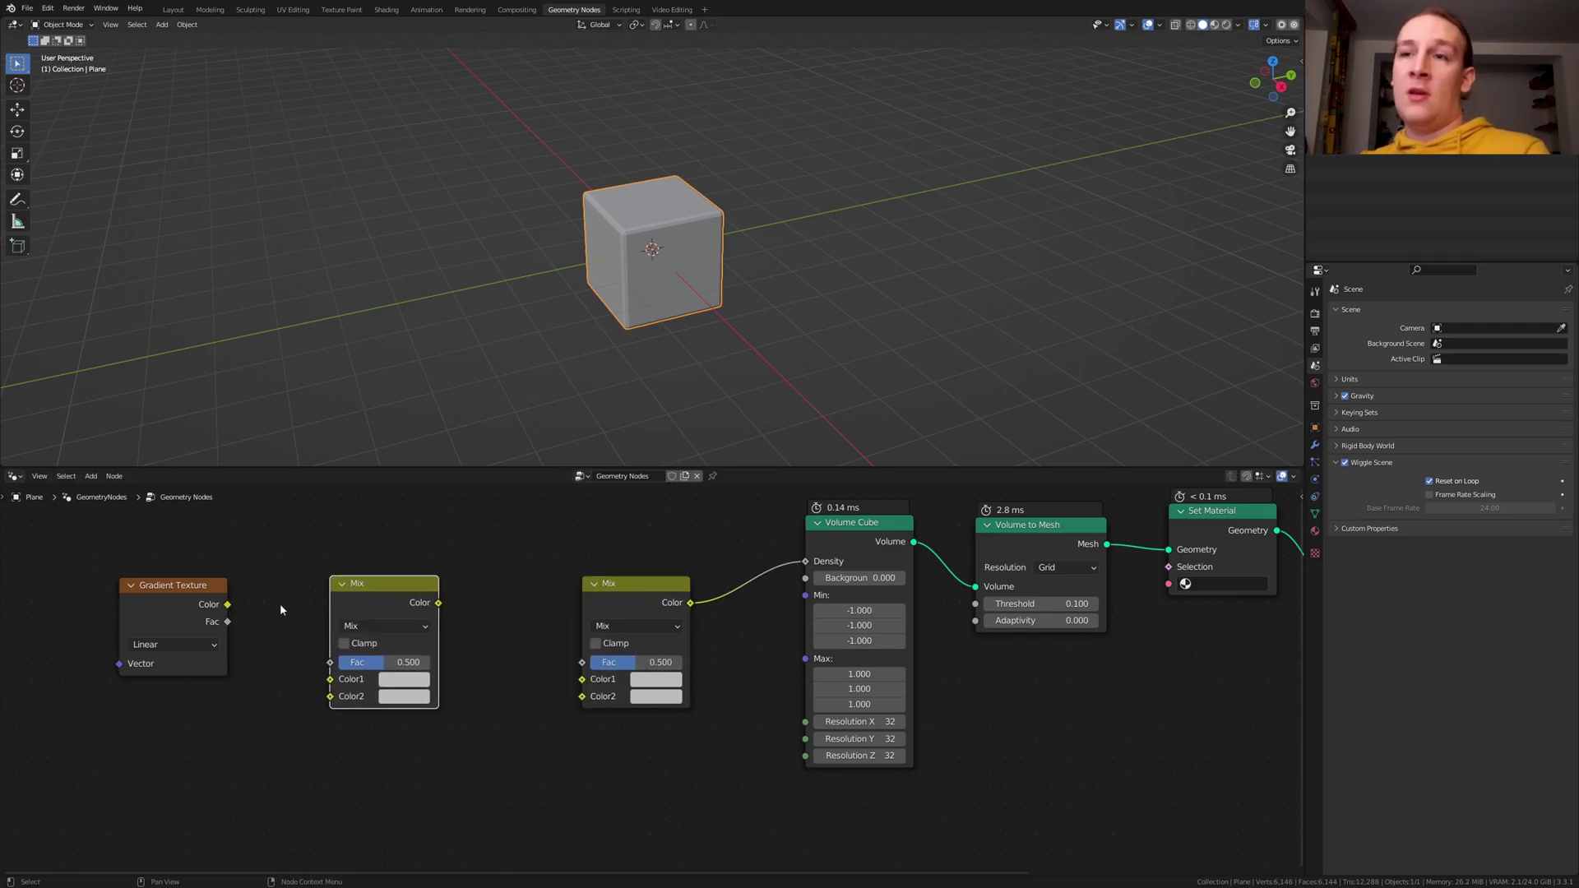
drag(228, 605, 330, 663)
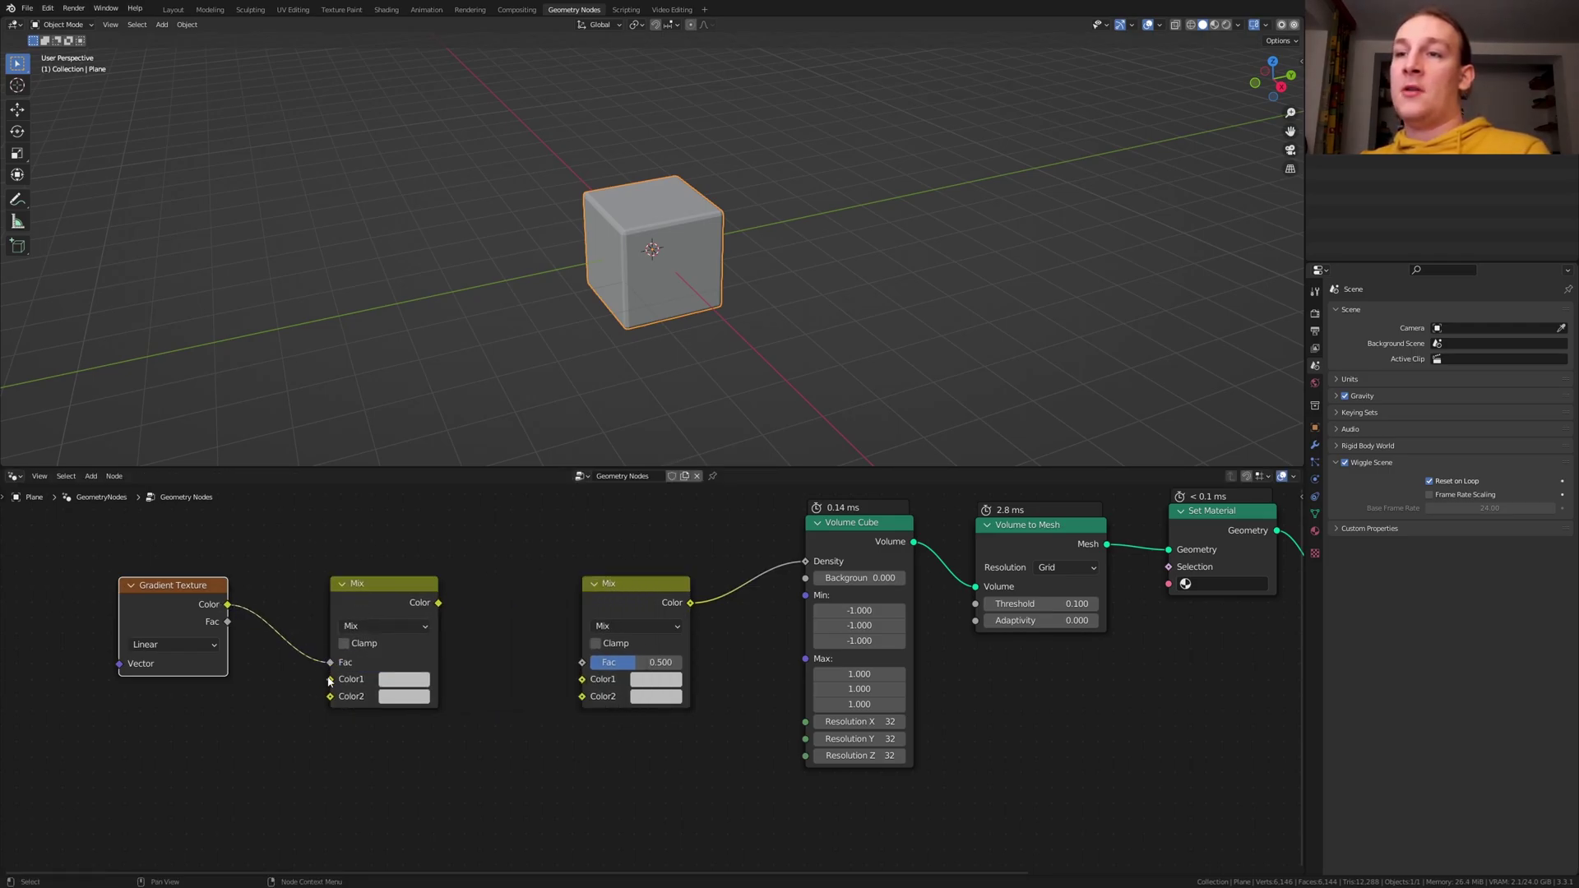
drag(227, 605, 329, 680)
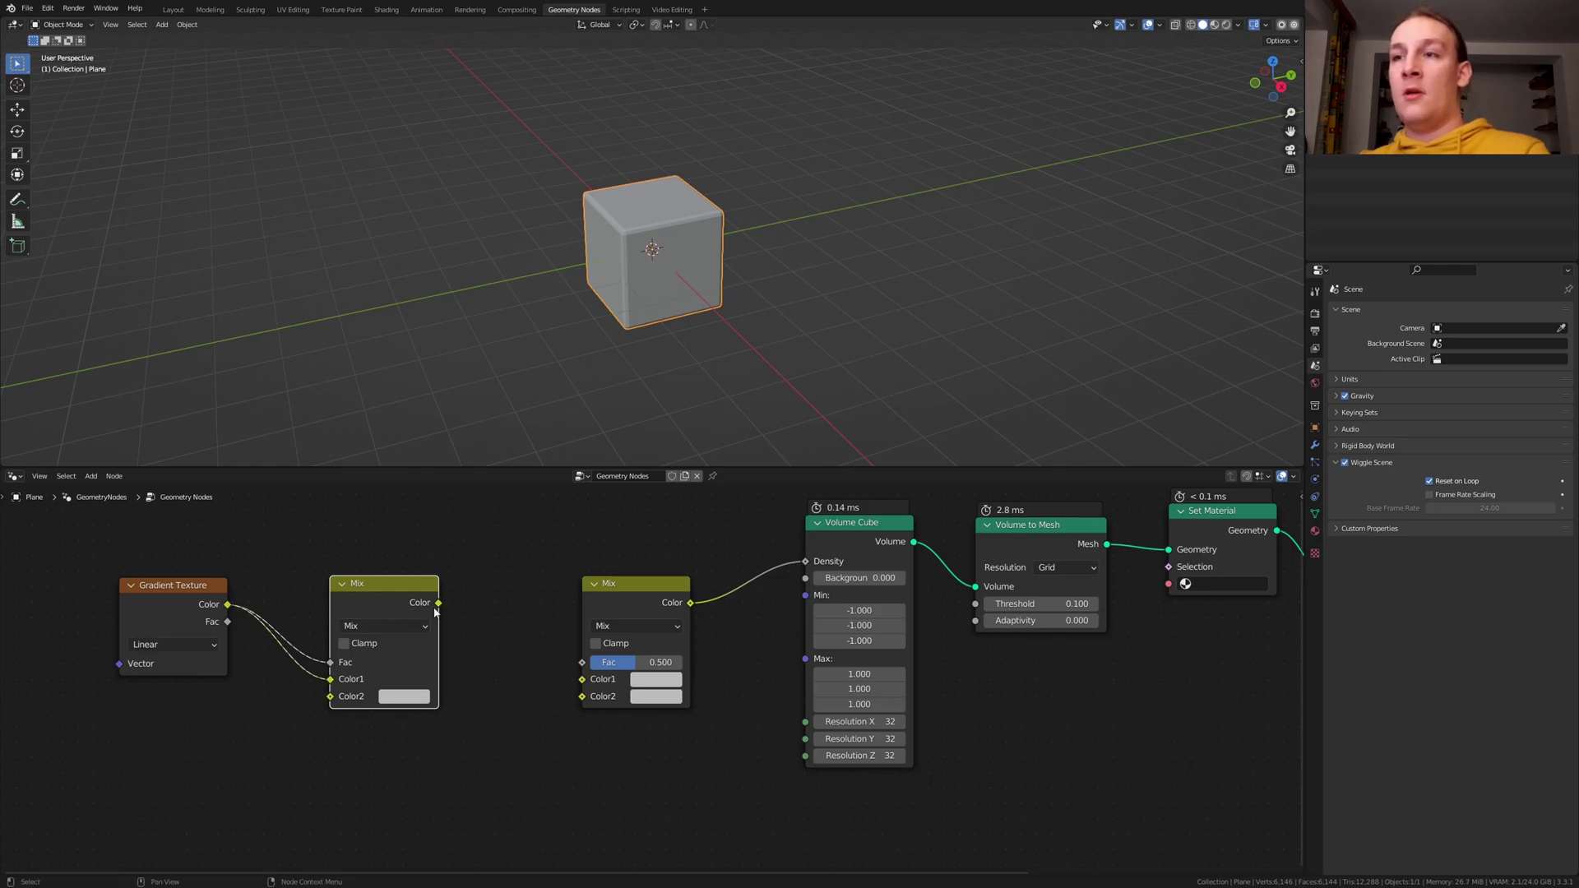
mouse_move(438, 603)
mouse_down()
mouse_move(581, 663)
mouse_move(581, 679)
mouse_up()
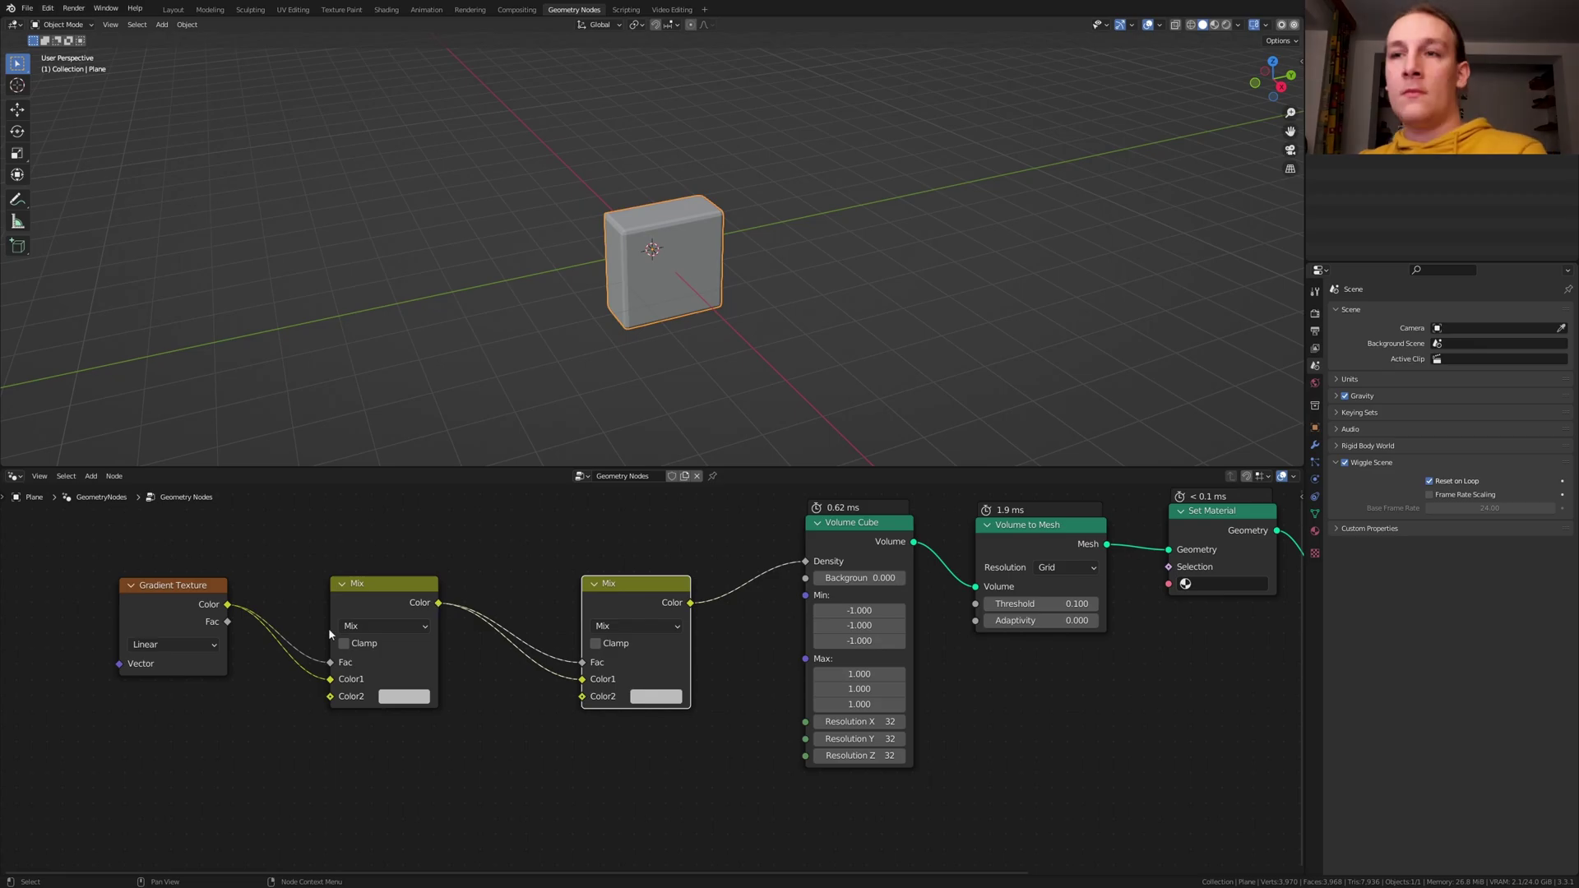
- Link the left Mix into the right Mix's Color1, and add a Musgrave Texture whose Height feeds the left Mix's Color2
middle_drag(374, 614, 527, 551)
click(527, 562)
key(shift+a)
text(mu)
key(Return)
click(317, 678)
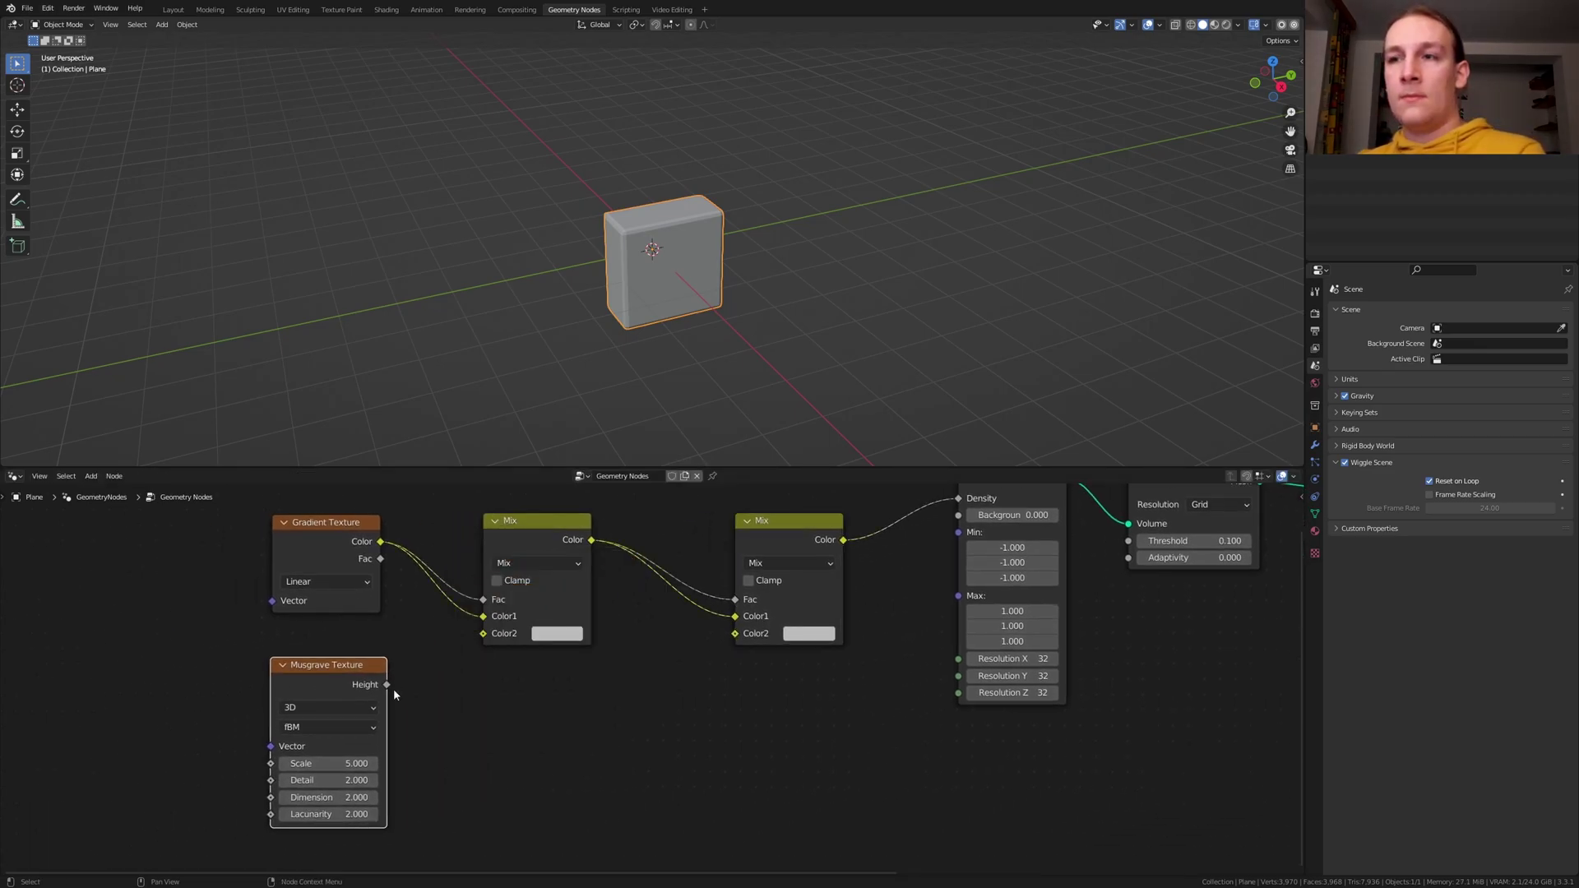
drag(385, 684, 482, 633)
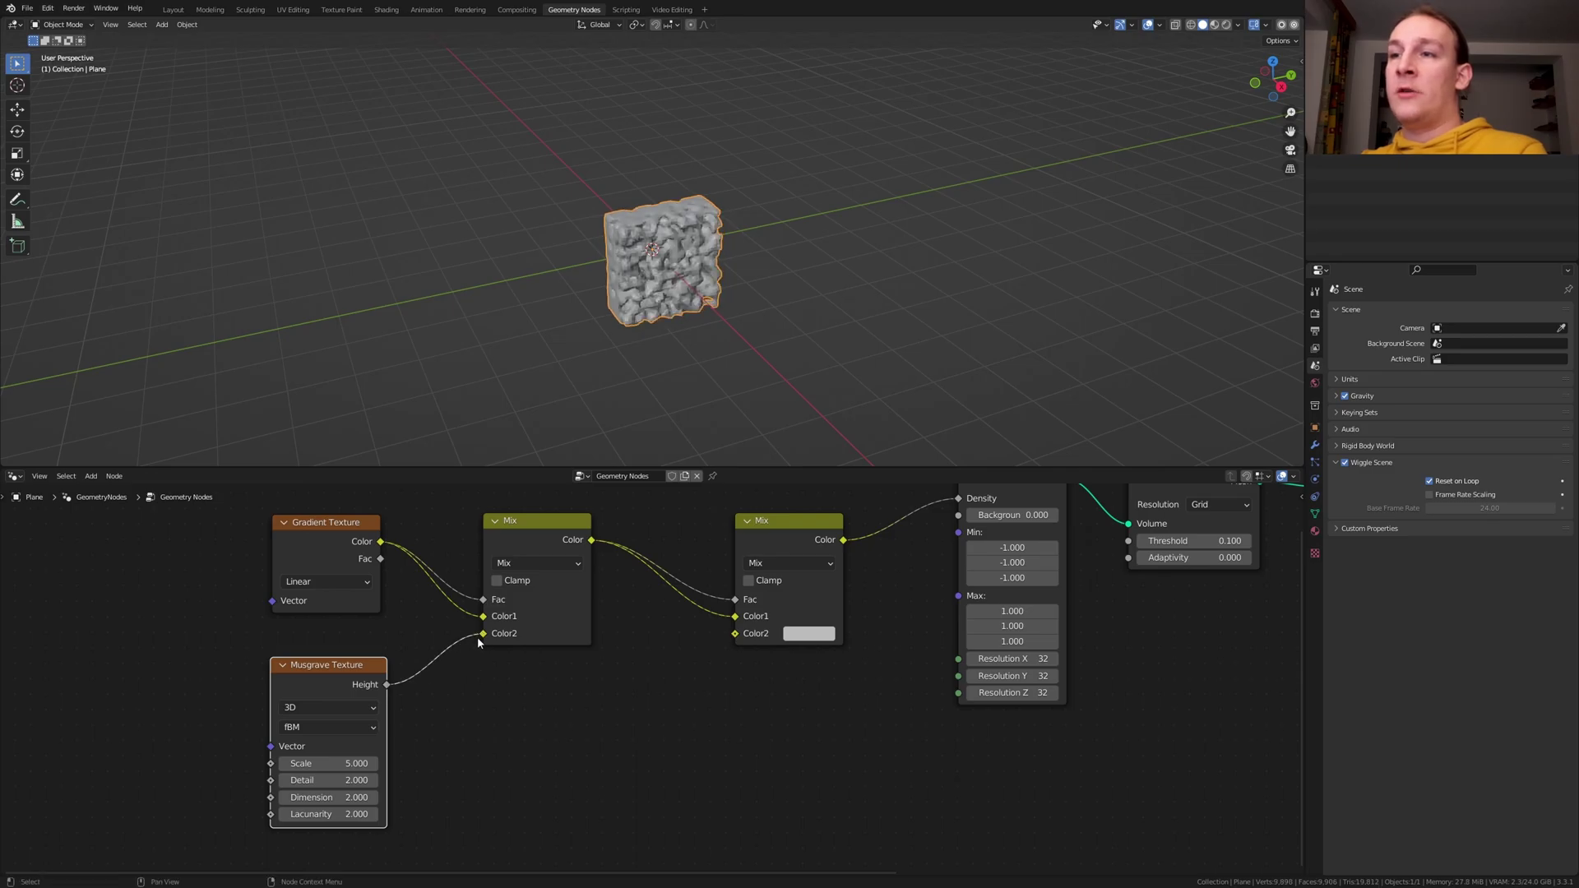
- Set the Musgrave Texture to 4D and keyframe its W value
click(336, 706)
click(329, 777)
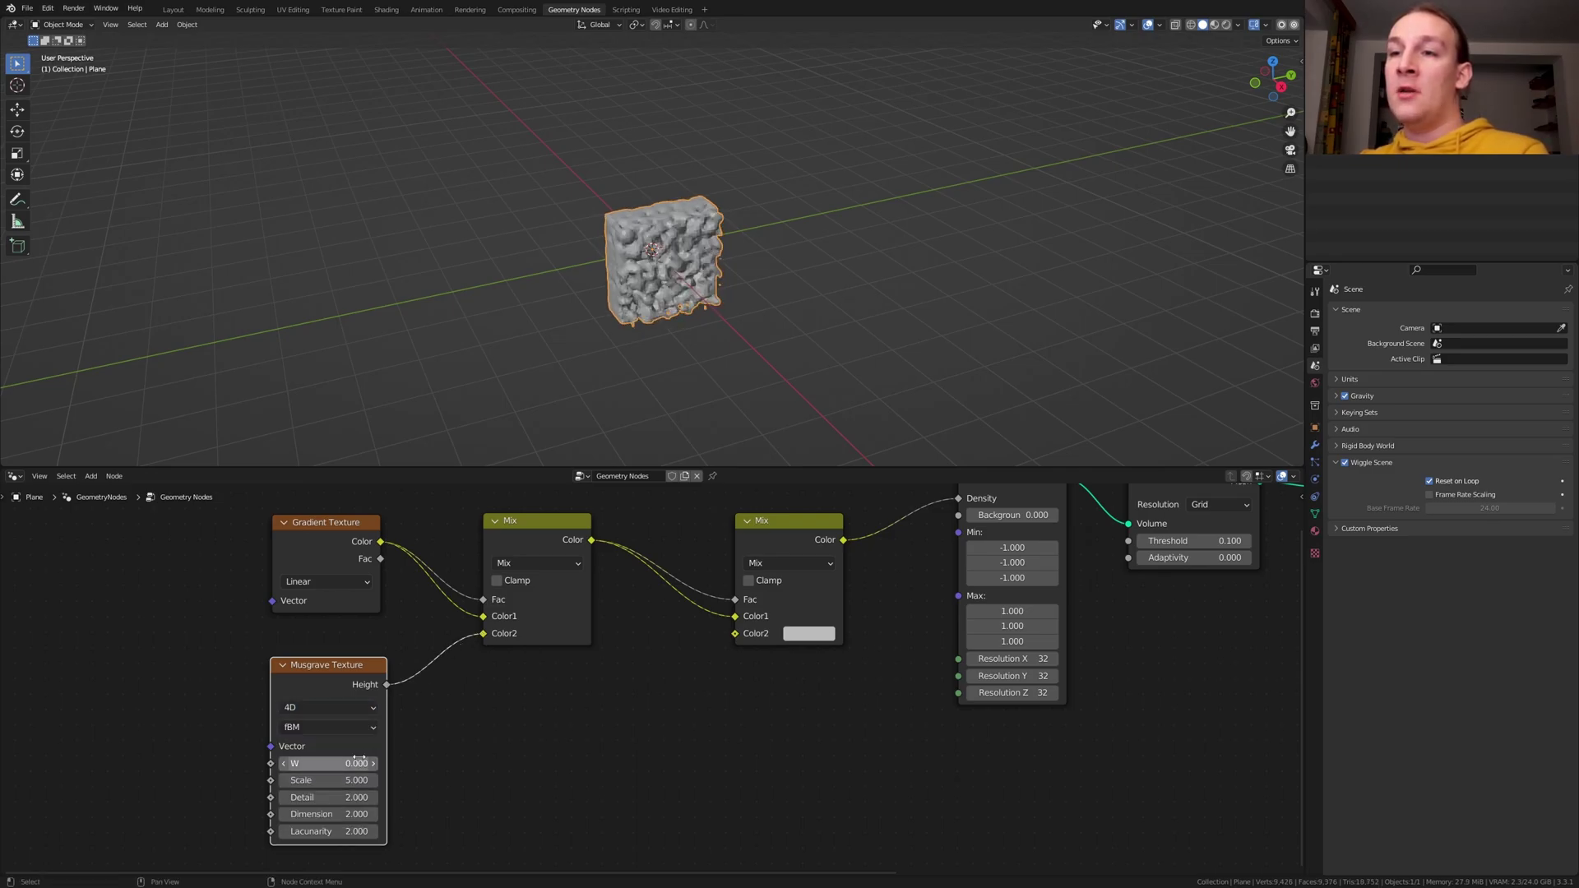
mouse_move(329, 764)
key(i)
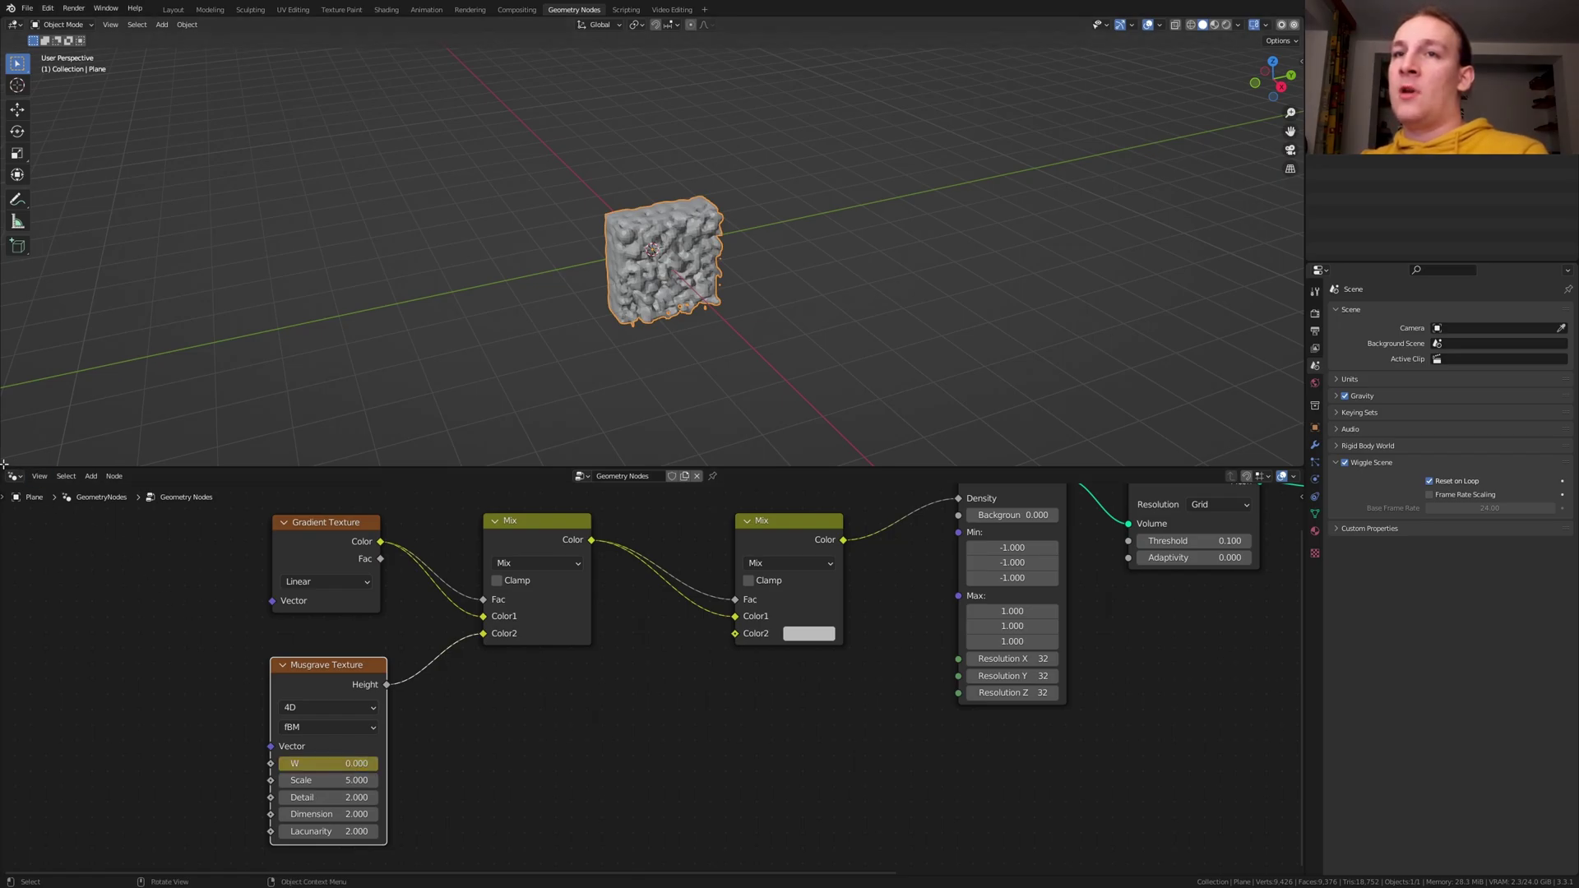
- Split off a Graph Editor above the 3D view, expand the Geometry Nodes channel, and enlarge the area
drag(5, 471, 5, 358)
click(16, 362)
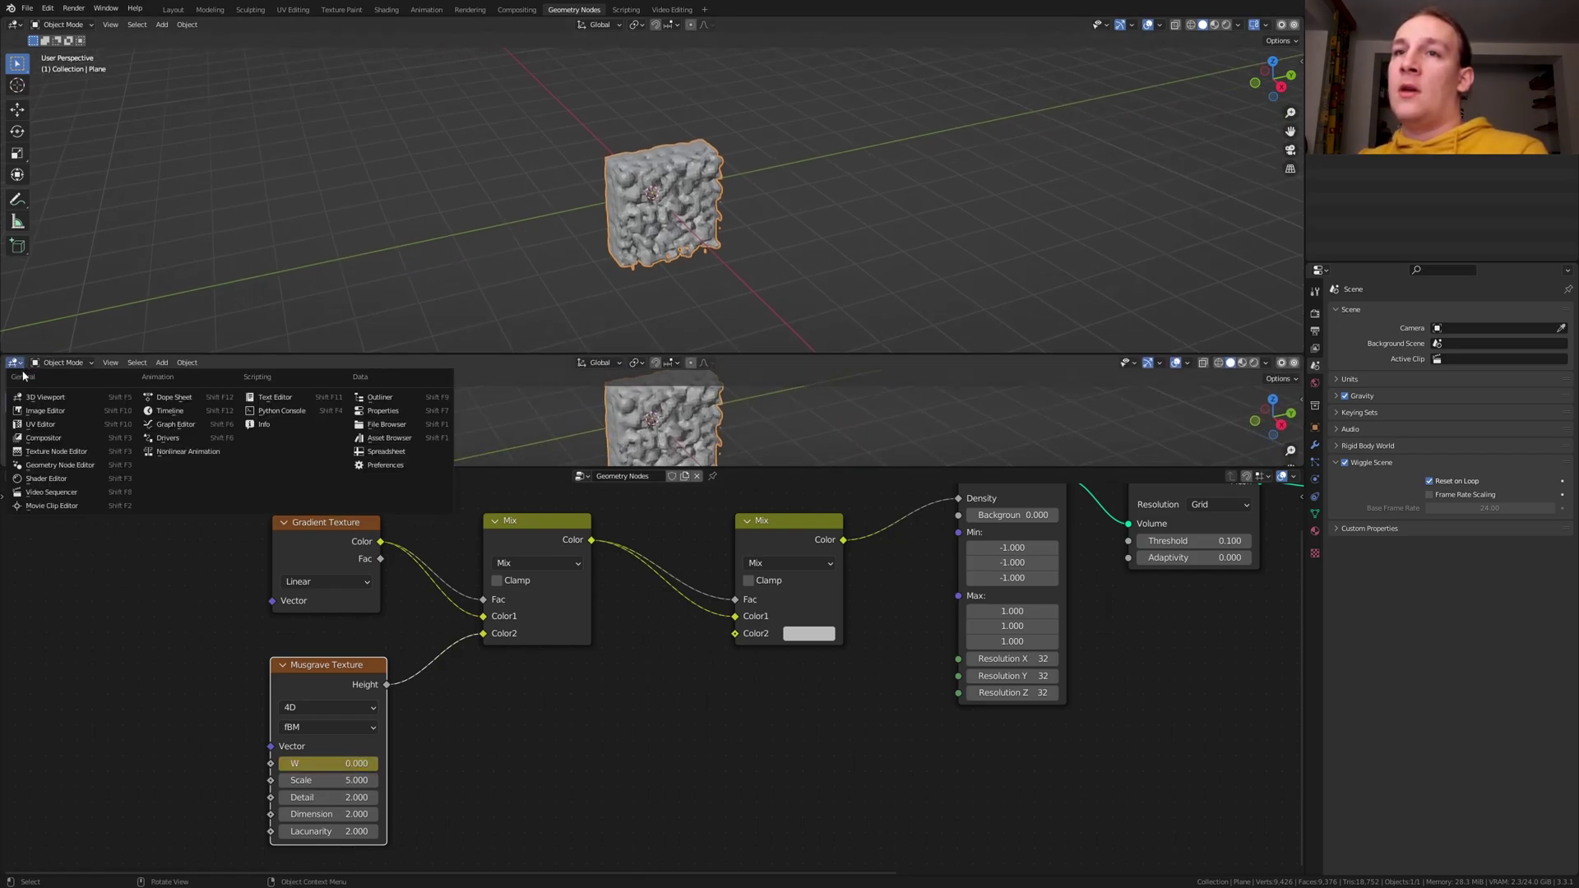
click(175, 424)
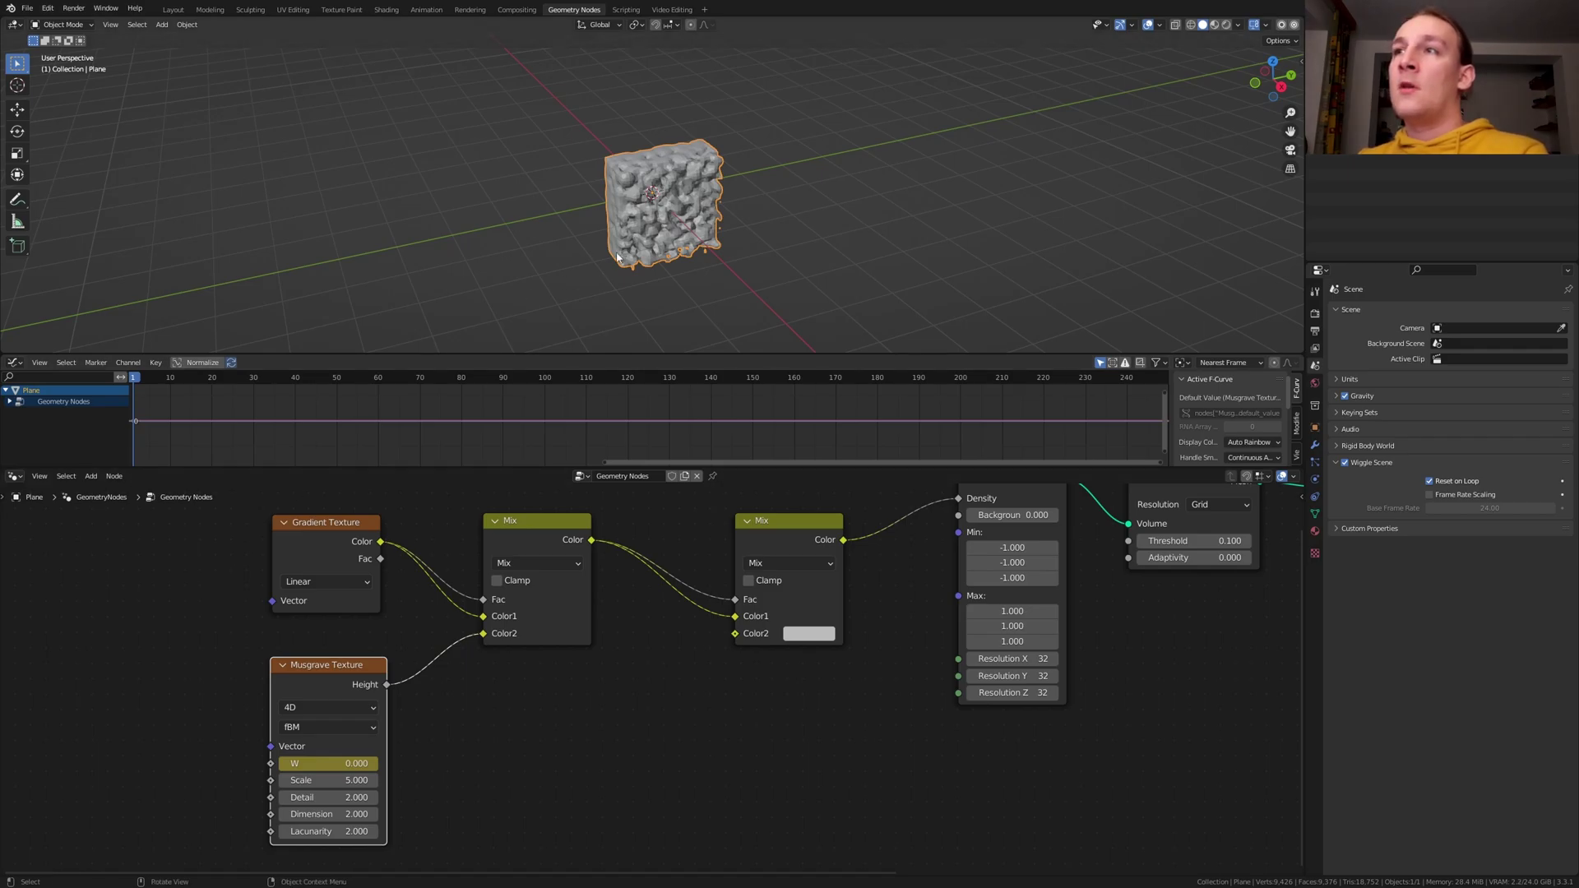
middle_drag(666, 222, 653, 229)
scroll(654, 229, up, 2)
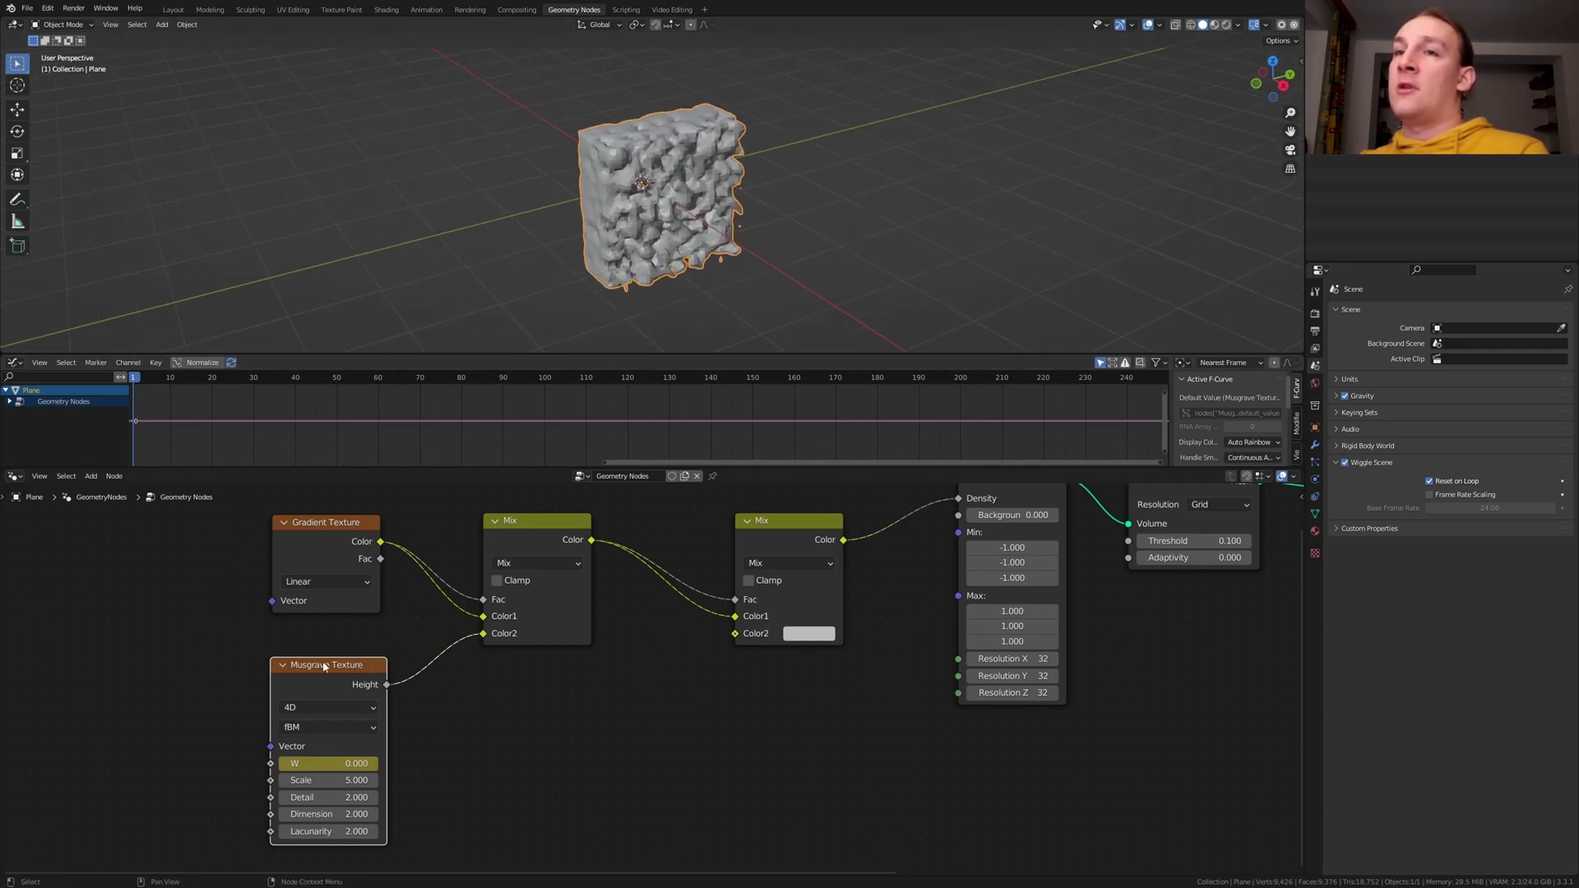
click(12, 402)
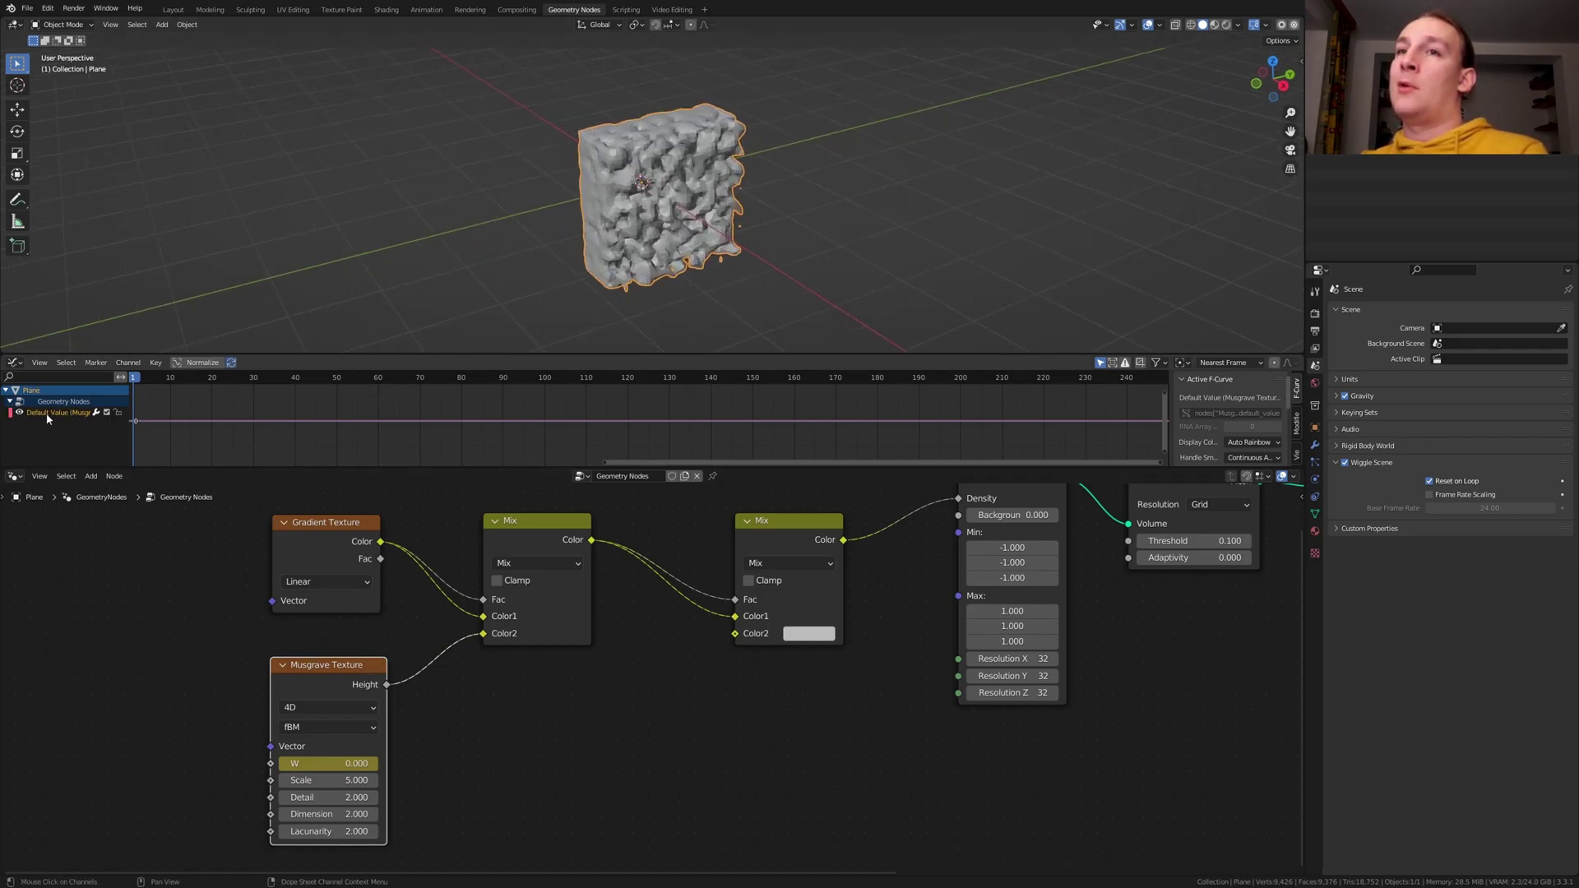
drag(616, 356, 618, 234)
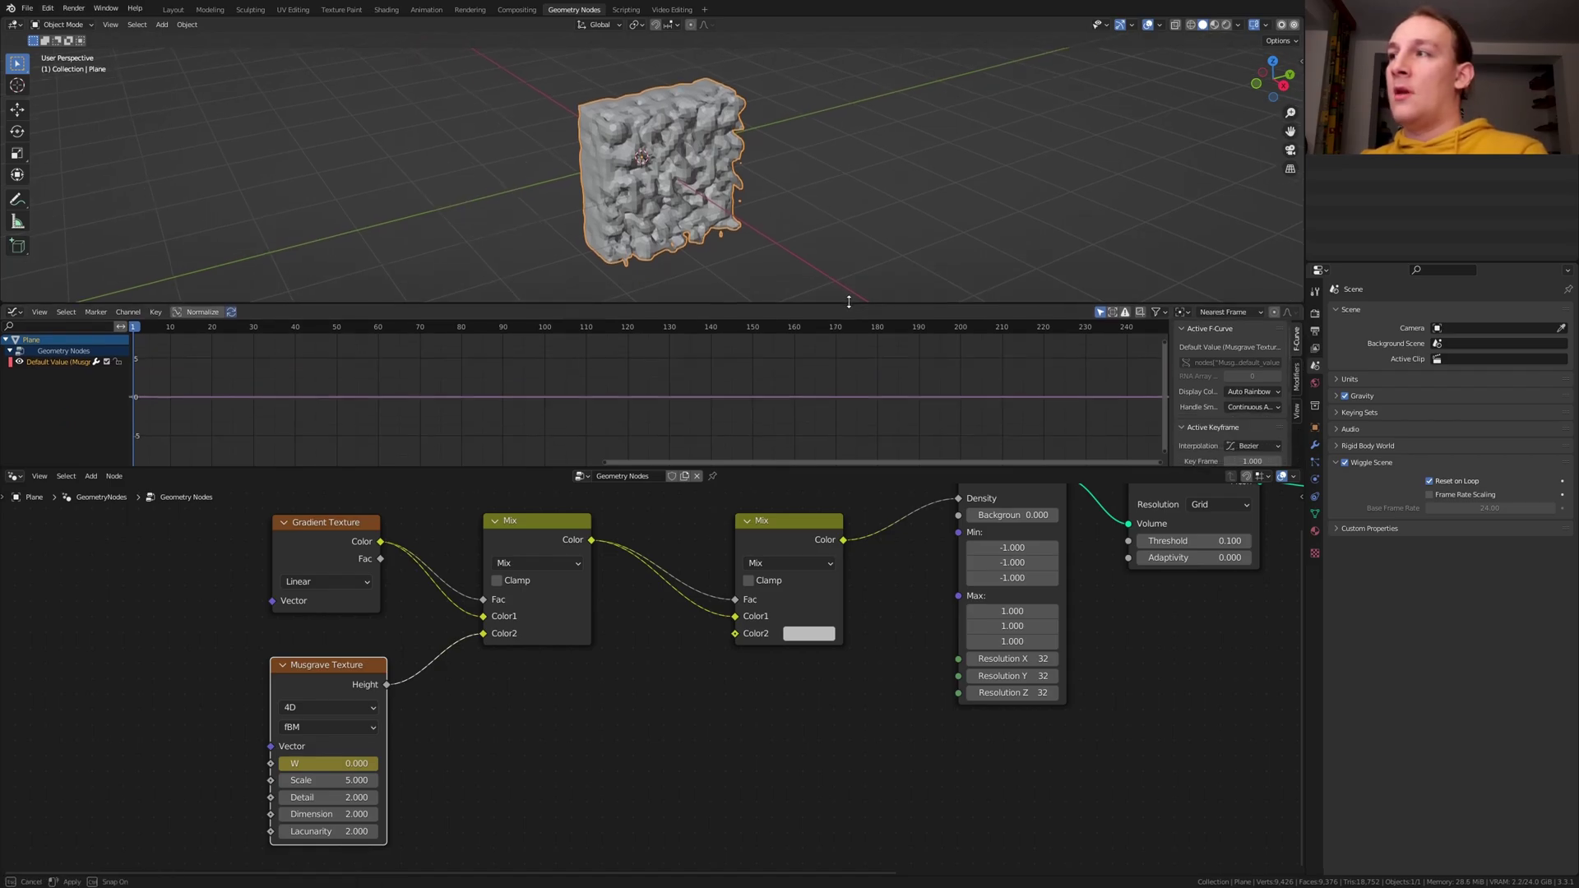
- Add a Noise modifier to the W F-curve and adjust its Scale and Strength
click(1293, 318)
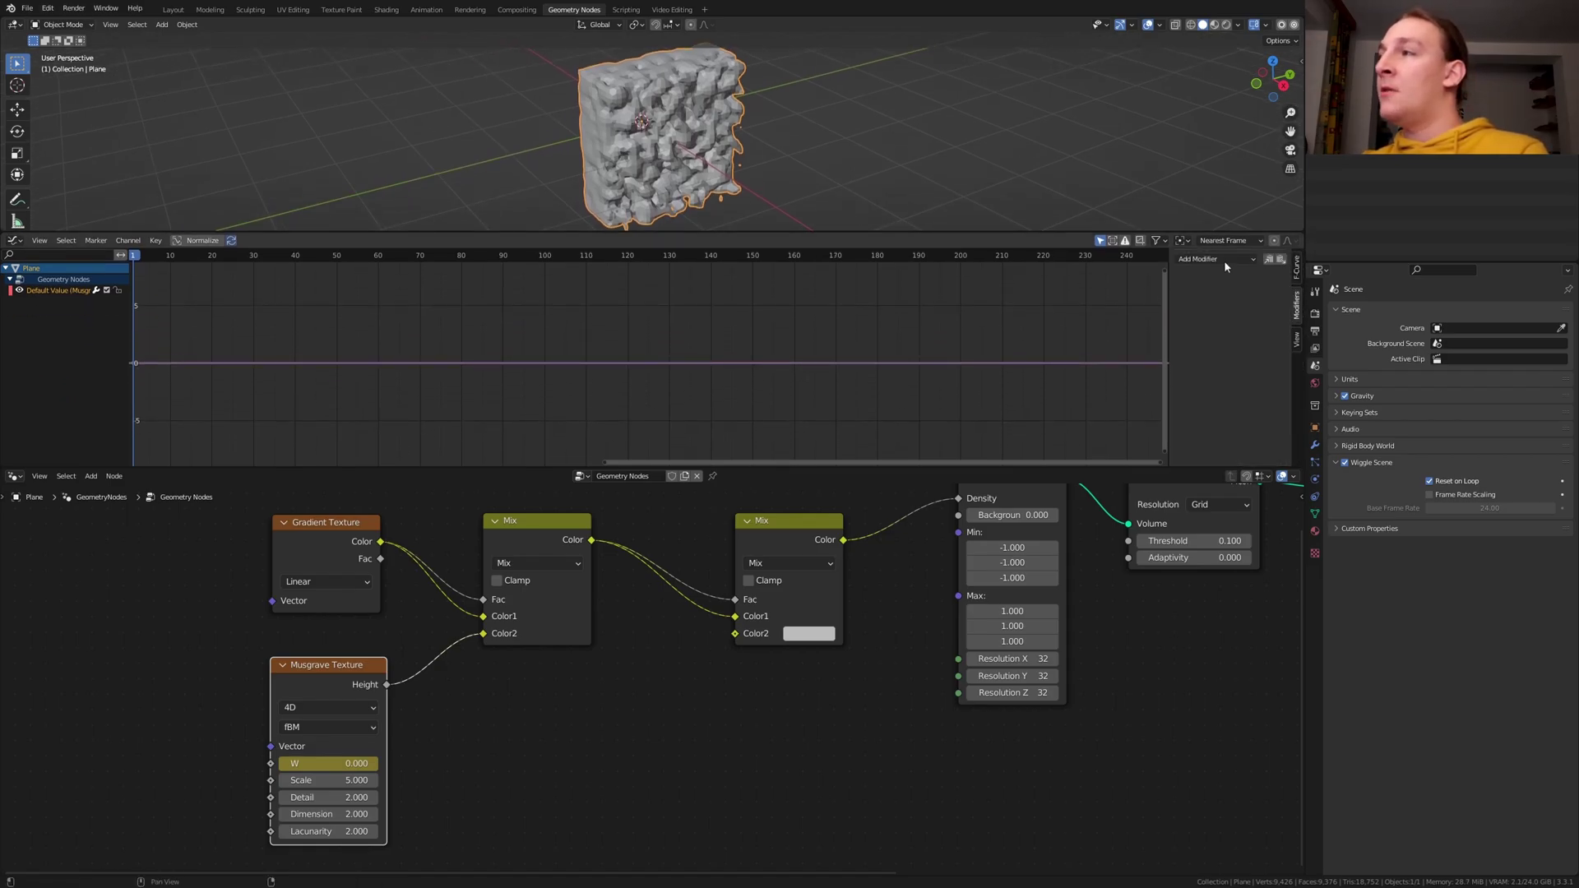
click(1199, 260)
click(1215, 327)
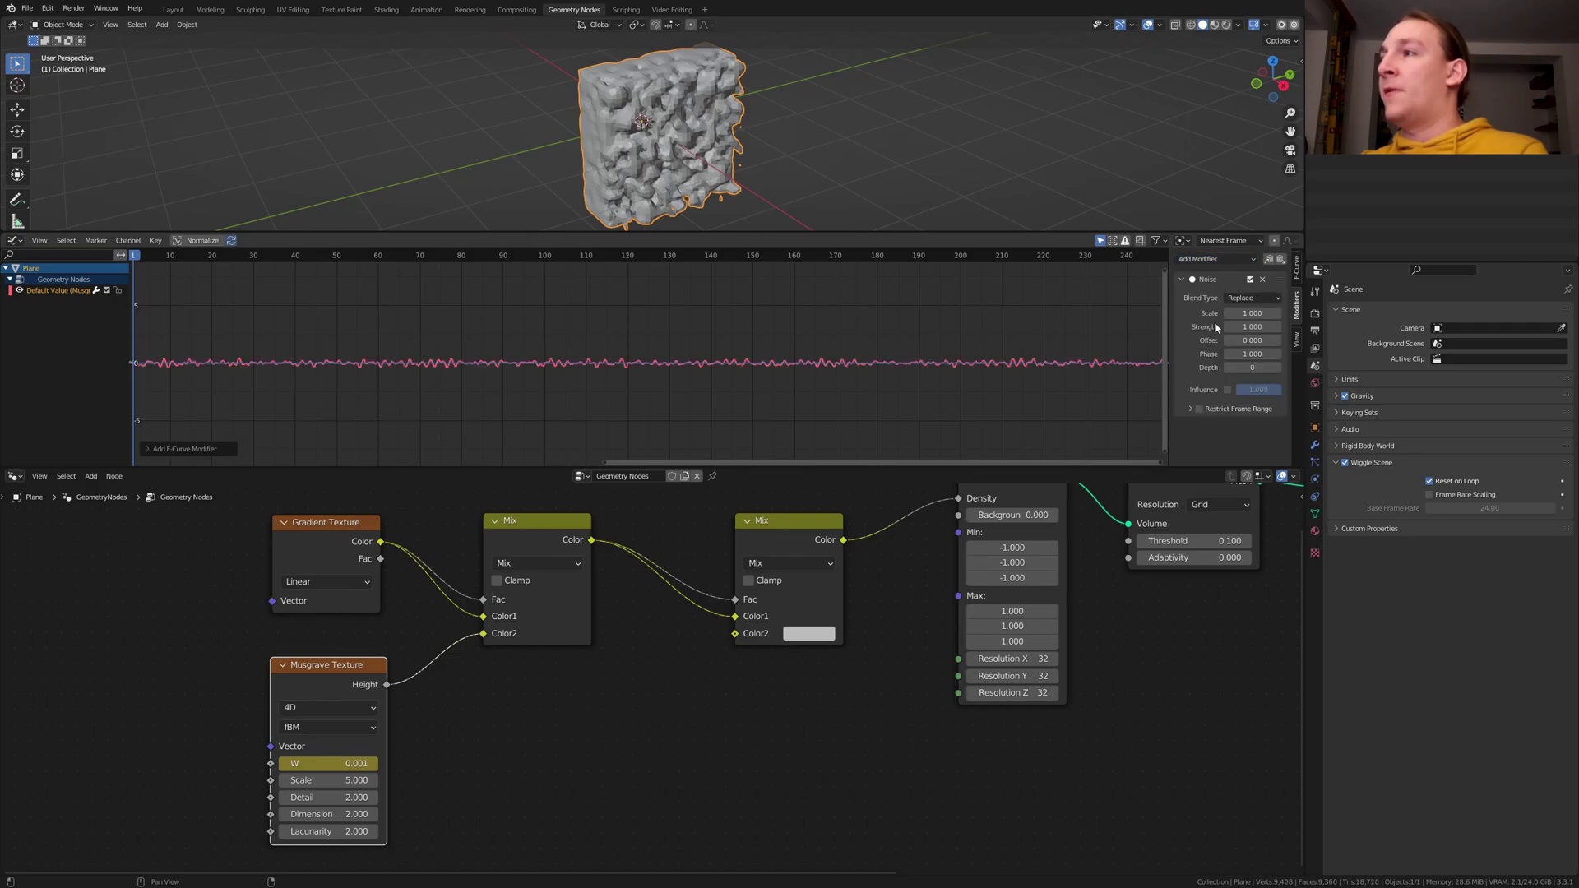
double_click(1246, 311)
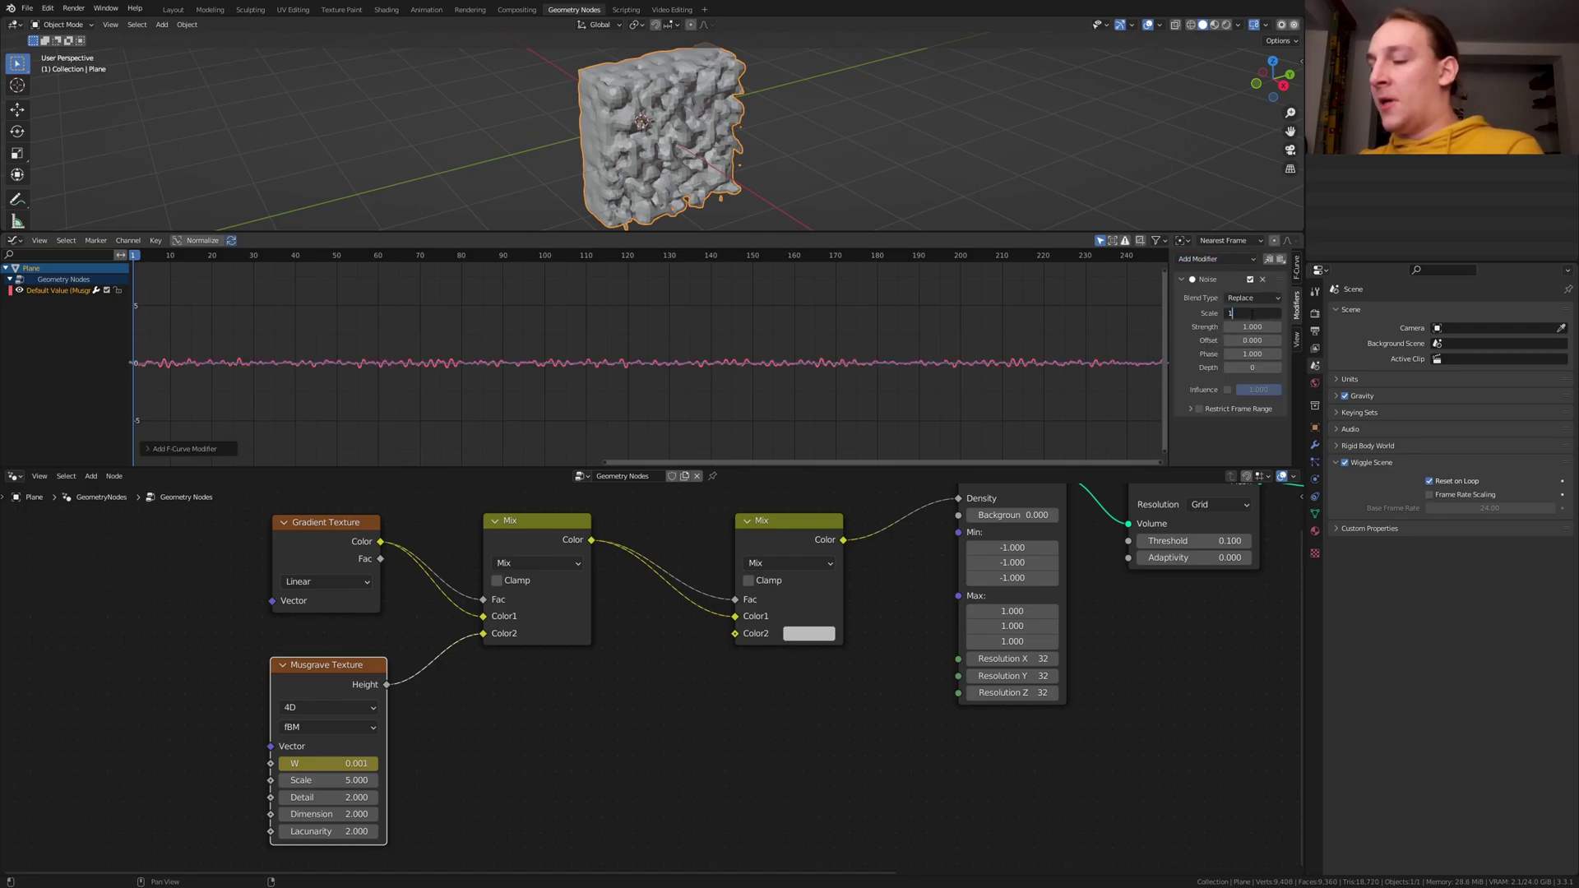
text(15)
key(Tab)
text(0.5)
key(Return)
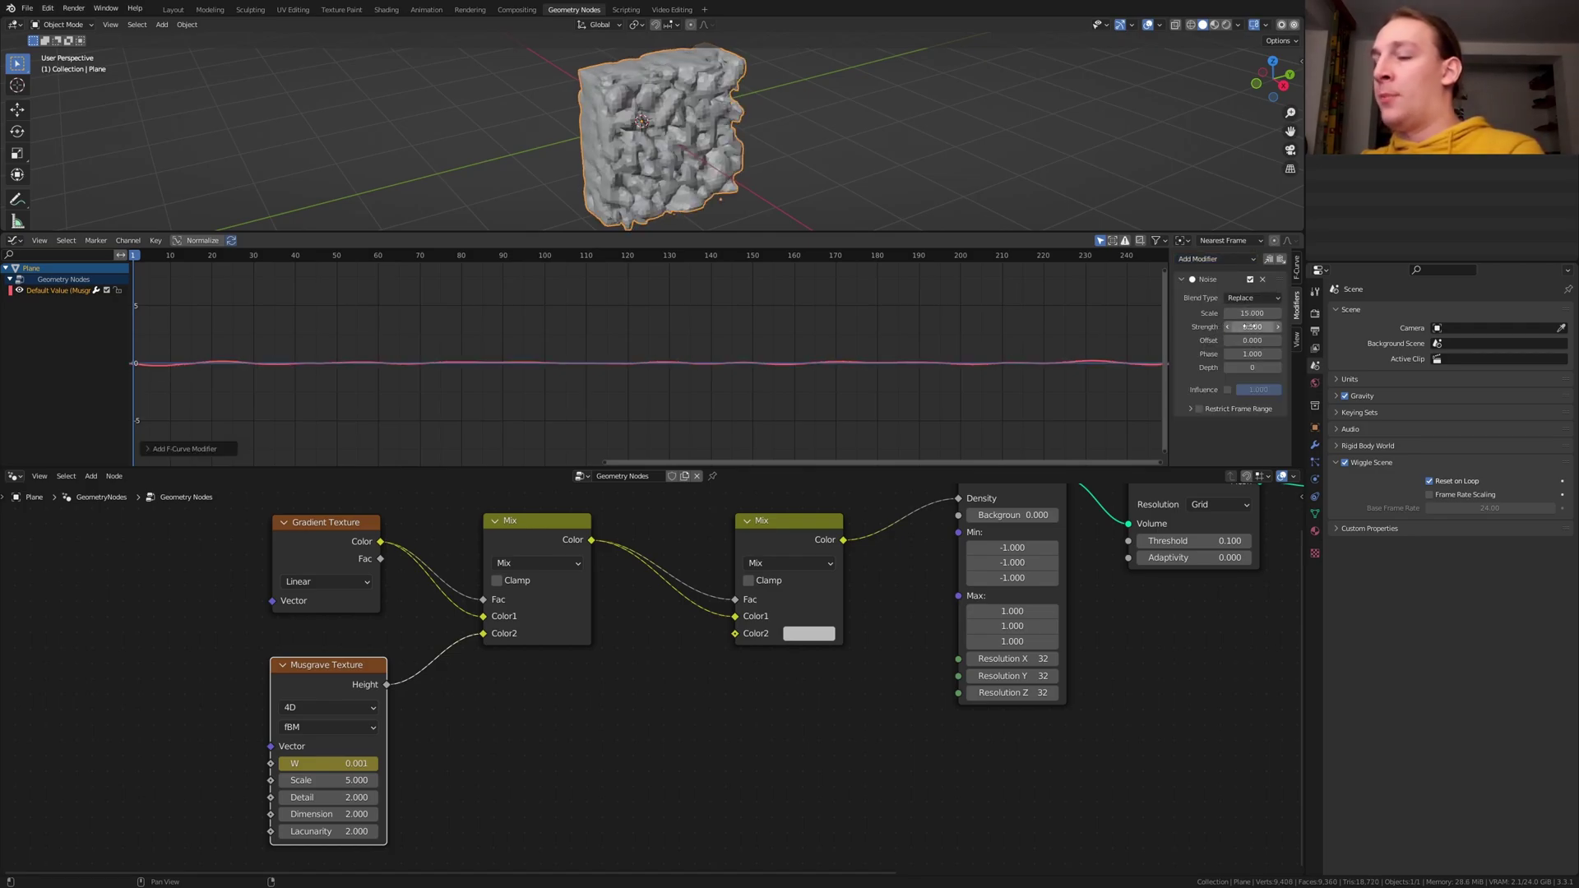
- Restrict the noise to end frame 250 with Blend In/Out of 10, then preview playback
click(1199, 410)
click(1189, 410)
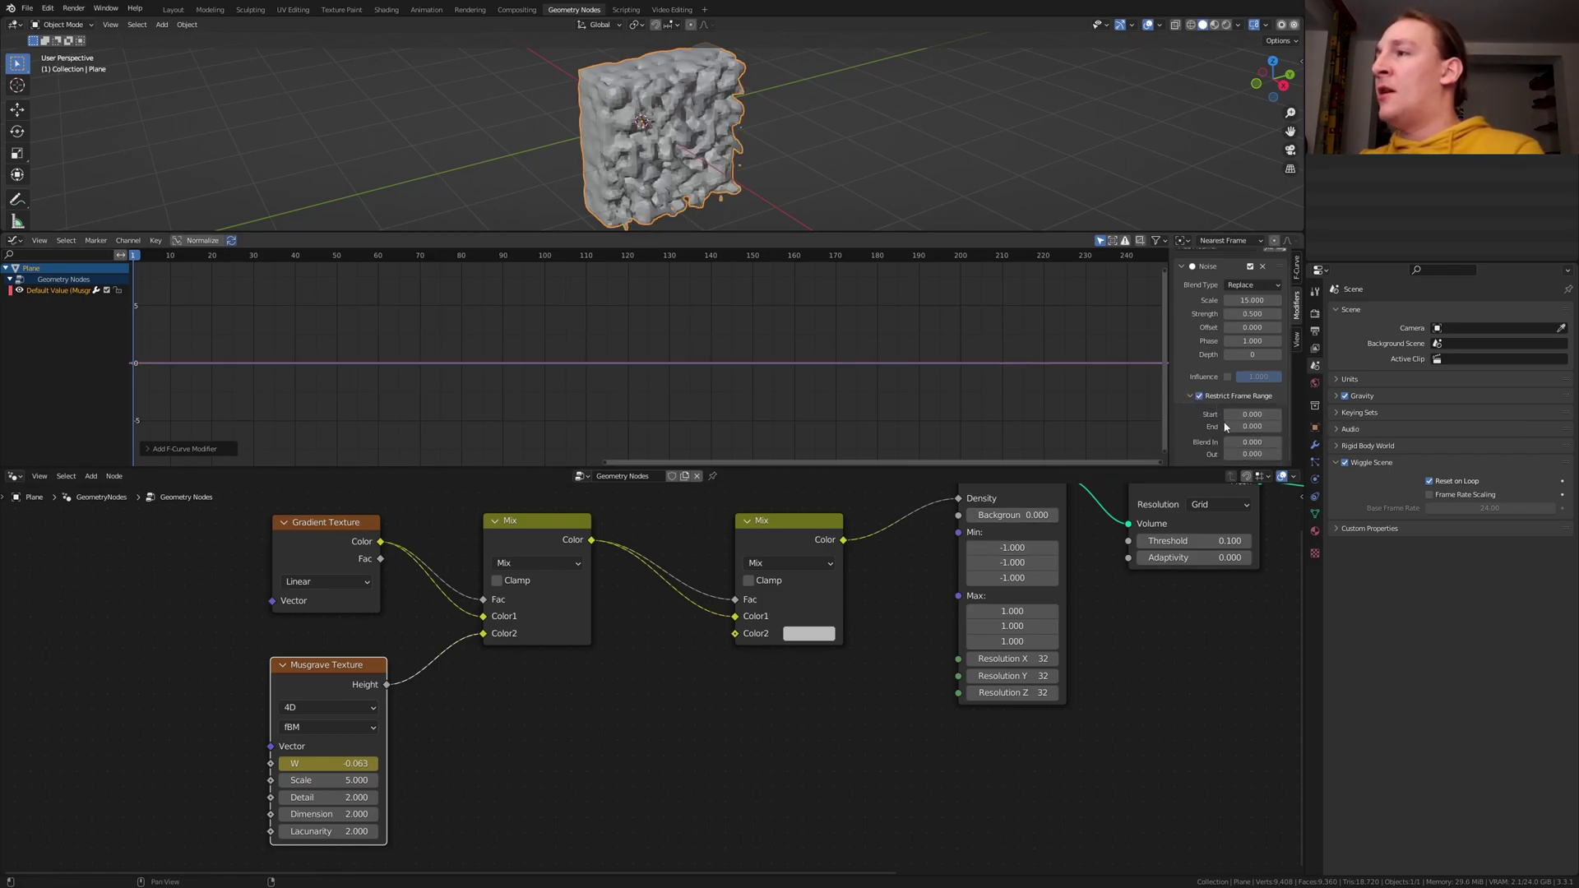
double_click(1252, 428)
text(250)
key(Return)
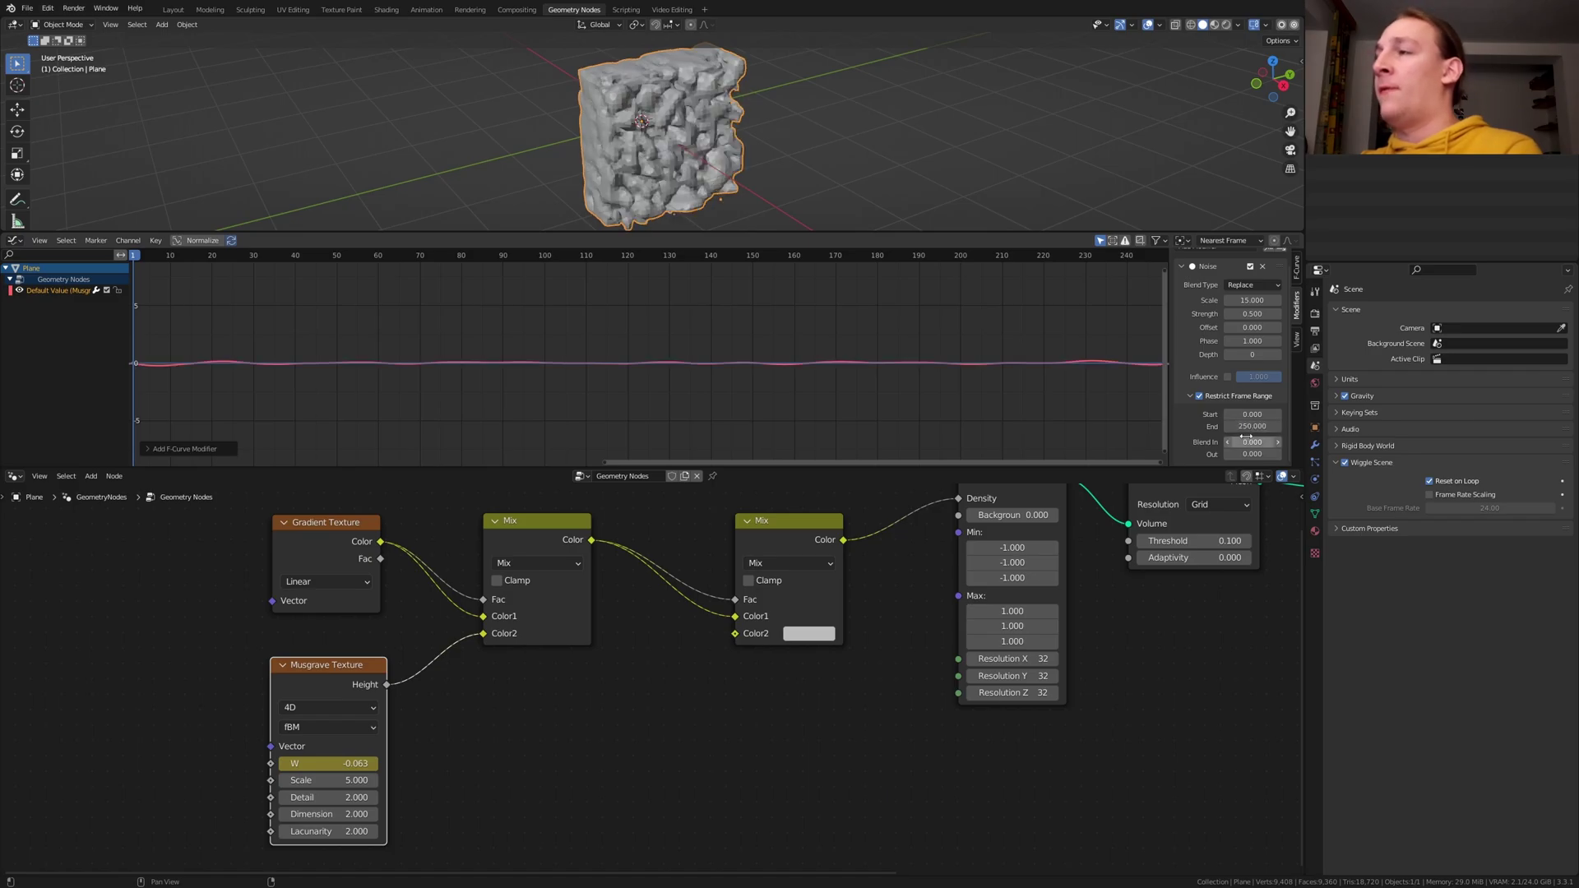
double_click(1252, 442)
text(0.0)
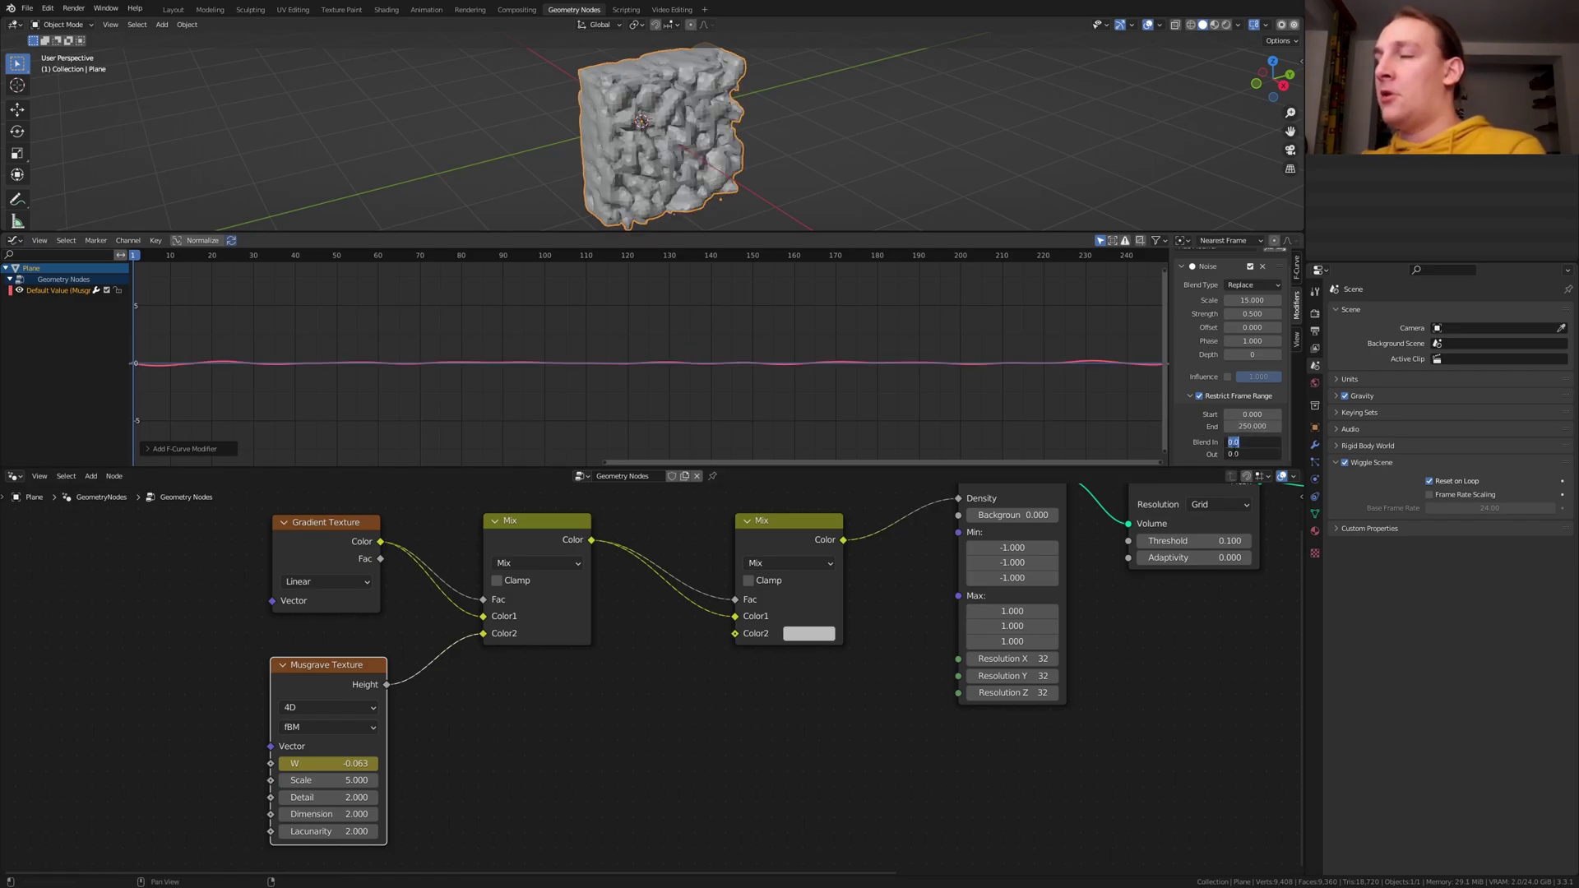
key(Tab)
text(10)
key(Return)
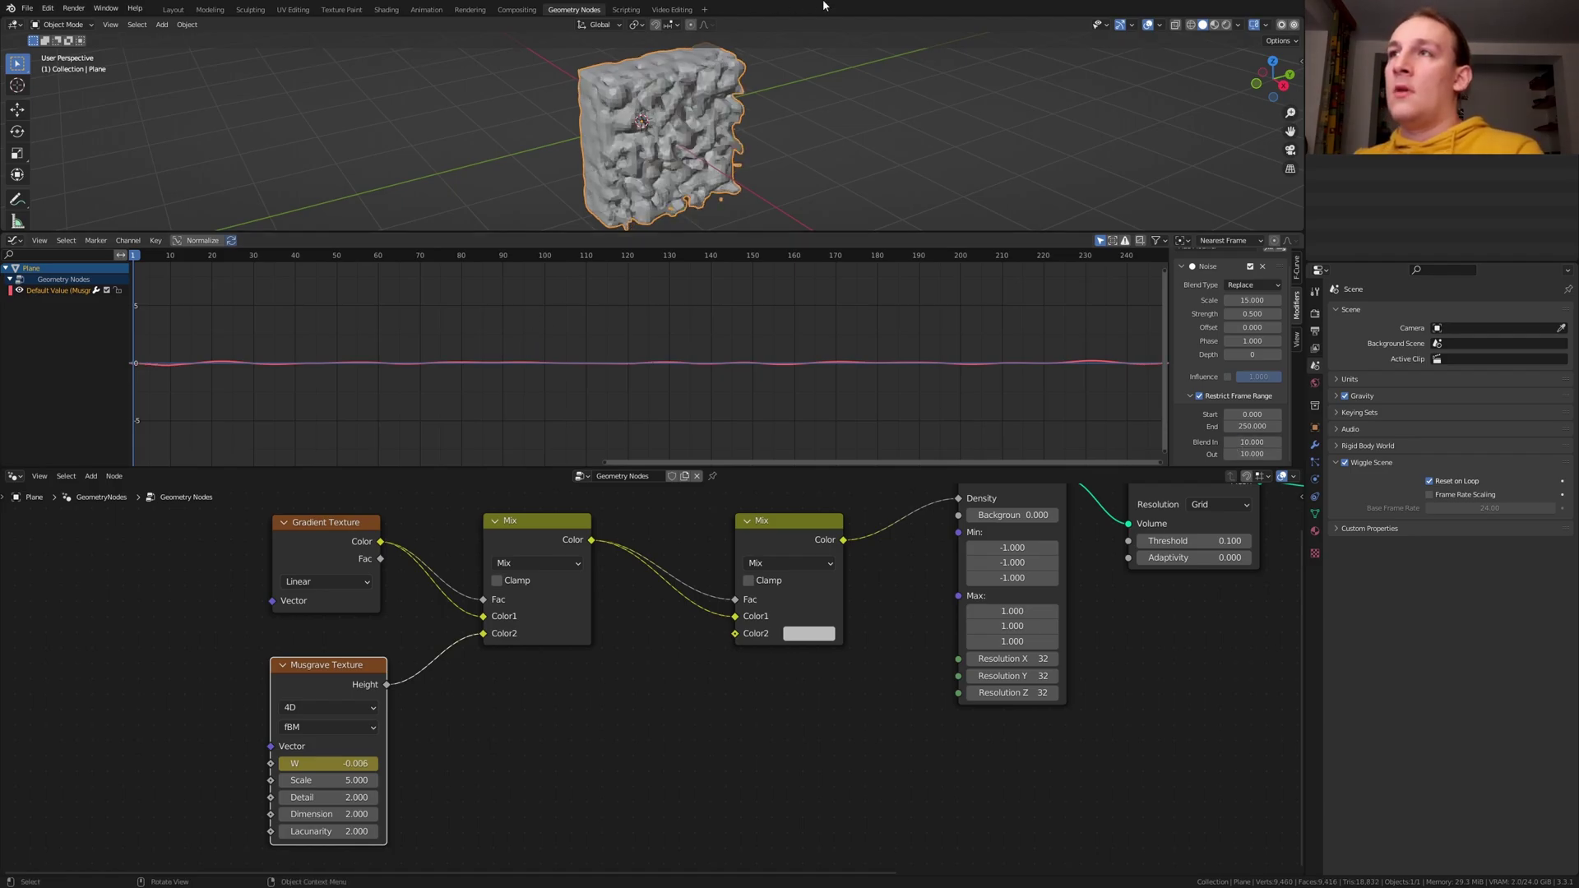
key(space)
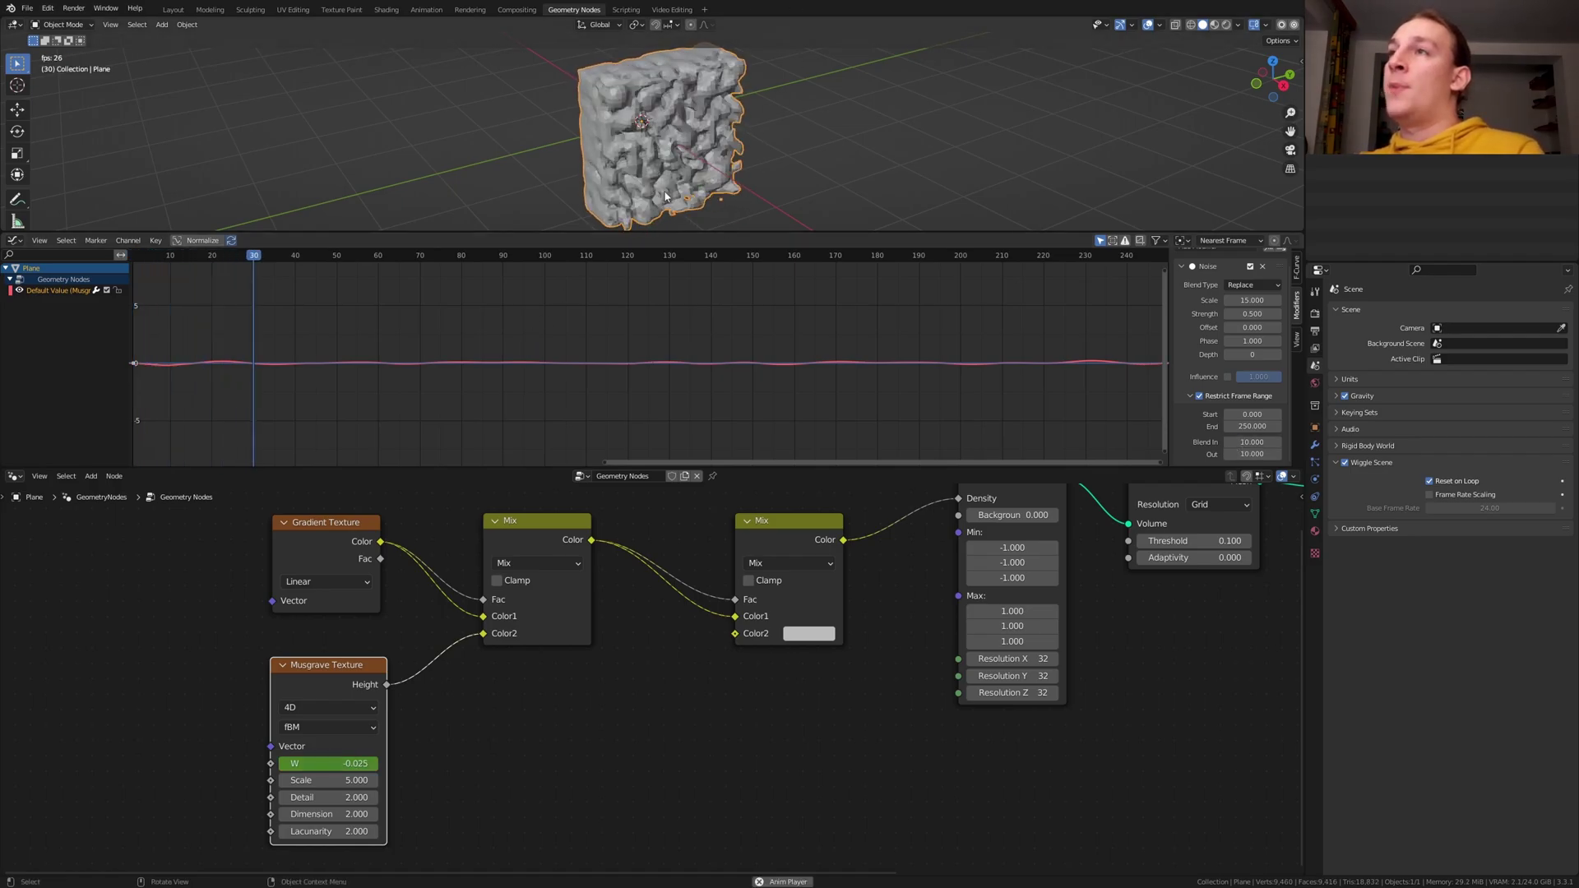
key(space)
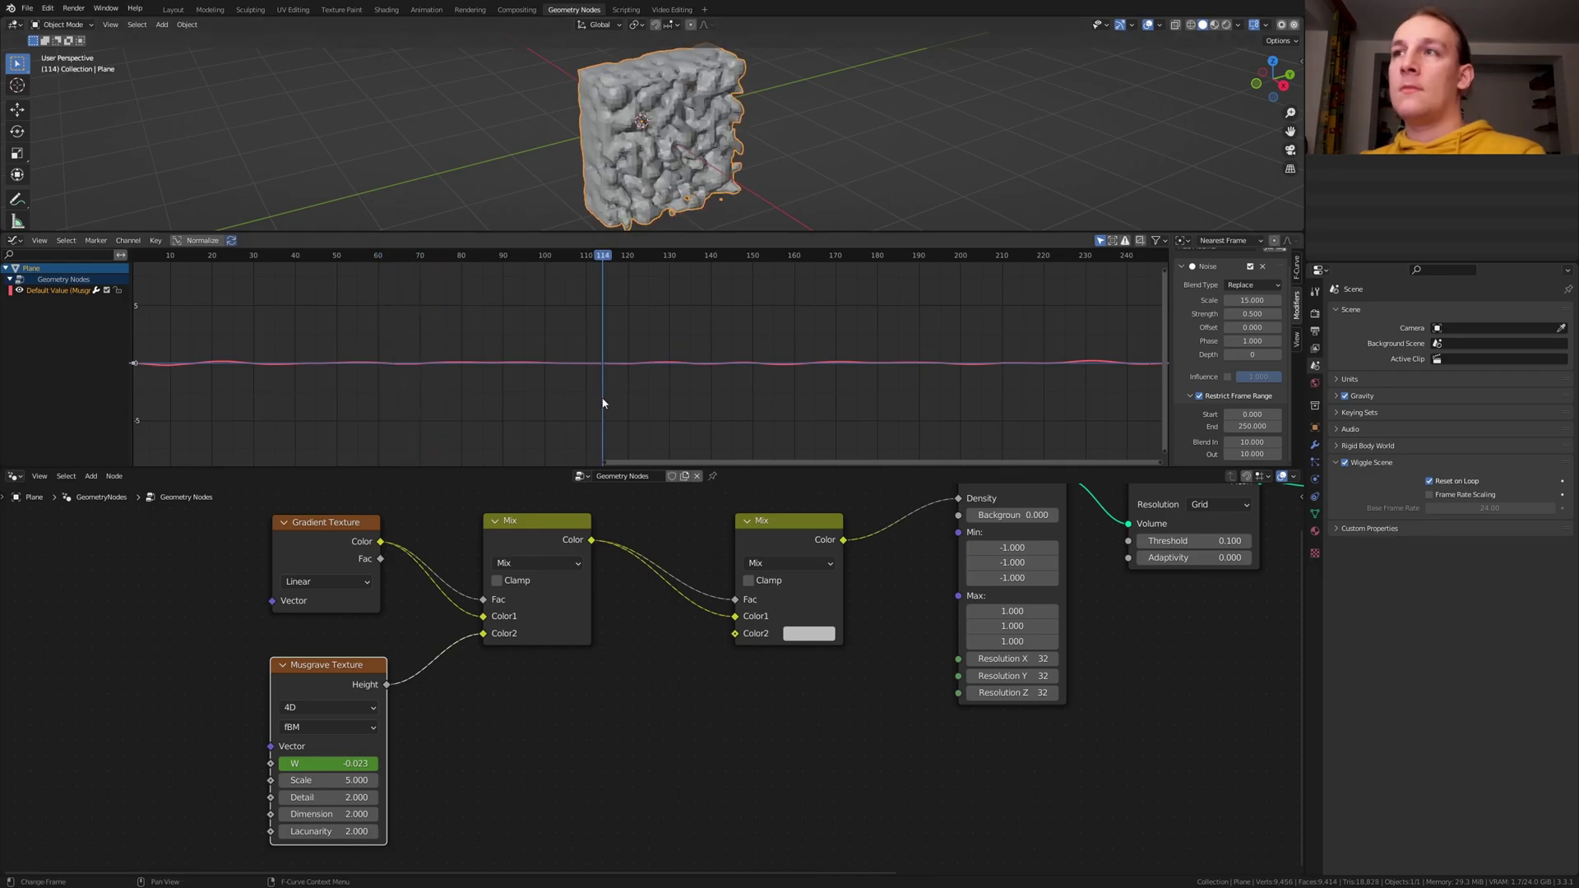
- Close the Graph Editor area to enlarge the viewport
right_click(668, 229)
click(634, 264)
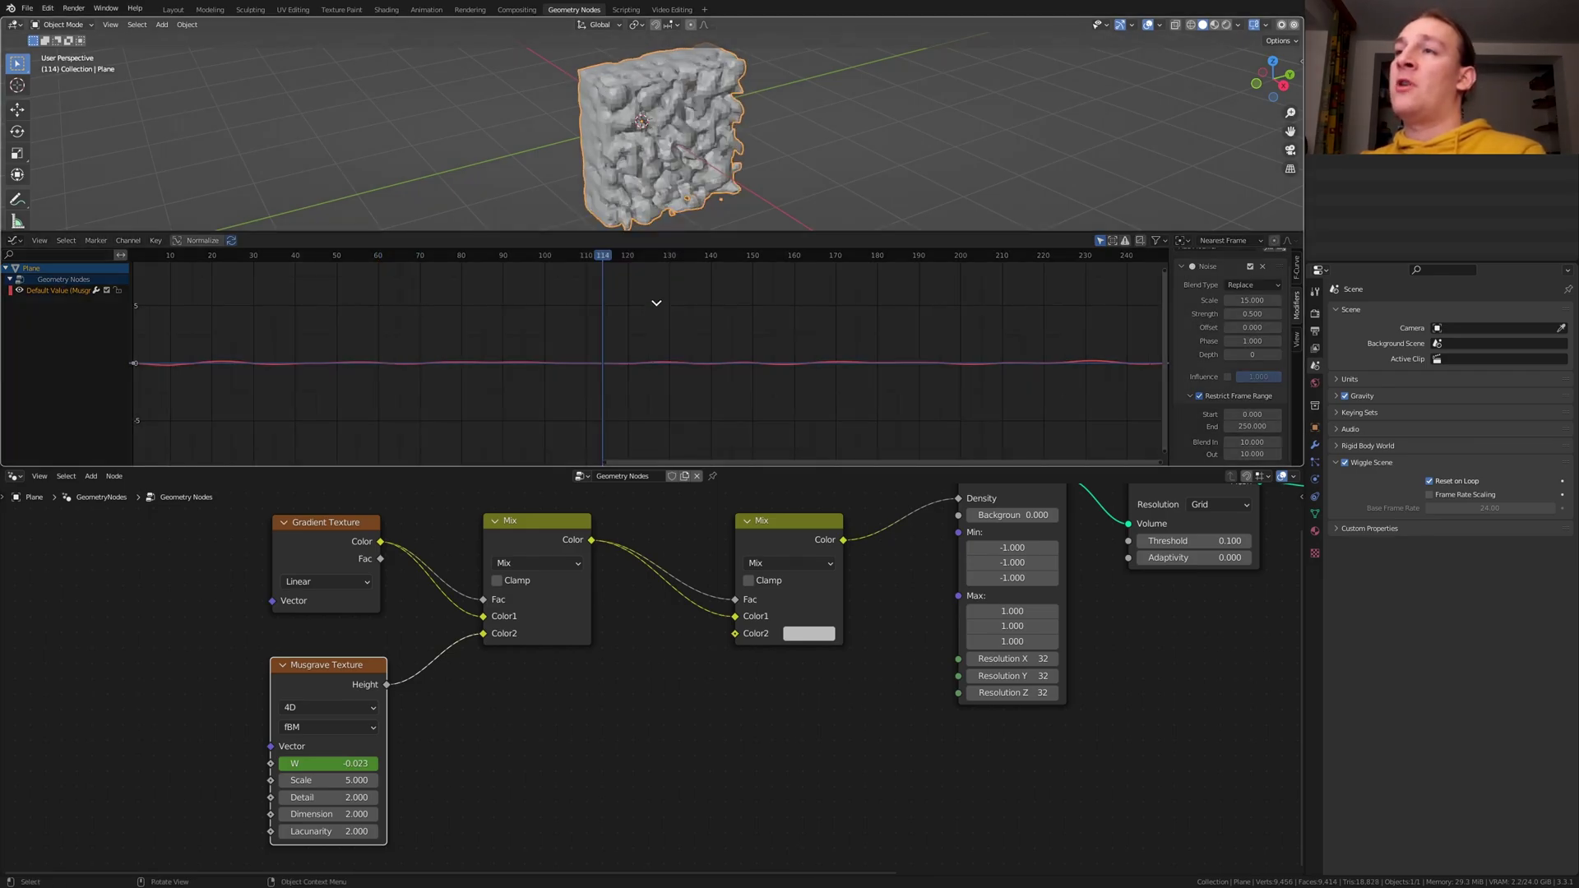
click(653, 323)
middle_drag(740, 617, 750, 594)
- Add a Wave Texture with Scale 3 and Distortion 10, feeding the second Mix's Color2
key(shift+a)
text(wa)
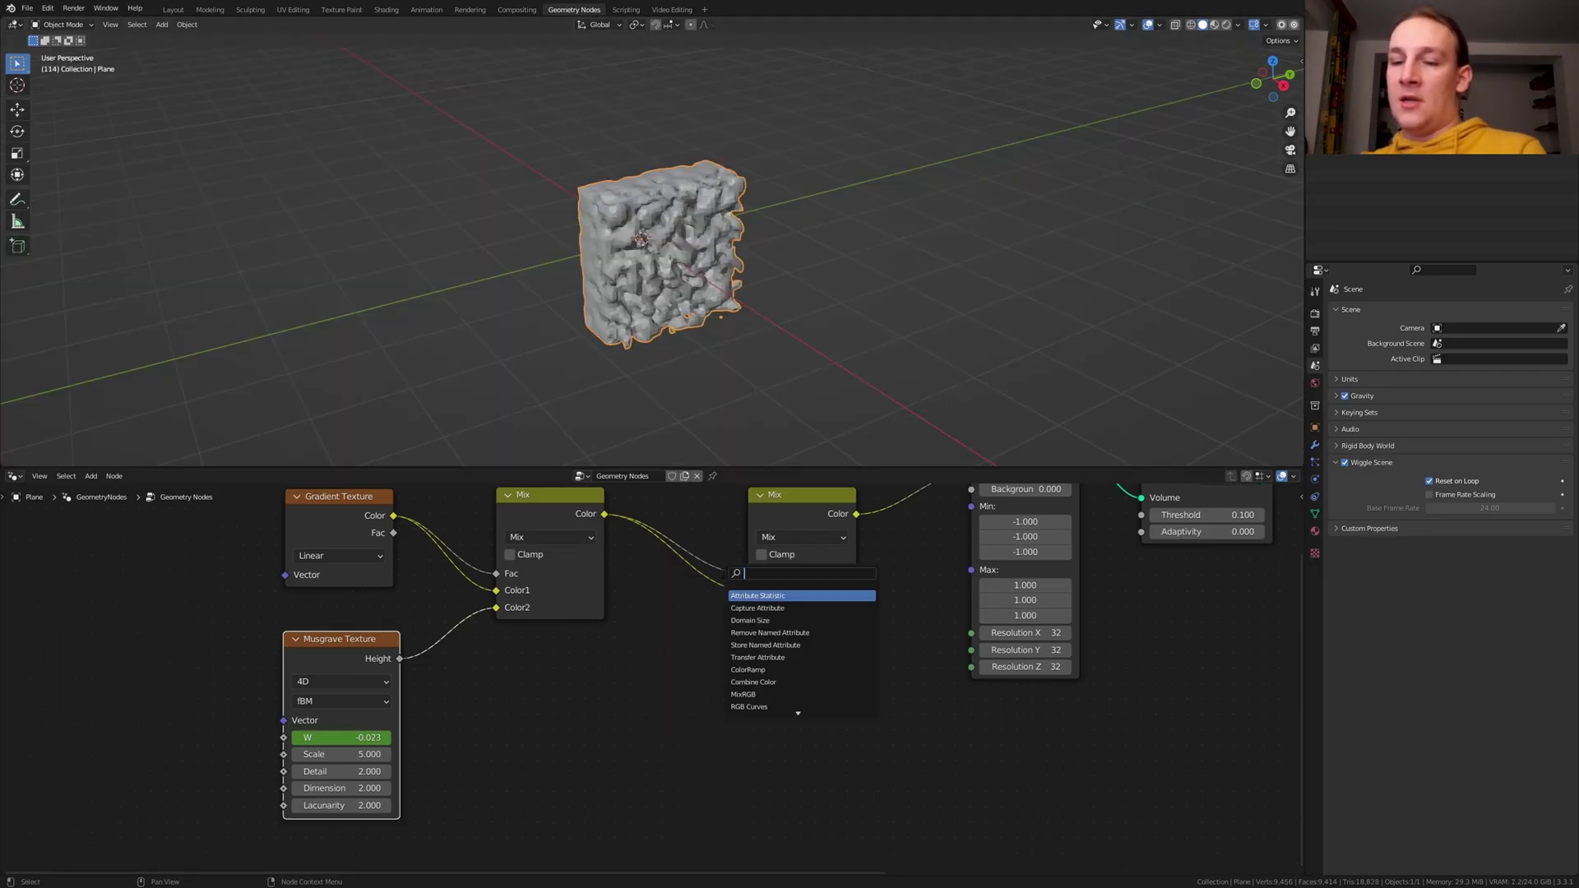
key(Return)
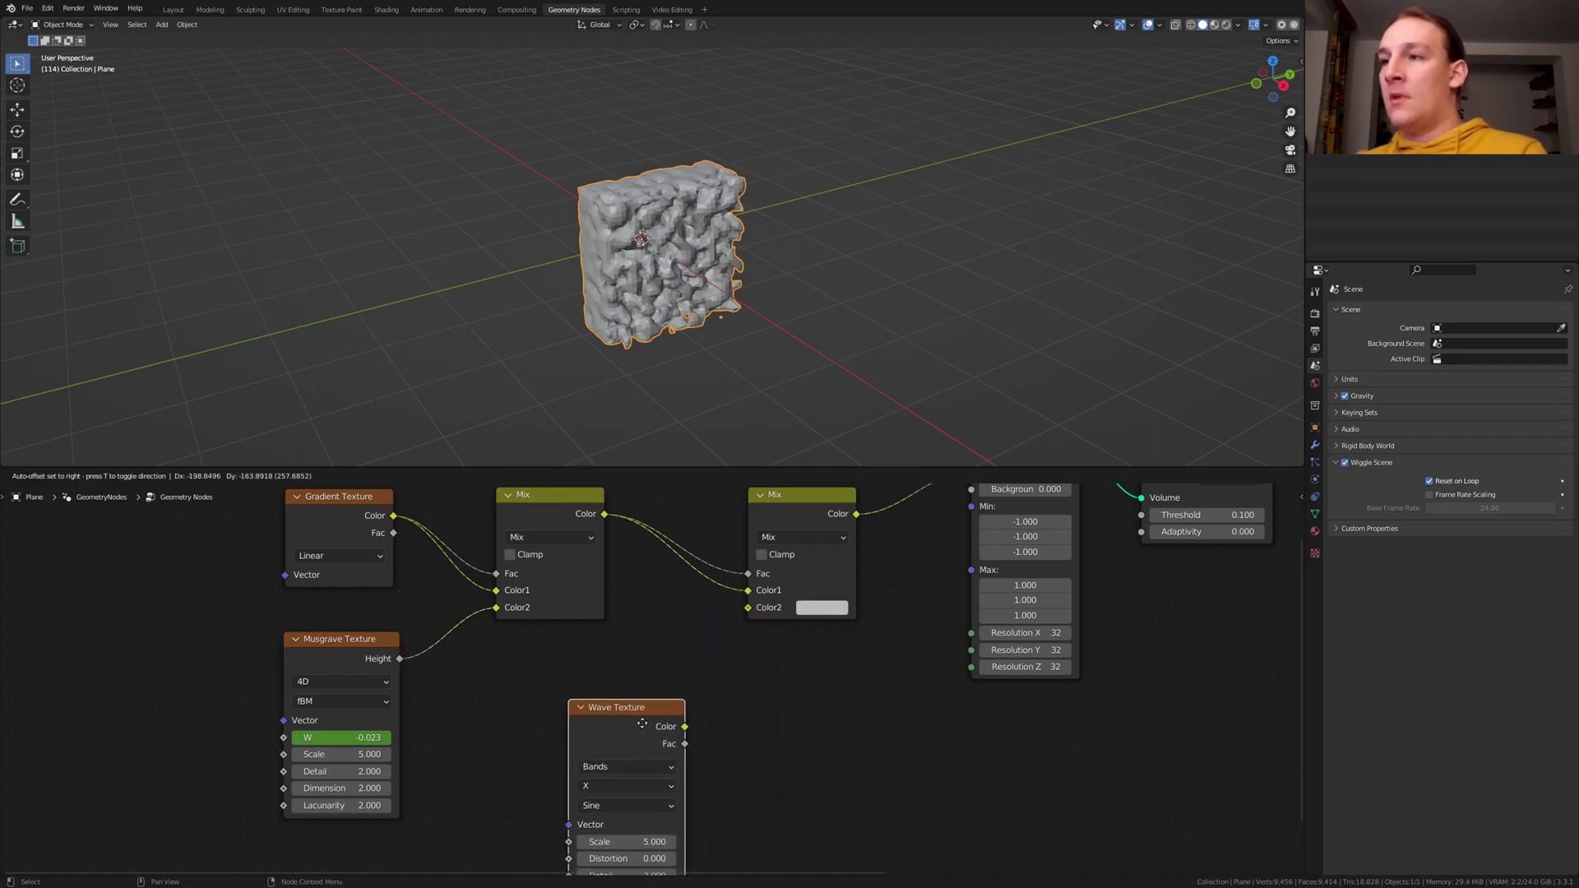
click(633, 721)
drag(651, 720, 748, 609)
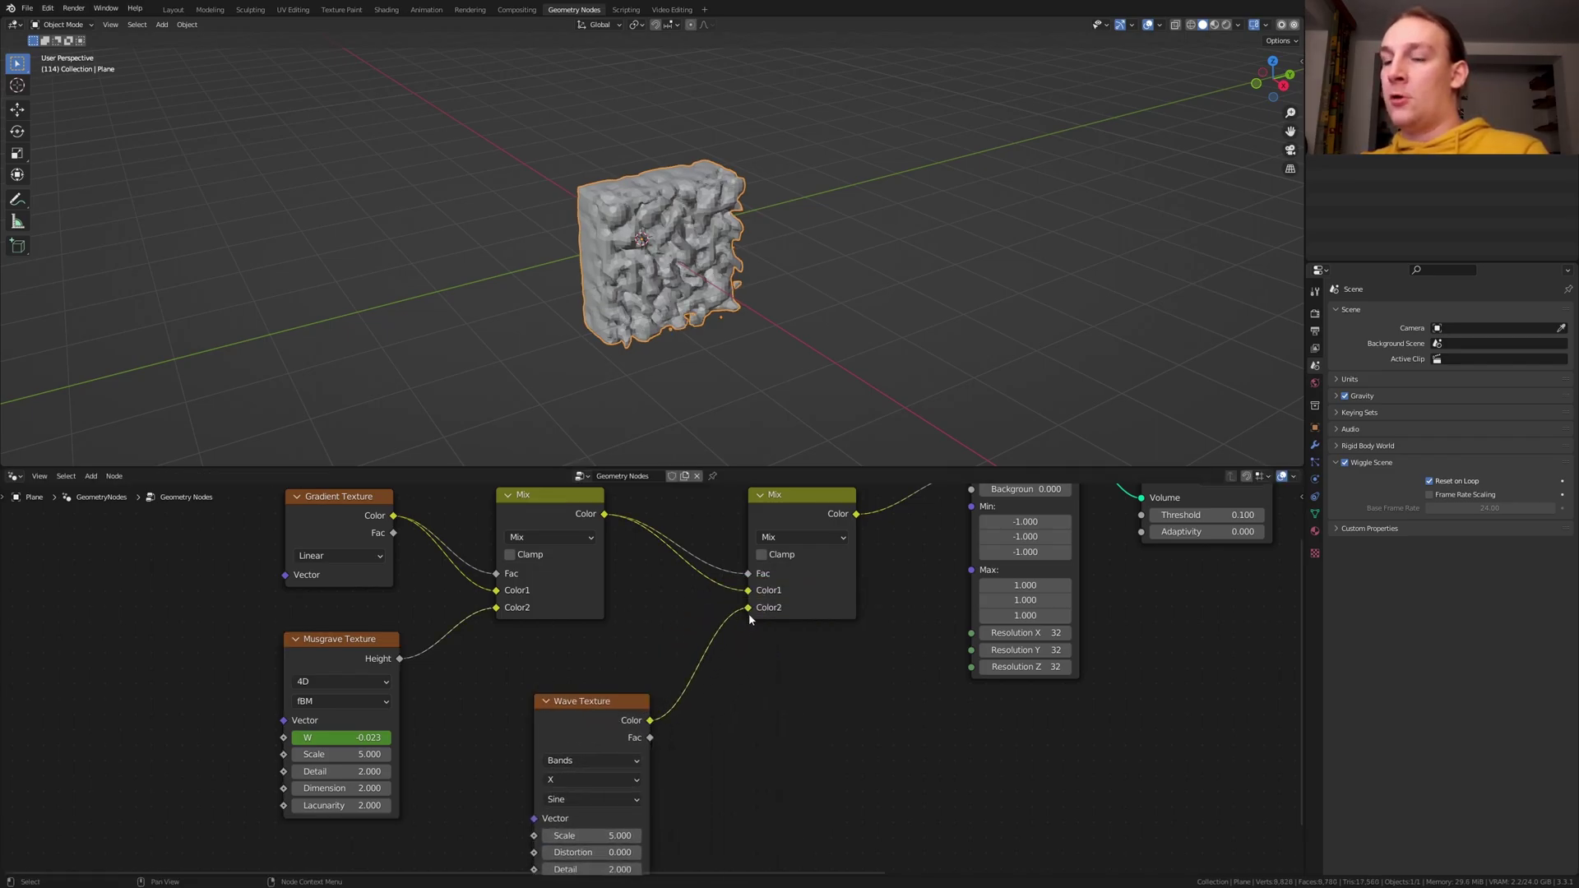
middle_drag(746, 613, 732, 529)
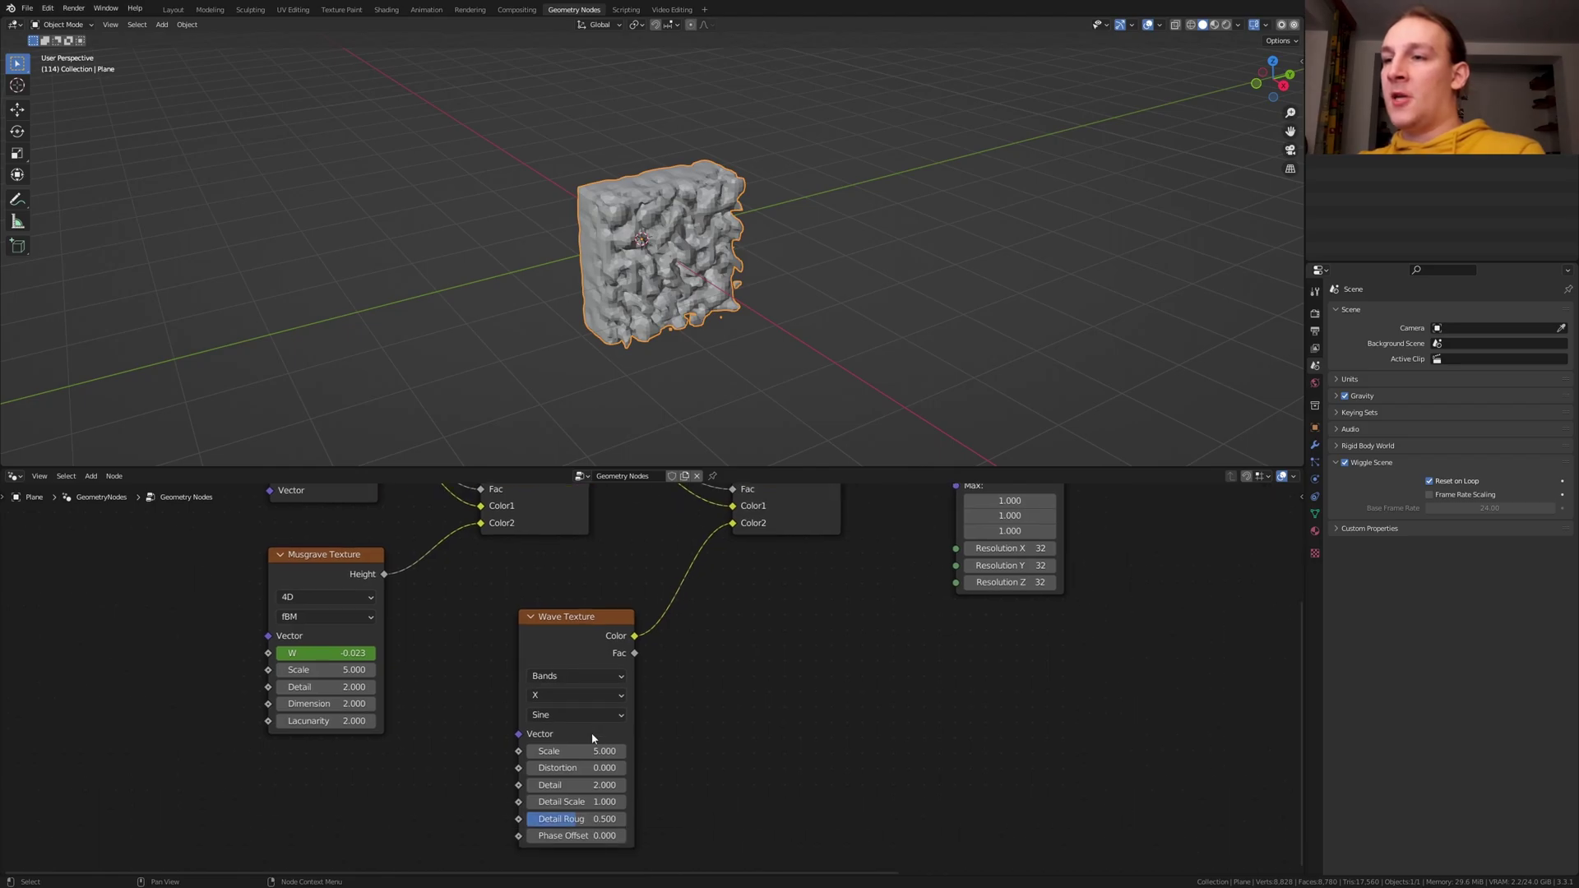
double_click(573, 750)
text(3)
key(Tab)
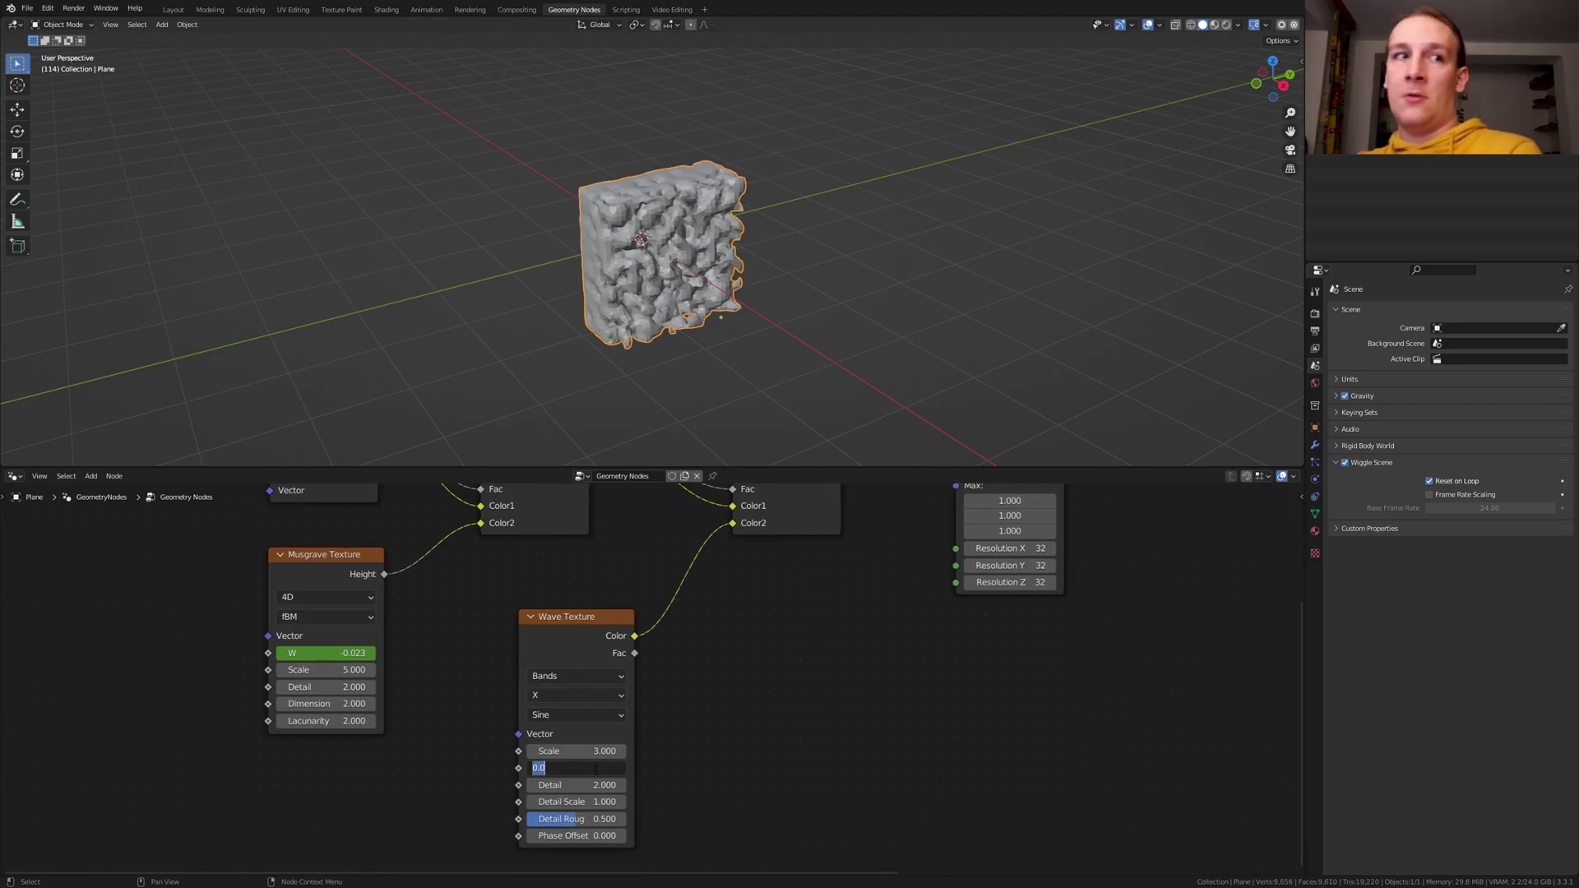
key(Return)
- Make the gradient Spherical and set Volume Cube resolution to 128 on all axes
middle_drag(597, 774, 623, 661)
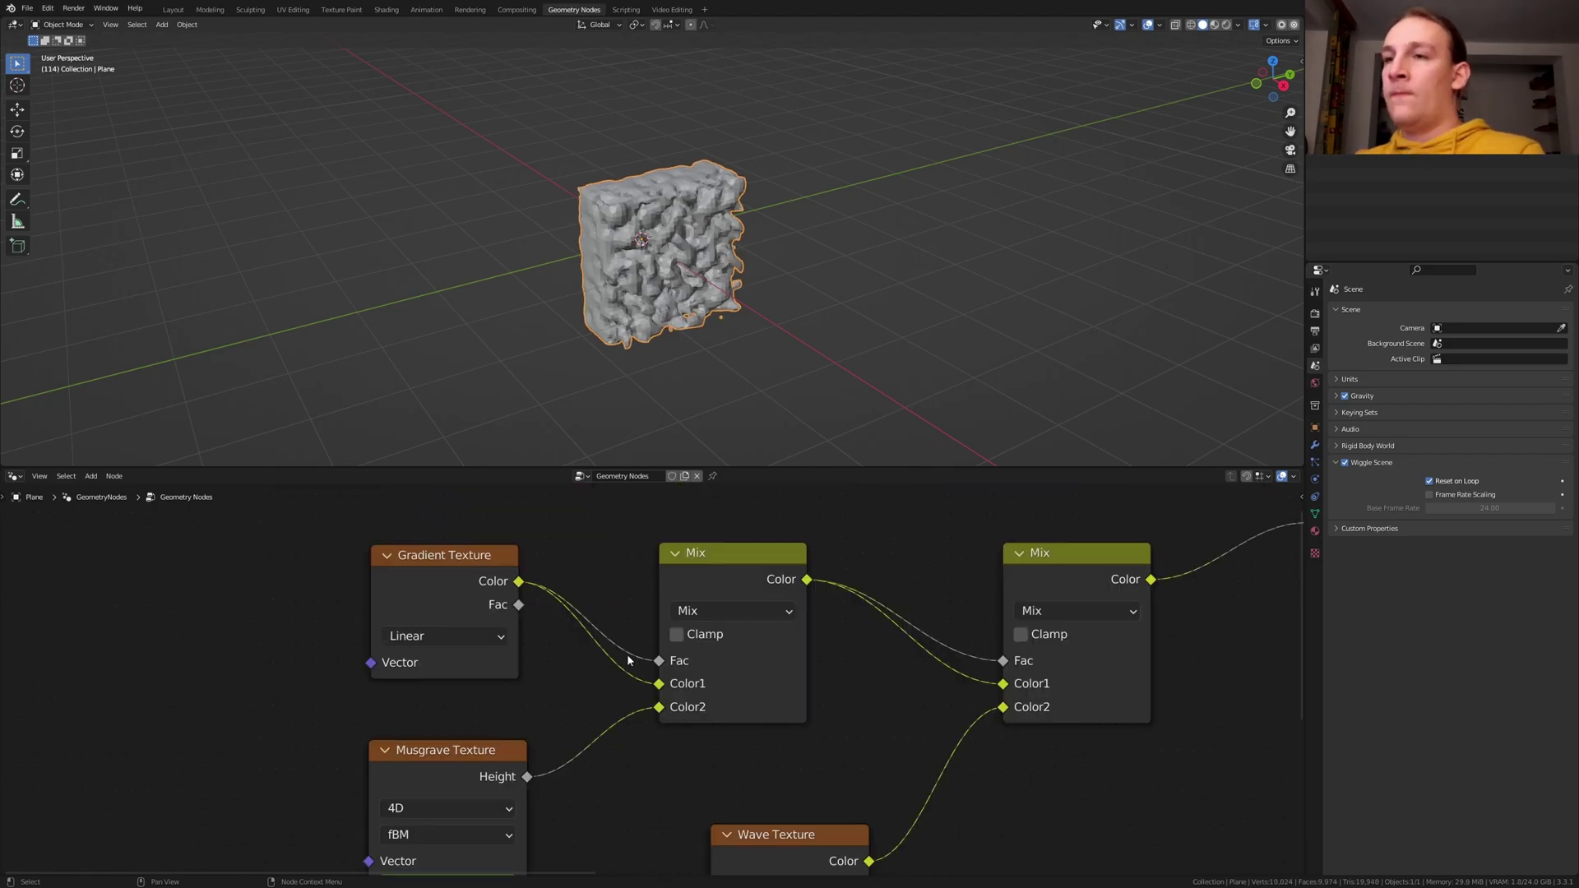
click(466, 638)
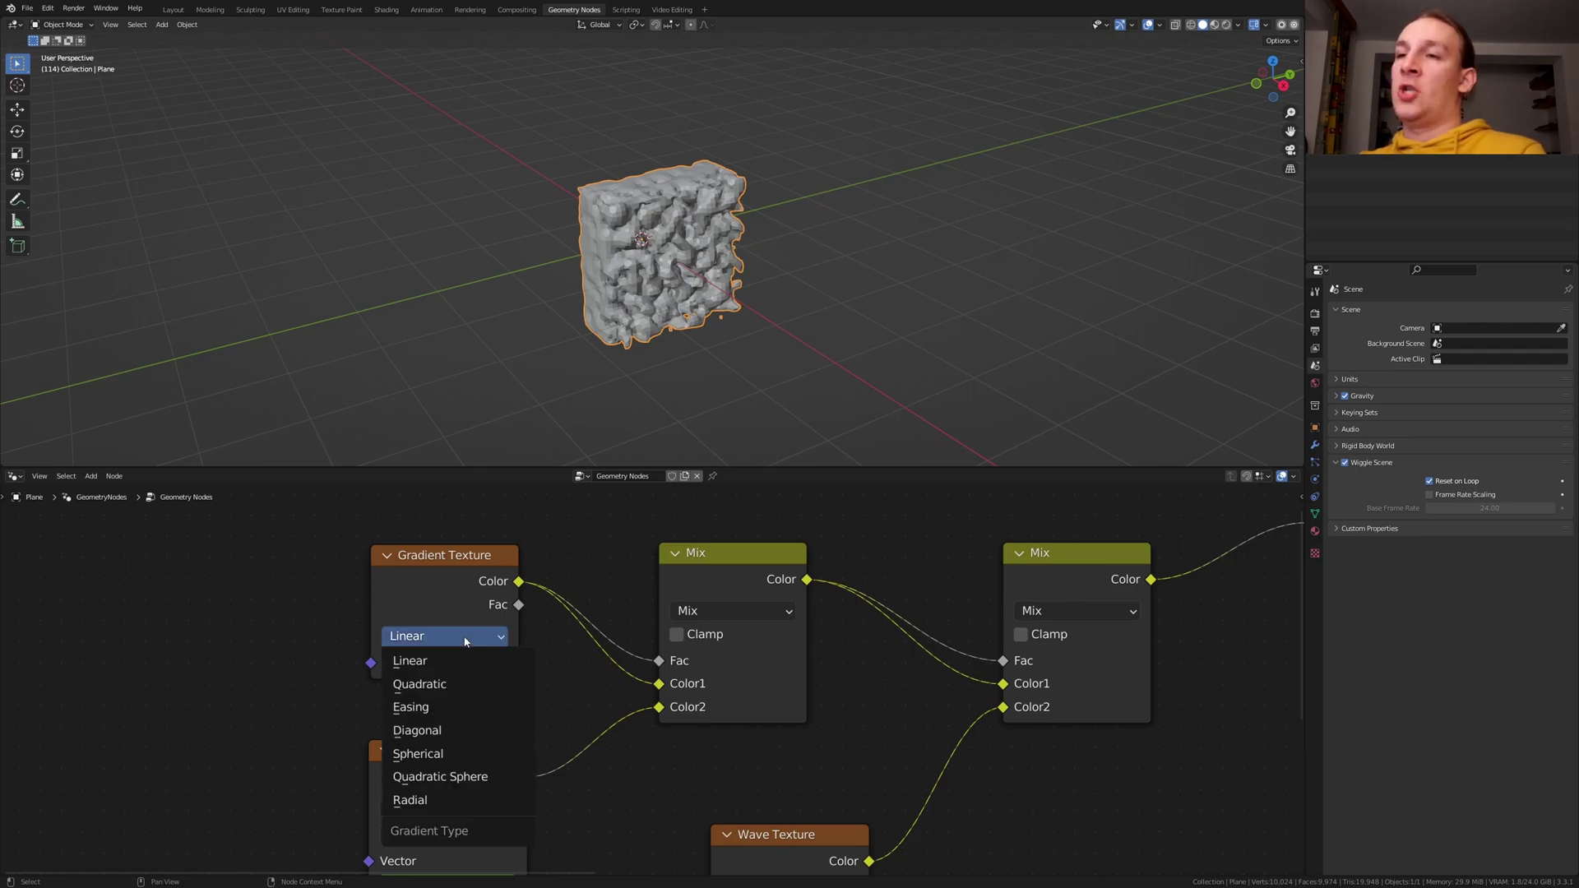
click(417, 753)
ctrl+middle_drag(740, 678, 494, 715)
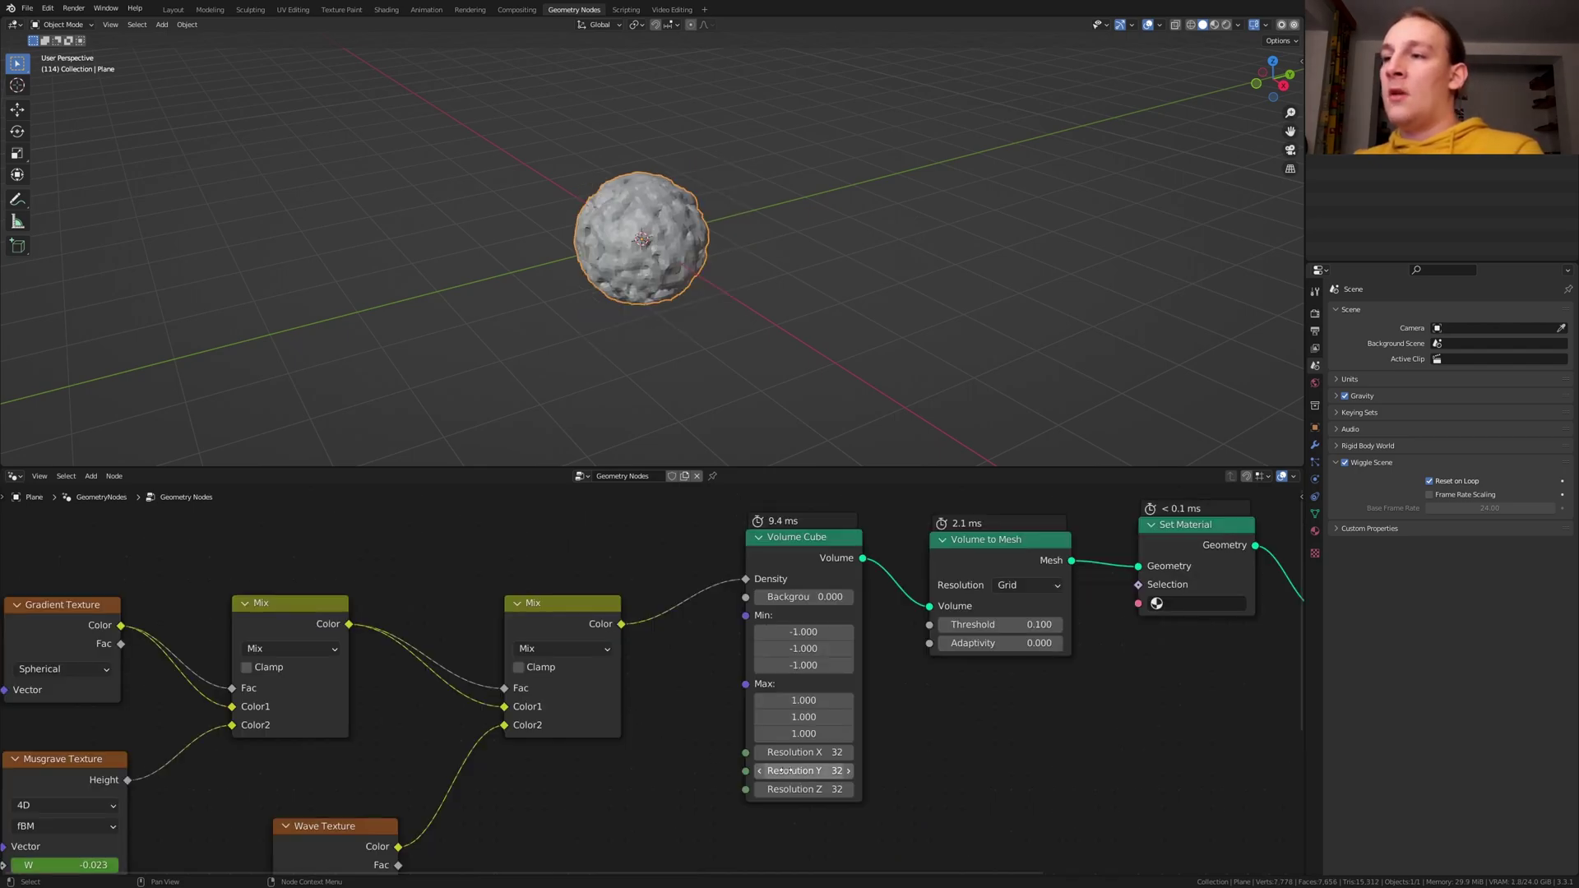
drag(805, 753, 804, 788)
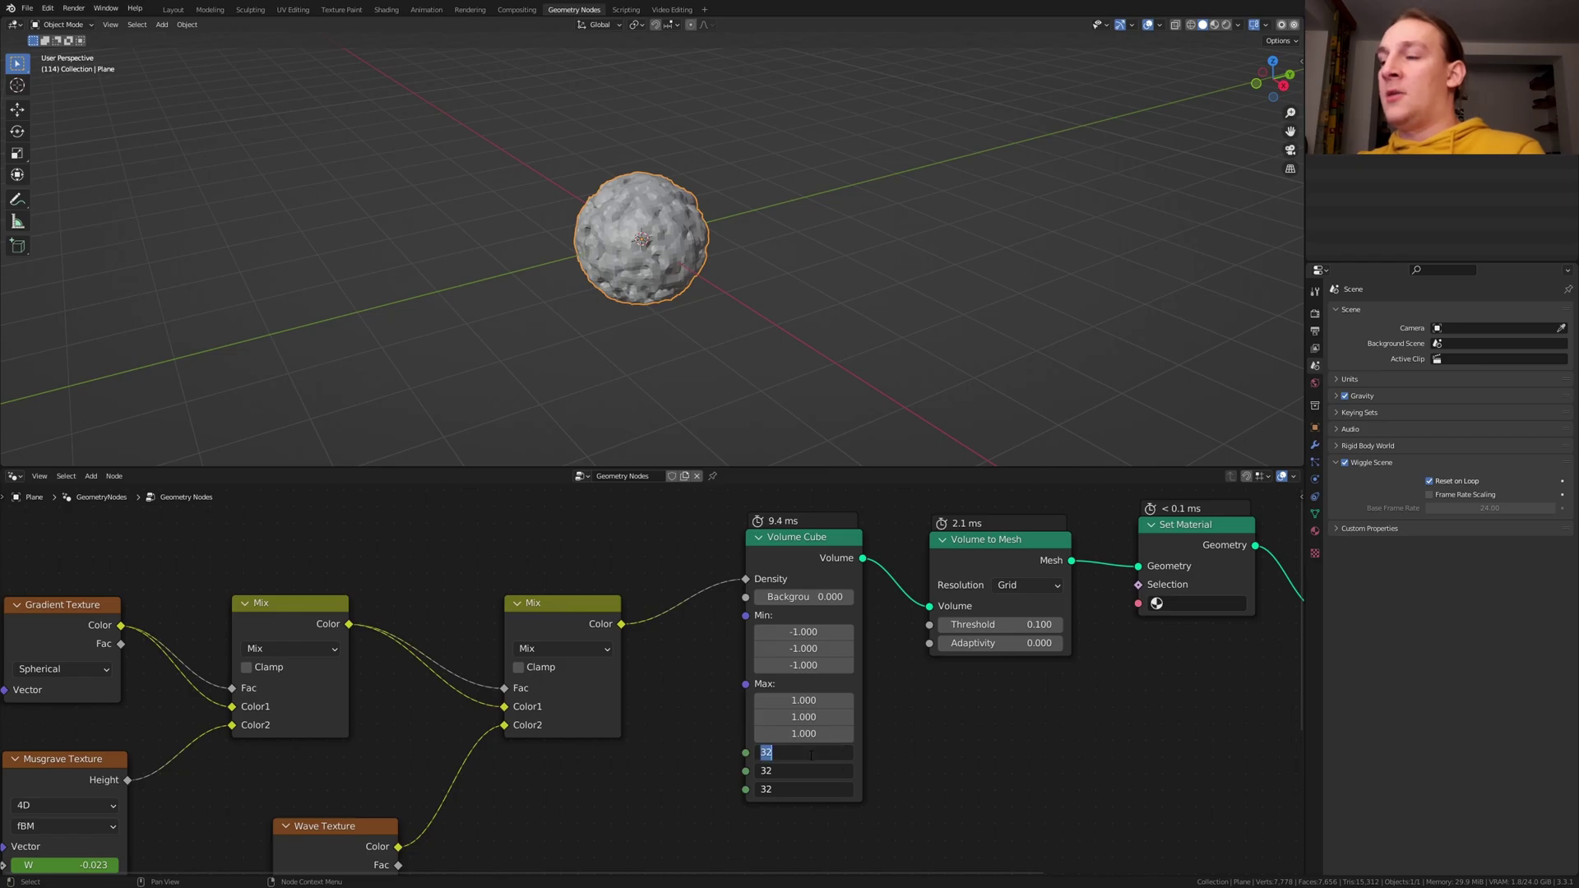
text(128)
key(Return)
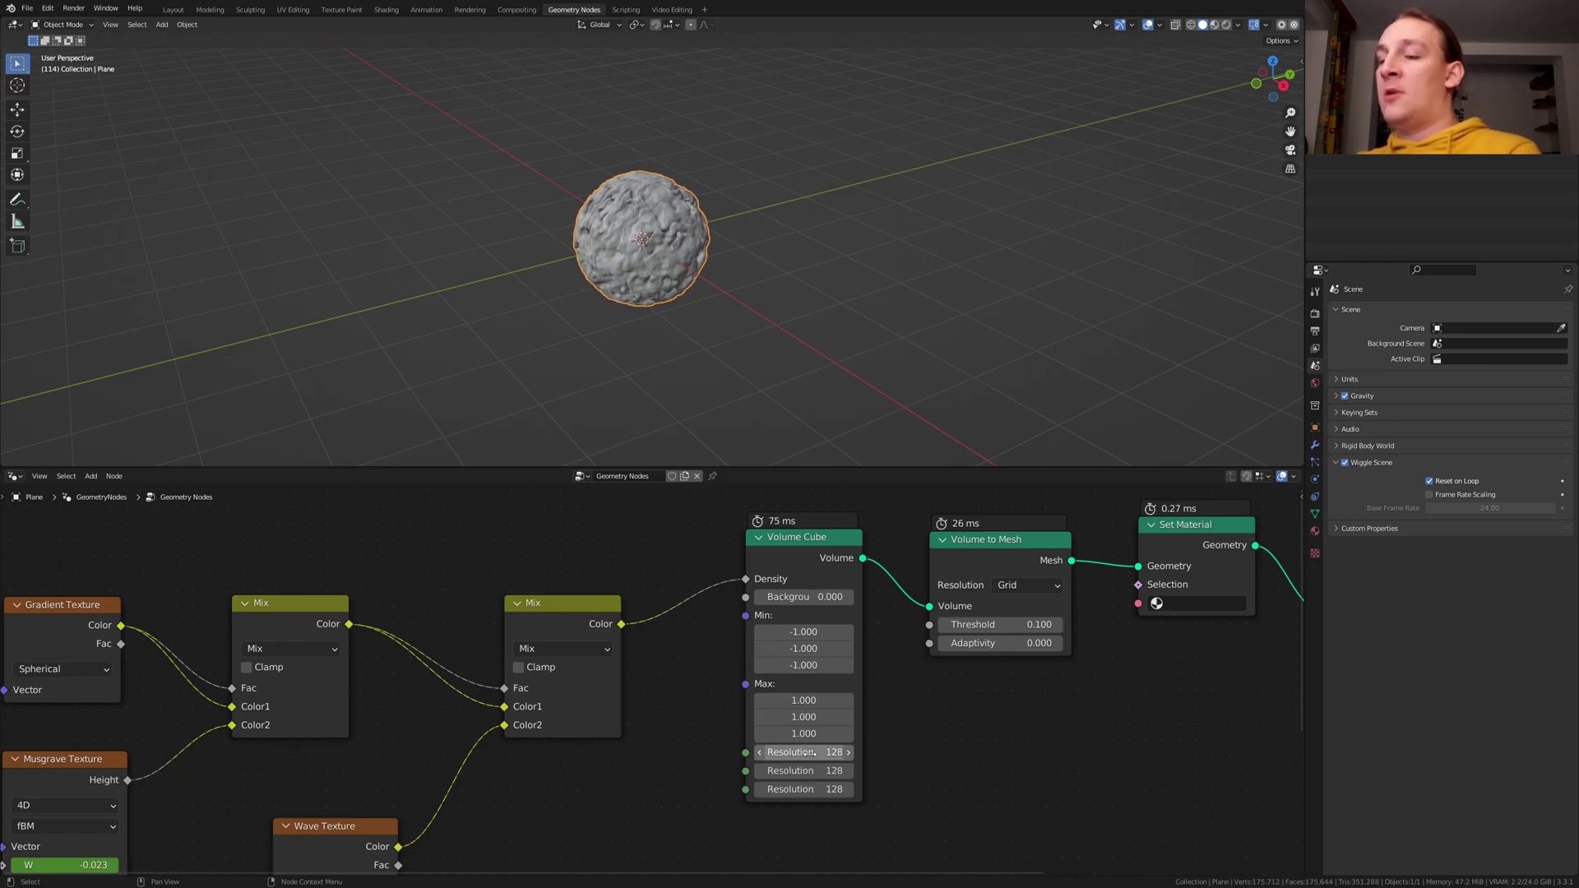
scroll(383, 681, down, 3)
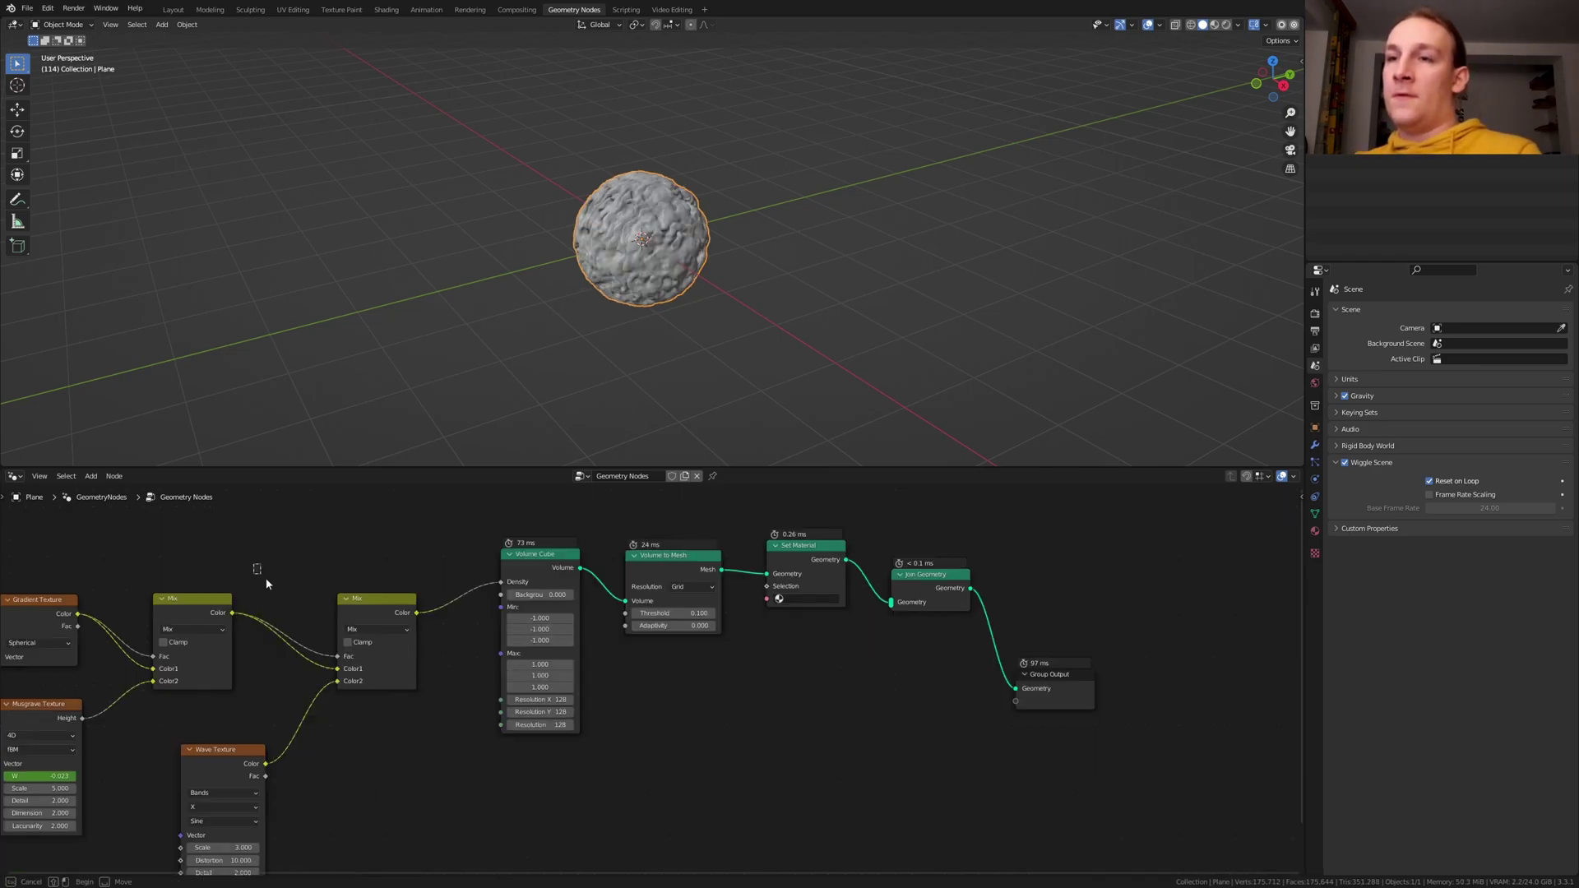
- Duplicate the volume branch below the original and join its Set Material geometry into Join Geometry
drag(252, 563, 865, 814)
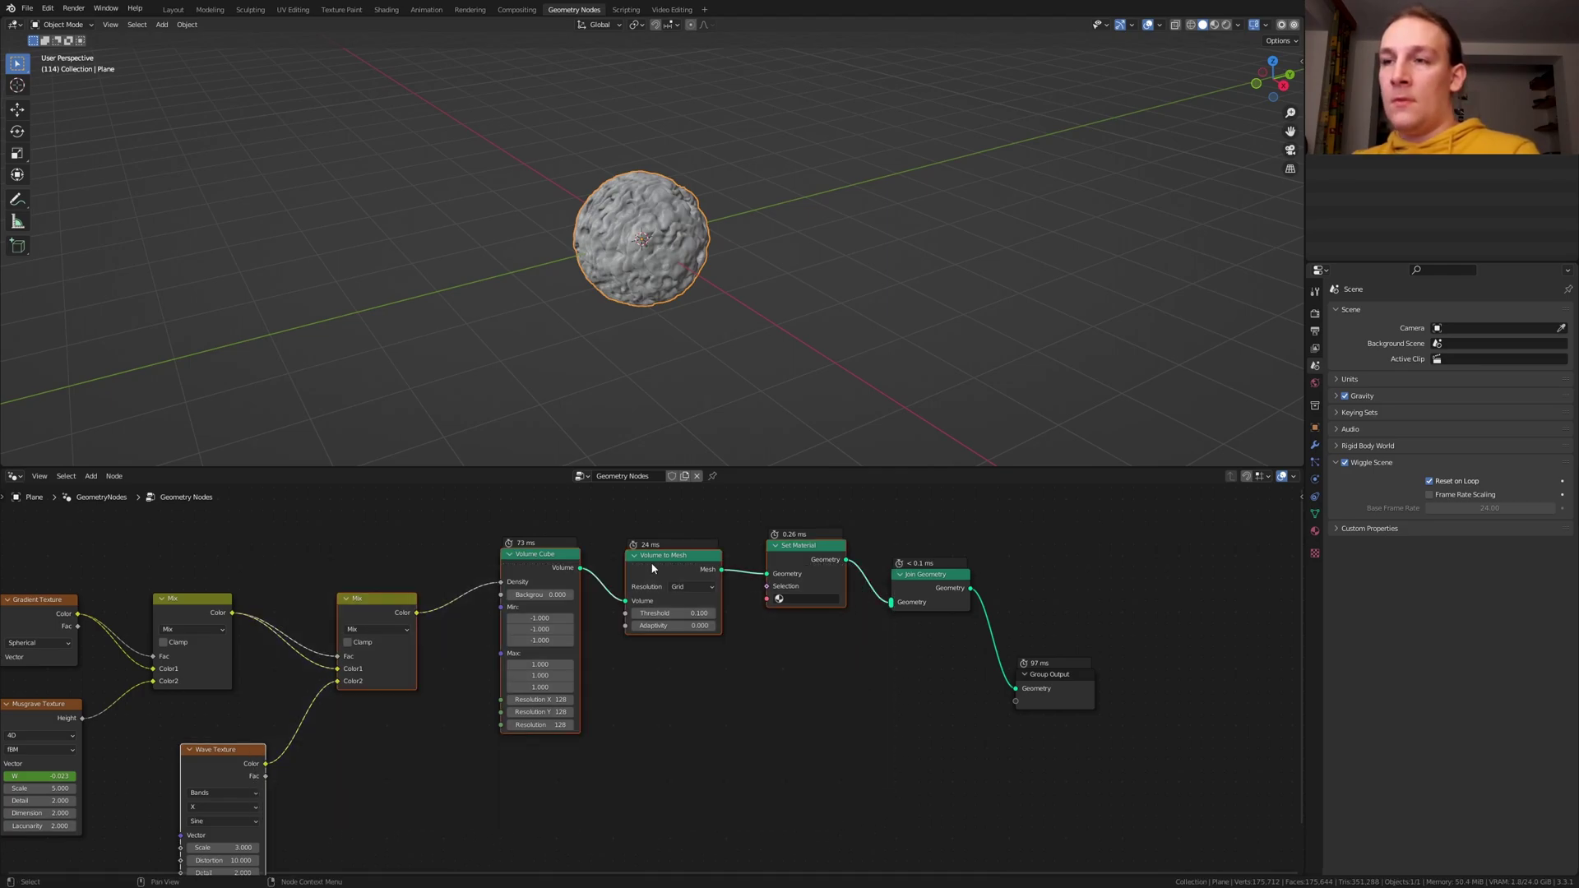
middle_drag(655, 569, 680, 547)
key(shift+d)
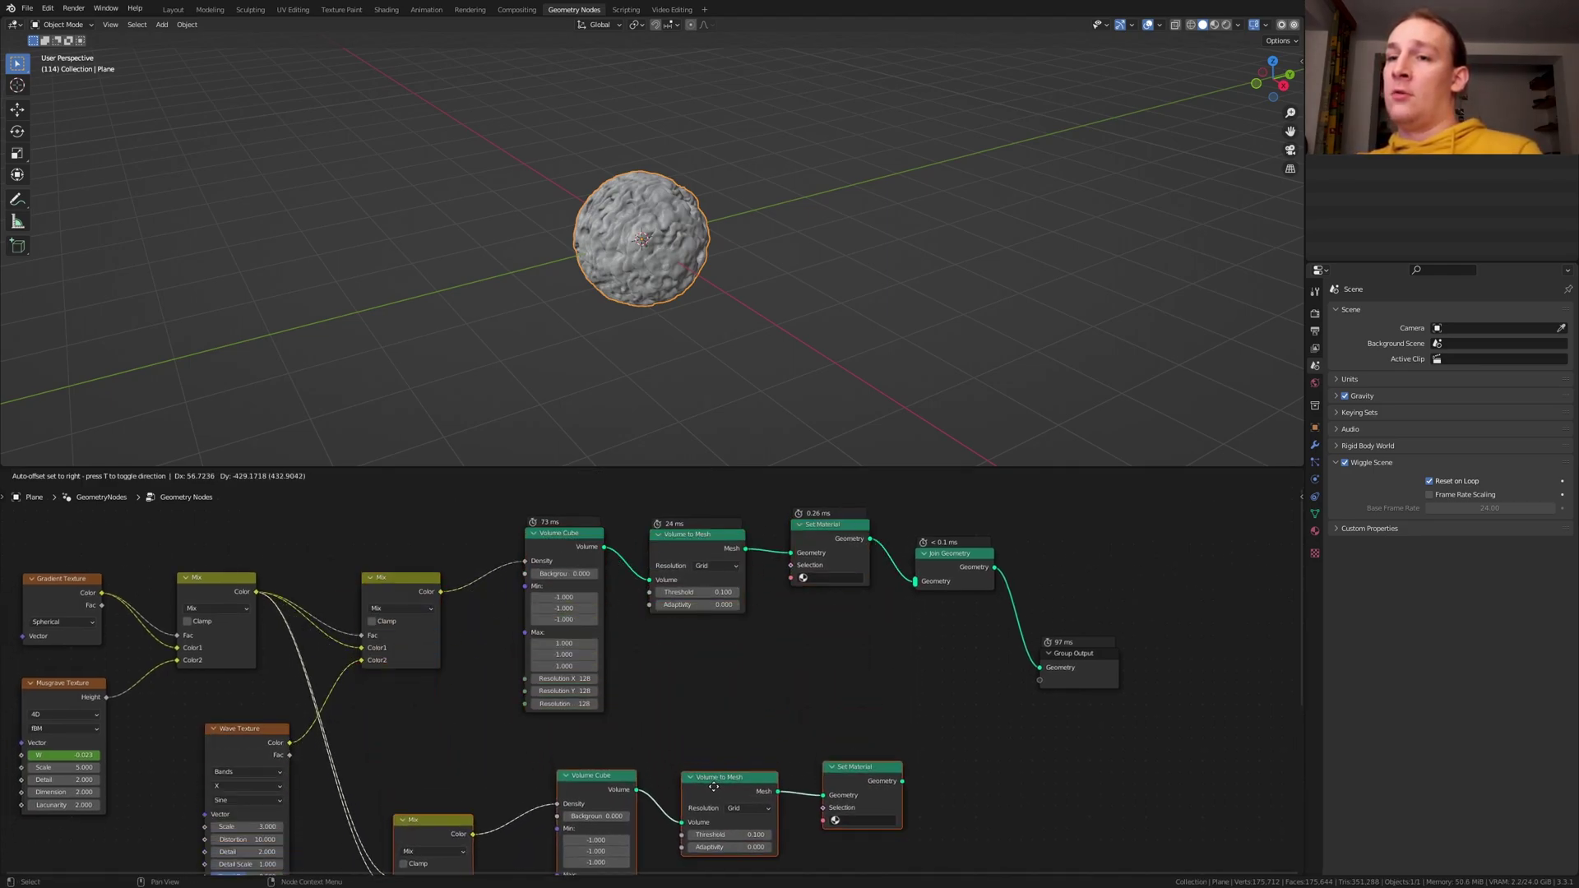
click(729, 839)
middle_drag(368, 788, 428, 587)
scroll(755, 774, down, 3)
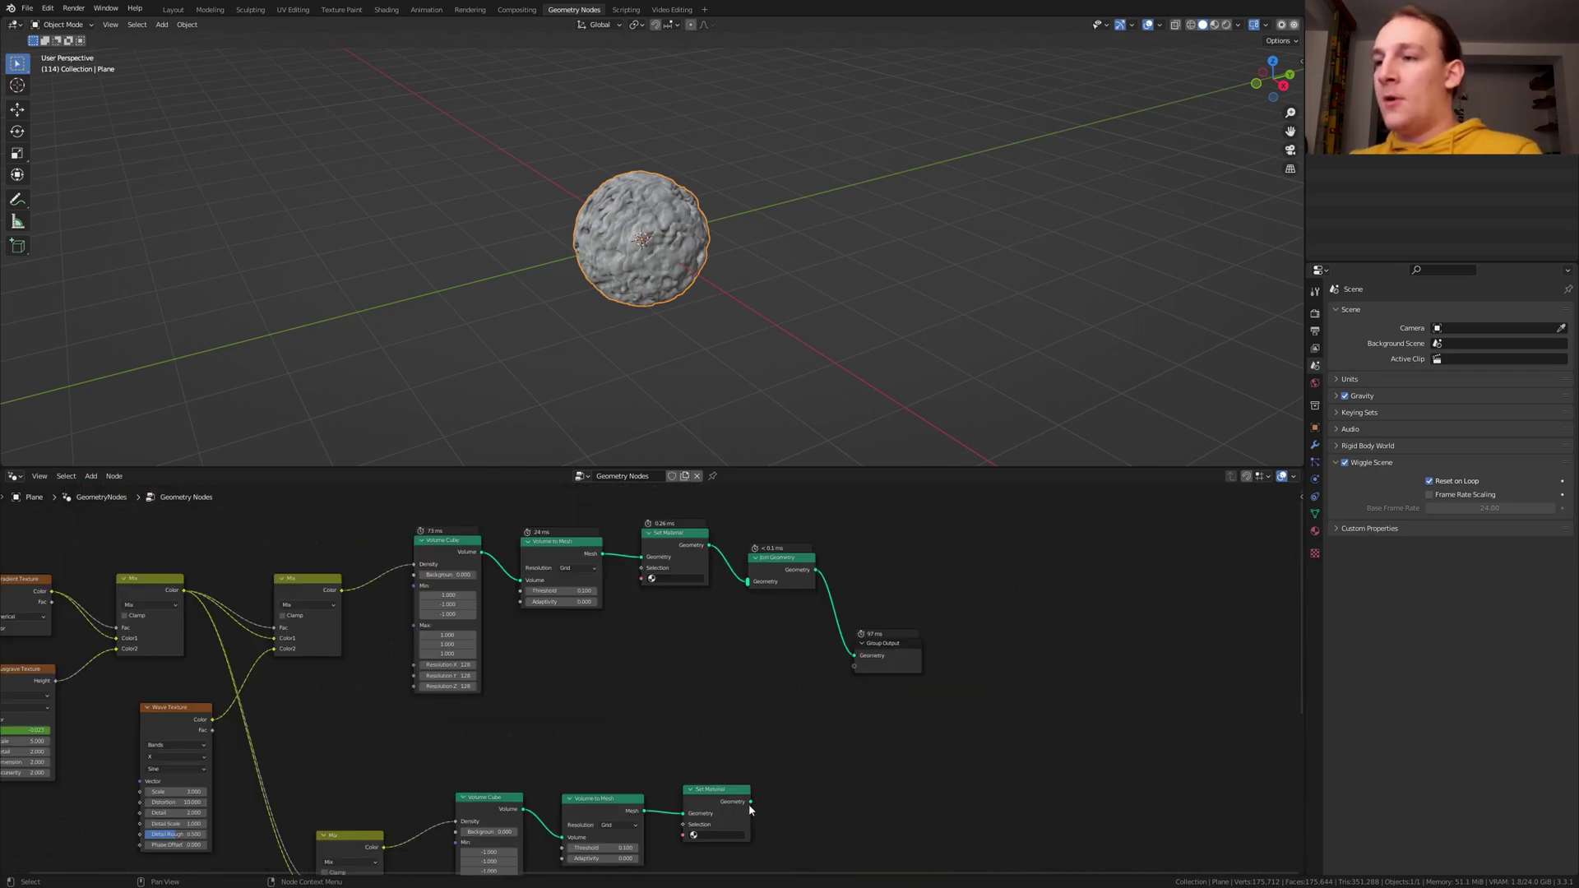
drag(750, 804, 745, 591)
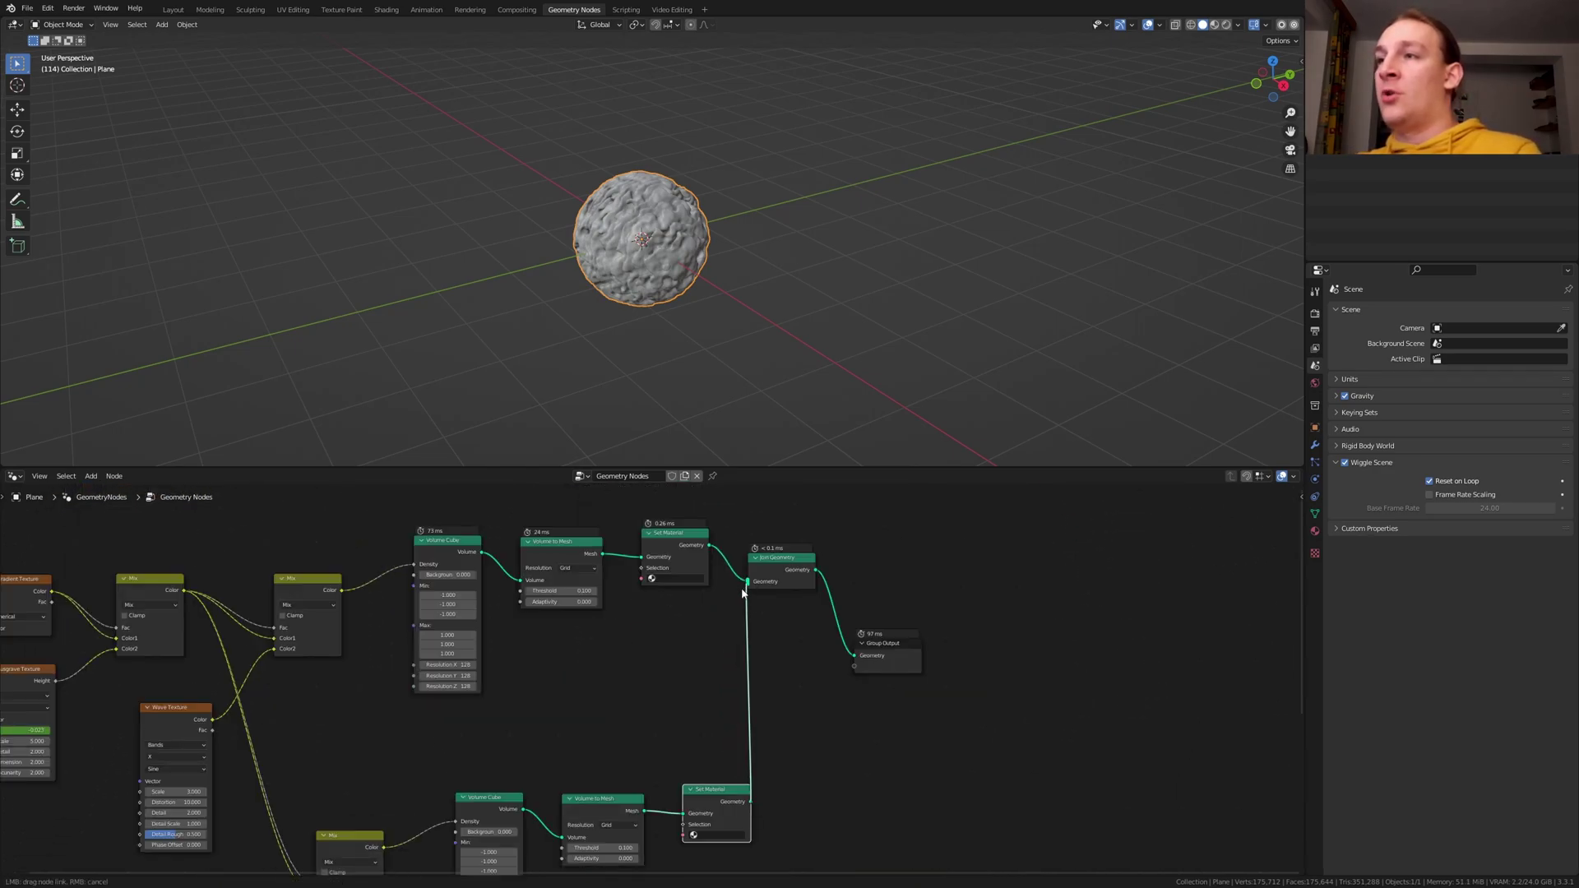
- Insert a ColorRamp between the copied Wave Texture and its Mix node
middle_drag(729, 612, 493, 700)
key(shift+a)
click(475, 613)
text(col)
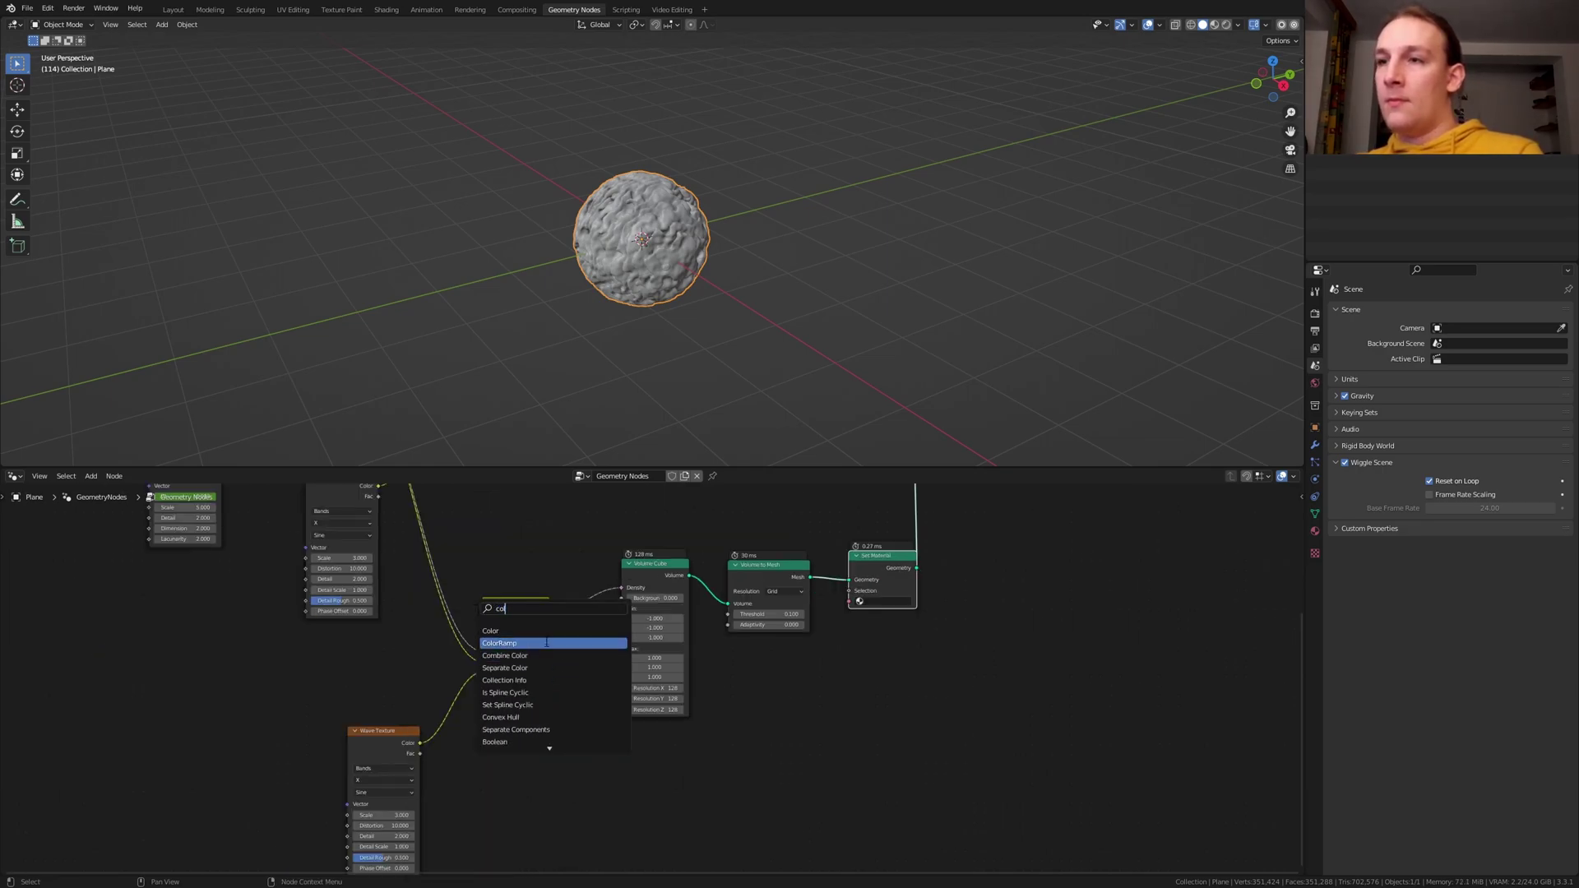
click(545, 643)
click(520, 727)
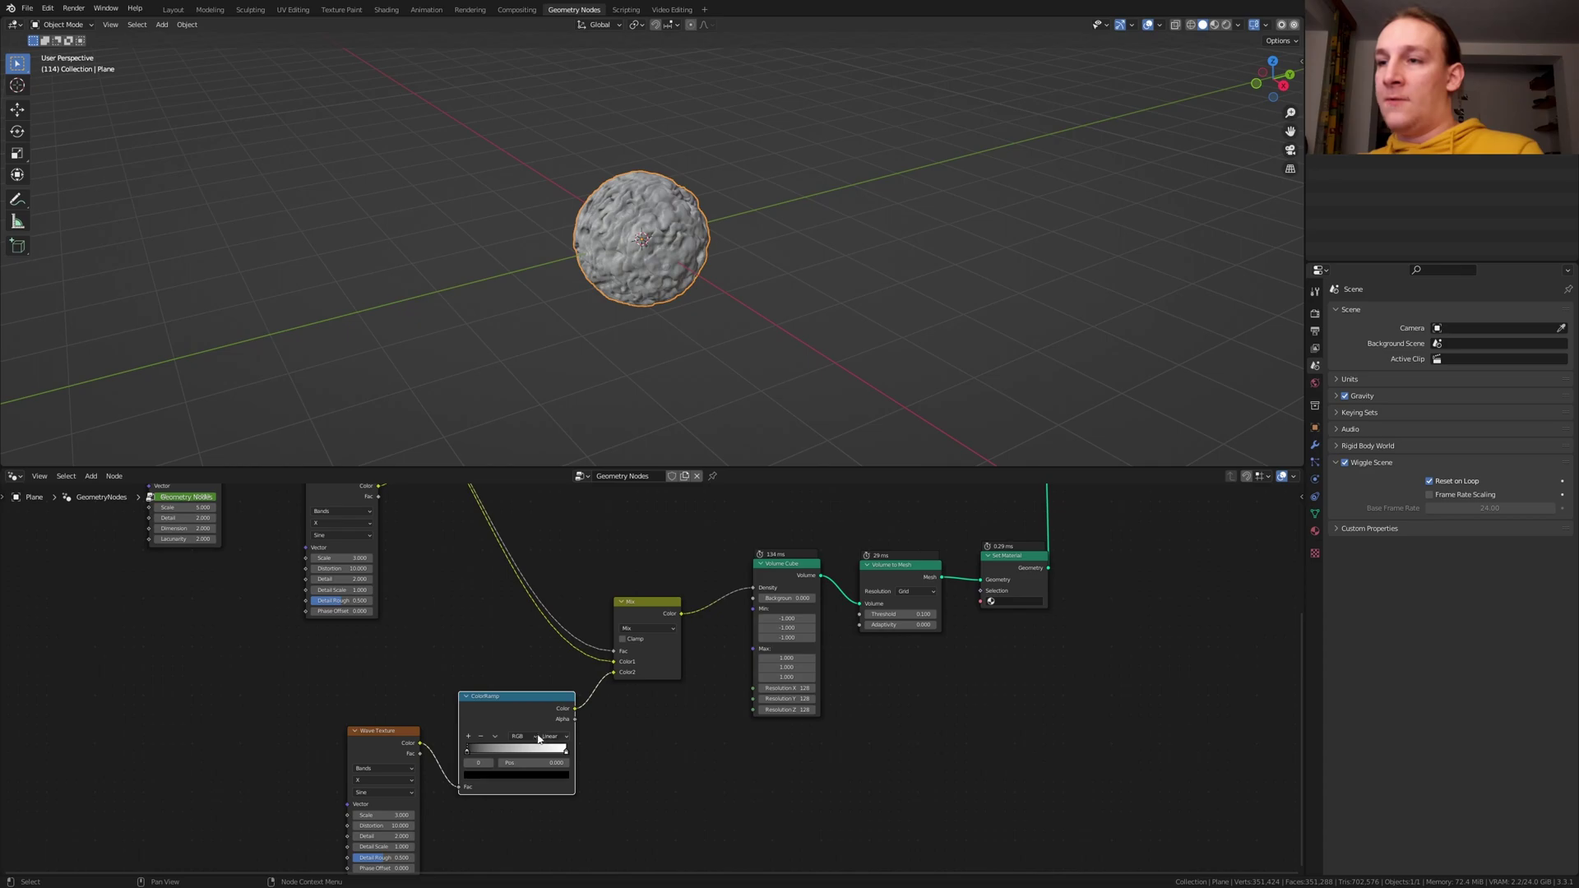
scroll(521, 726, up, 3)
click(499, 737)
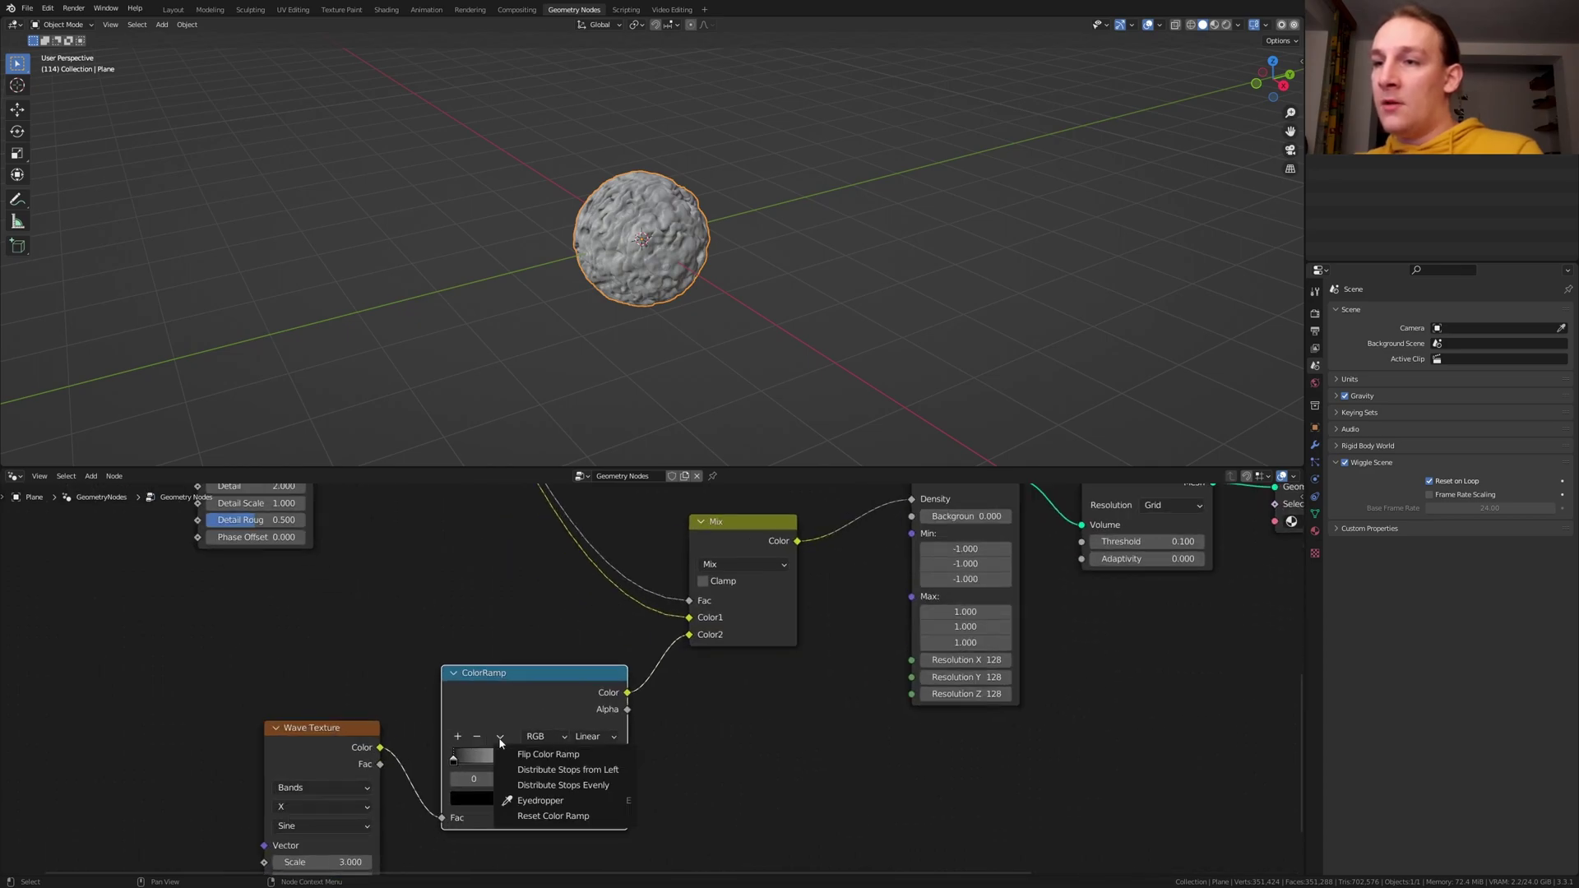
- Flip the color ramp, then add material slots and create Material.001
click(550, 756)
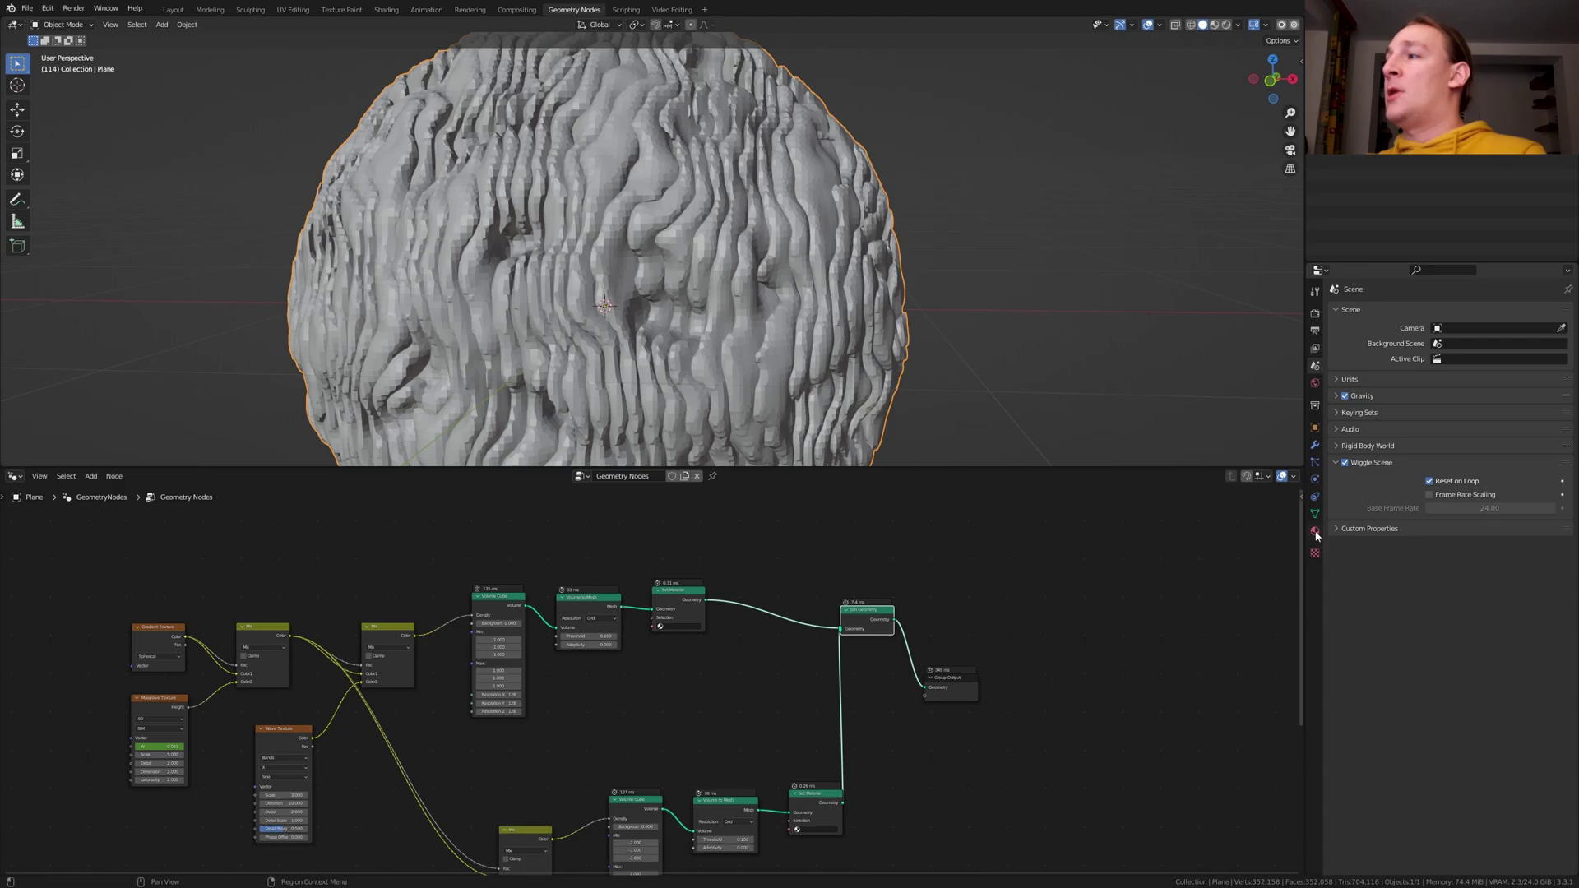
click(1316, 535)
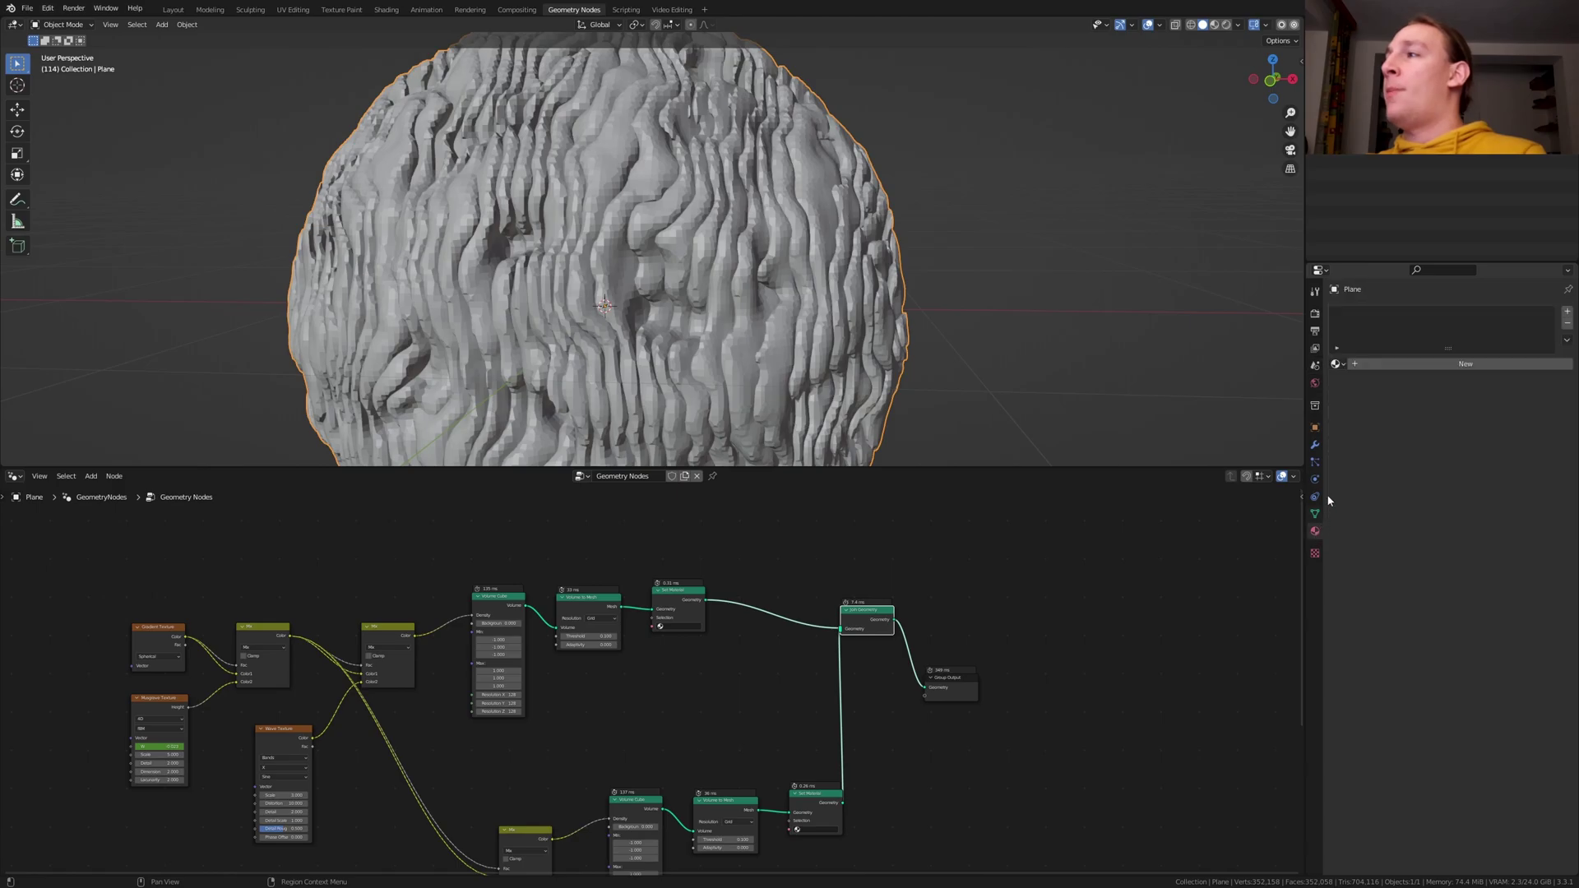
click(1410, 365)
click(1568, 319)
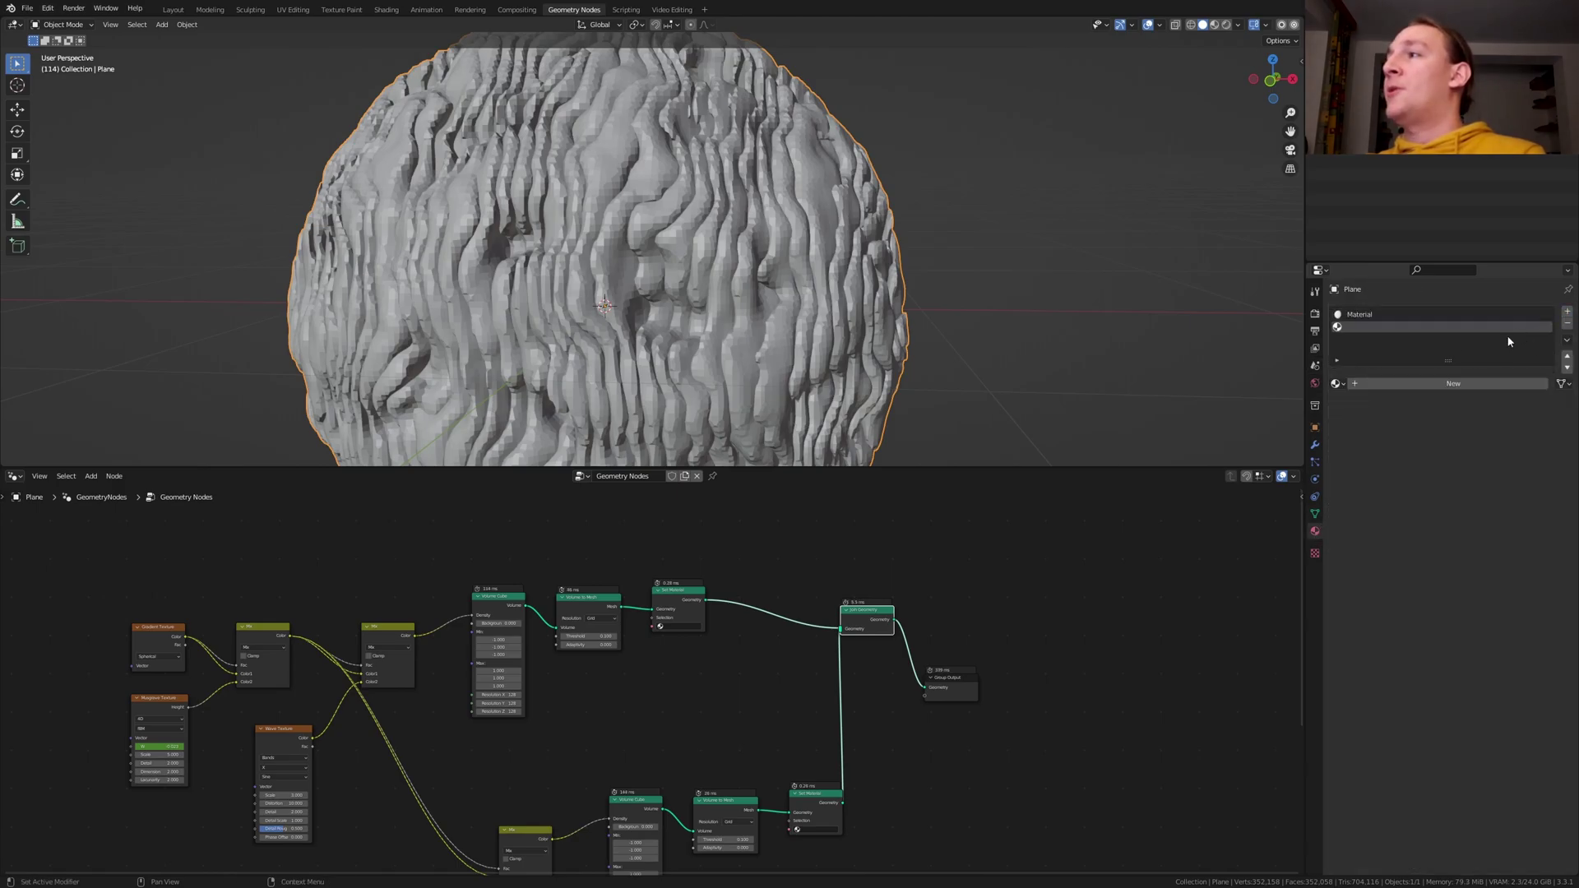
click(1443, 385)
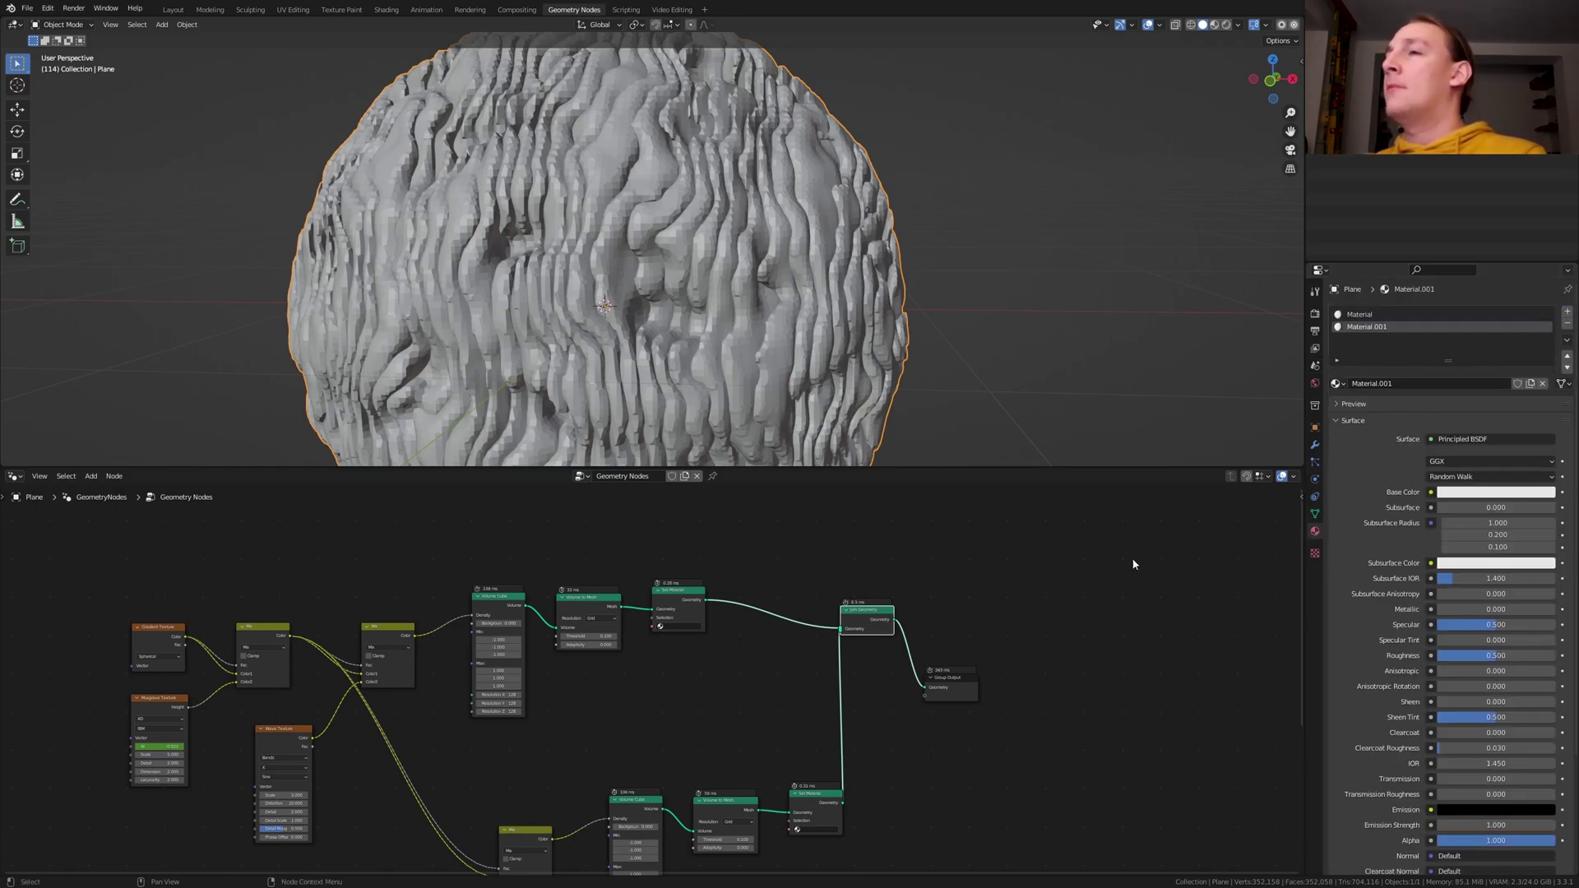
scroll(617, 617, up, 3)
- Assign Material to the upper Set Material node and Material.001 to the lower one
click(630, 529)
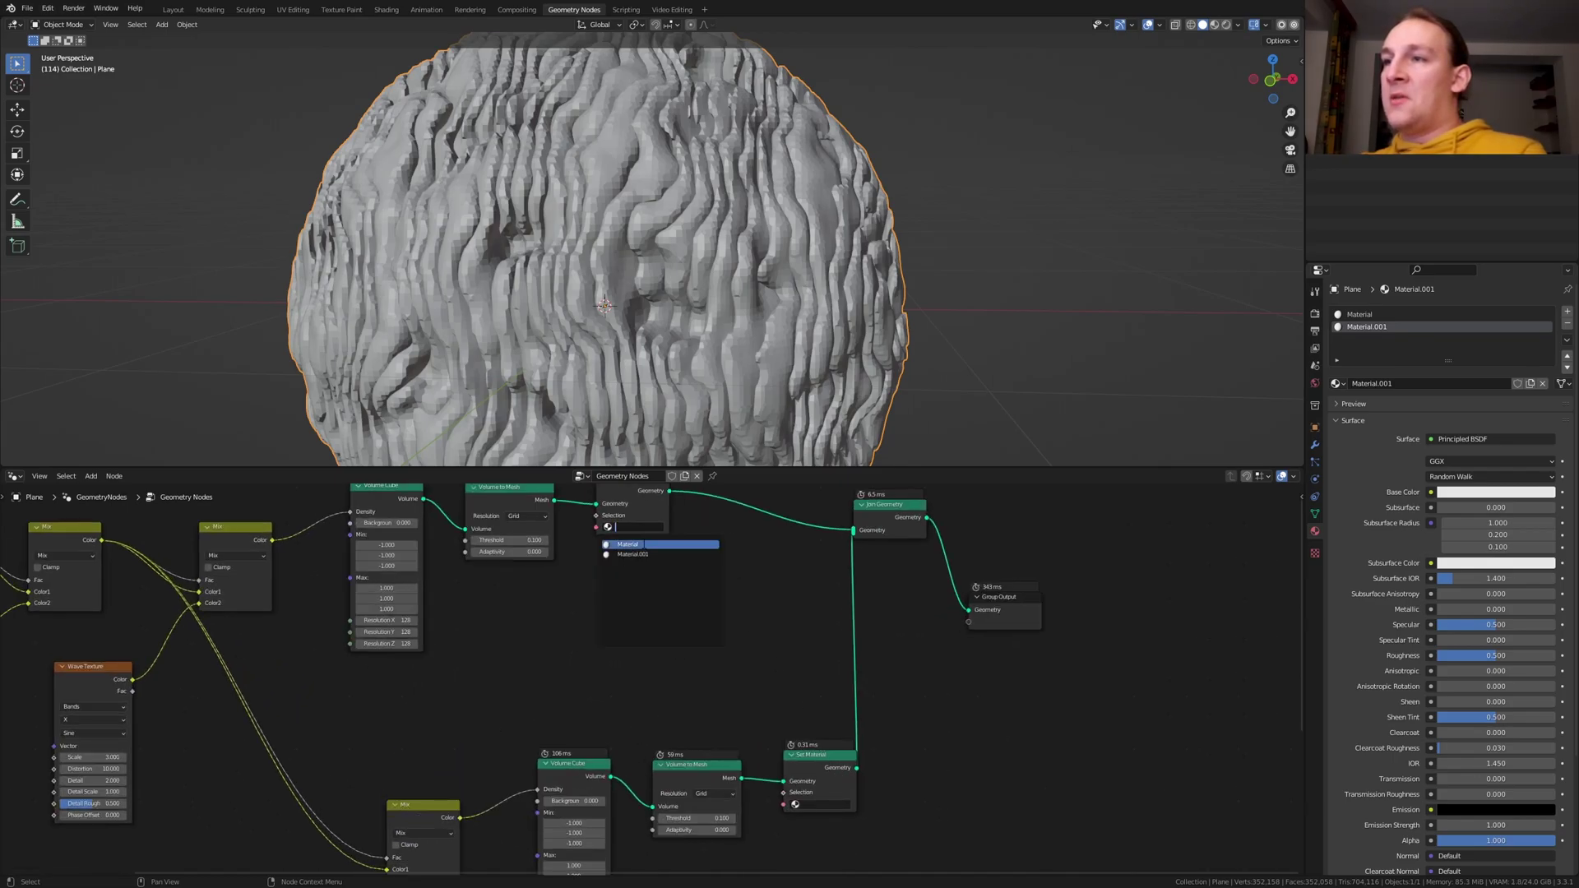
click(626, 543)
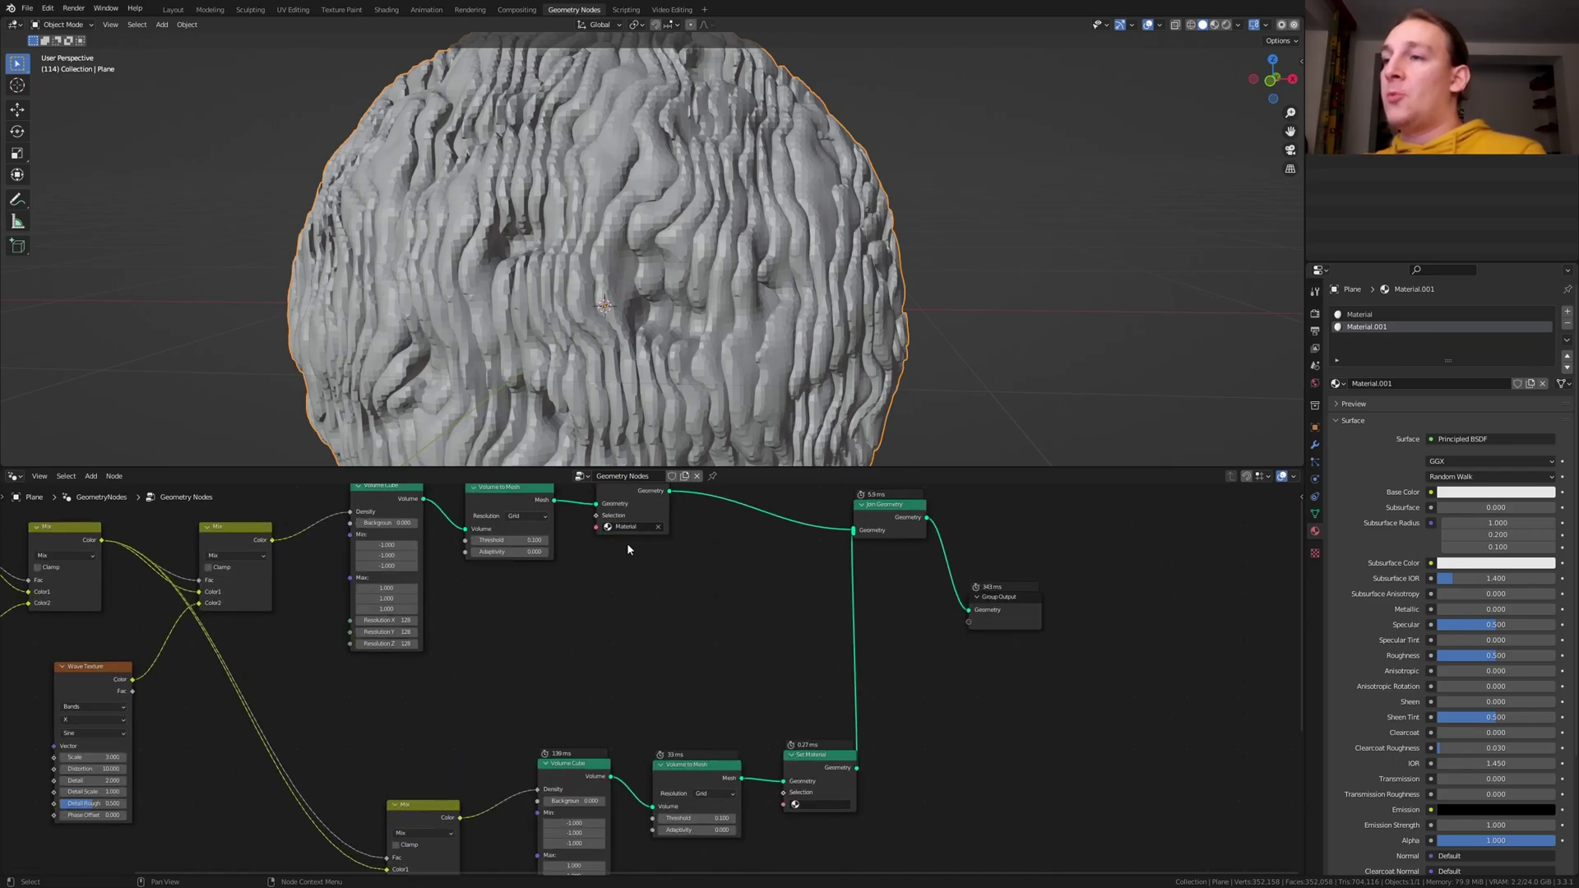
click(816, 803)
click(839, 708)
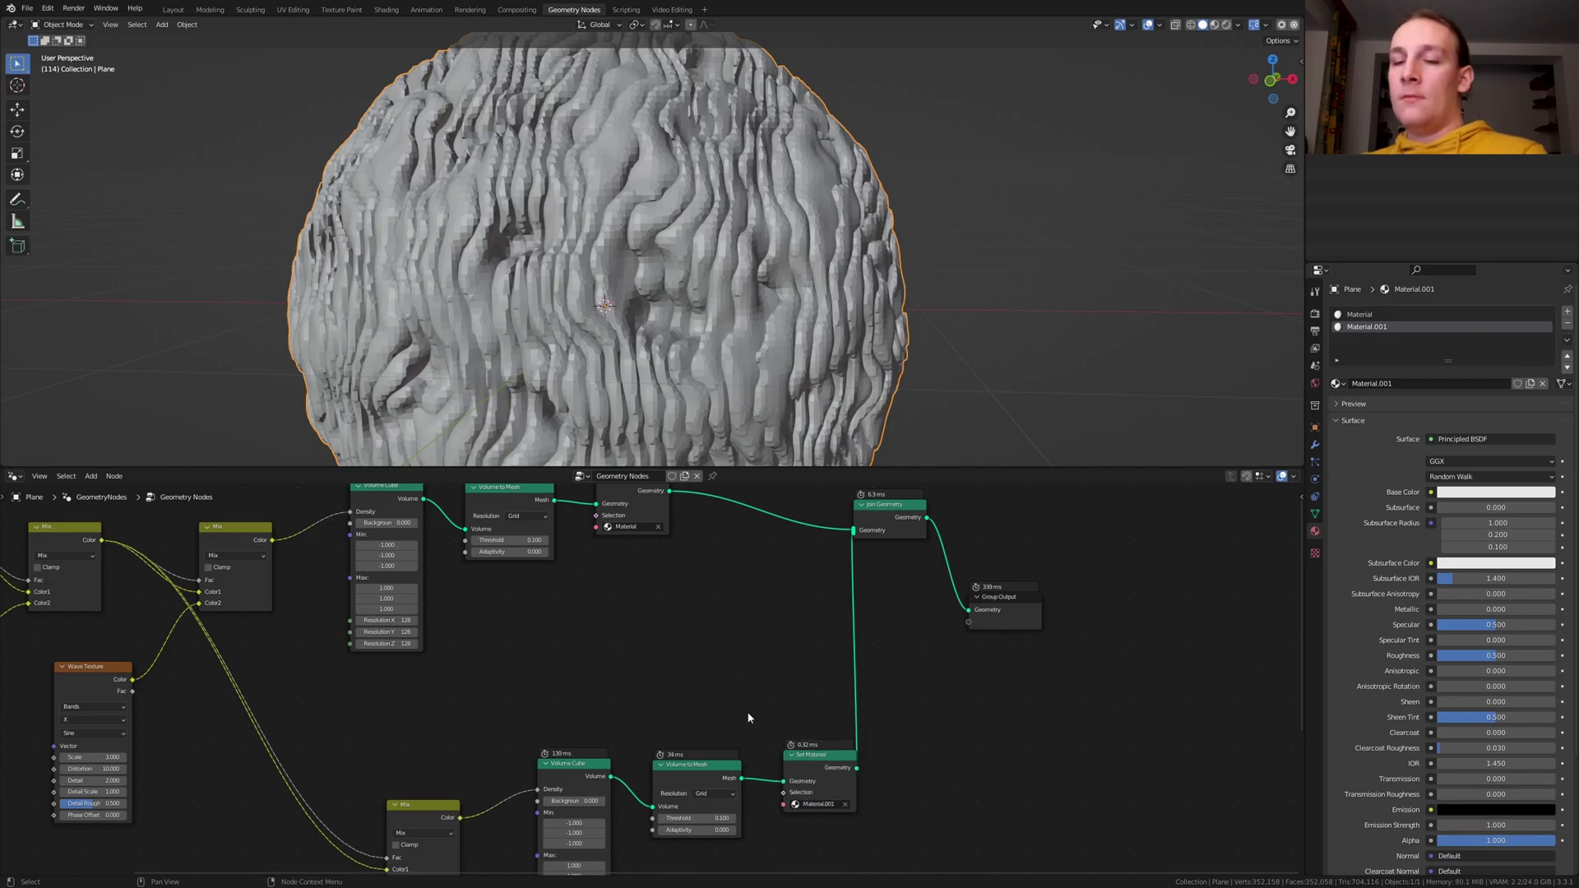
- Save the file and add a level-1 Subdivision Surface node after Join Geometry
key(ctrl+s)
key(Escape)
scroll(945, 496, down, 1)
scroll(945, 497, down, 1)
key(shift+a)
click(864, 559)
text(sub)
click(937, 604)
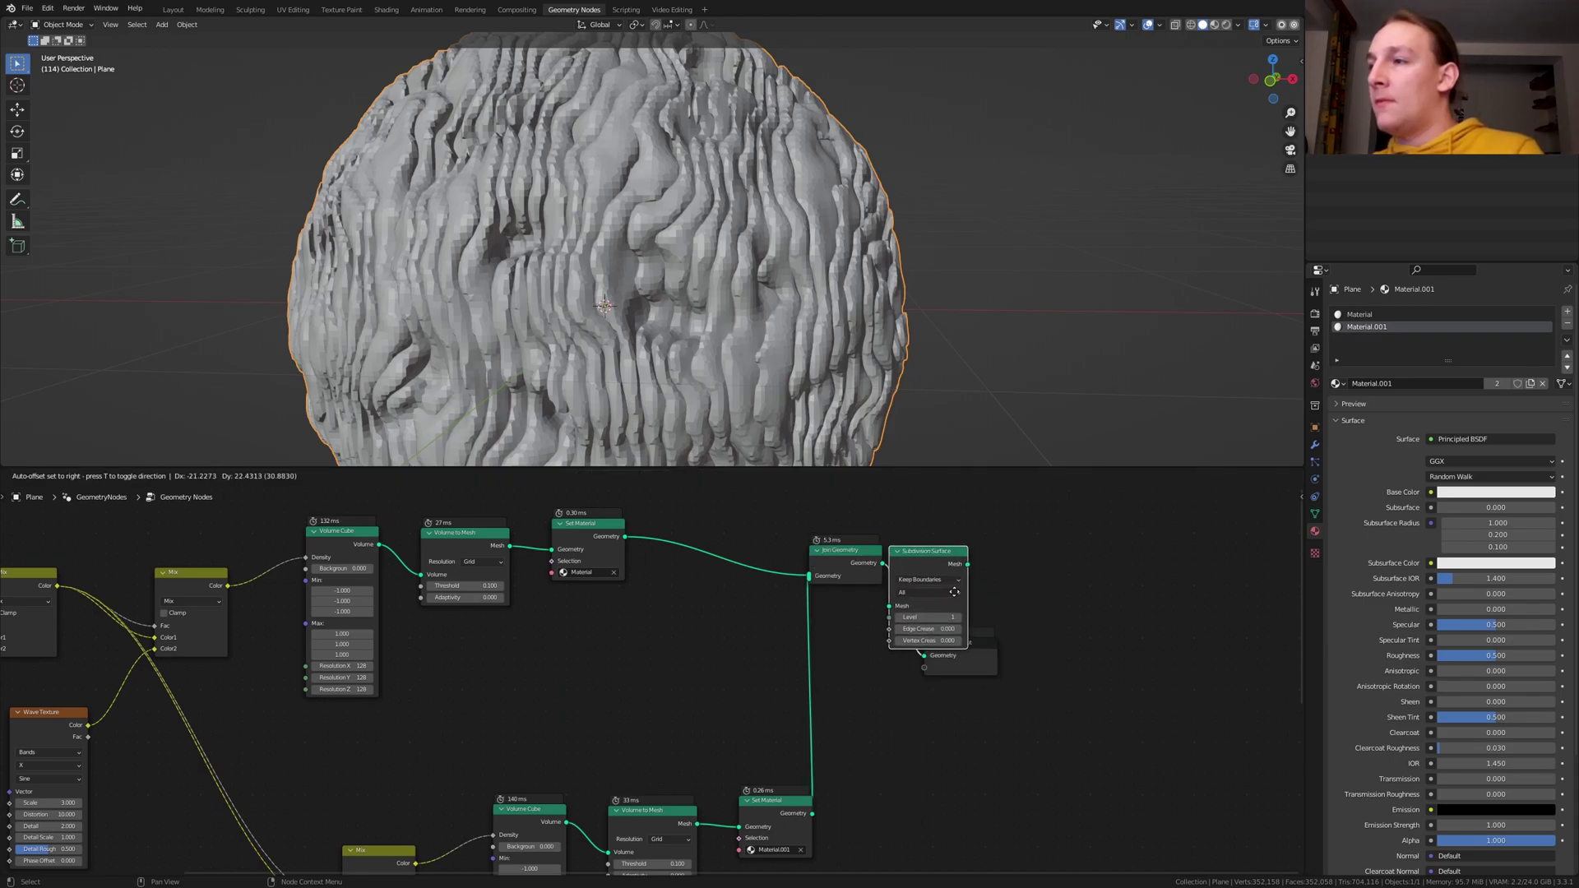
click(955, 596)
- Add a Set Shade Smooth node after the Subdivision Surface node
key(shift+a)
text(set sha)
click(994, 614)
click(1048, 581)
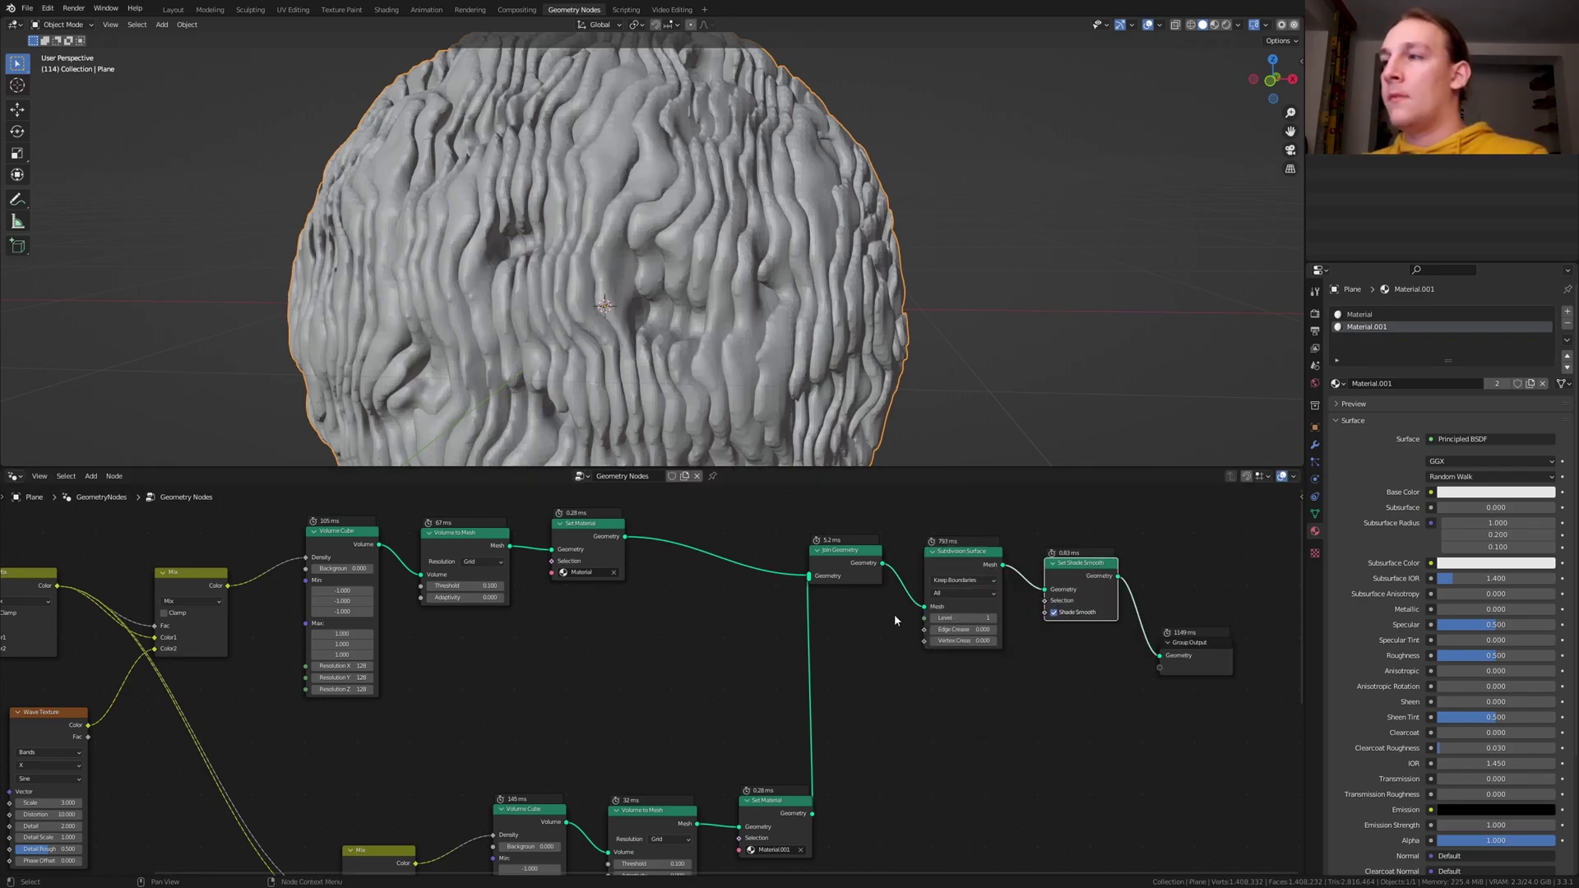
scroll(1048, 580, up, 2)
scroll(924, 644, up, 2)
scroll(789, 667, up, 2)
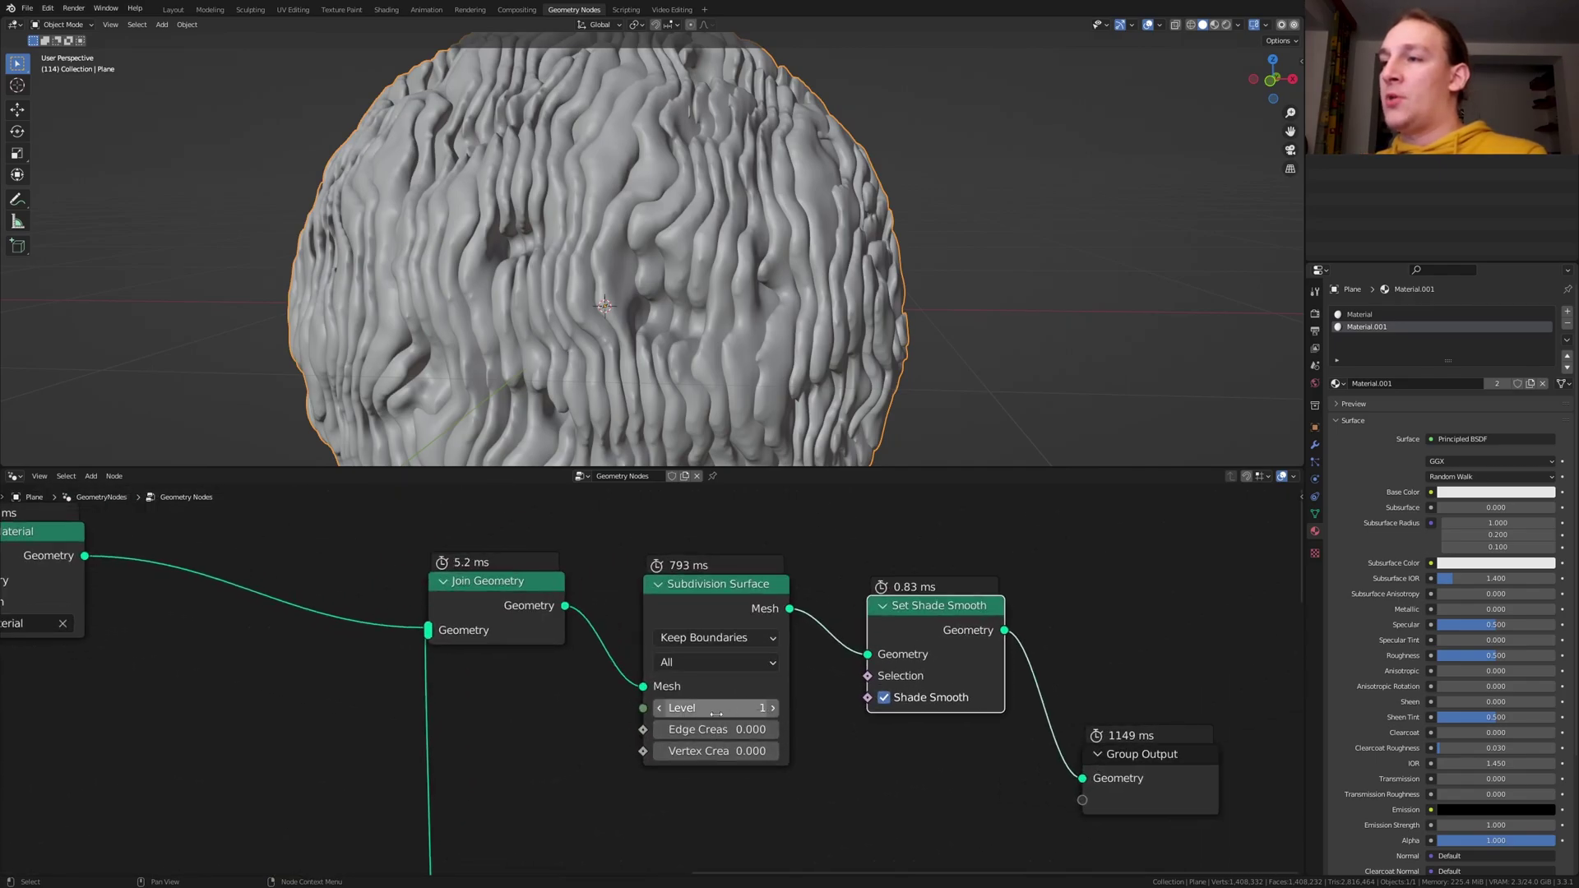
- In rendered Shading view, give the world a Sky Texture with sun elevation 5° and rotation 45°
click(389, 11)
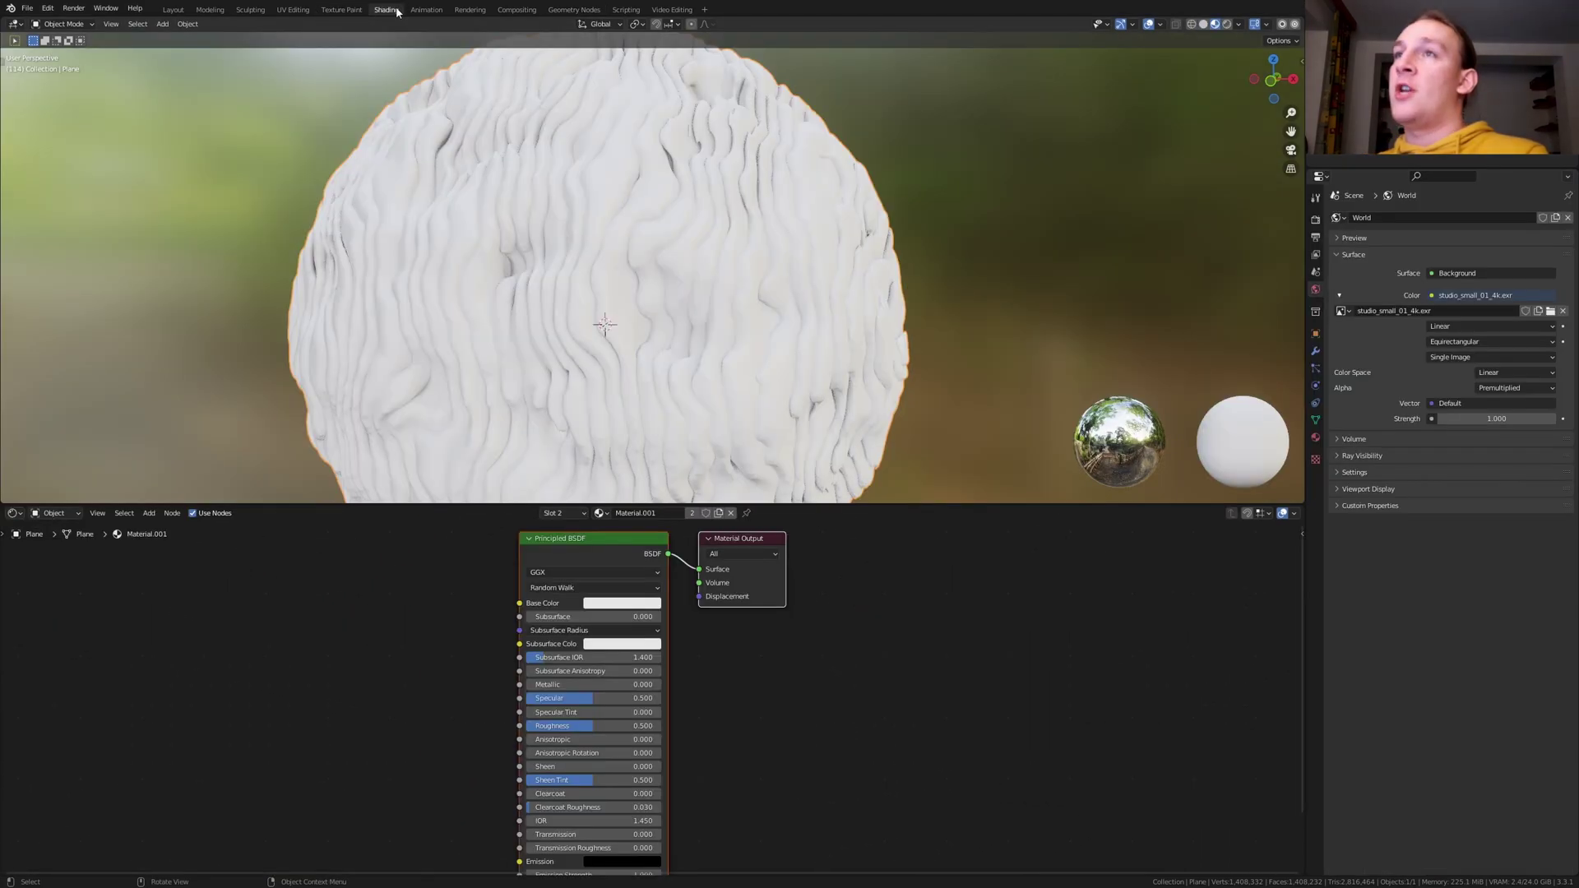
click(1228, 26)
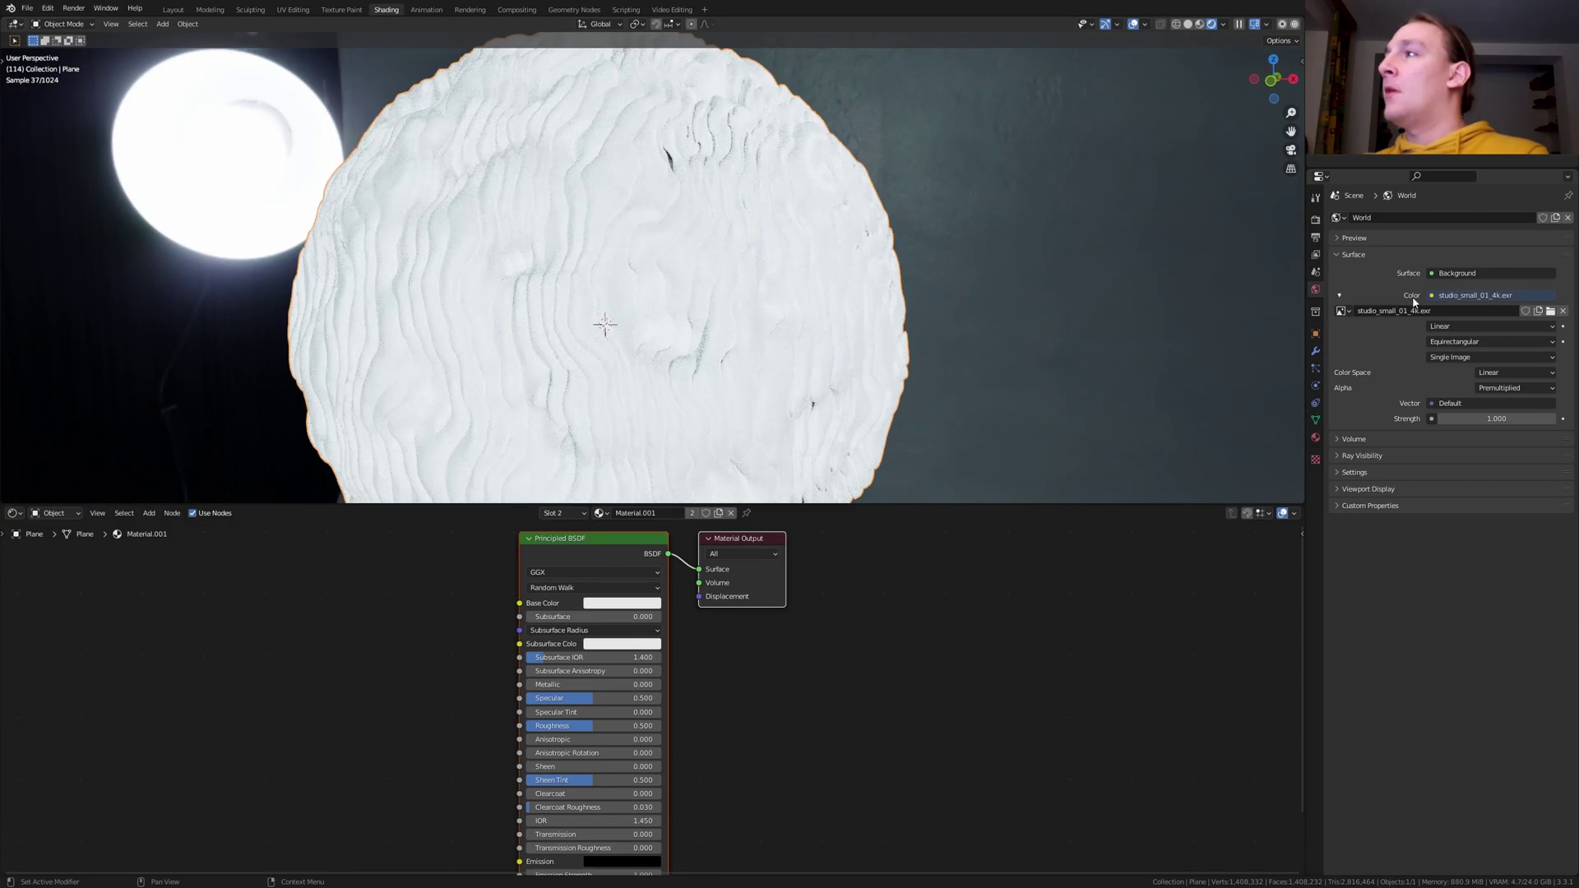
click(1431, 295)
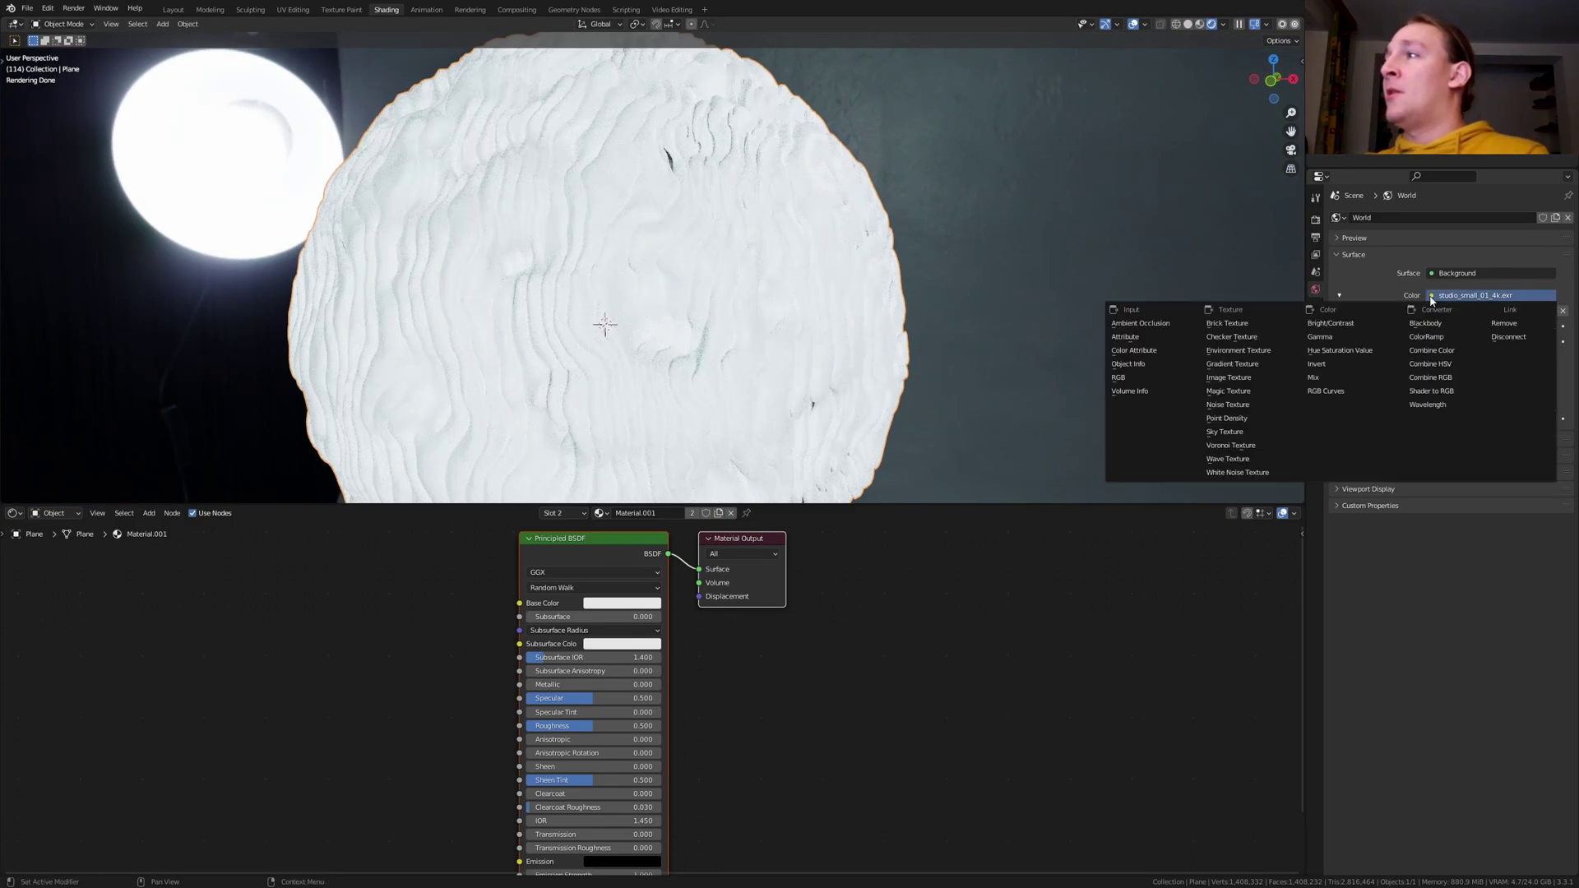
click(1269, 432)
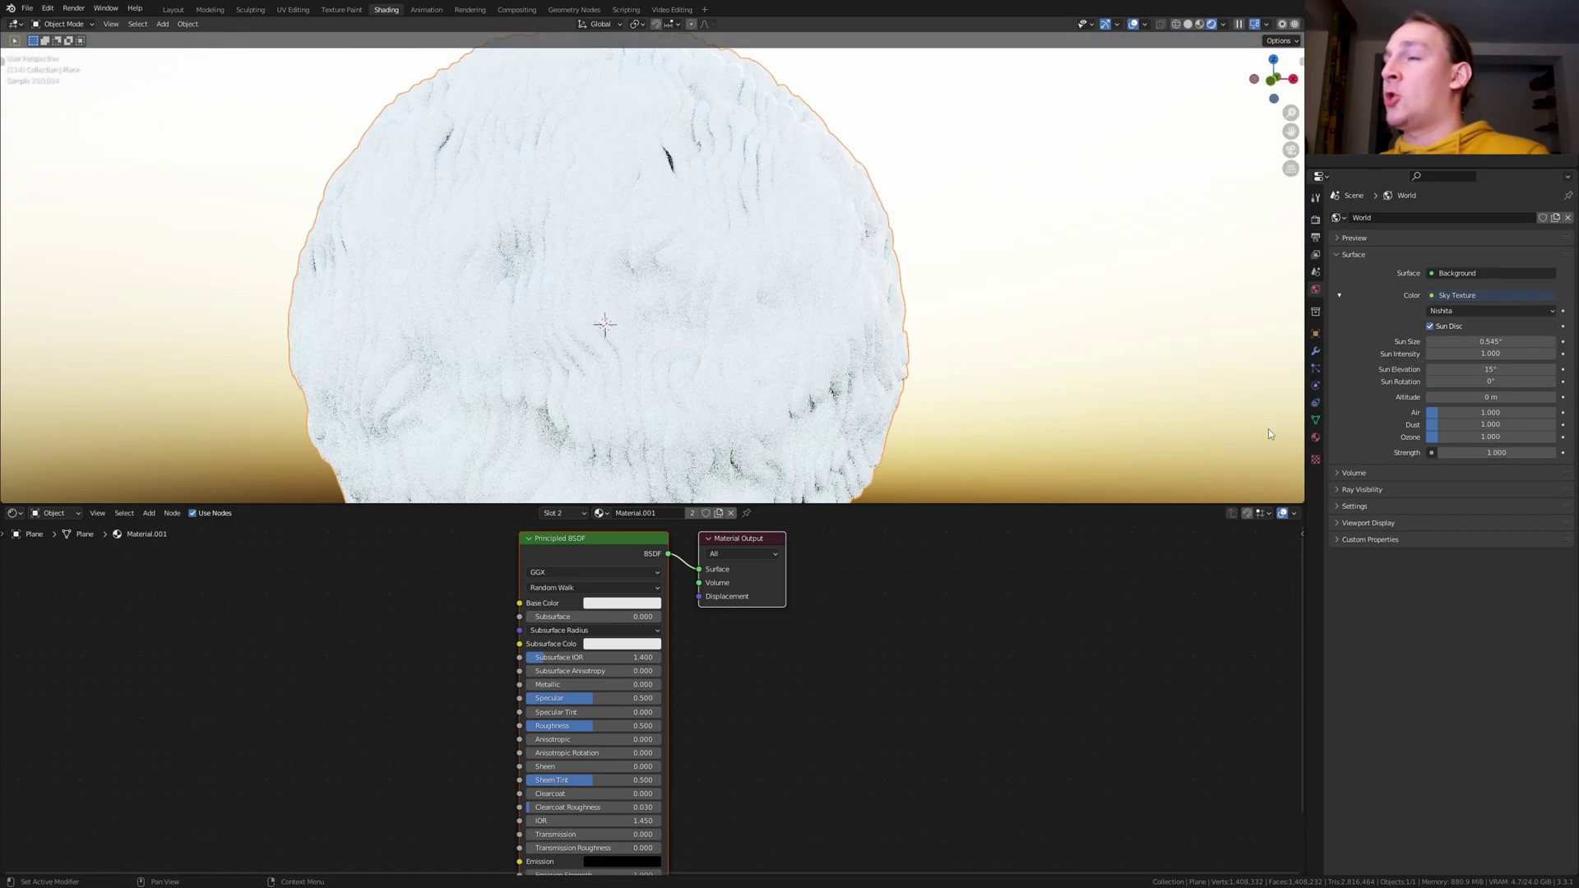
double_click(1488, 368)
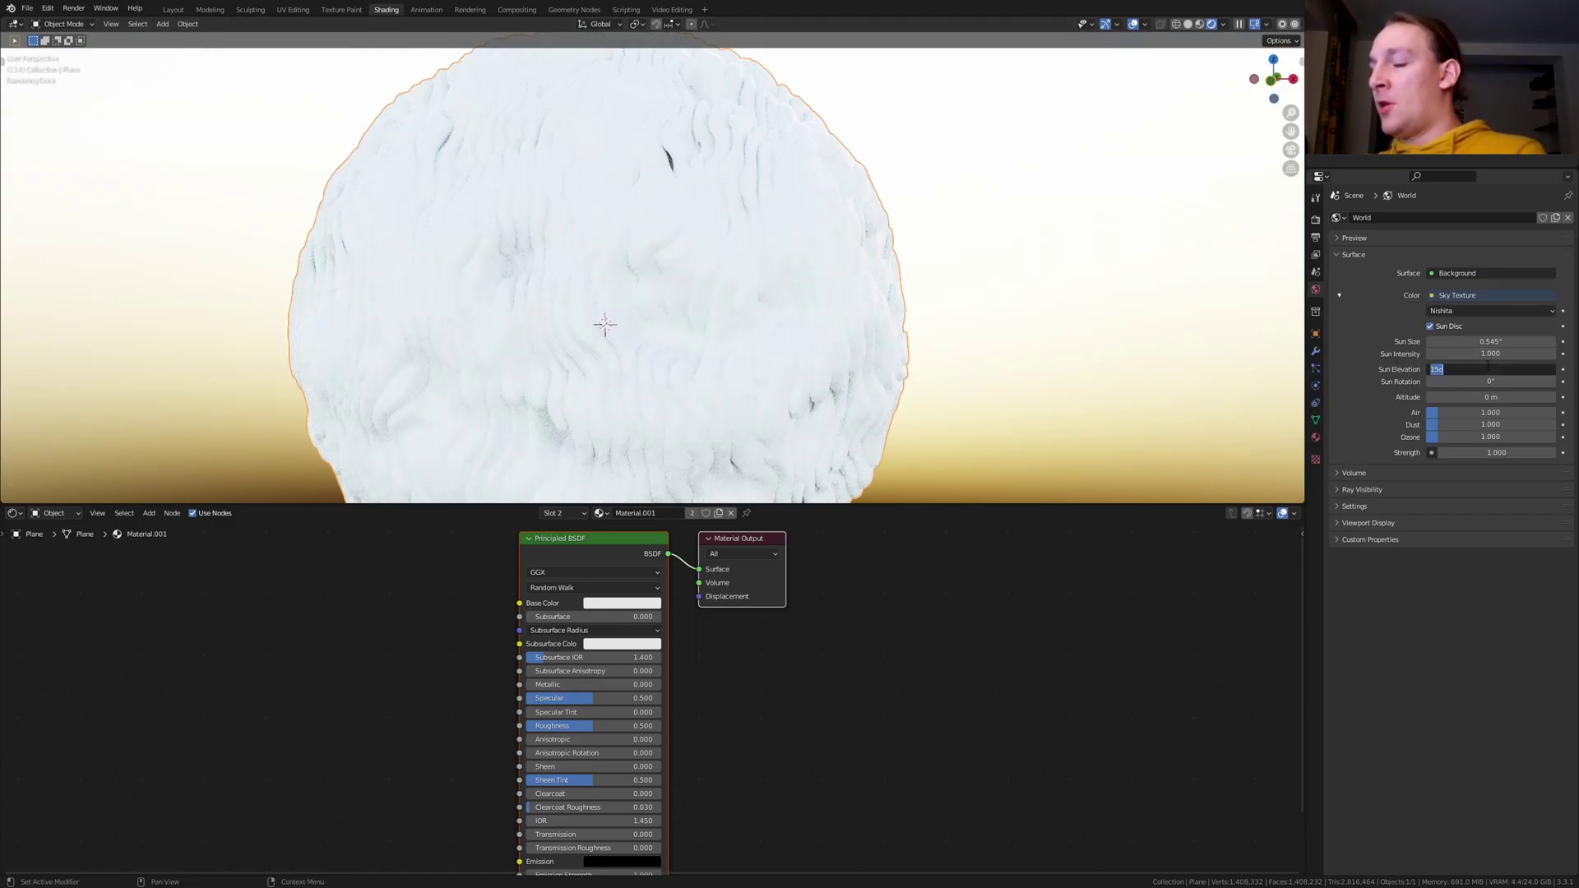
text(5)
key(Return)
double_click(1472, 381)
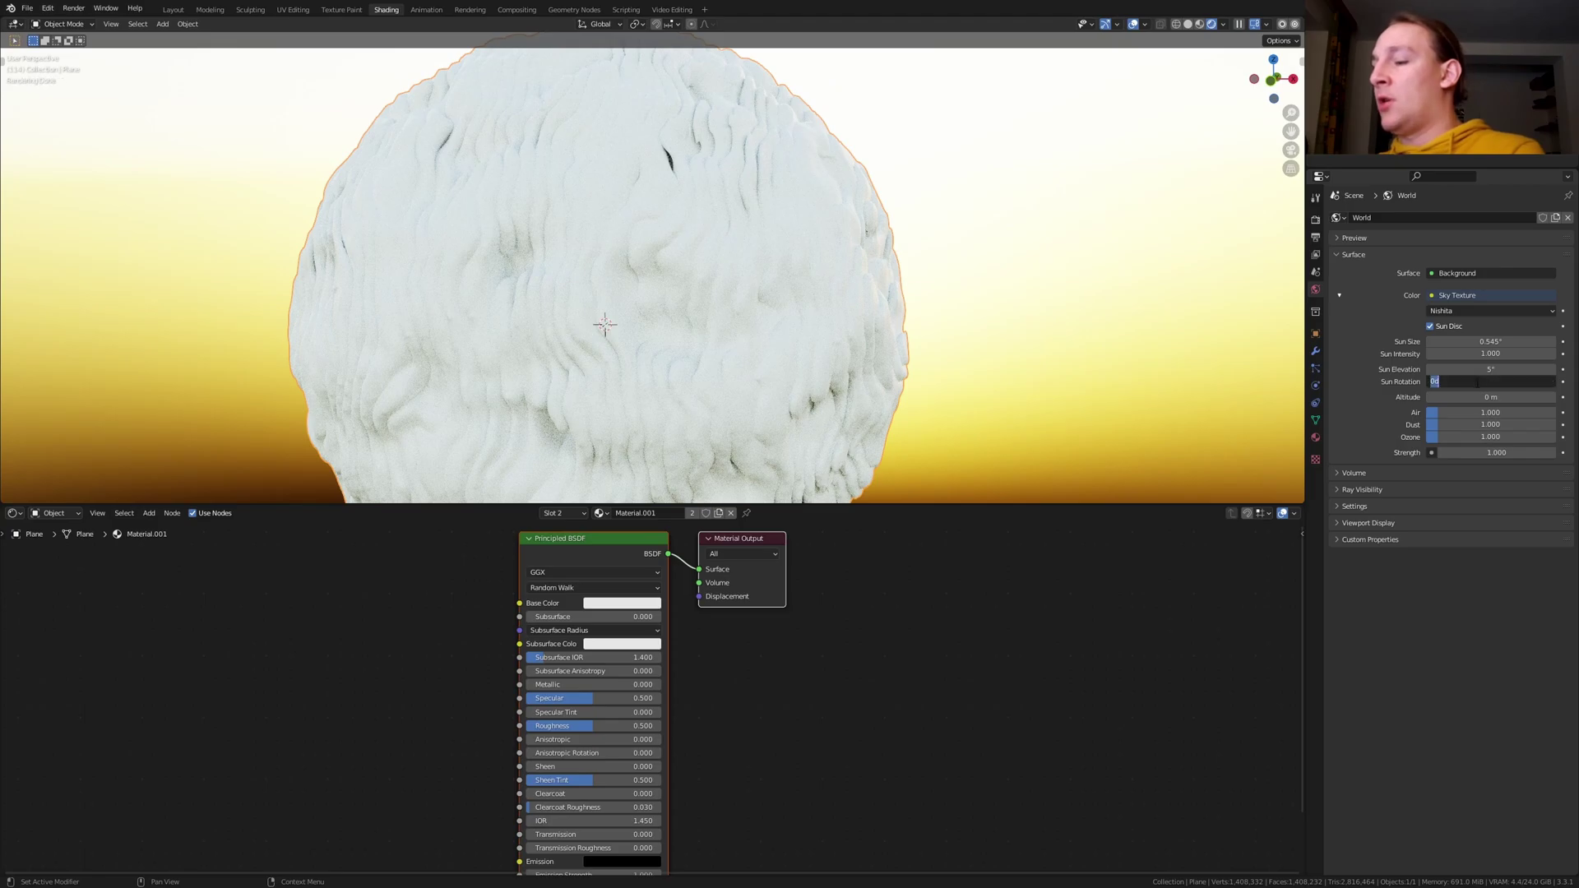
text(45)
key(Return)
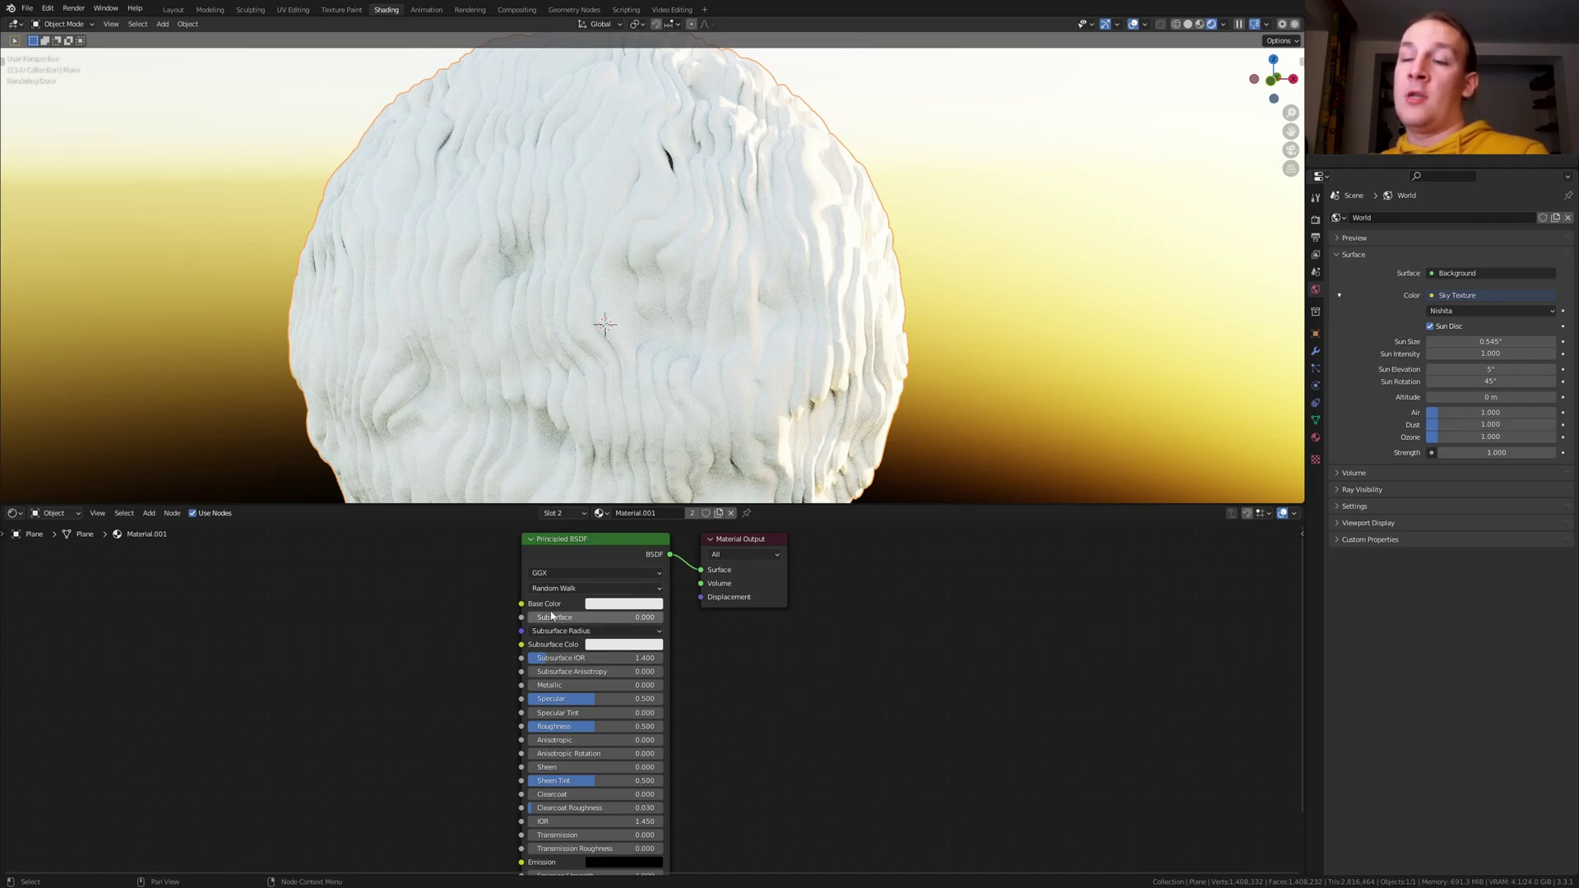
- Replace the Principled BSDF with a Subsurface Scattering node linked to the Surface output
click(596, 557)
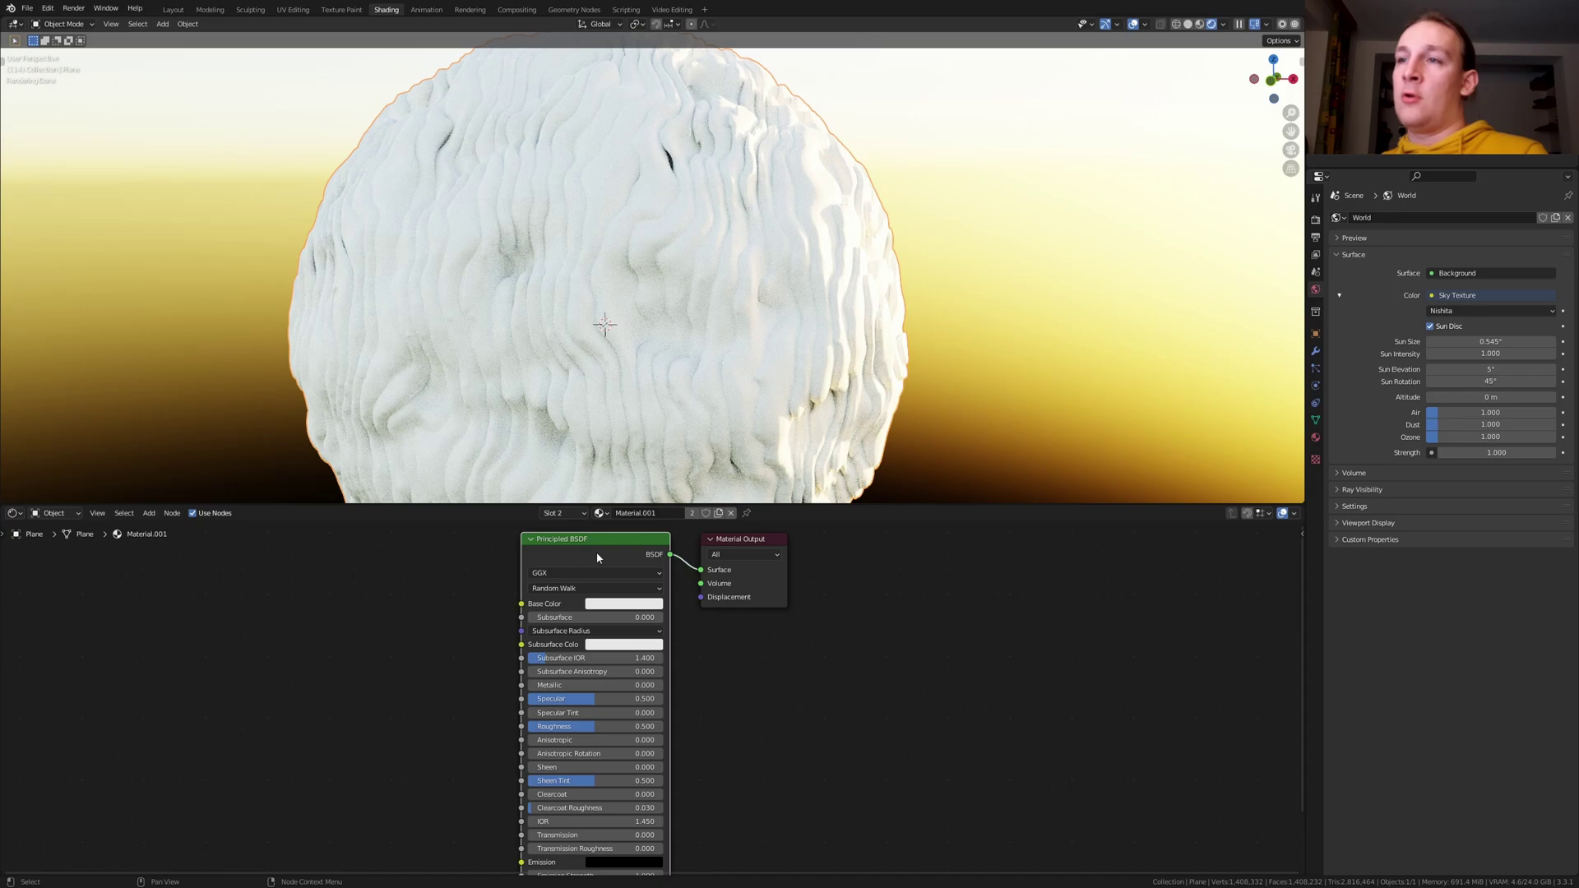
key(x)
key(shift+a)
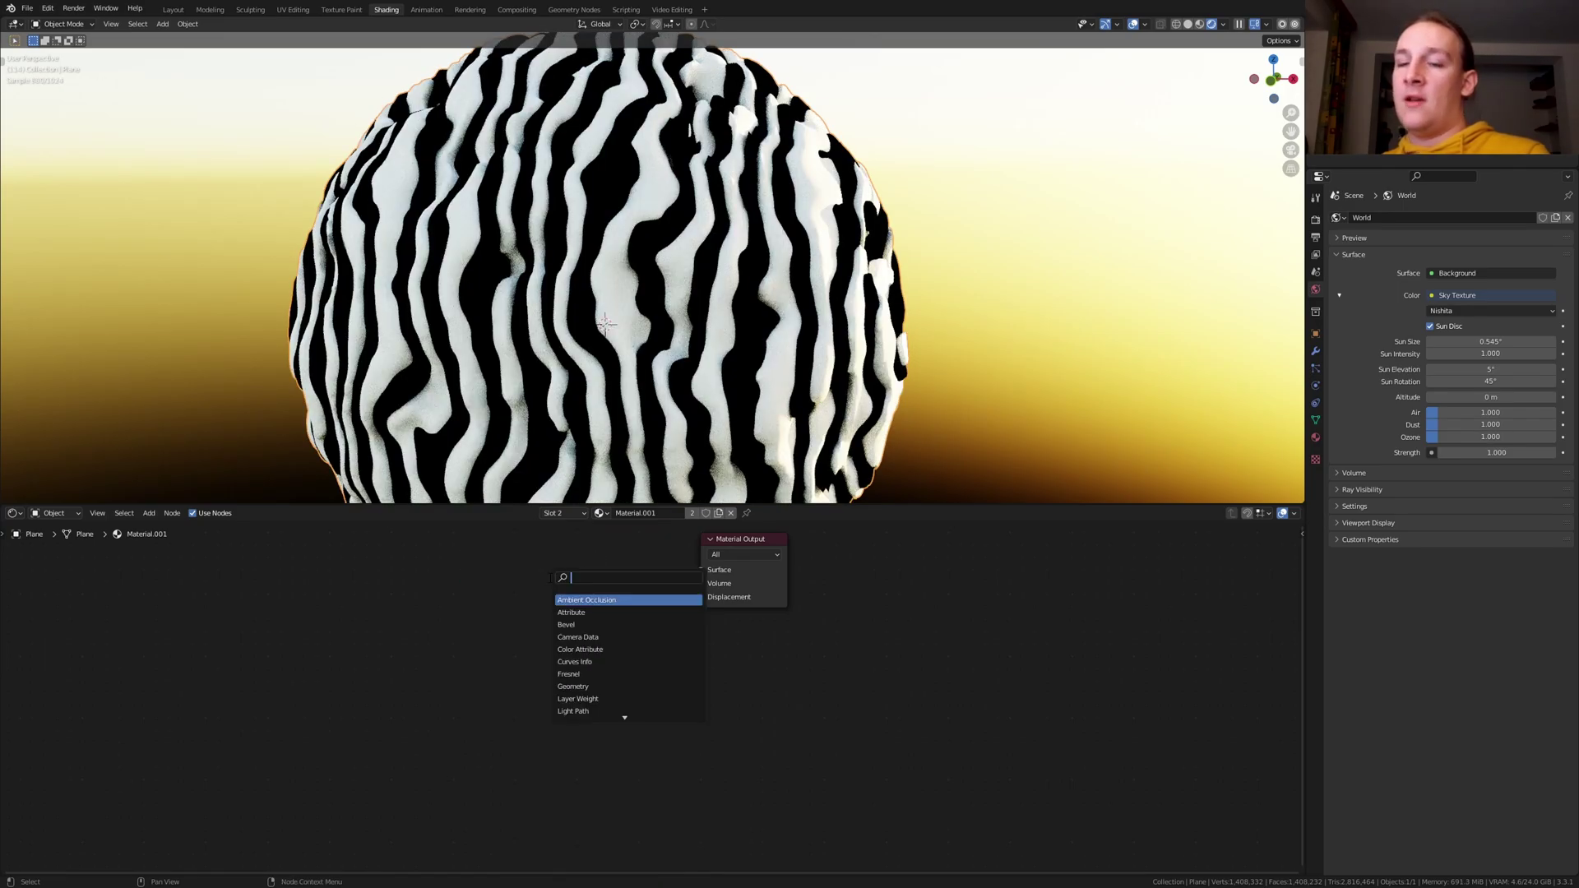
text(subs)
key(Return)
click(539, 604)
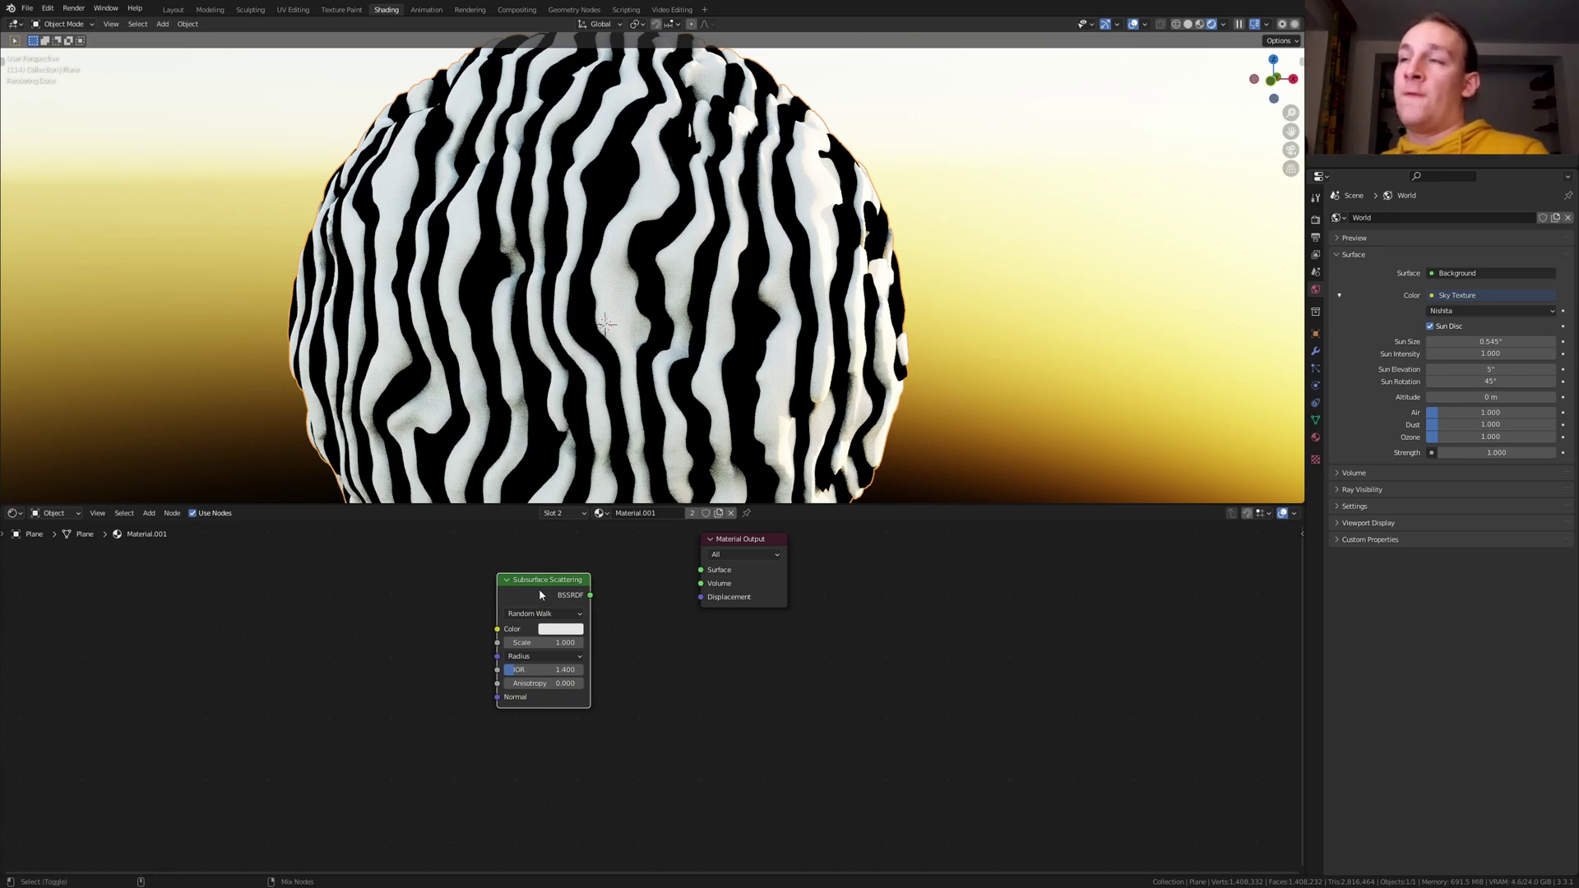
drag(591, 595, 701, 569)
scroll(567, 604, up, 2)
- Set the Subsurface Scattering colour to orange hex FFB952
click(557, 640)
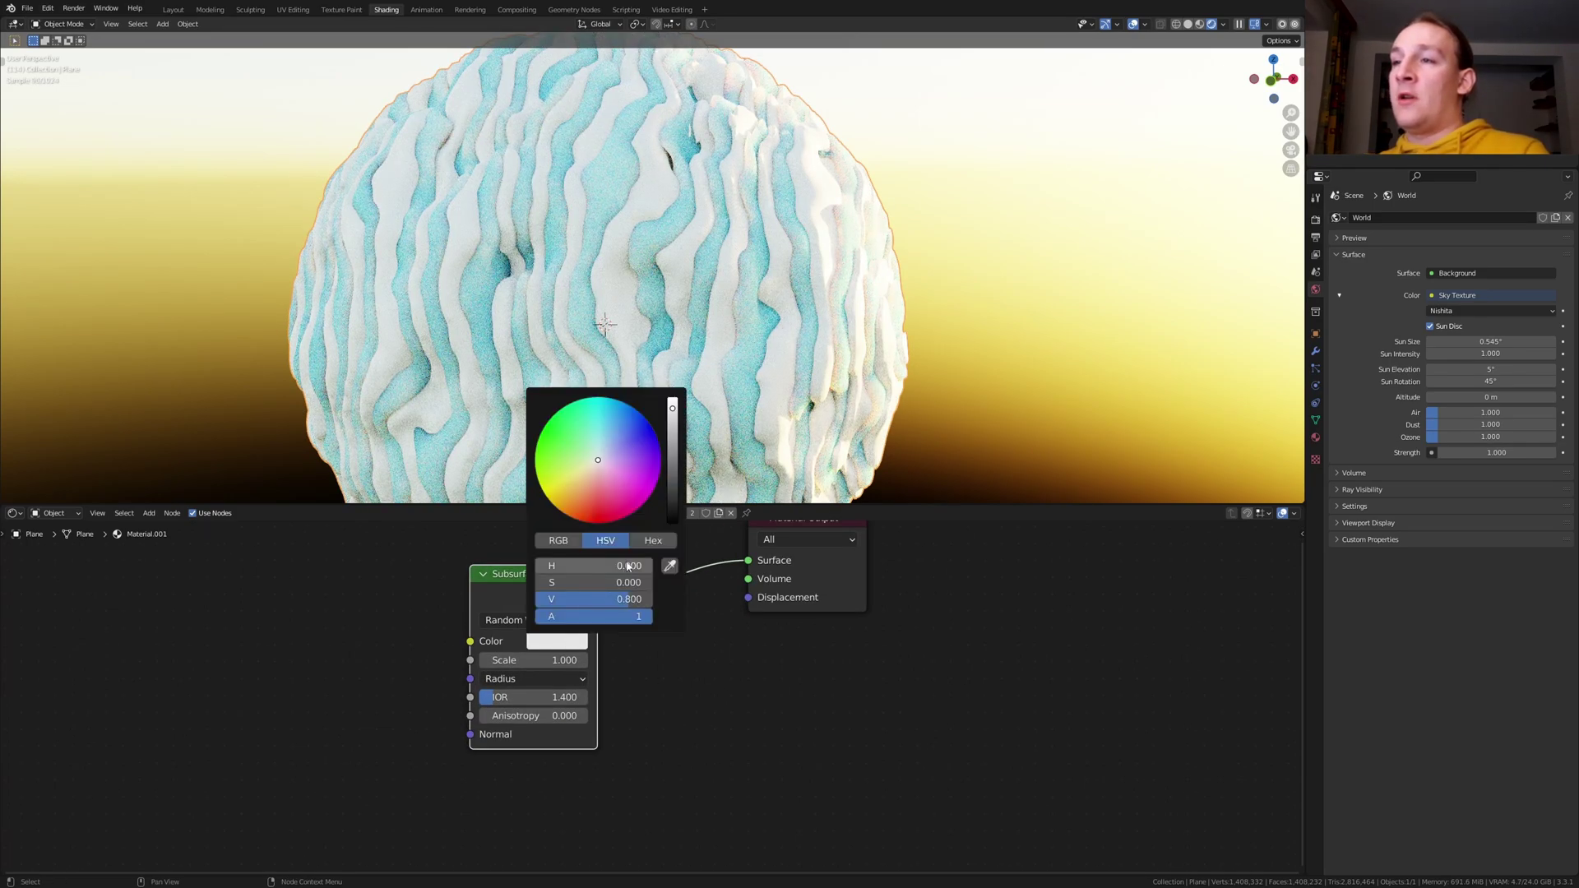
click(653, 541)
click(621, 566)
text(FFB952)
key(Return)
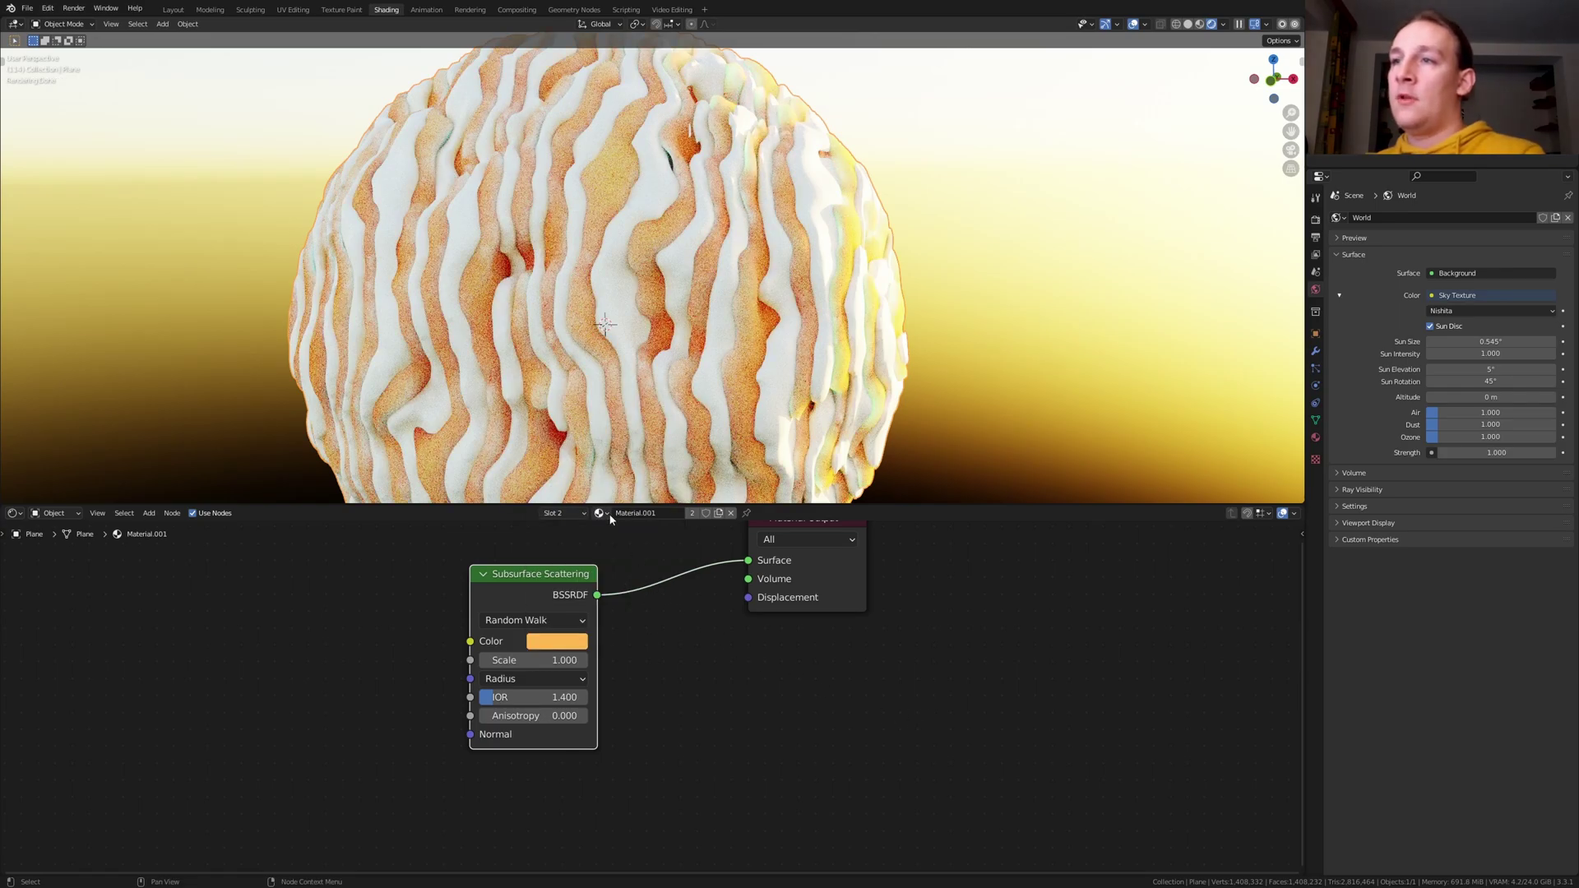
- Switch to the material named Material and set Metallic 1 and Roughness 0.38
click(601, 514)
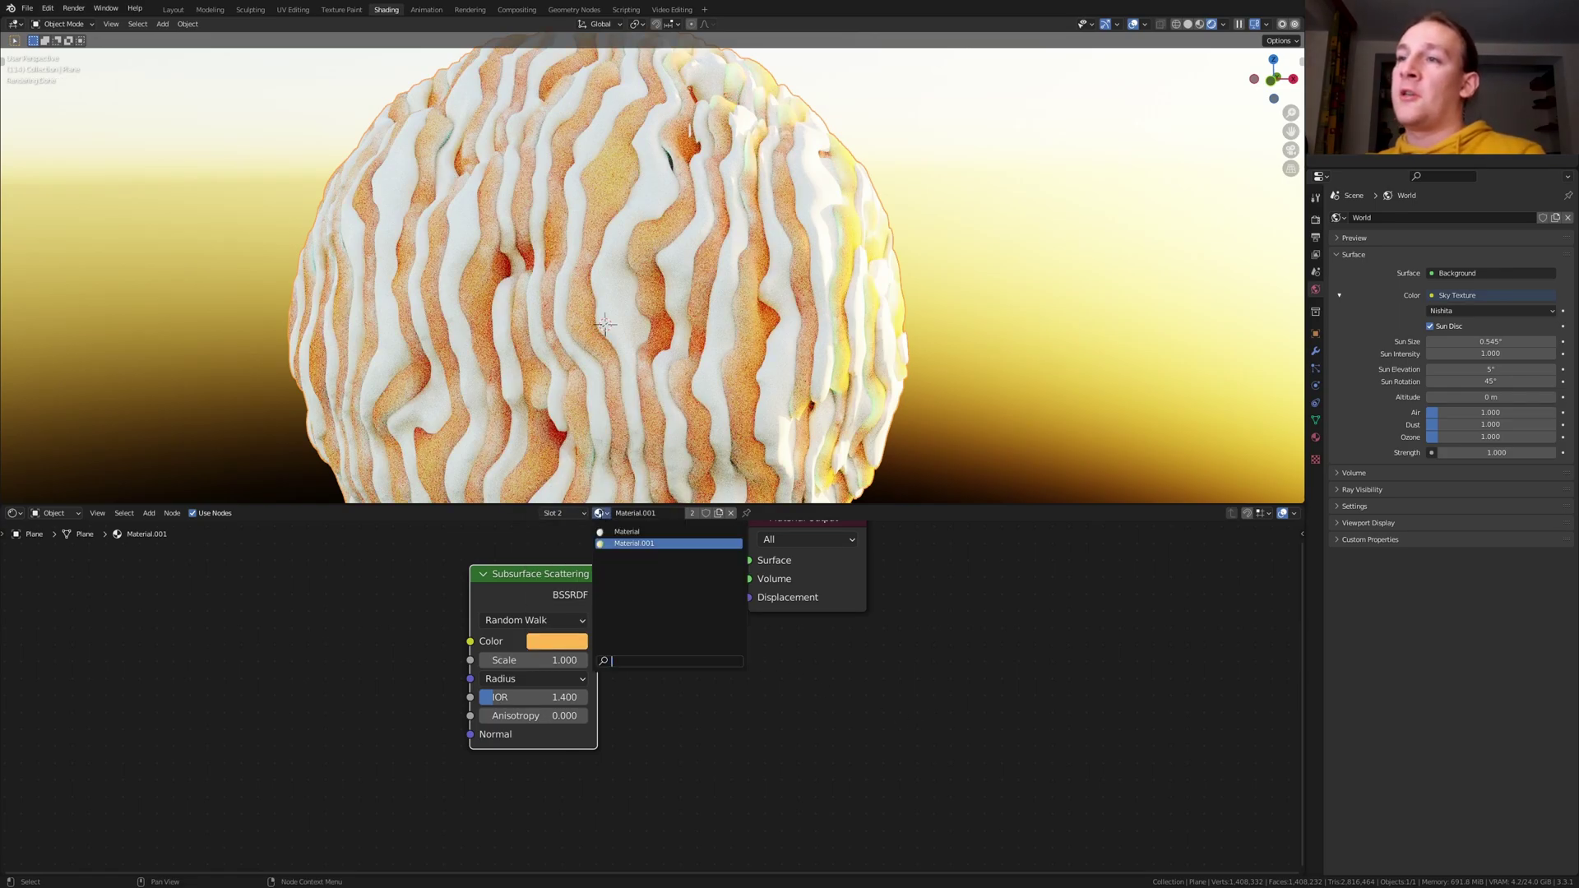
click(628, 532)
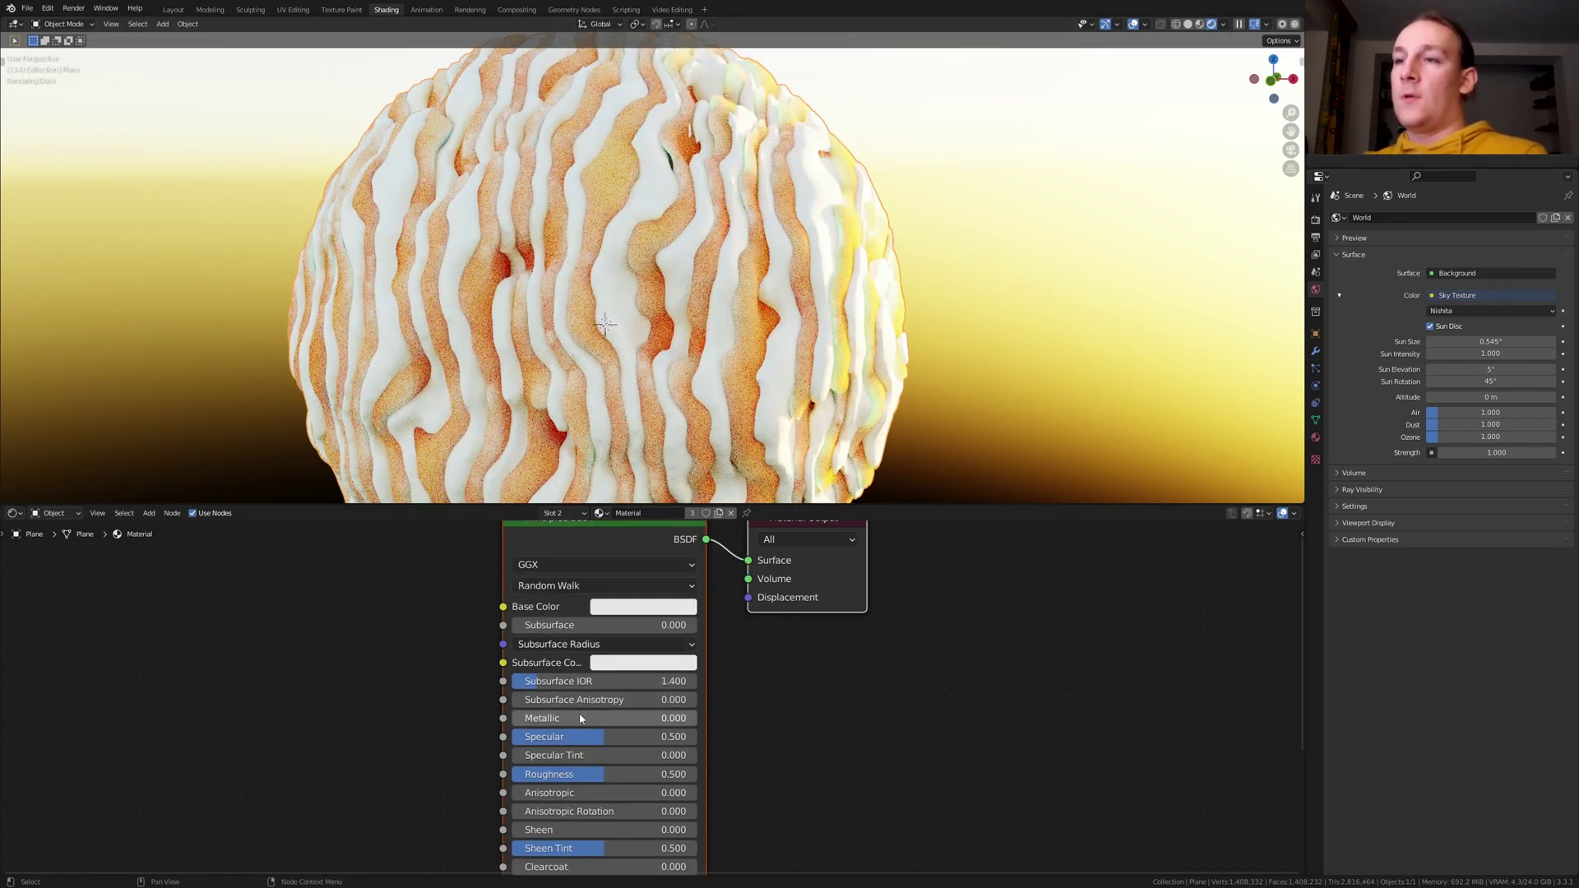
drag(576, 719, 699, 718)
scroll(623, 718, down, 3)
double_click(595, 686)
text(.38)
key(Return)
- Add a Bump node and connect it to the shader's Normal input
key(shift+a)
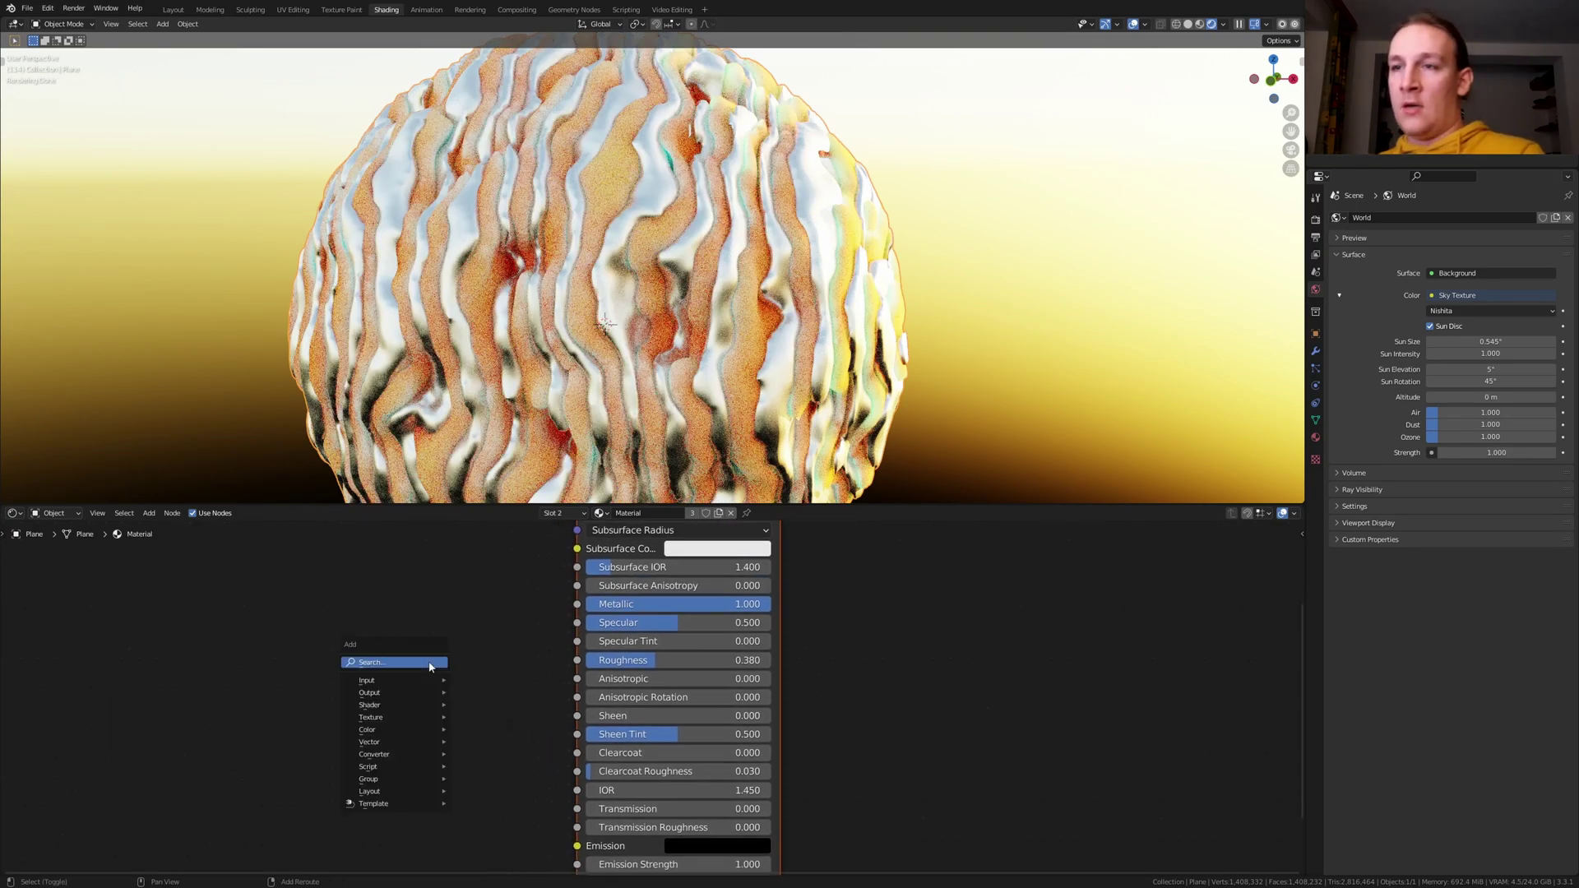
text(bump)
key(Return)
click(401, 703)
middle_drag(400, 703, 517, 592)
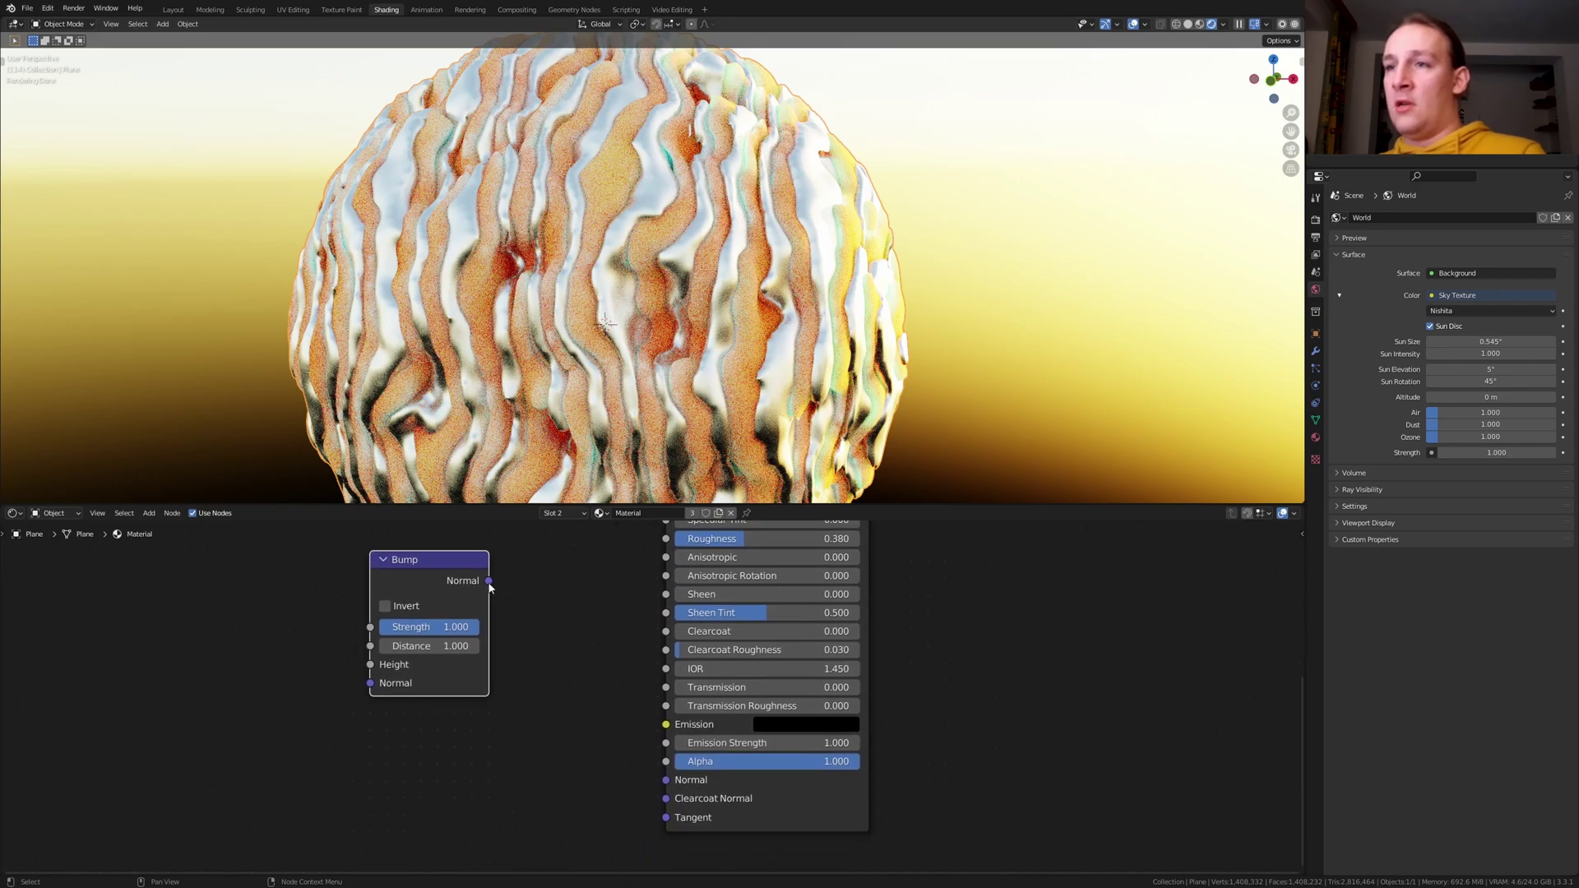
drag(489, 579, 668, 780)
middle_drag(667, 780, 864, 855)
- Feed a Noise Texture (Scale 10, Detail 8) into the Bump Height
key(shift+a)
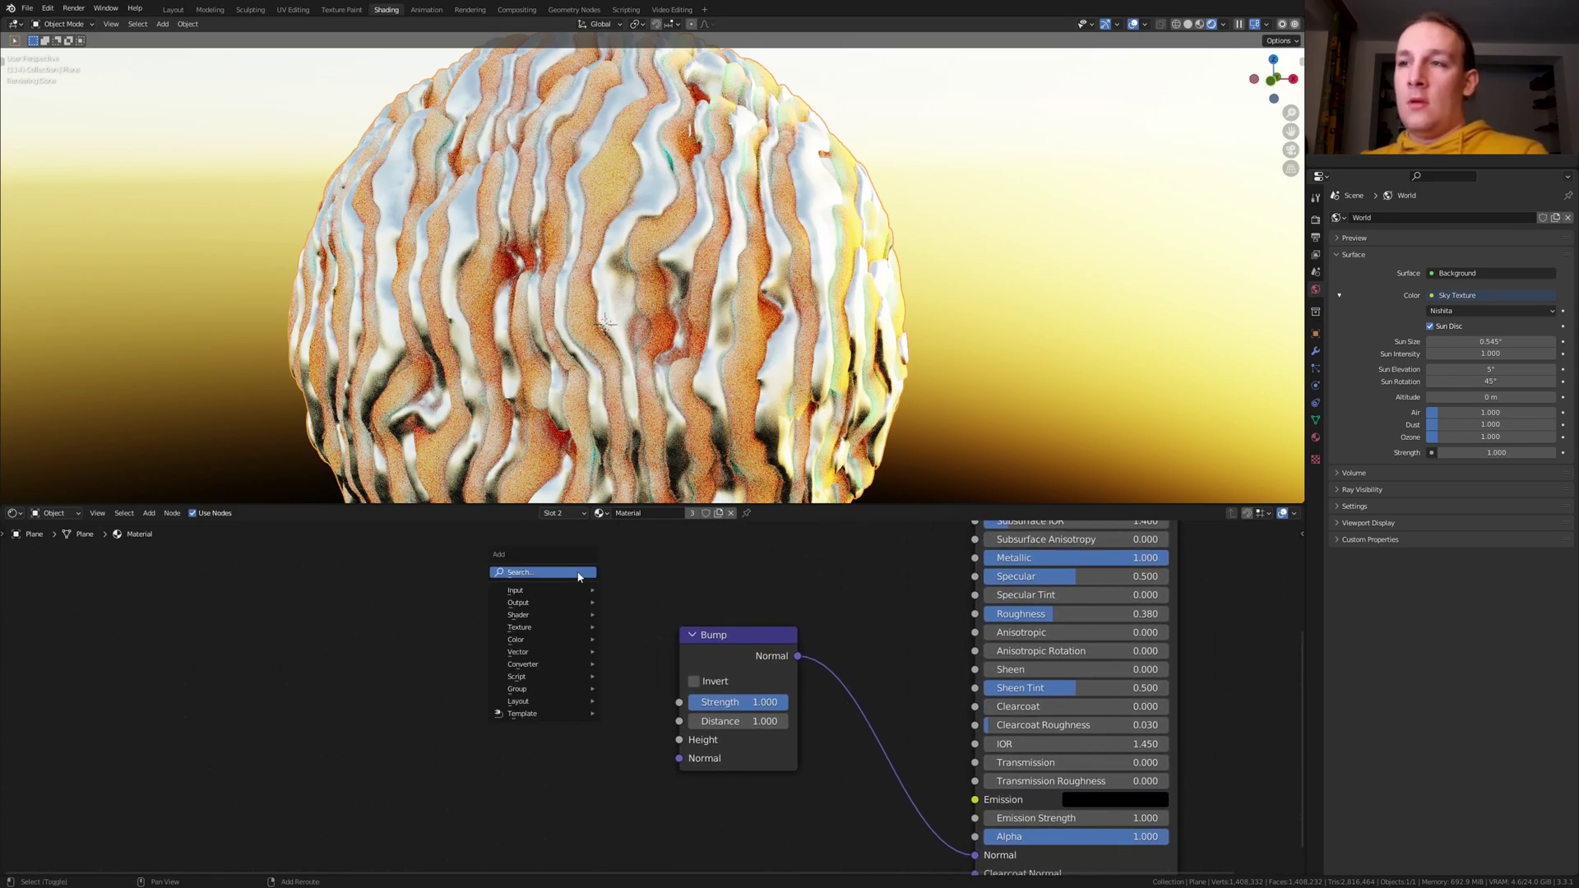
click(579, 573)
text(noise)
click(617, 601)
click(427, 619)
drag(490, 610, 678, 739)
double_click(432, 694)
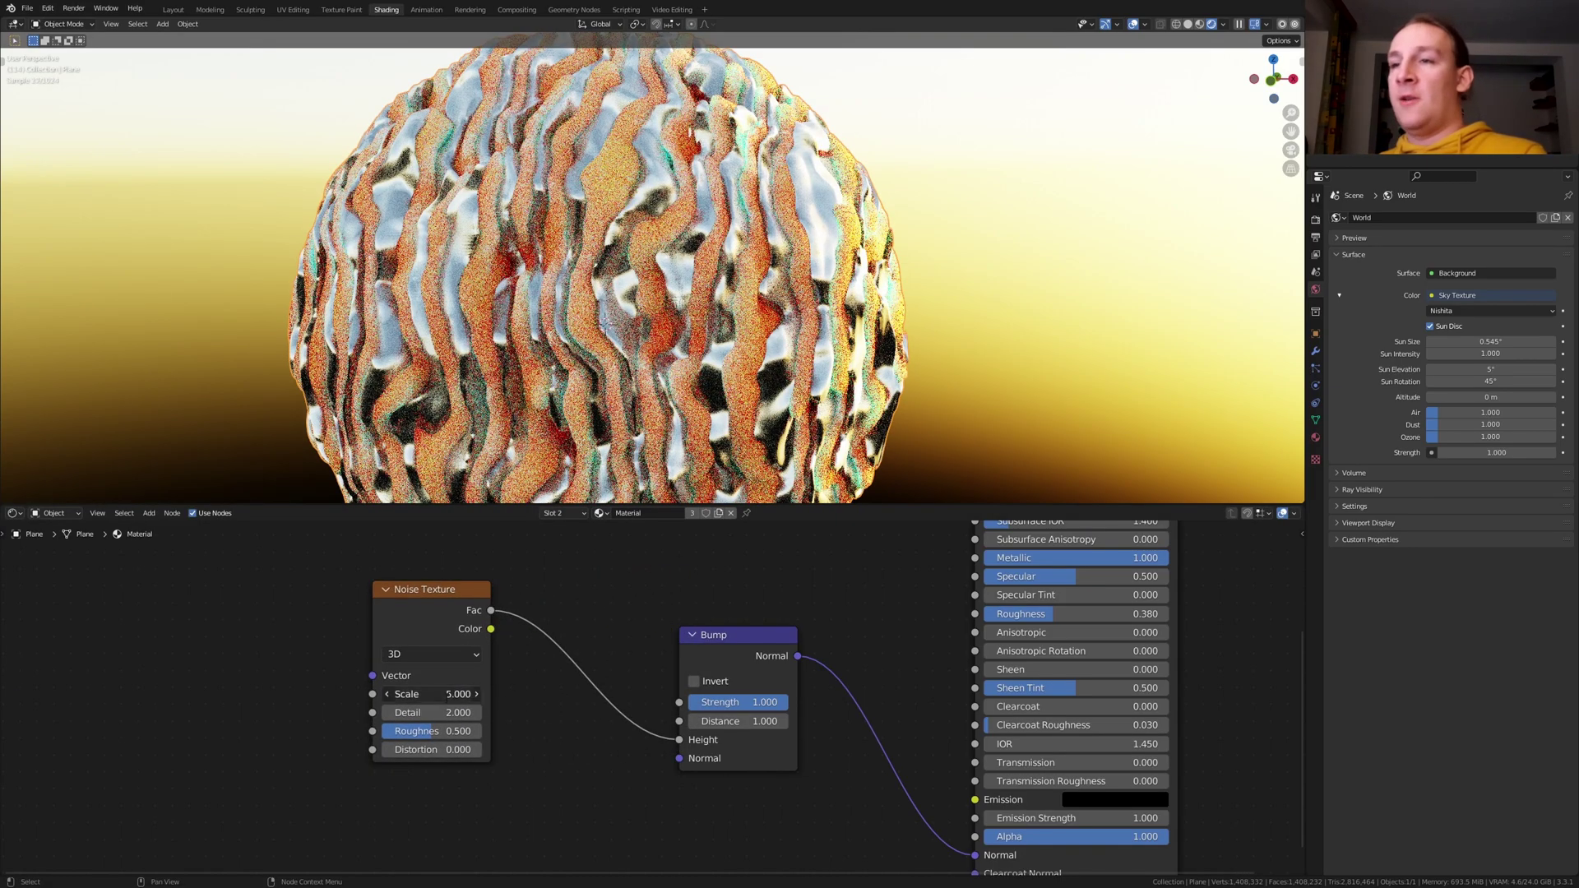
text(10)
key(Return)
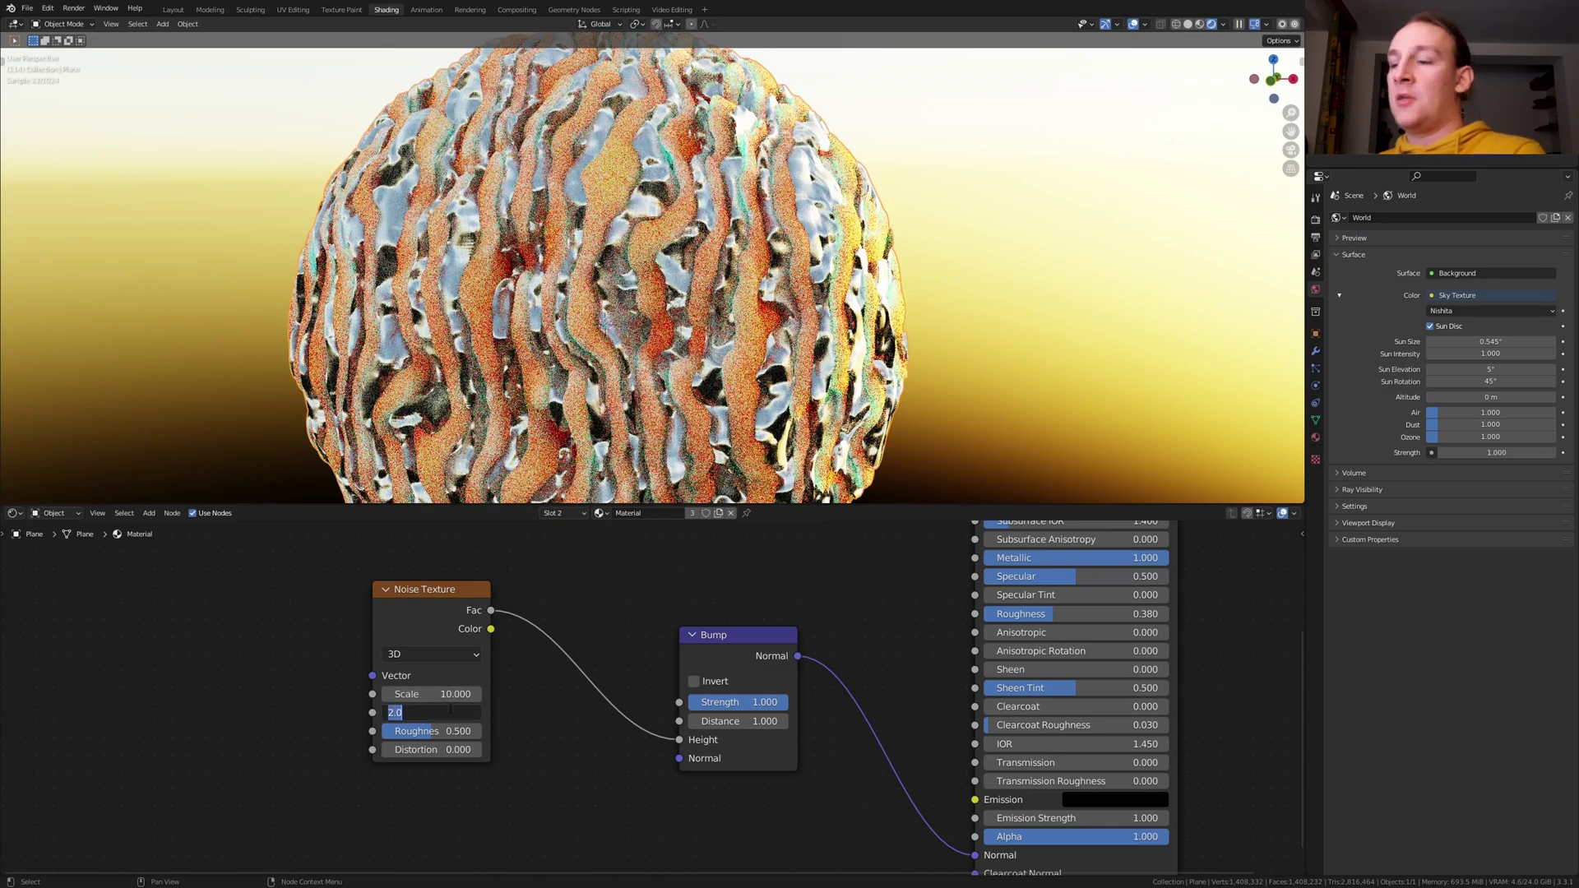
double_click(432, 712)
text(8.000)
key(Return)
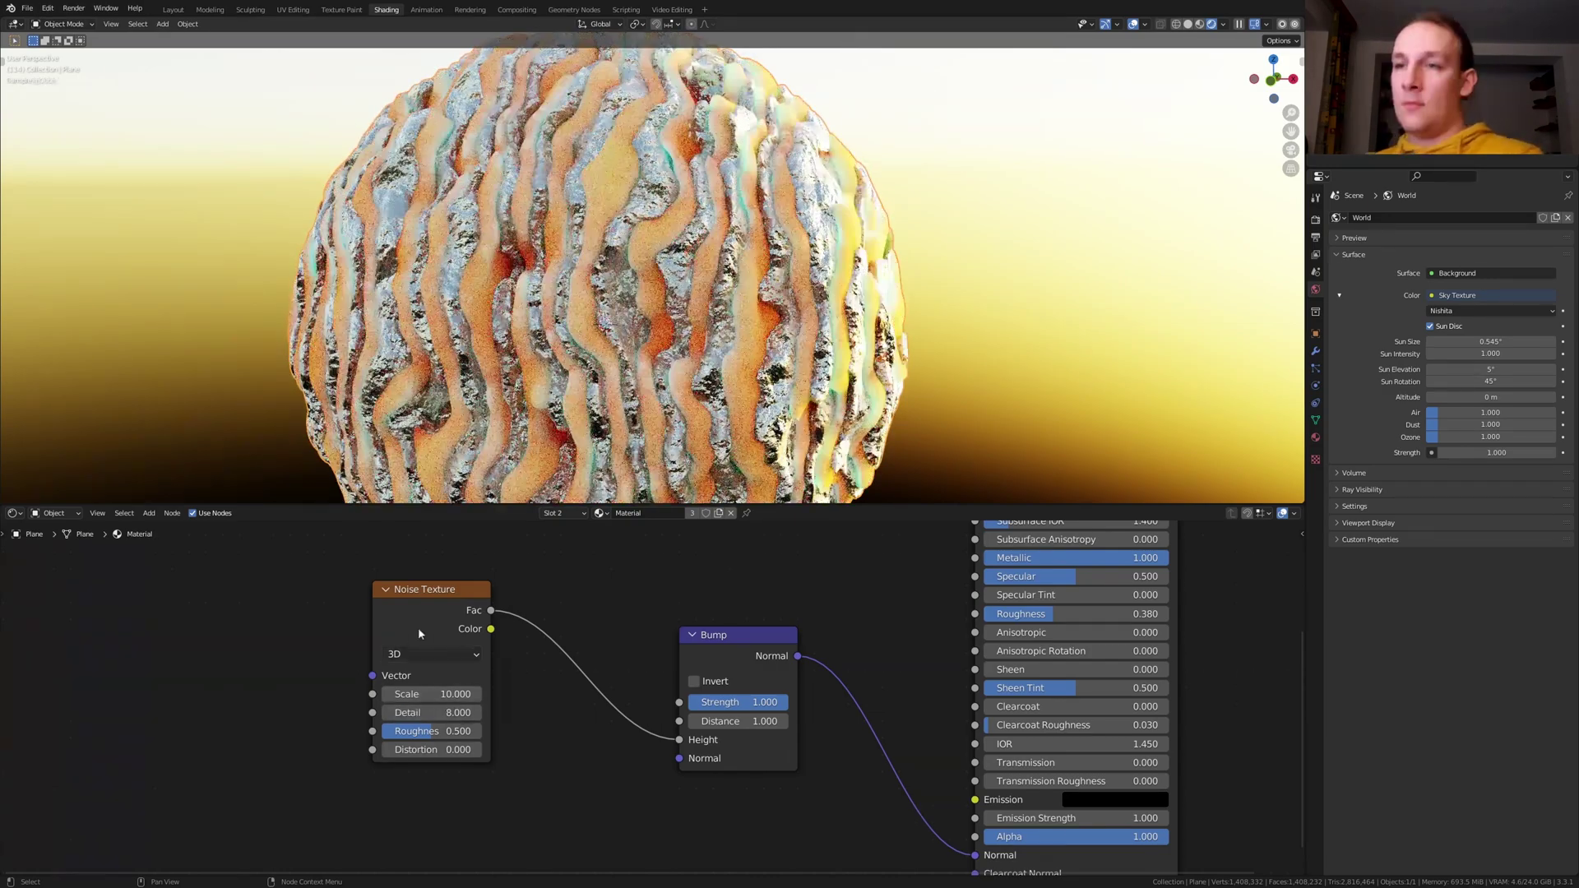
- Add Texture Coordinate and Mapping nodes to the noise, using Object coordinates
key(ctrl+t)
middle_drag(426, 626, 623, 638)
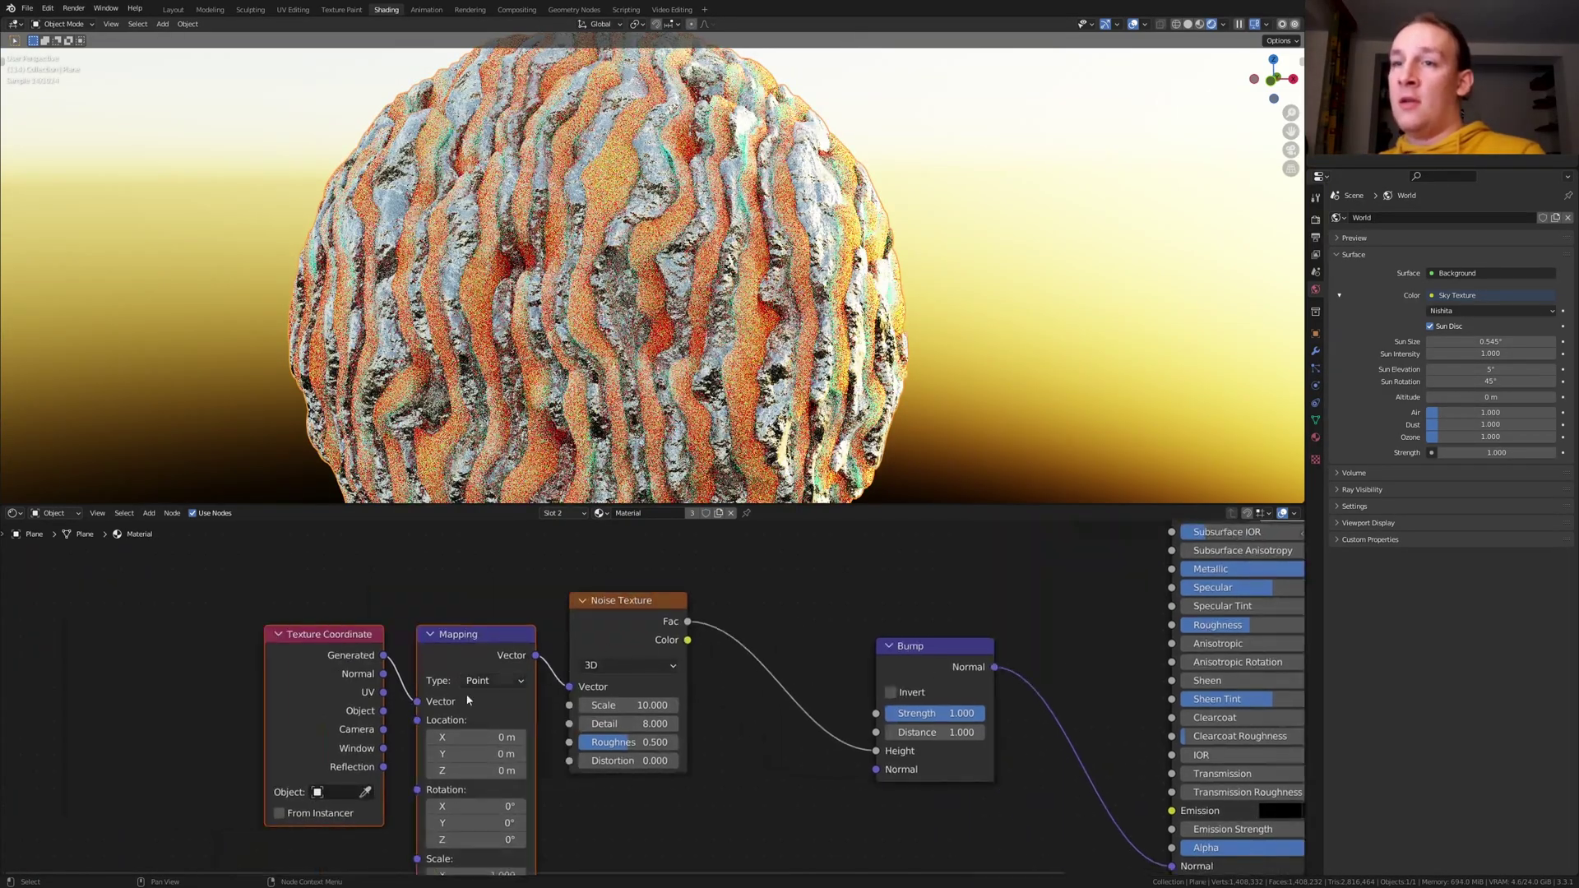
drag(384, 711, 416, 701)
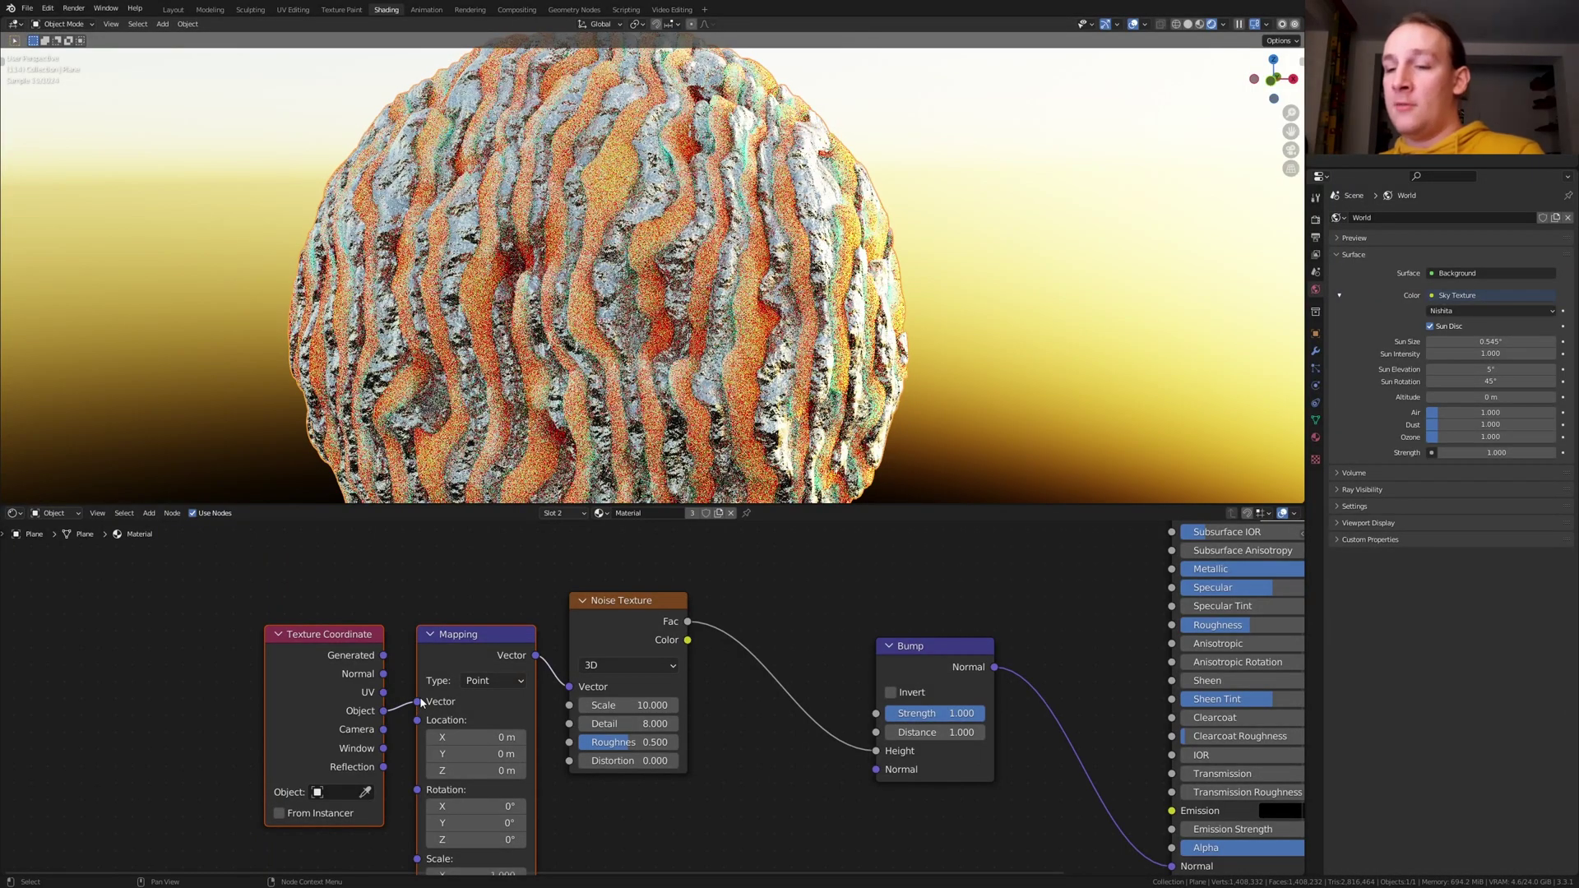
- Add a Musgrave Texture driven by the mapped coordinates
key(shift+a)
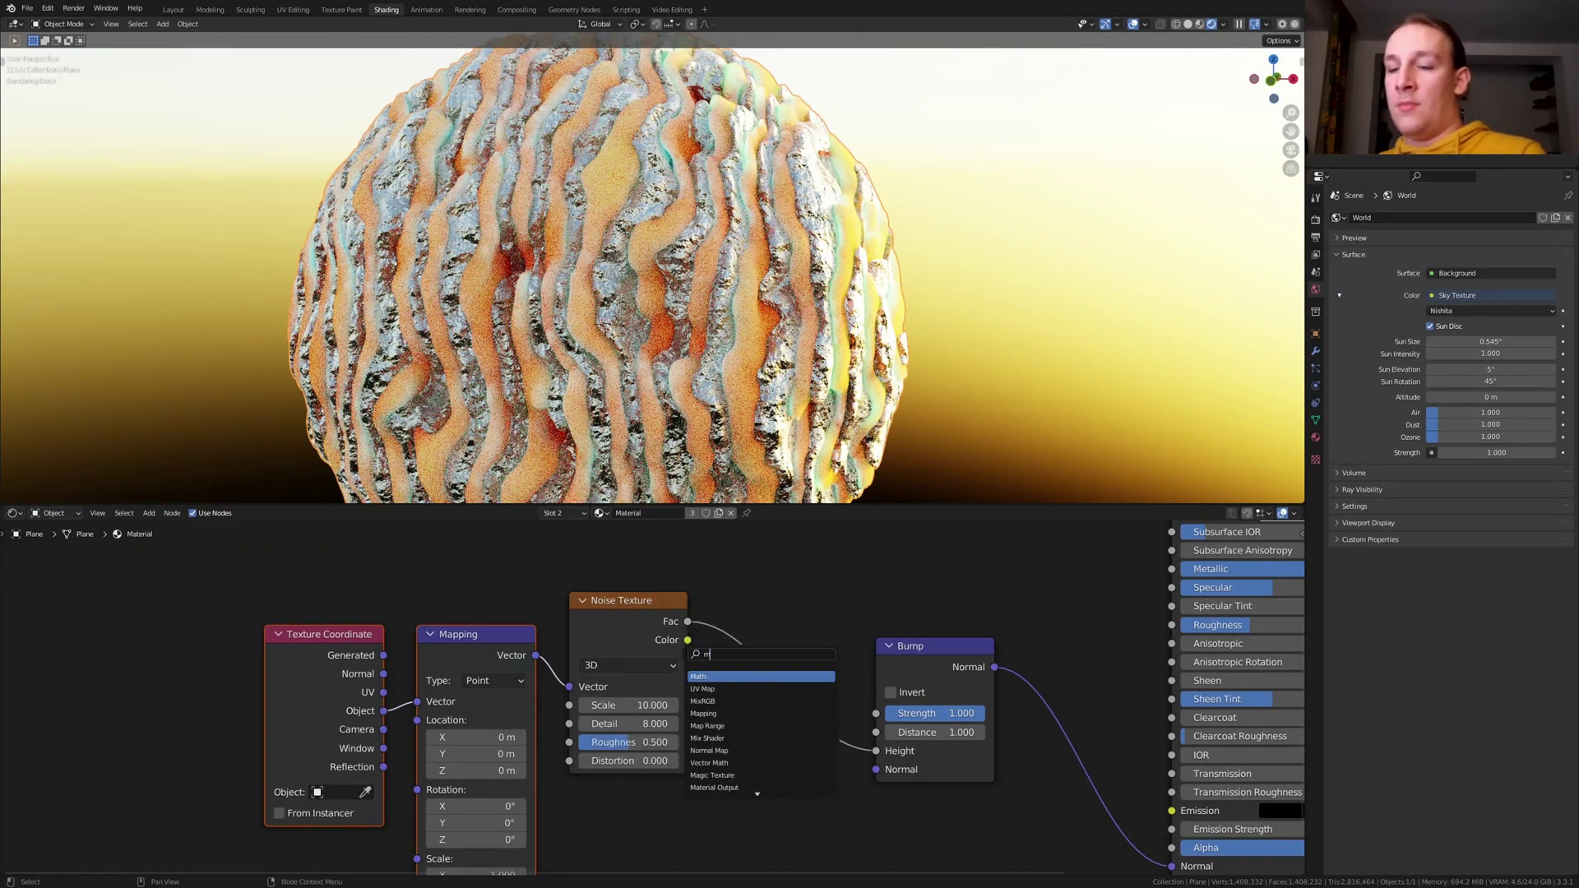
text(mus)
key(Return)
click(667, 531)
middle_drag(580, 543, 606, 698)
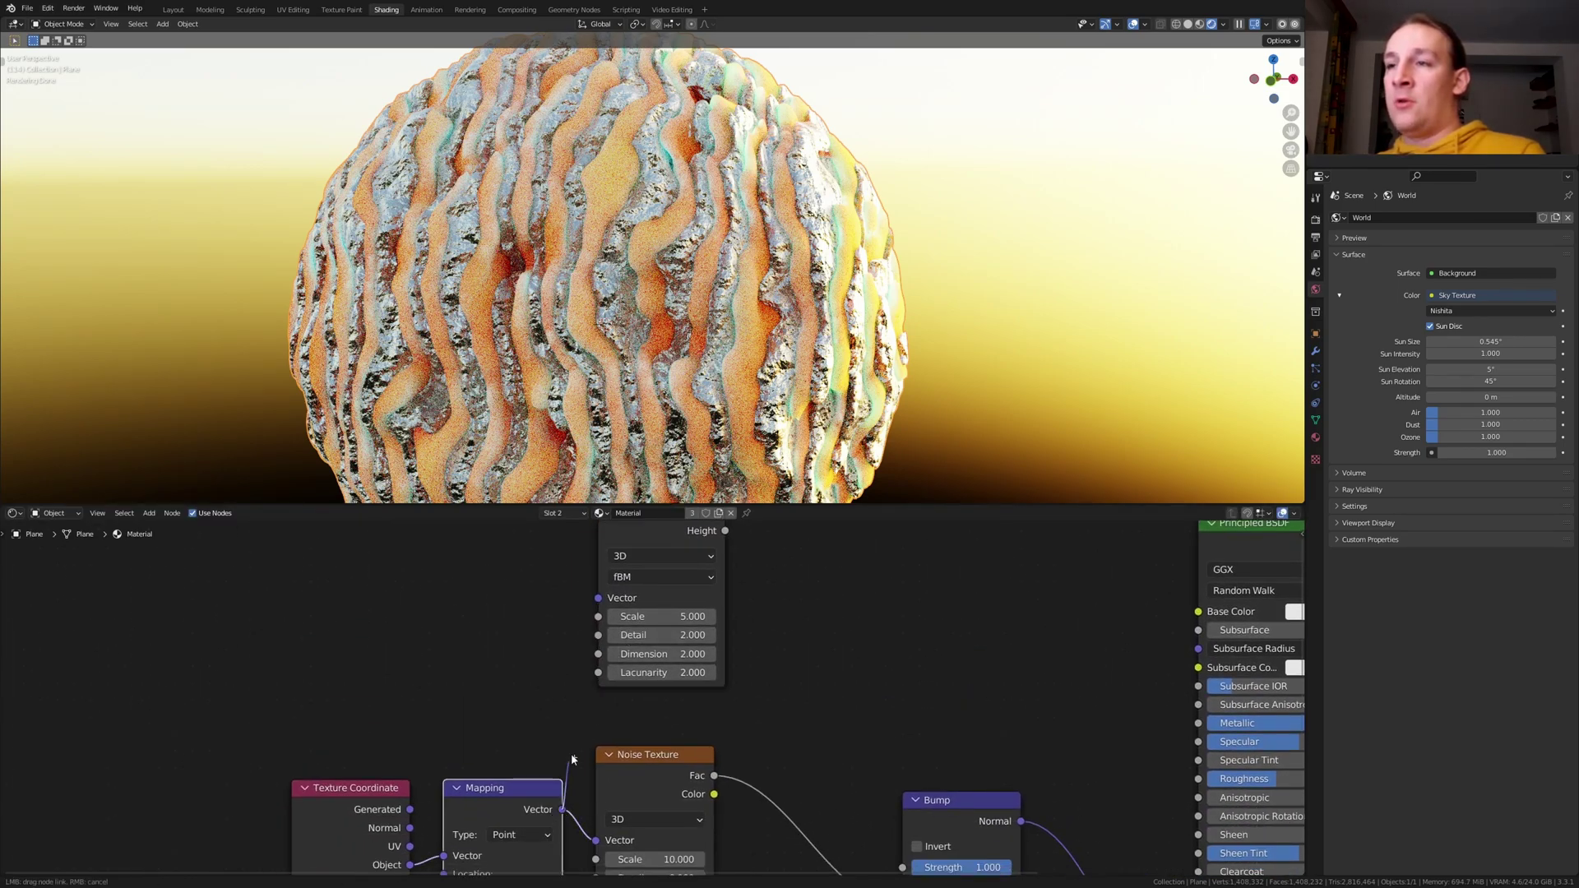
drag(562, 810, 598, 597)
middle_drag(645, 624, 506, 607)
- Set the Musgrave Texture to Scale 400, Detail 15 and Dimension 0
double_click(500, 608)
text(400)
key(Return)
double_click(509, 626)
text(15)
key(Return)
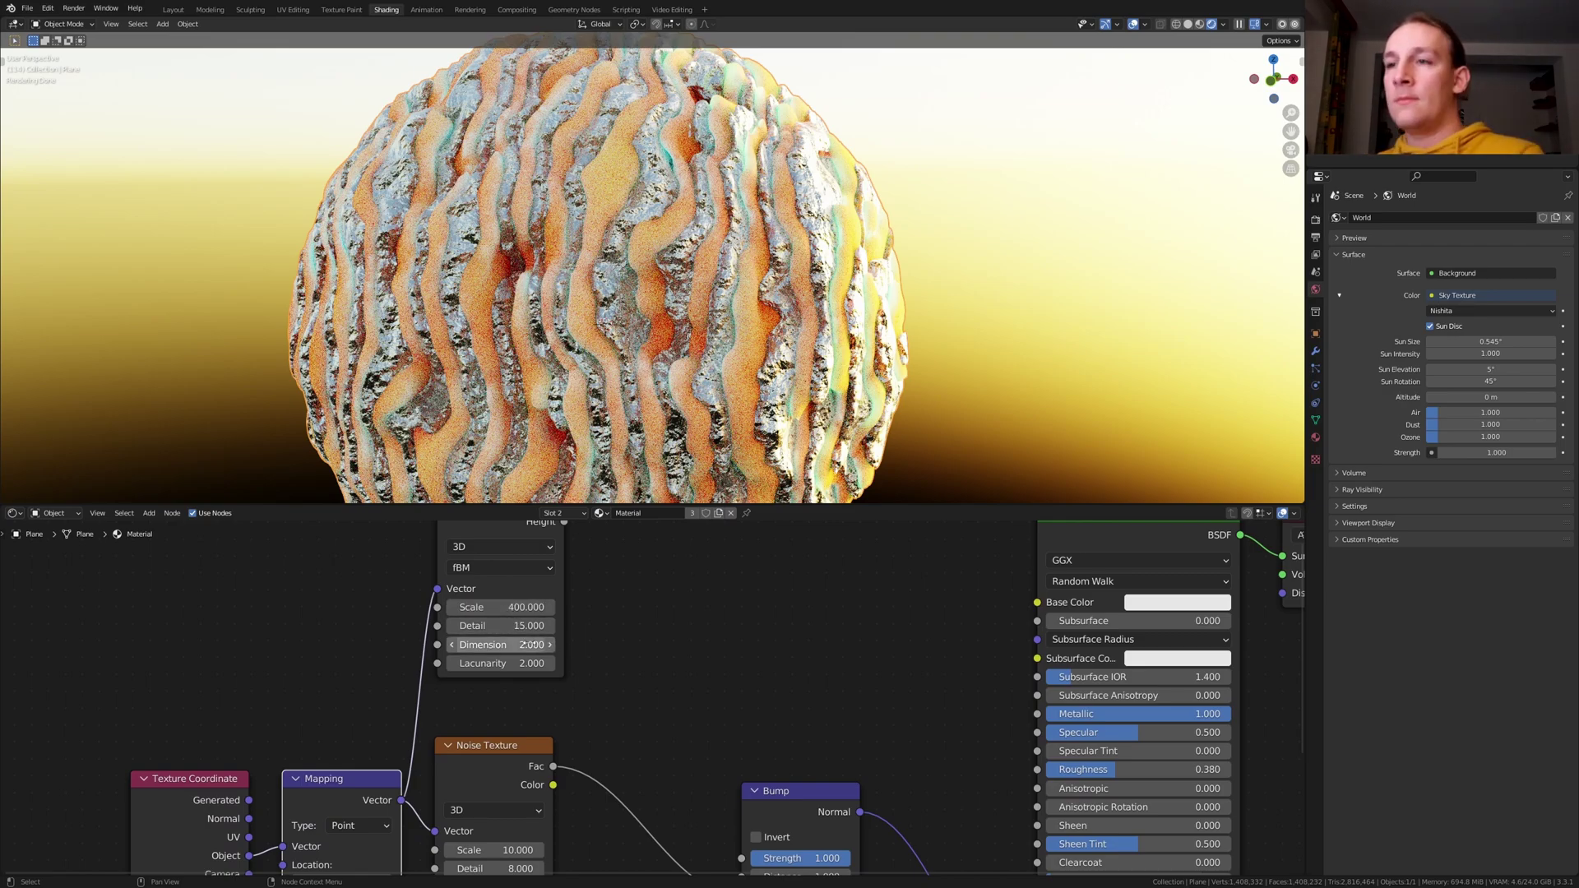
double_click(515, 646)
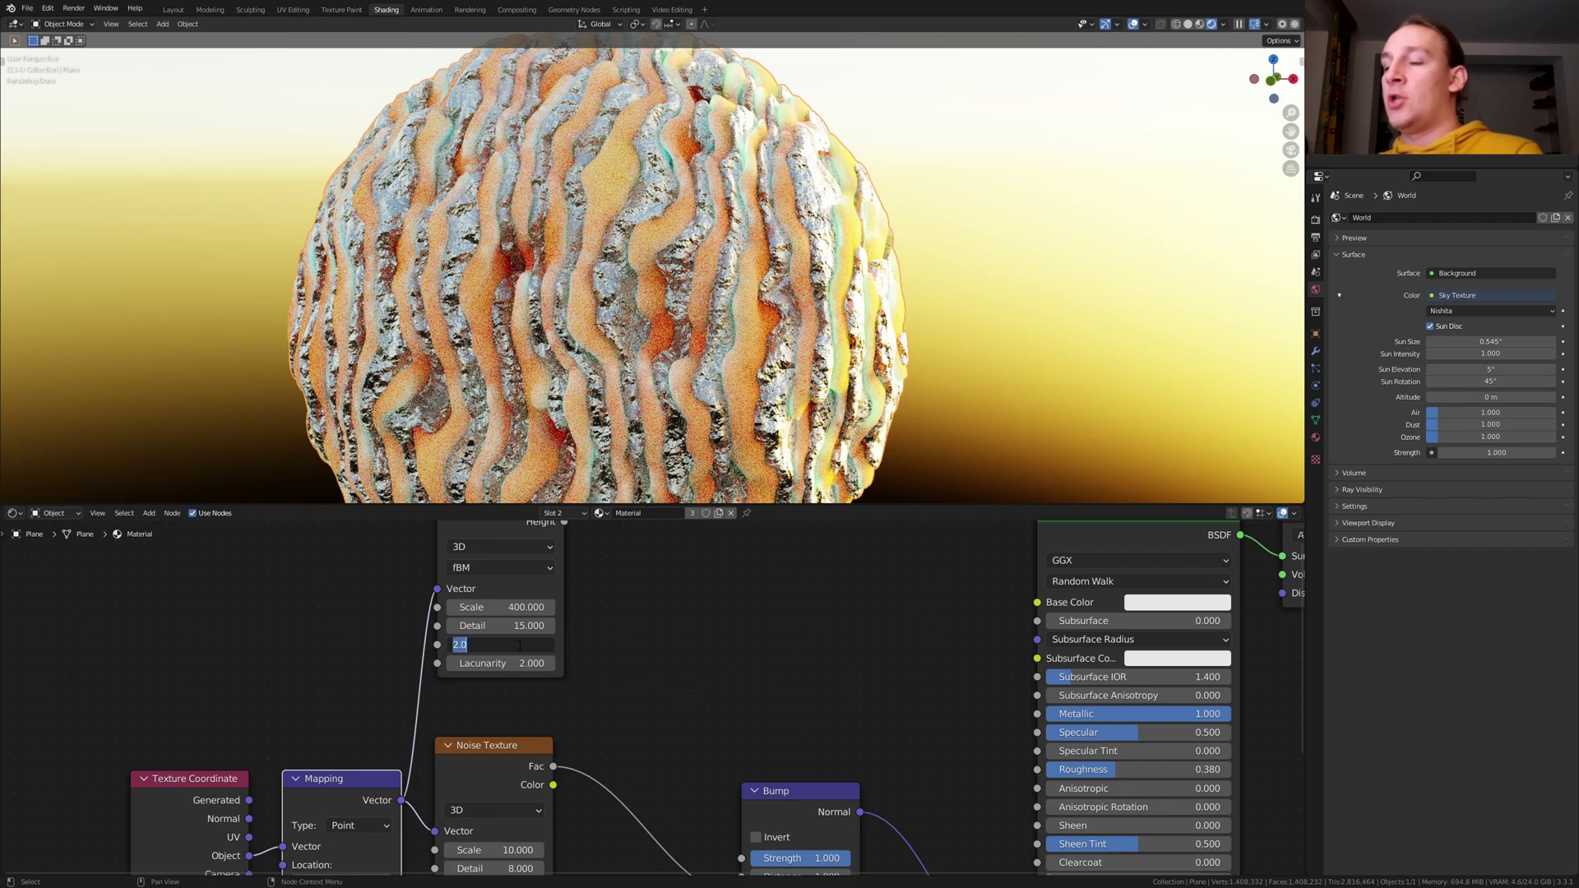
text(0)
key(Return)
middle_drag(828, 639, 726, 683)
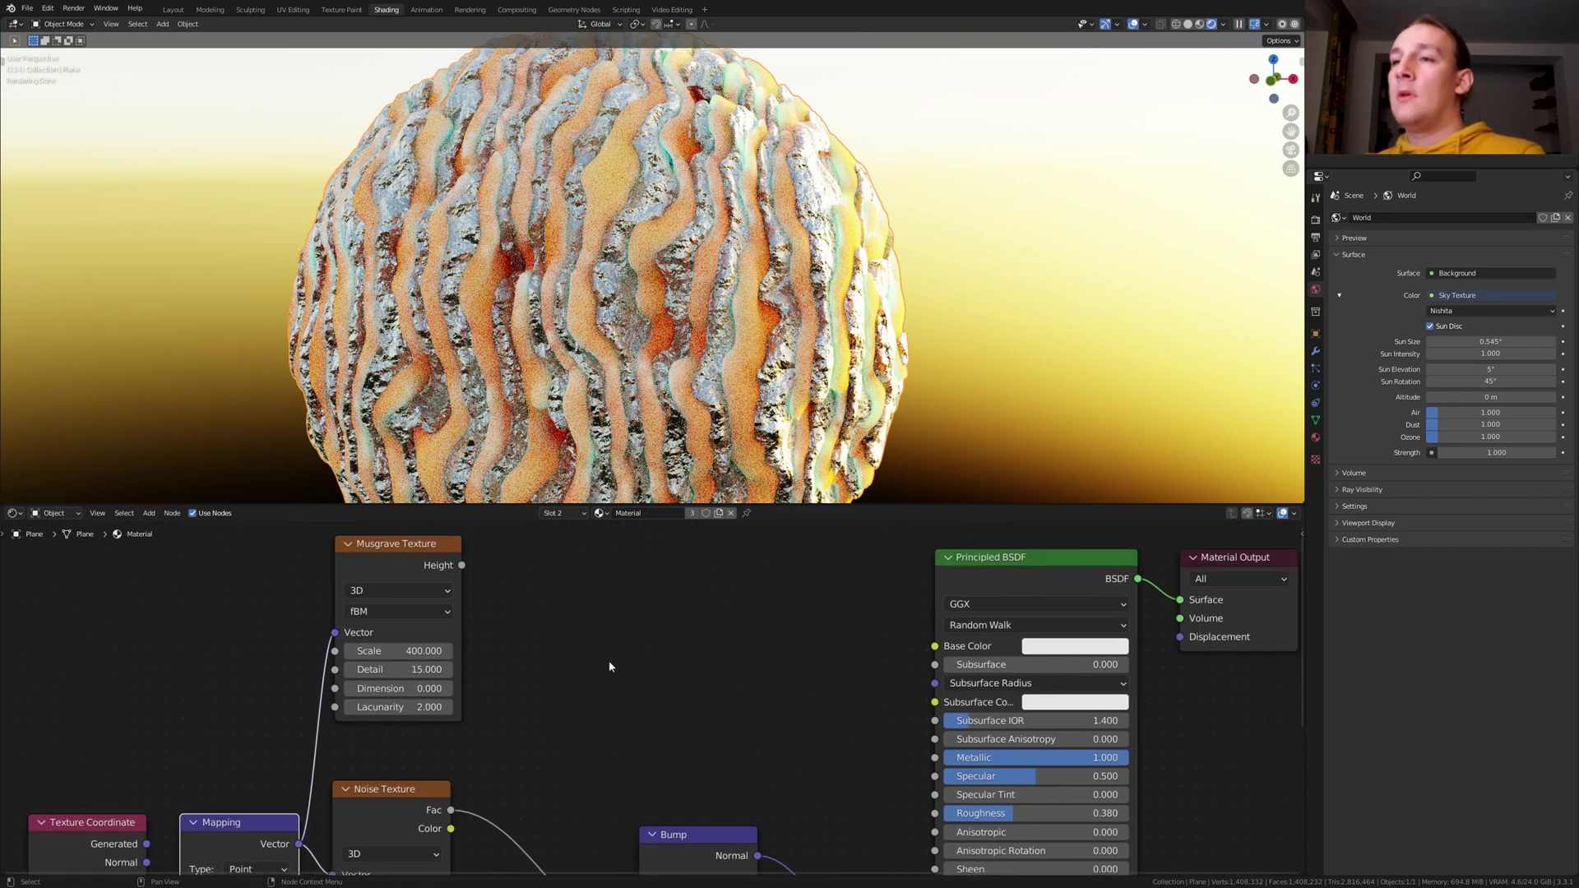
- Link Musgrave Height to Base Color and insert a ColorRamp on that link
drag(462, 565, 934, 646)
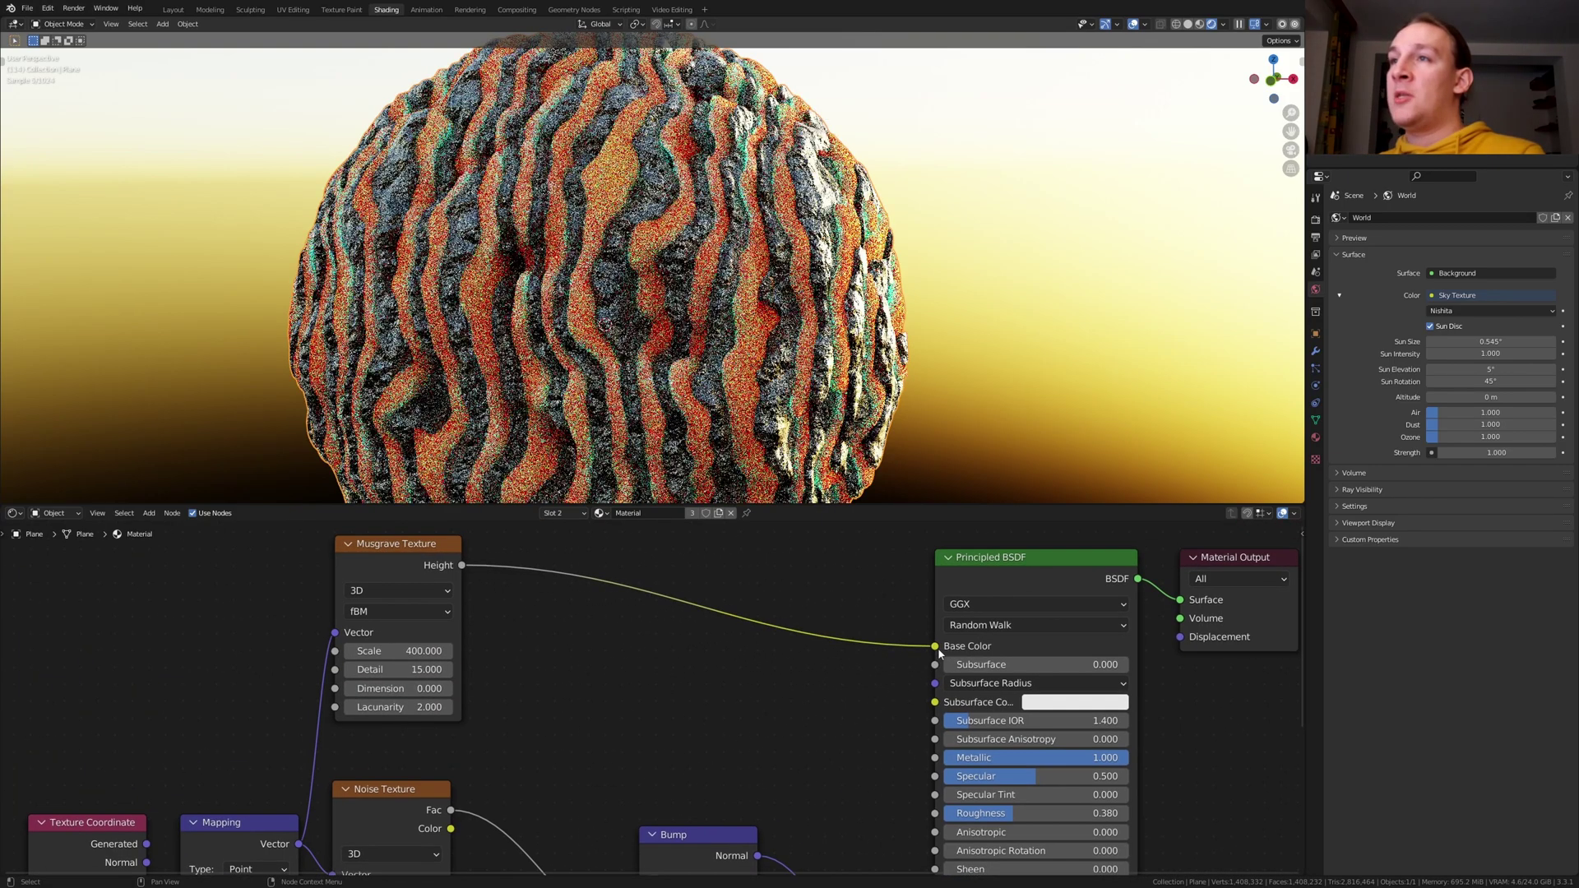
key(shift+a)
click(527, 638)
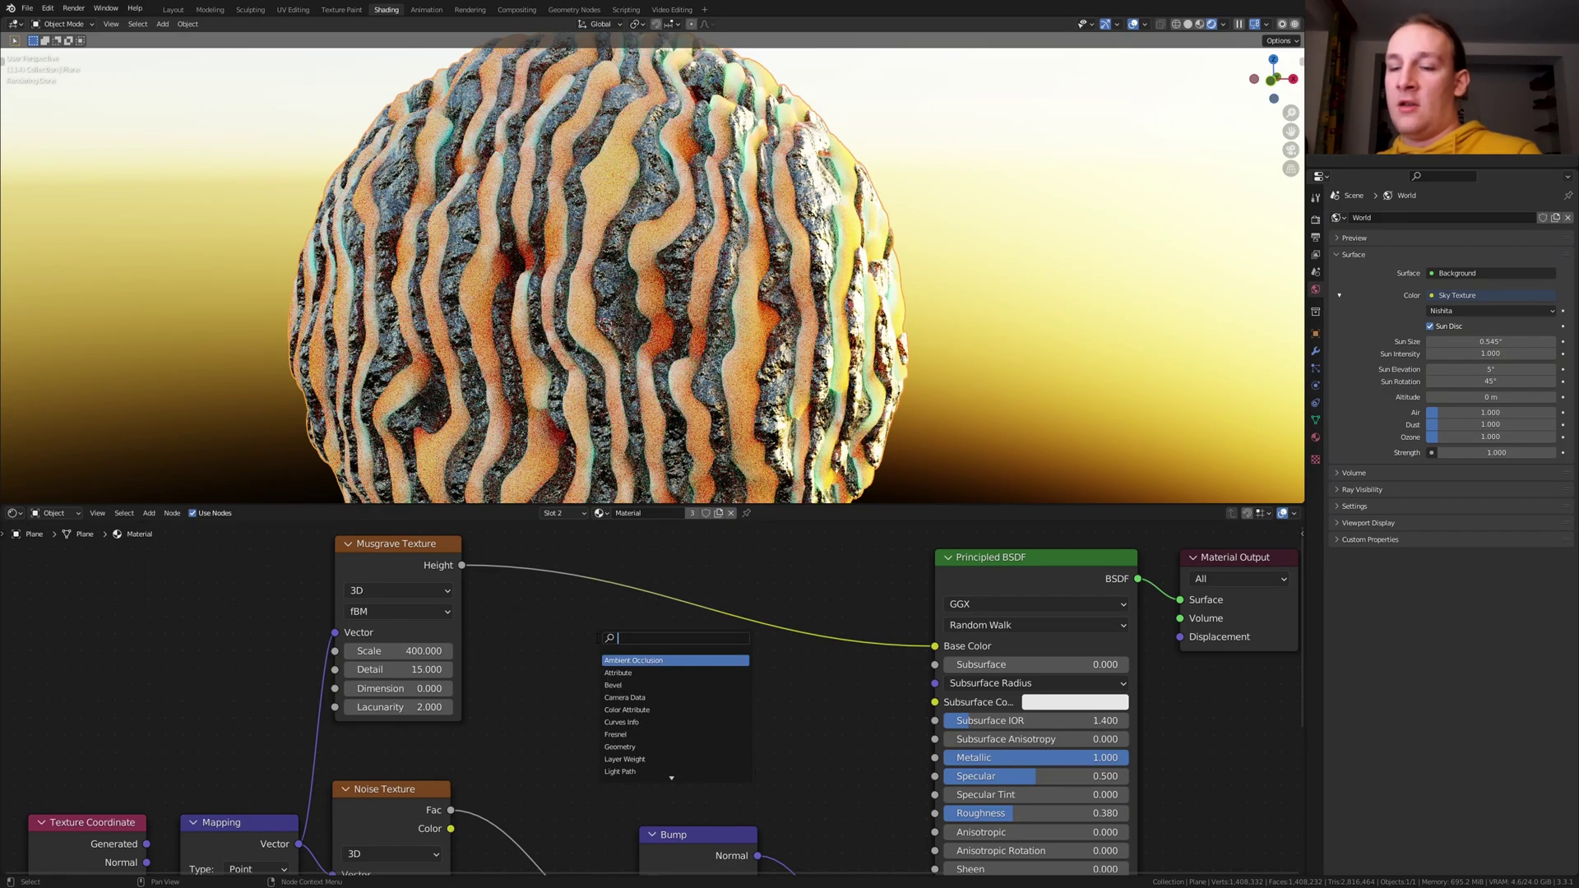
text(co)
click(623, 672)
click(643, 566)
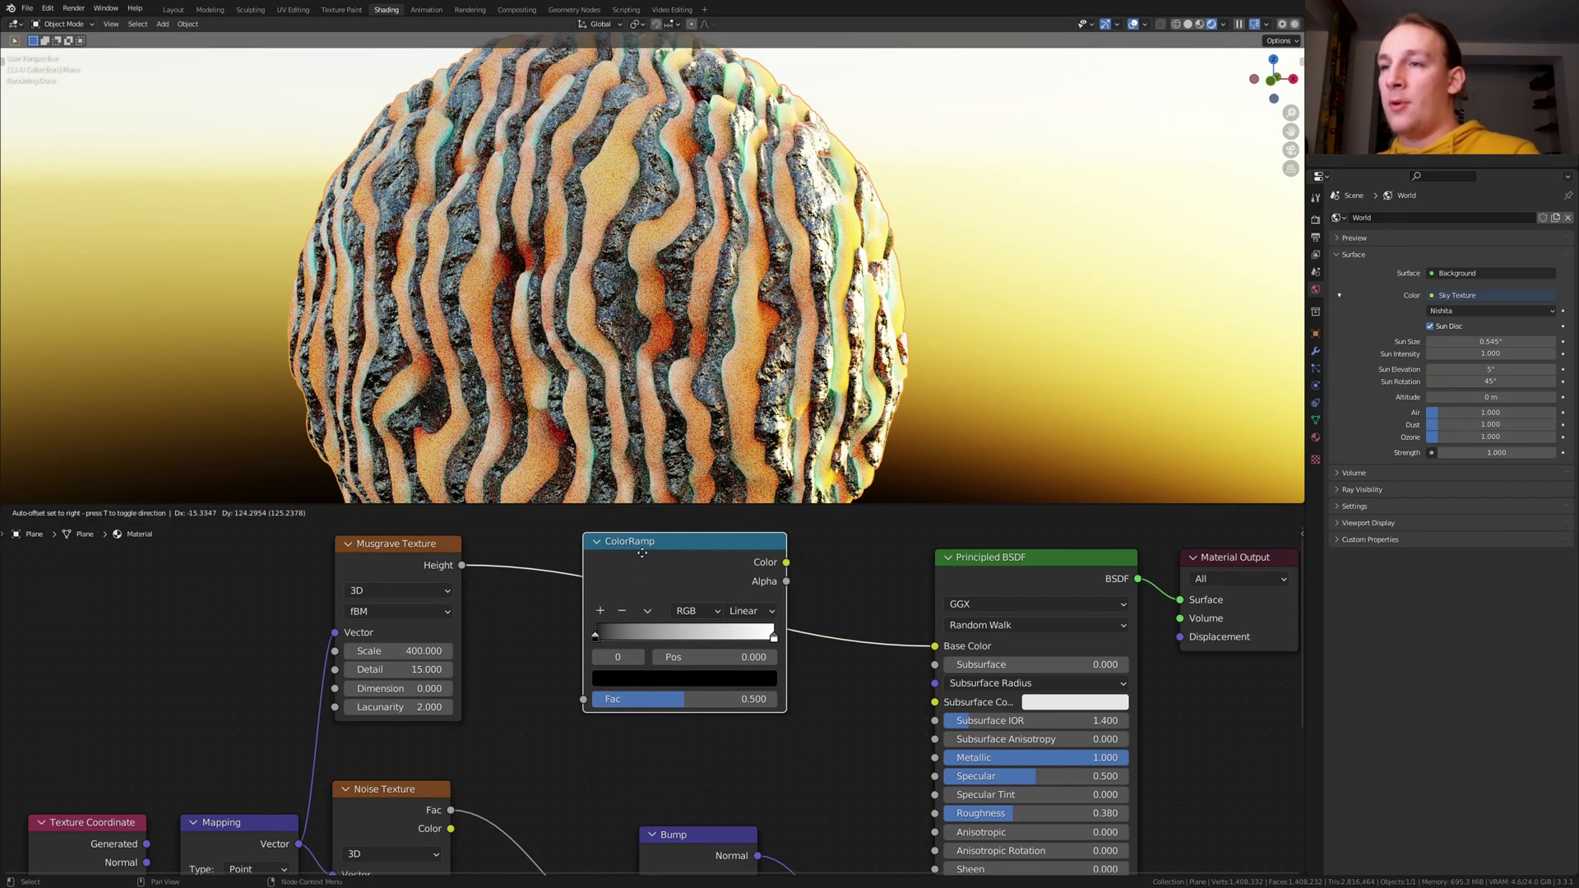
- Color the ramp's white stop brown 90582C and black stop tan CD9D52, then save
click(774, 638)
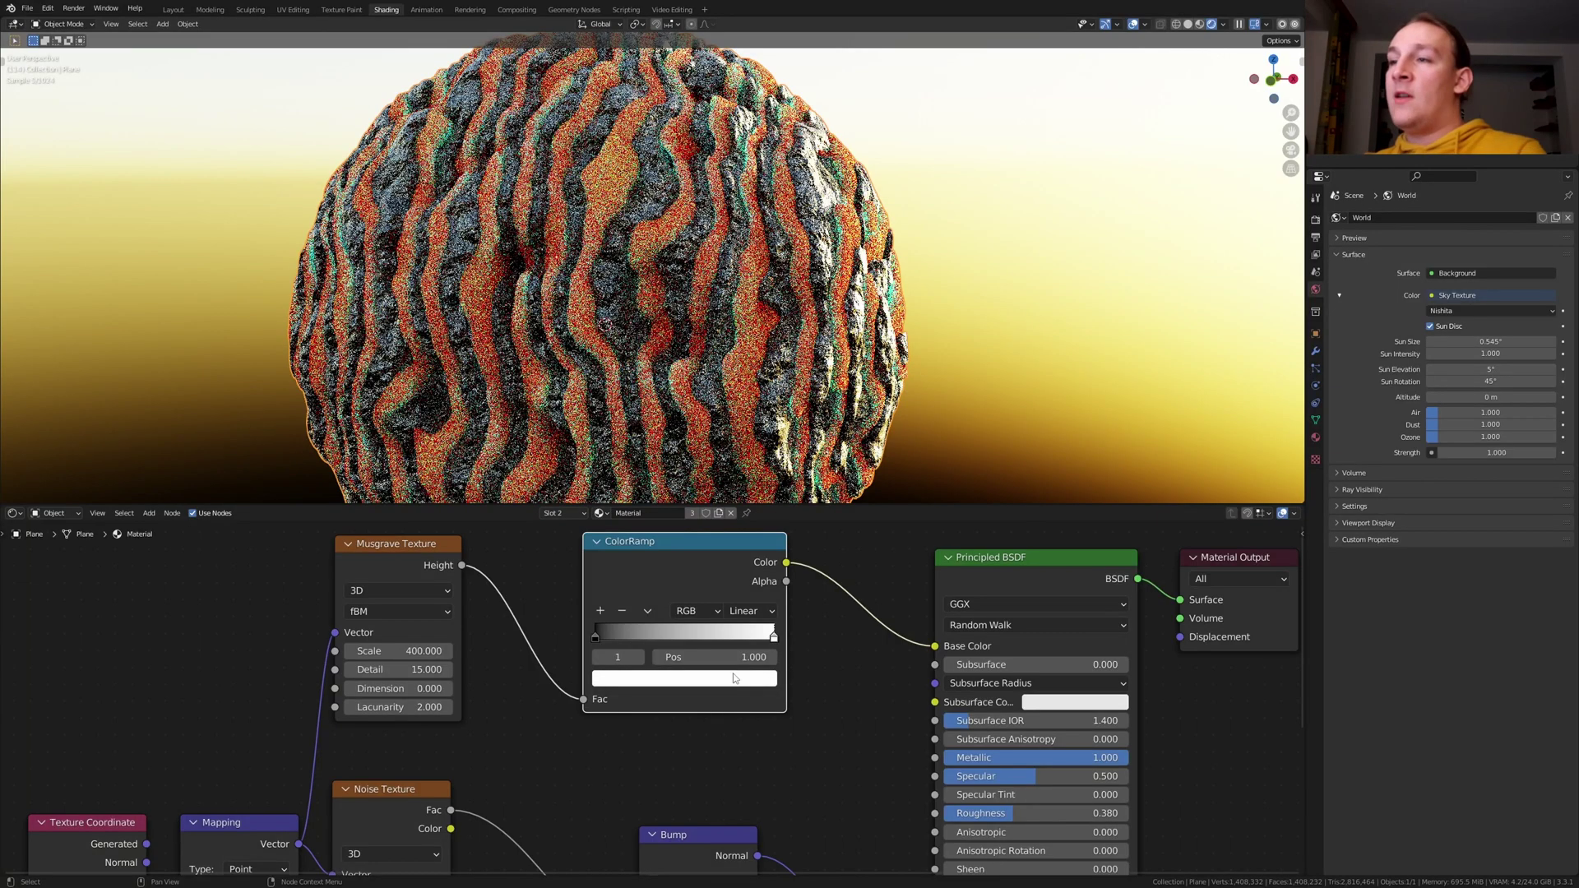
click(685, 679)
click(718, 577)
double_click(653, 603)
text(90582C)
key(Return)
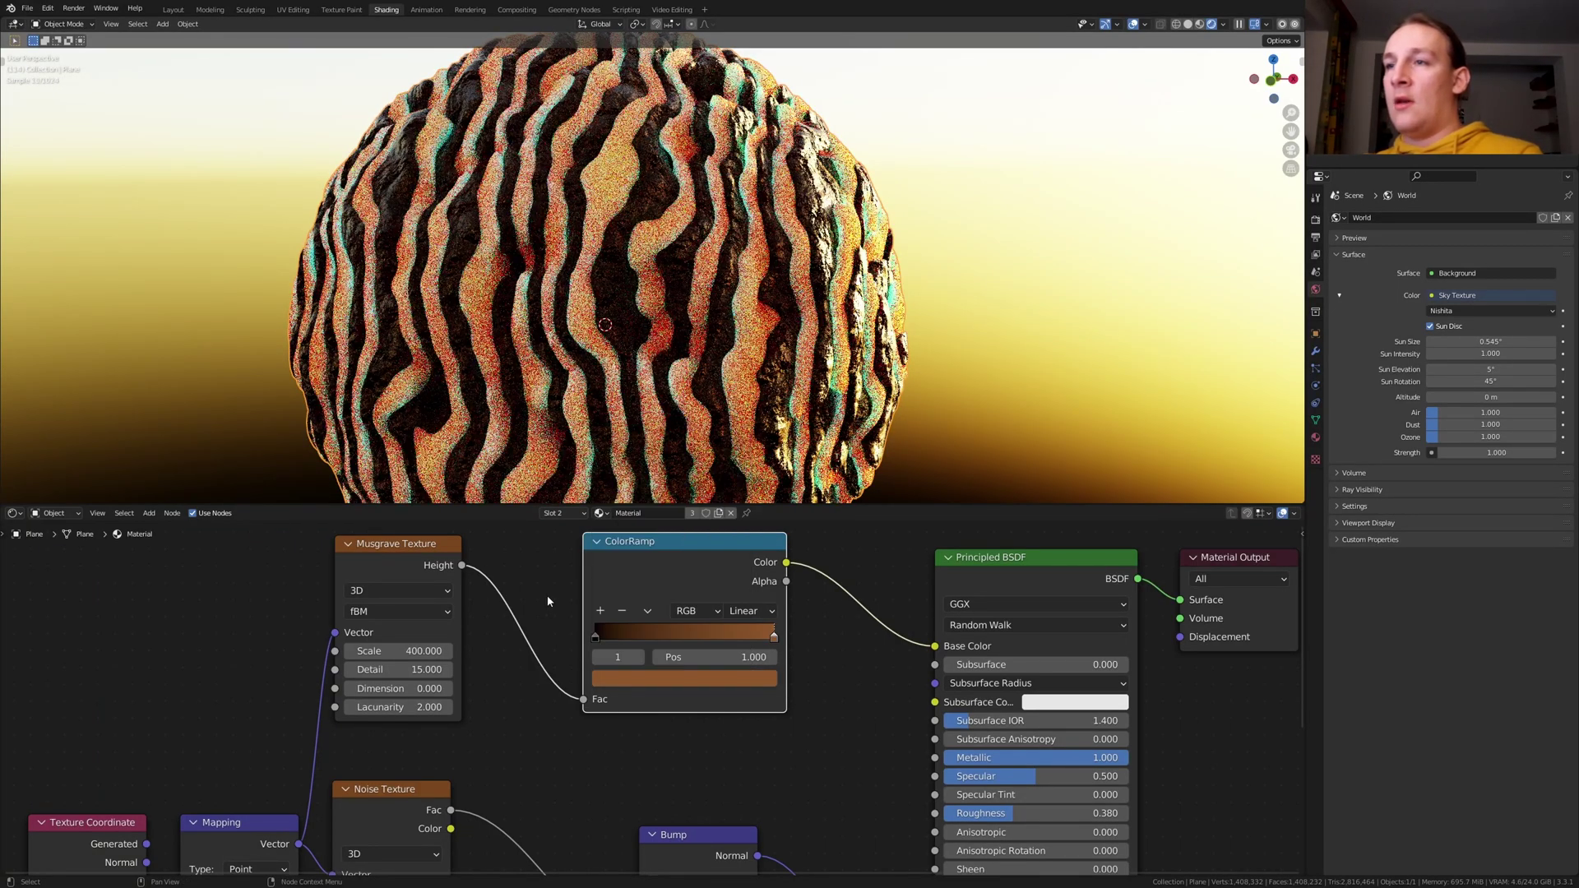
click(597, 635)
click(614, 680)
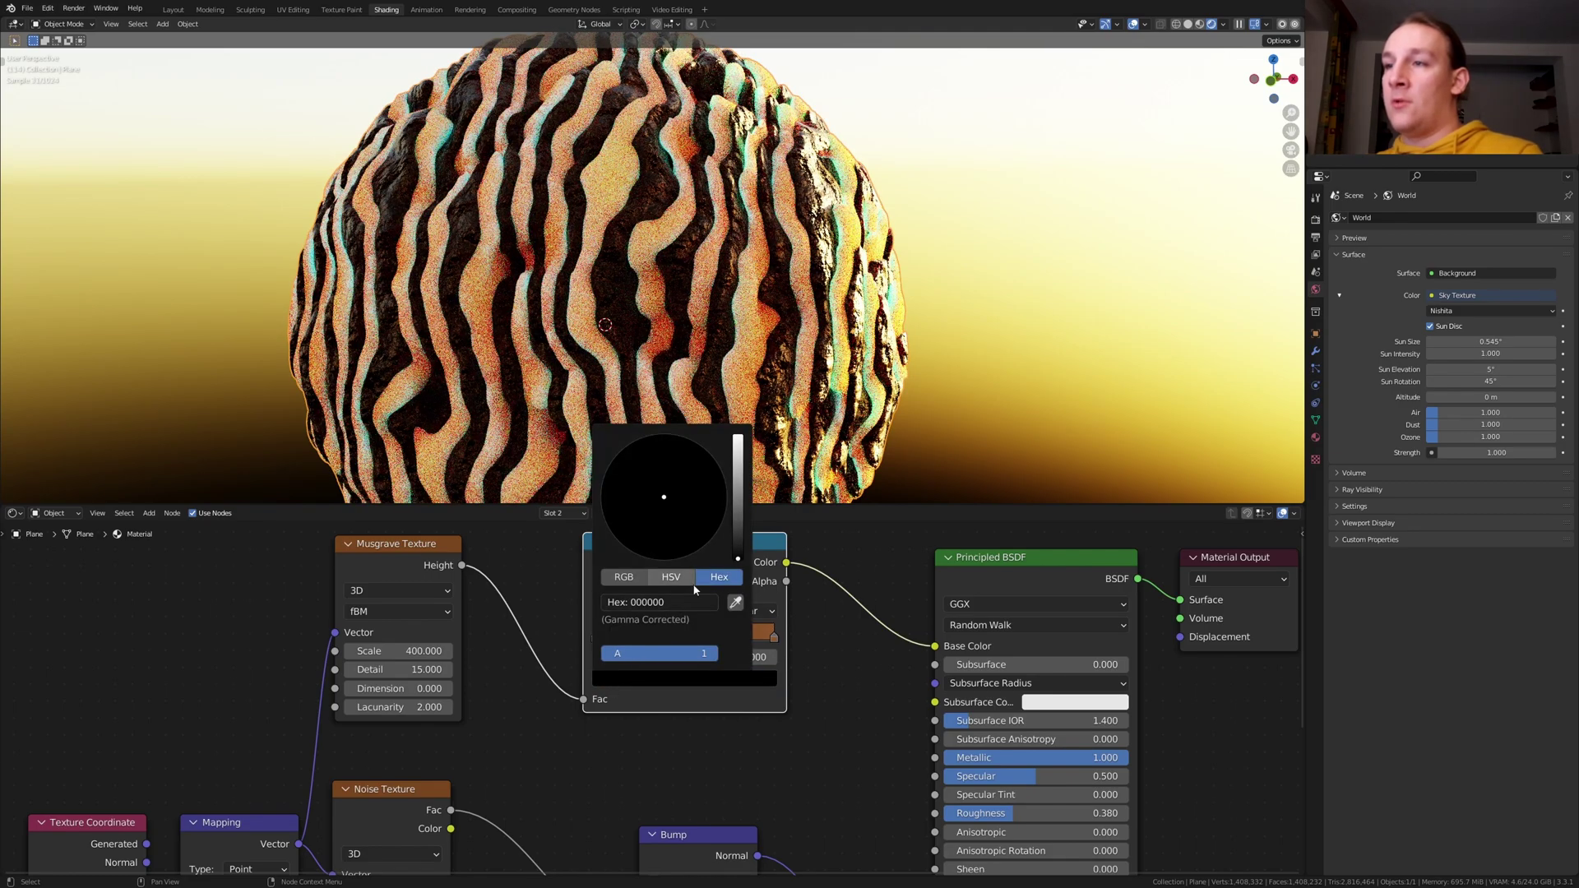
double_click(654, 602)
text(CD9D52)
key(Return)
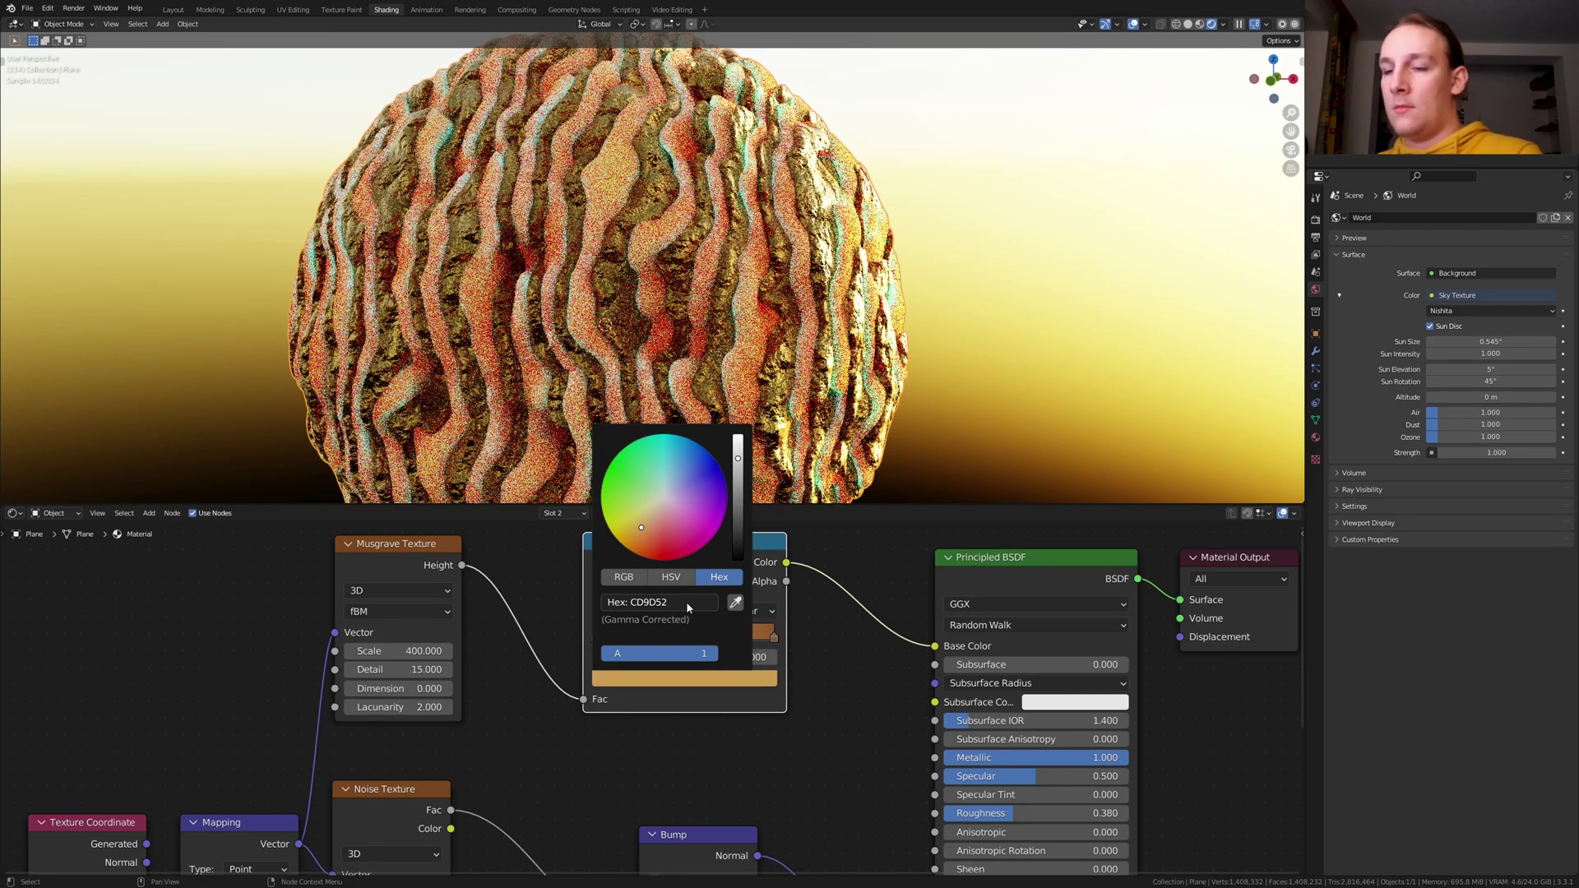
key(ctrl+s)
- Back in Layout, view the sphere from the front and add a camera
click(173, 10)
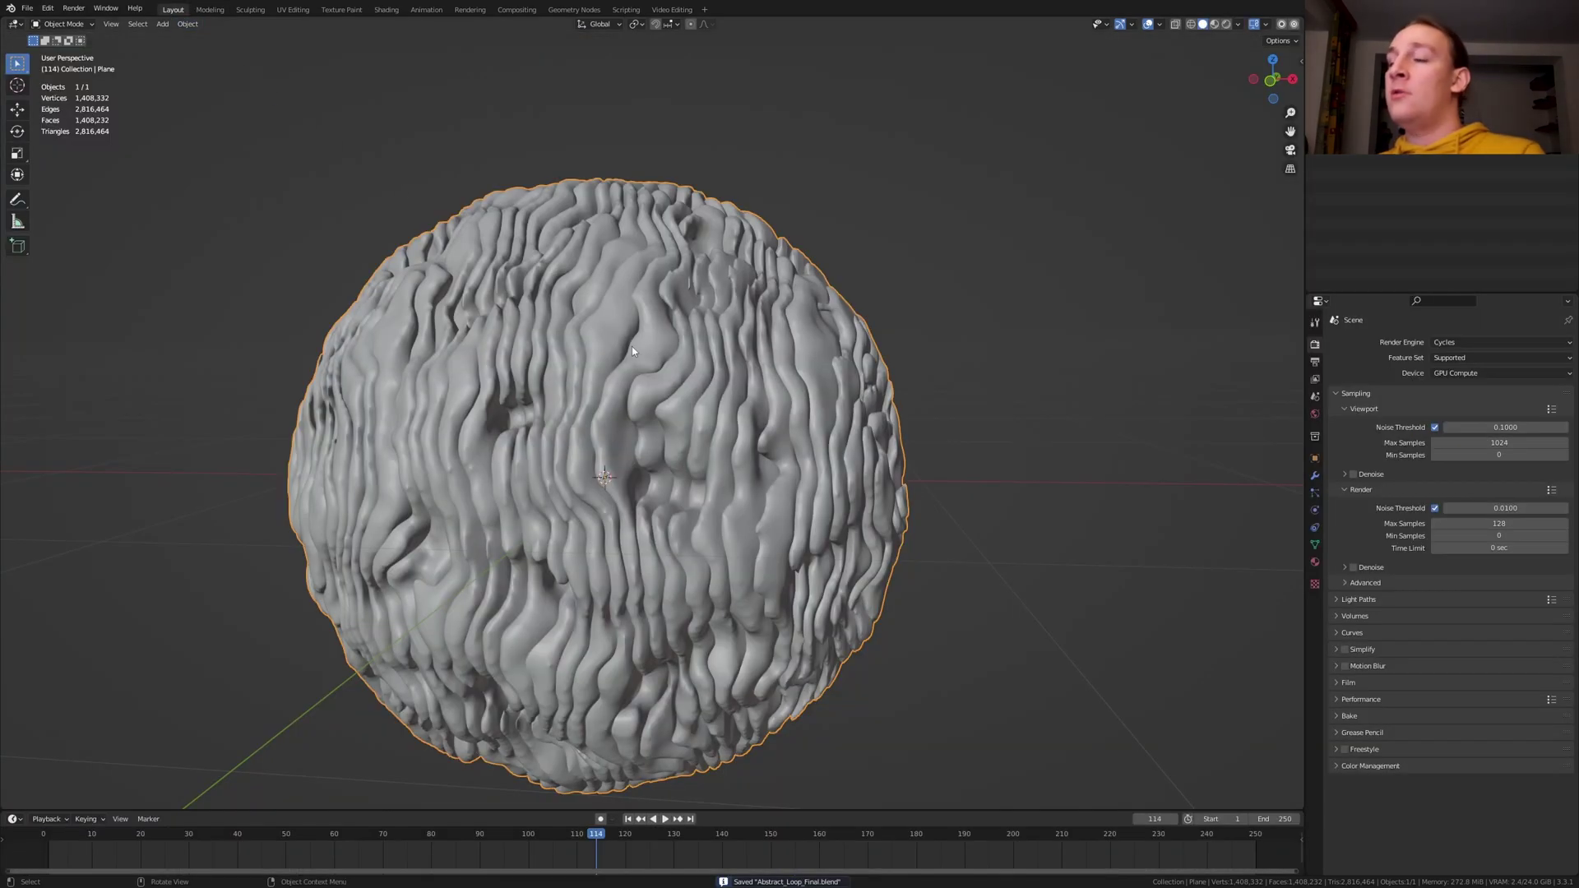
middle_drag(642, 346, 625, 343)
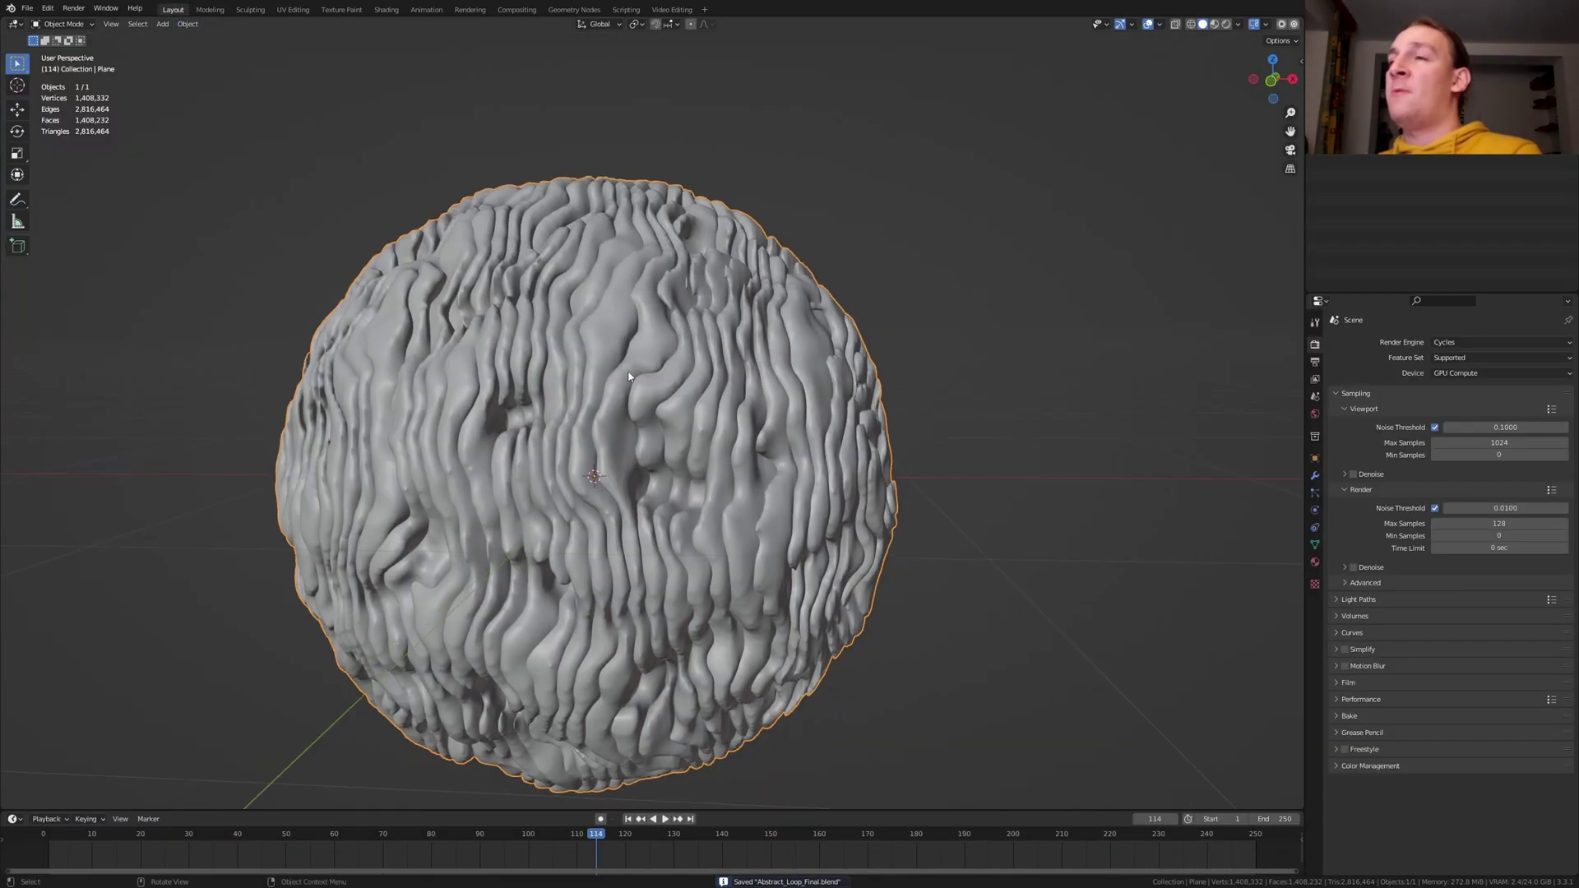
key(KP_1)
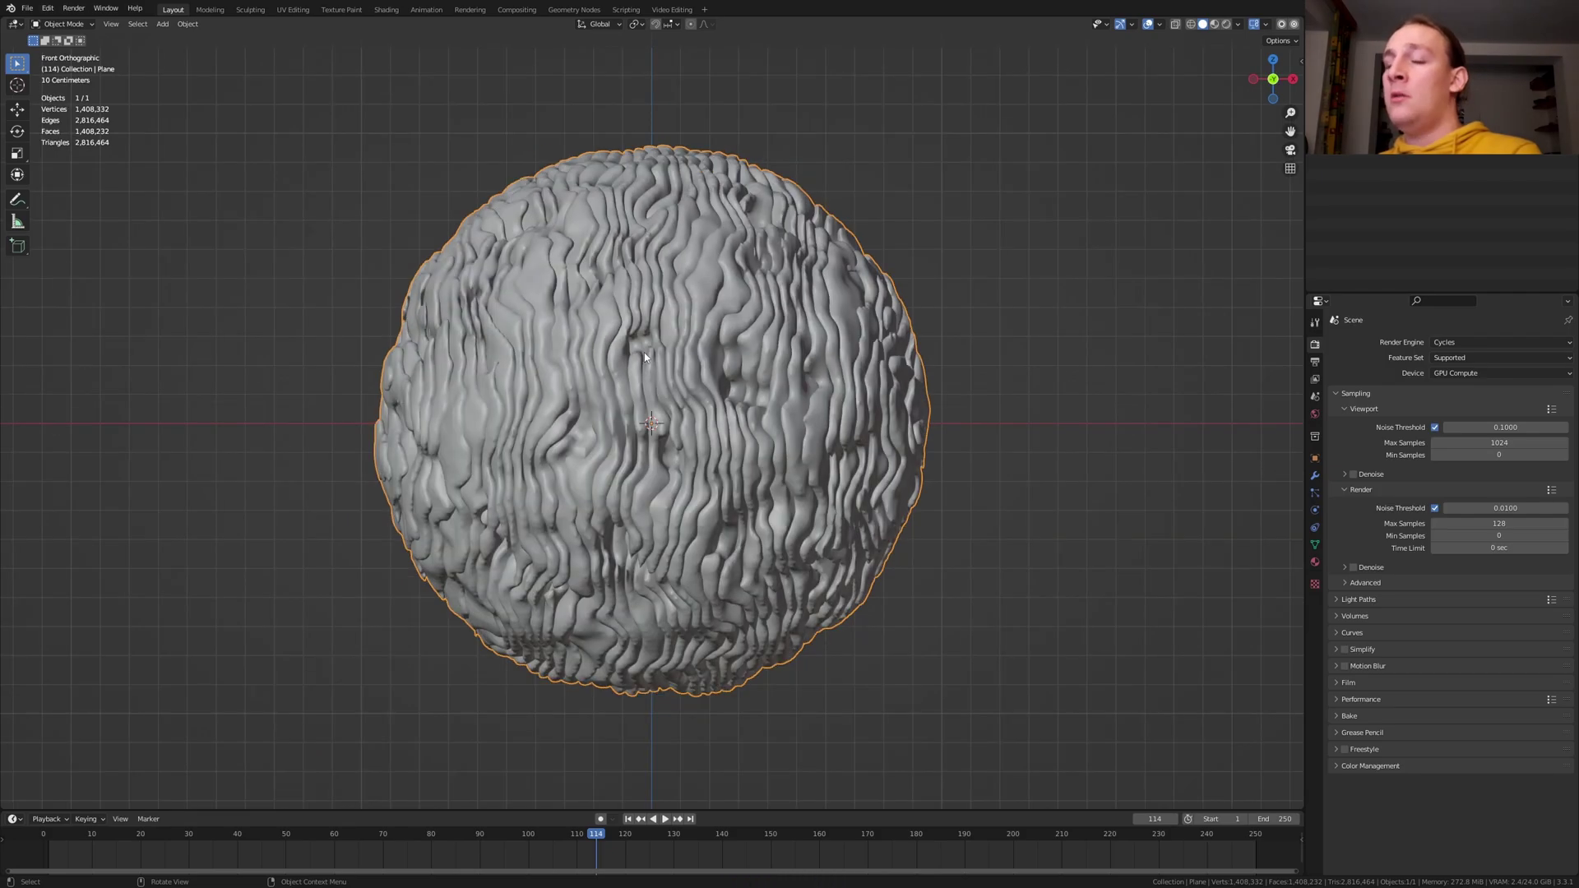
key(shift+a)
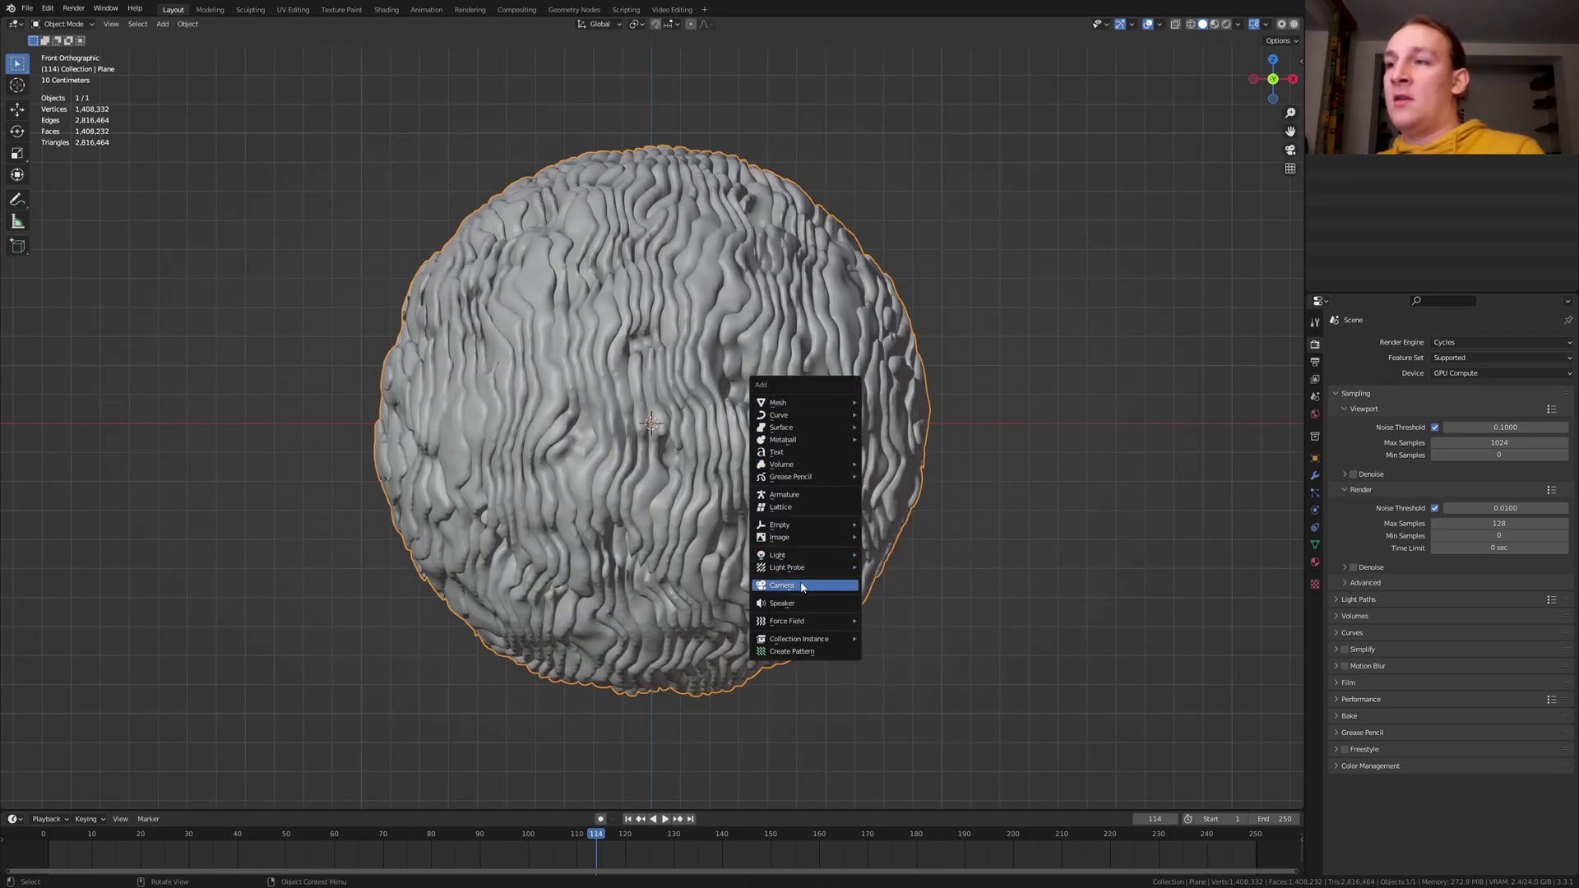
click(802, 588)
- Look through the camera and dolly it closer along its view axis
key(ctrl+alt+KP_0)
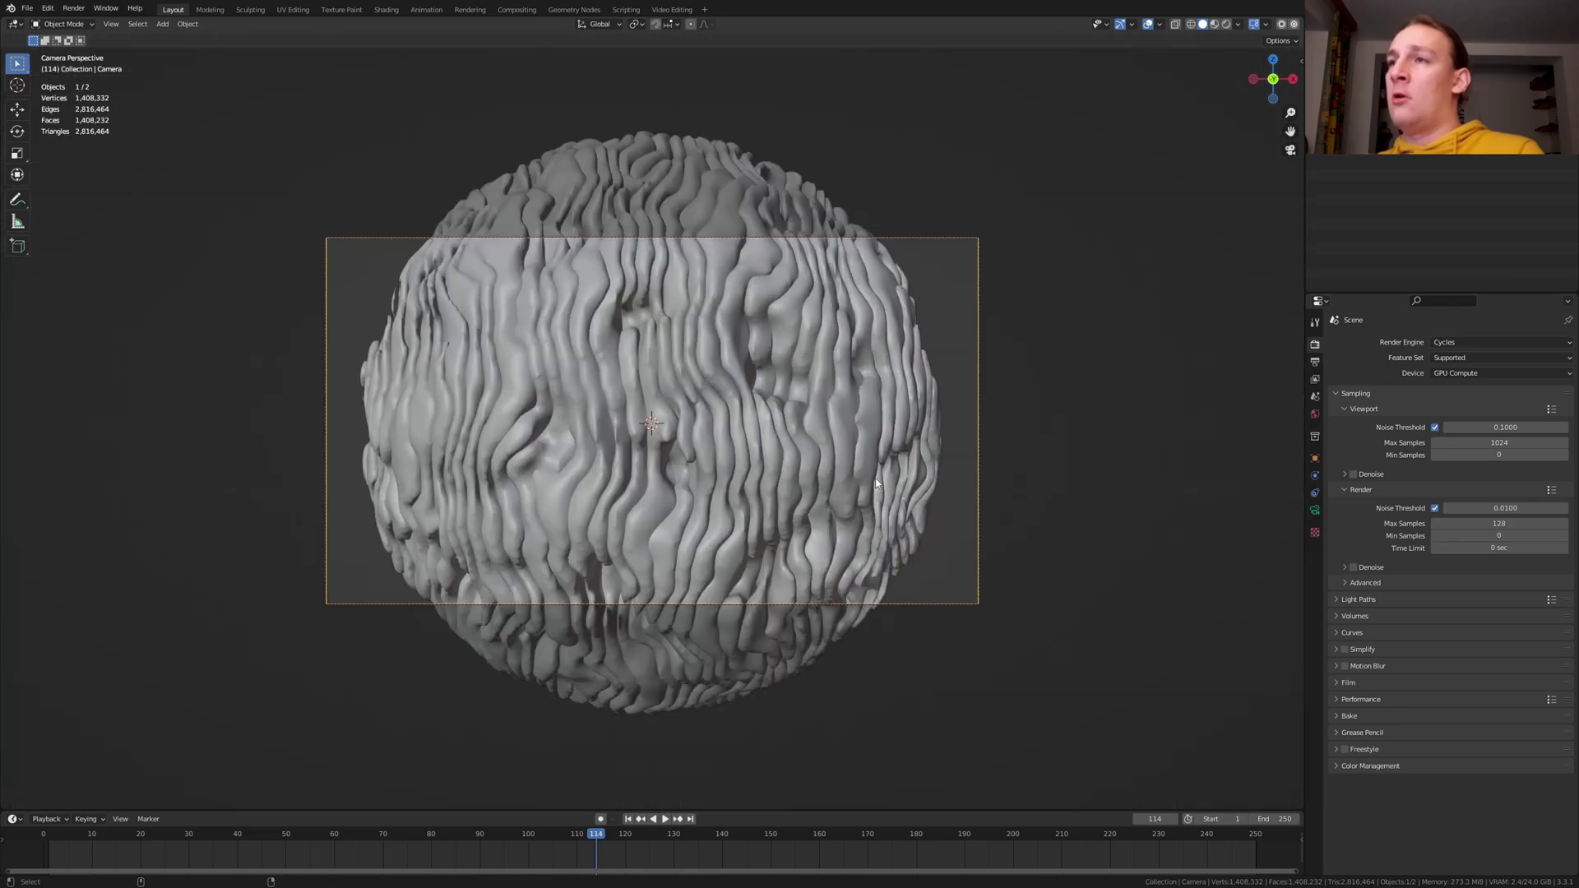
key(g)
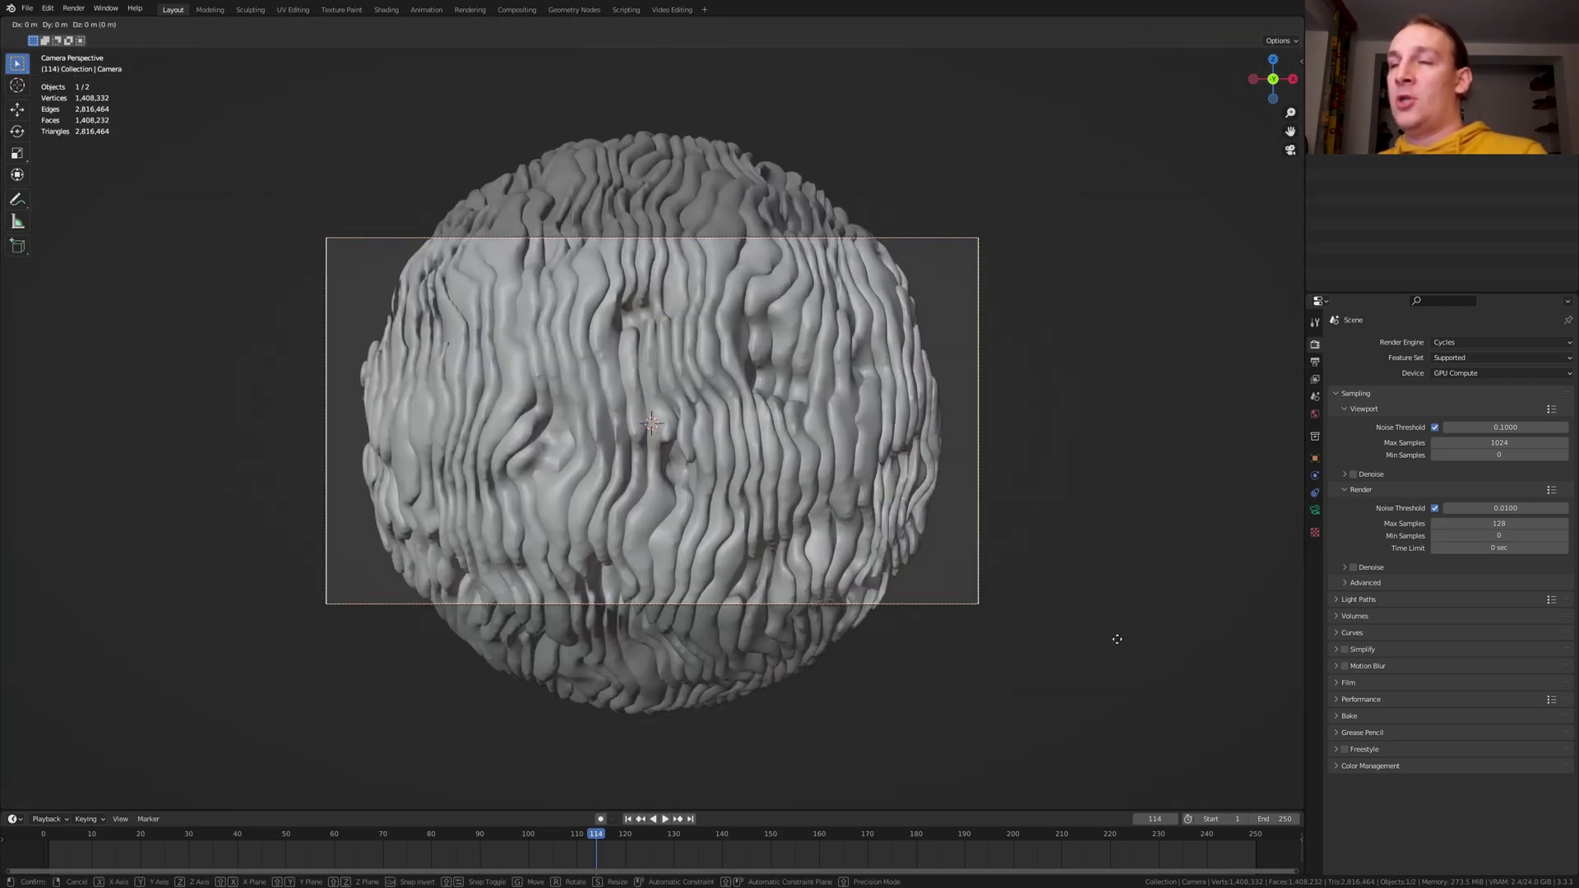
key(z)
key(z)
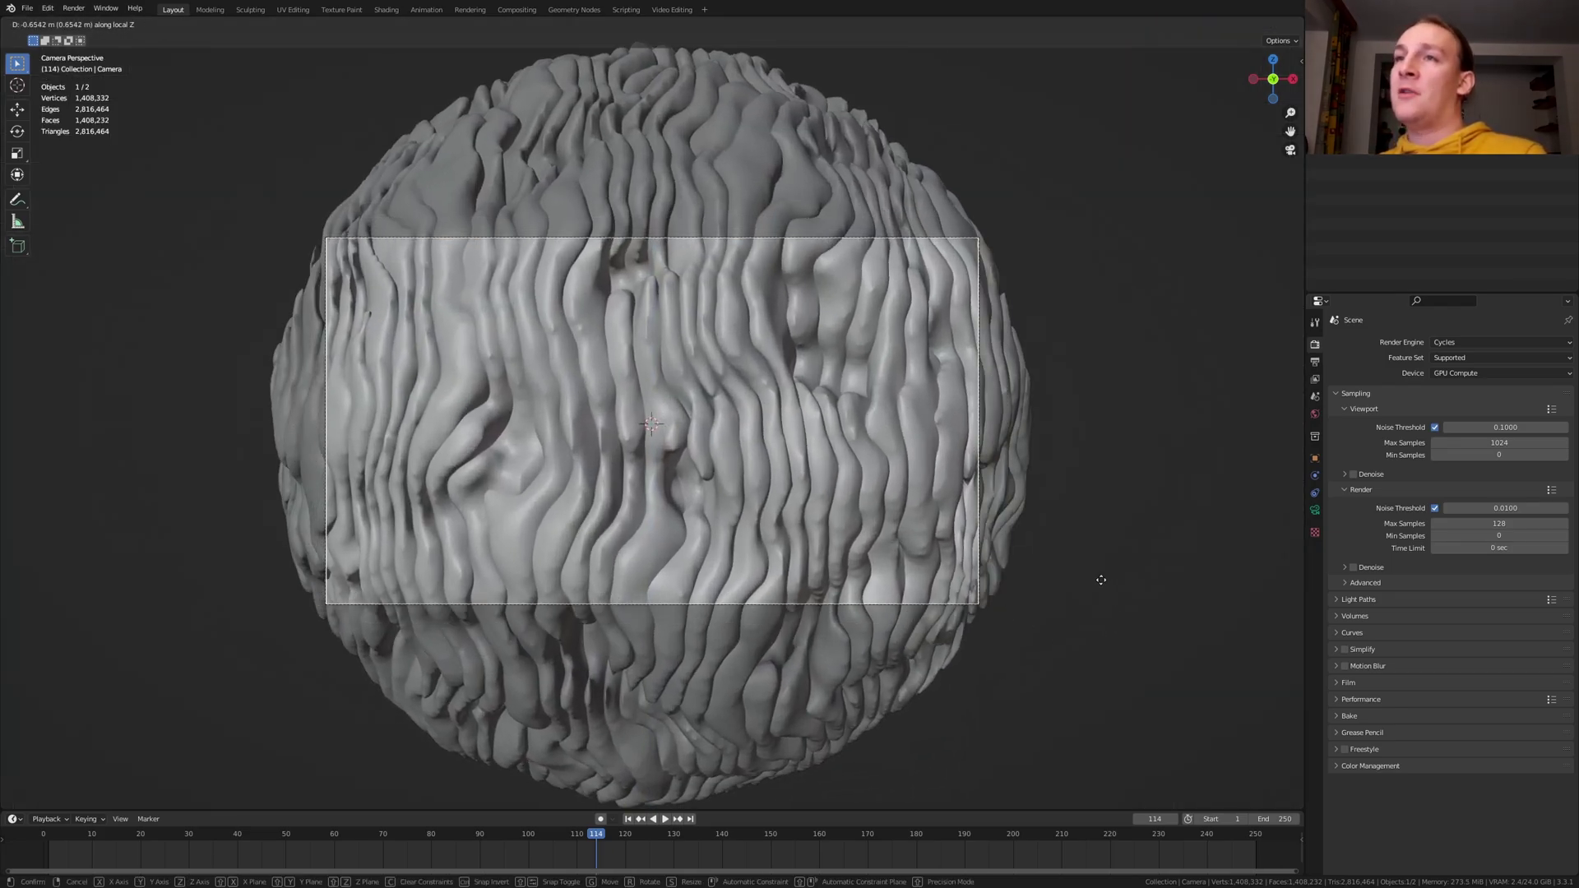
click(1100, 577)
click(1314, 510)
key(shift+a)
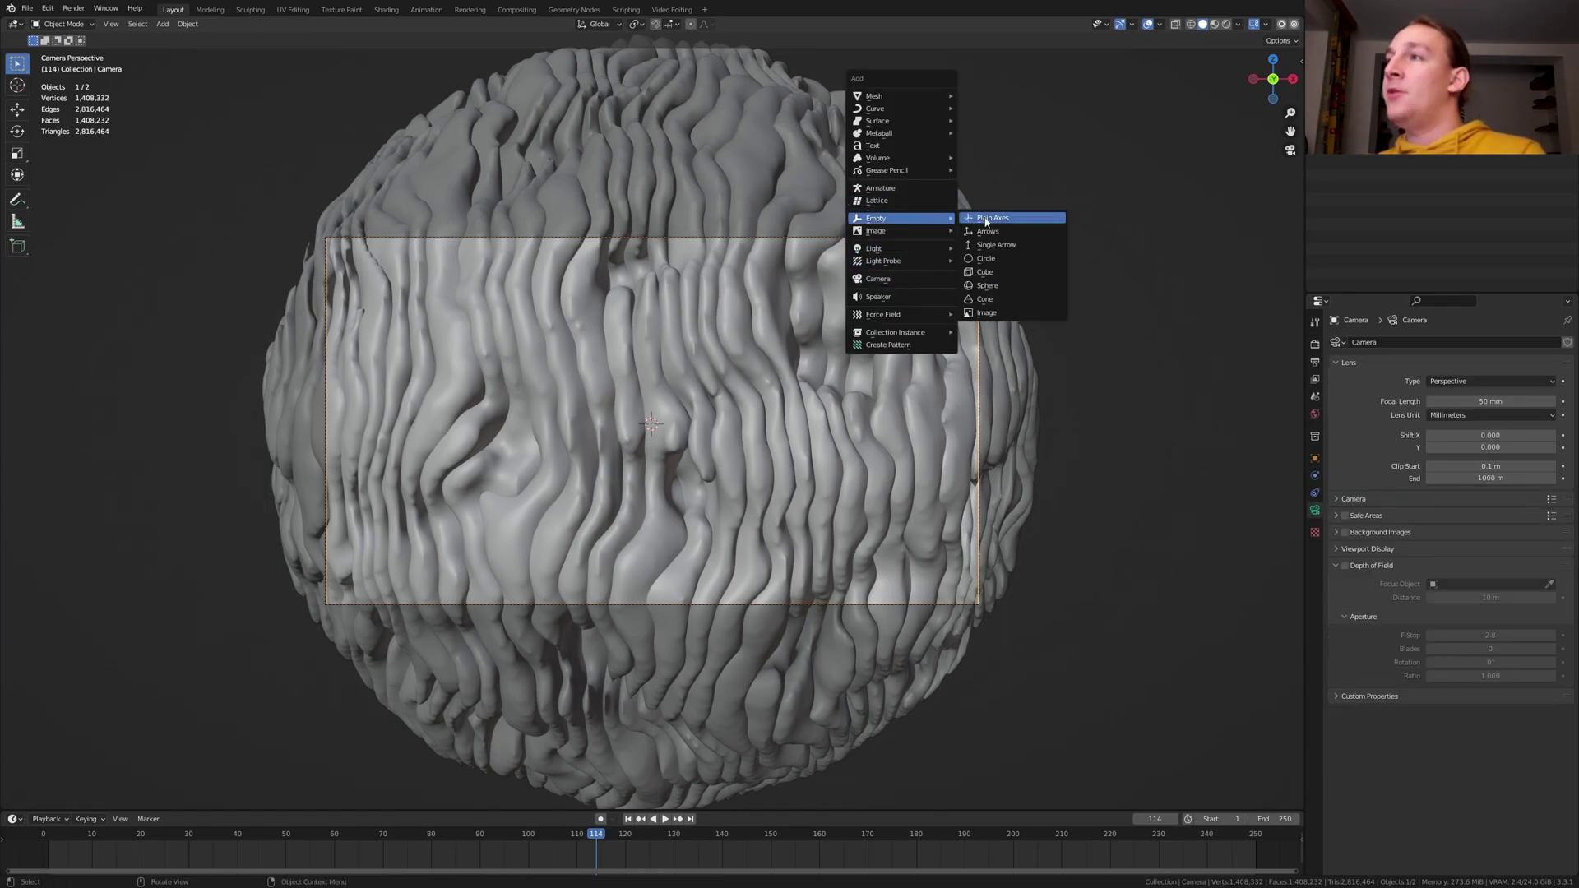
- Add a plain-axes Empty with a Shrinkwrap constraint targeting the Plane mesh
click(1024, 219)
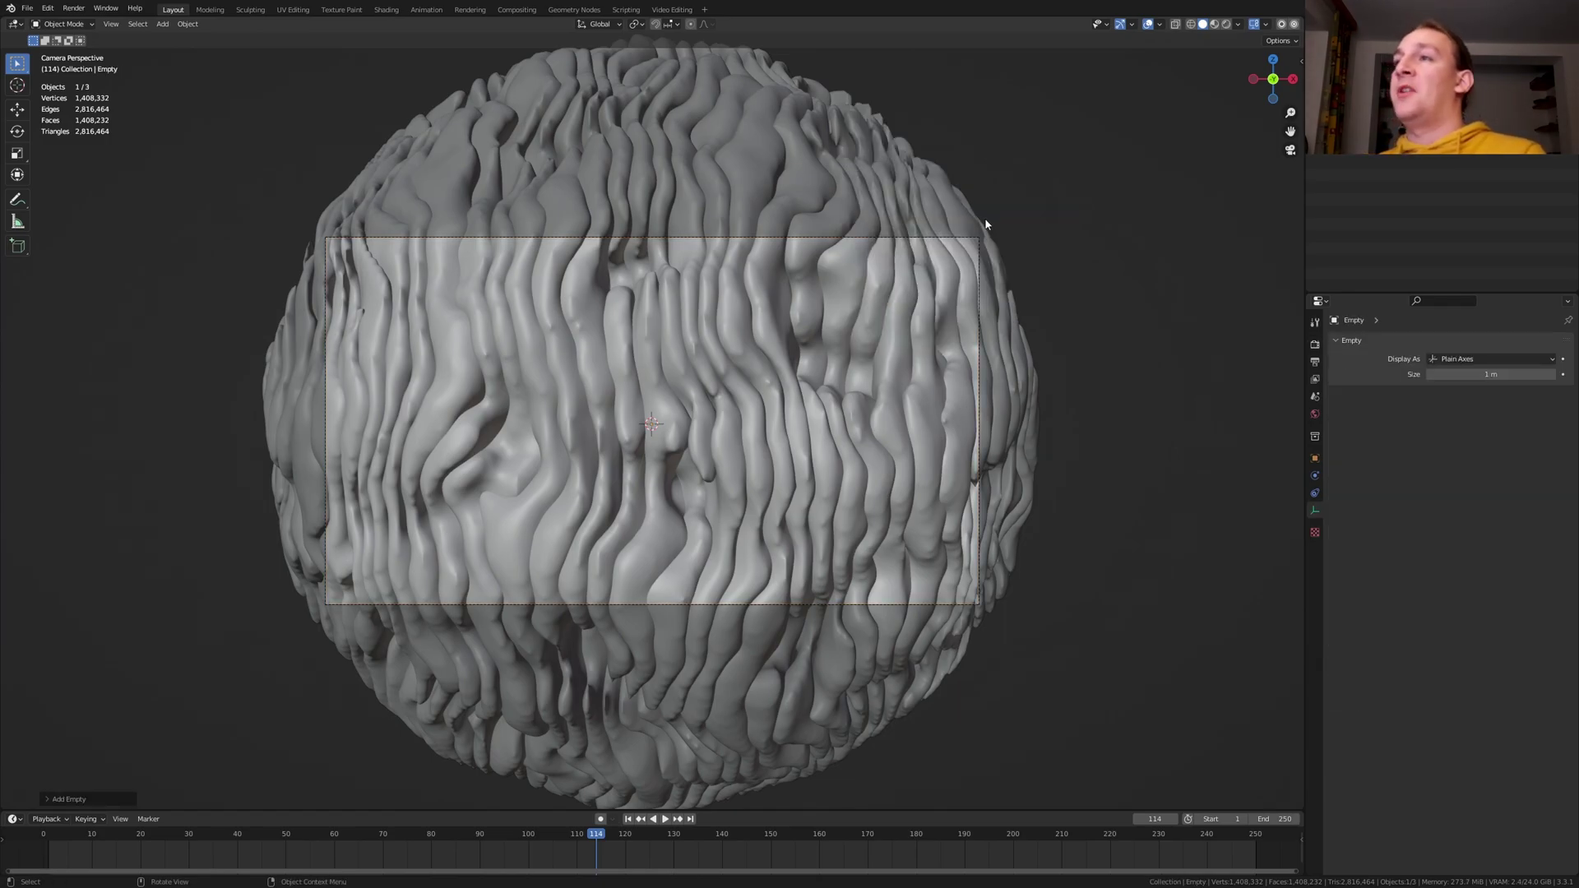
click(1315, 494)
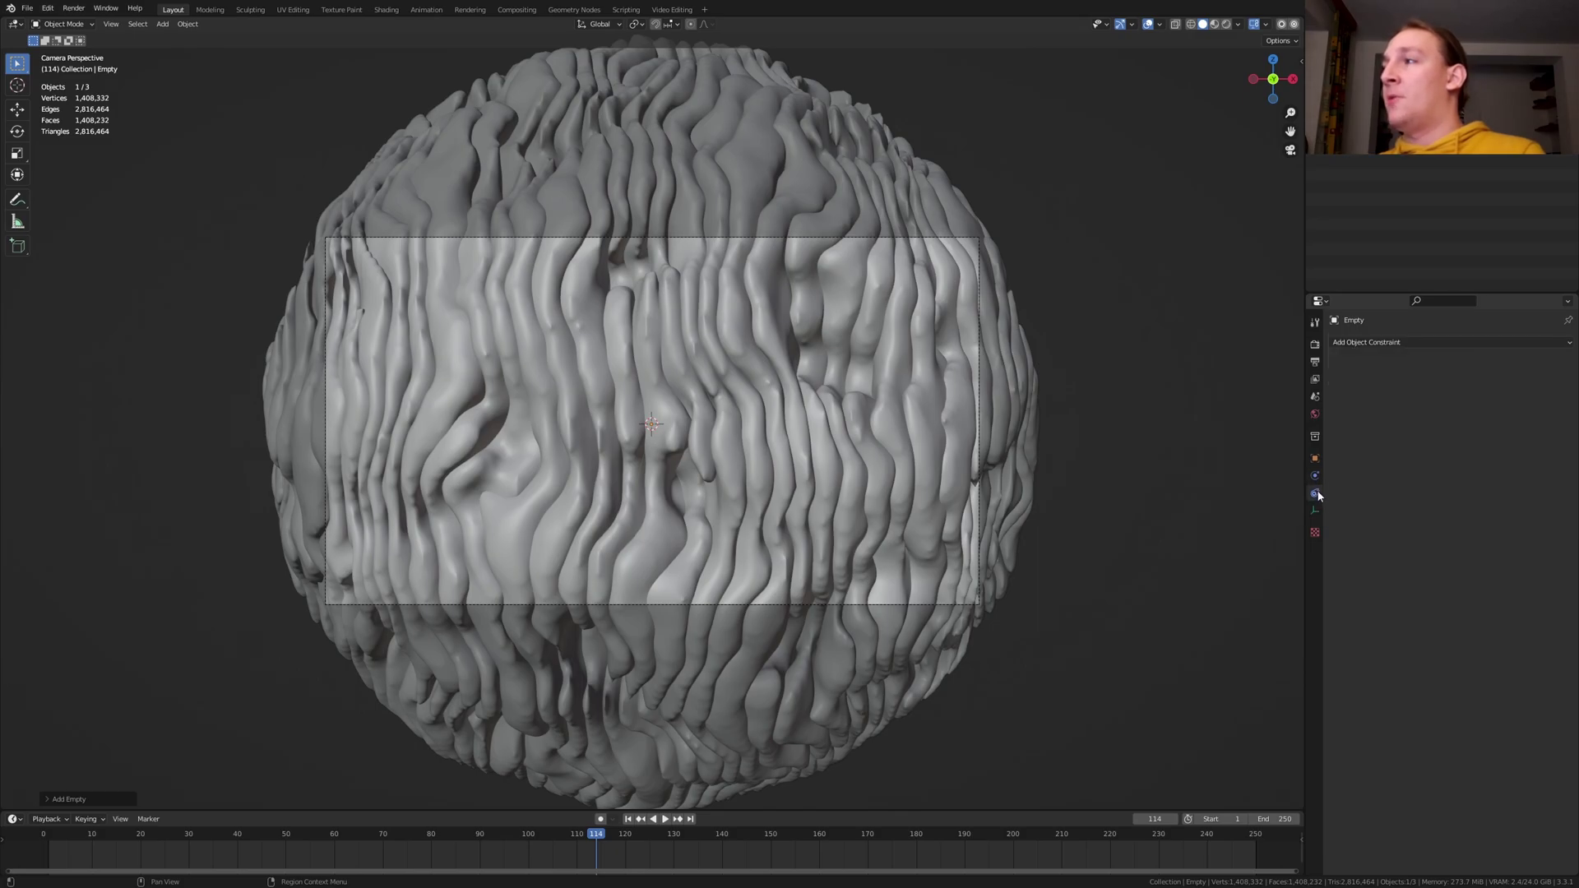
click(1412, 343)
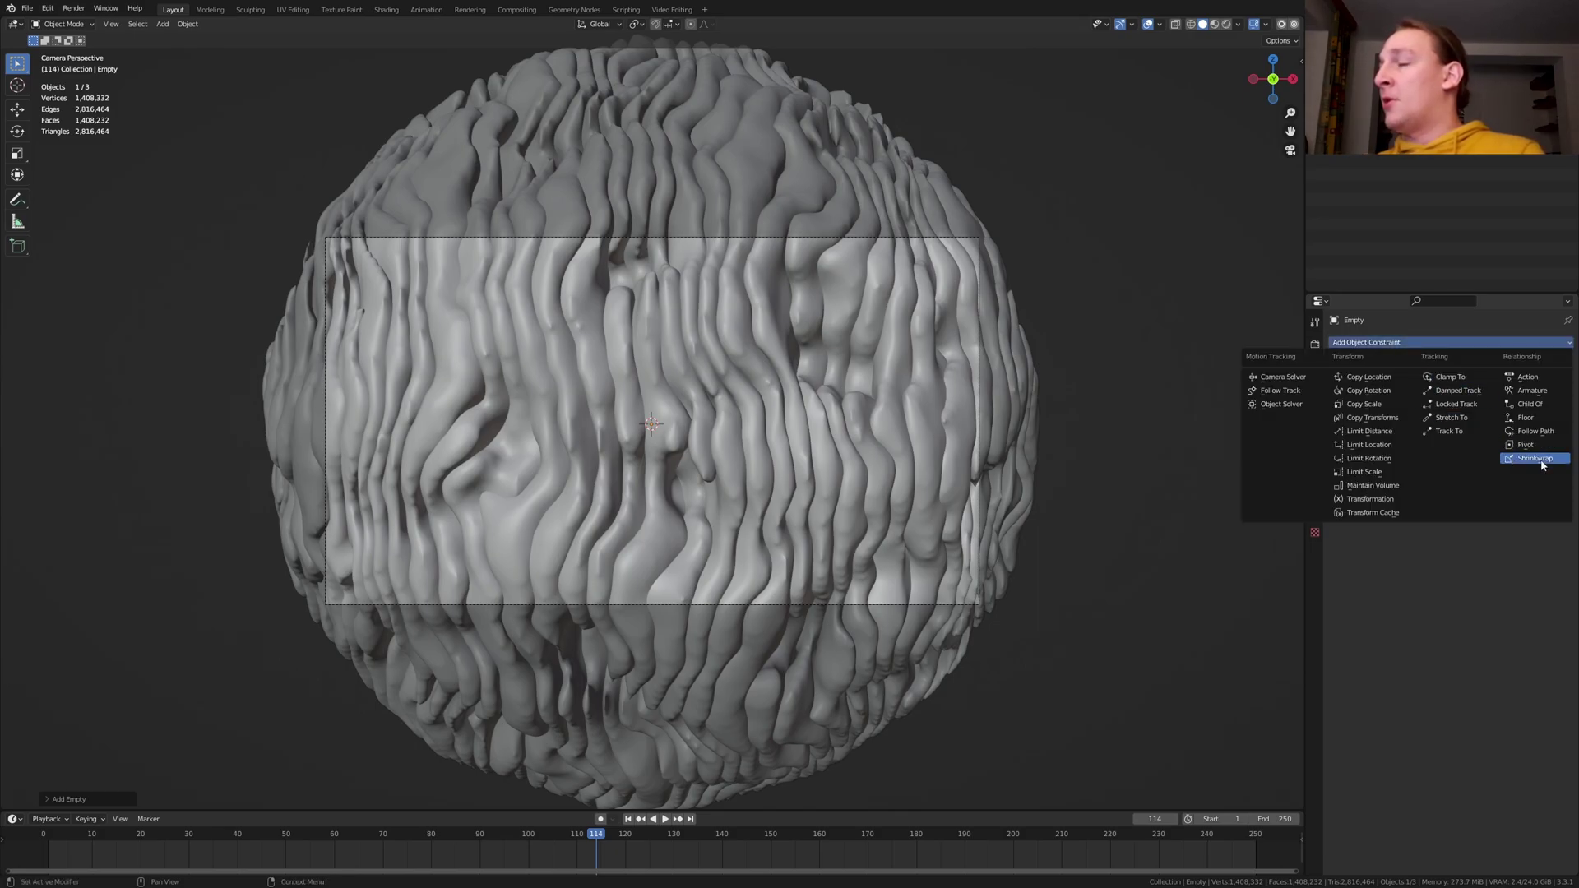
click(1529, 458)
click(1553, 384)
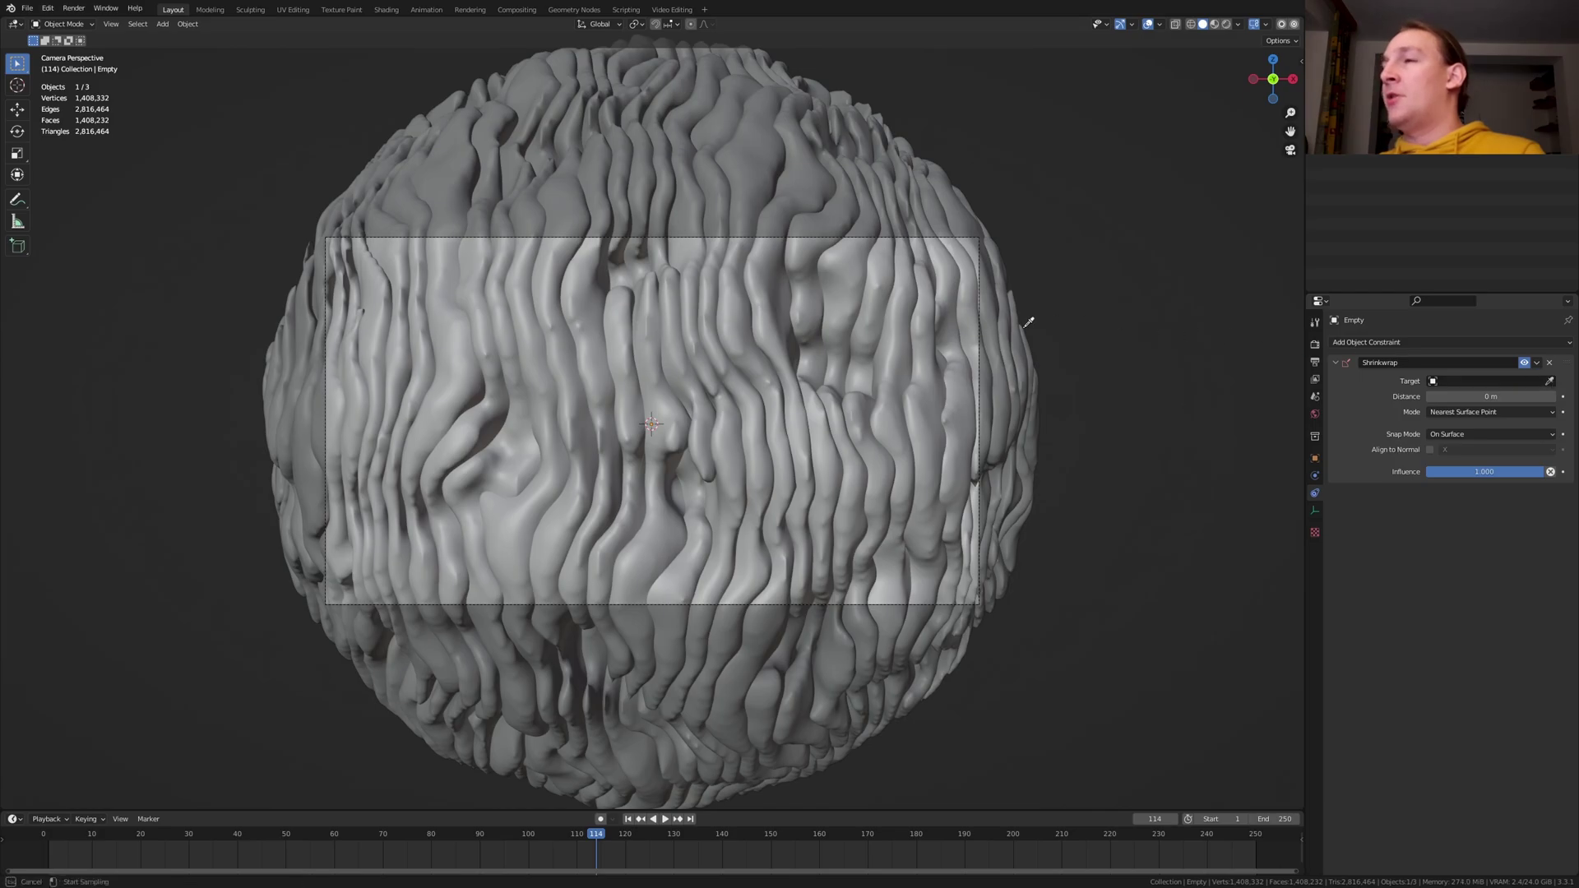
click(914, 319)
- From the right view, move the Empty along Y onto the sphere's front surface
key(KP_3)
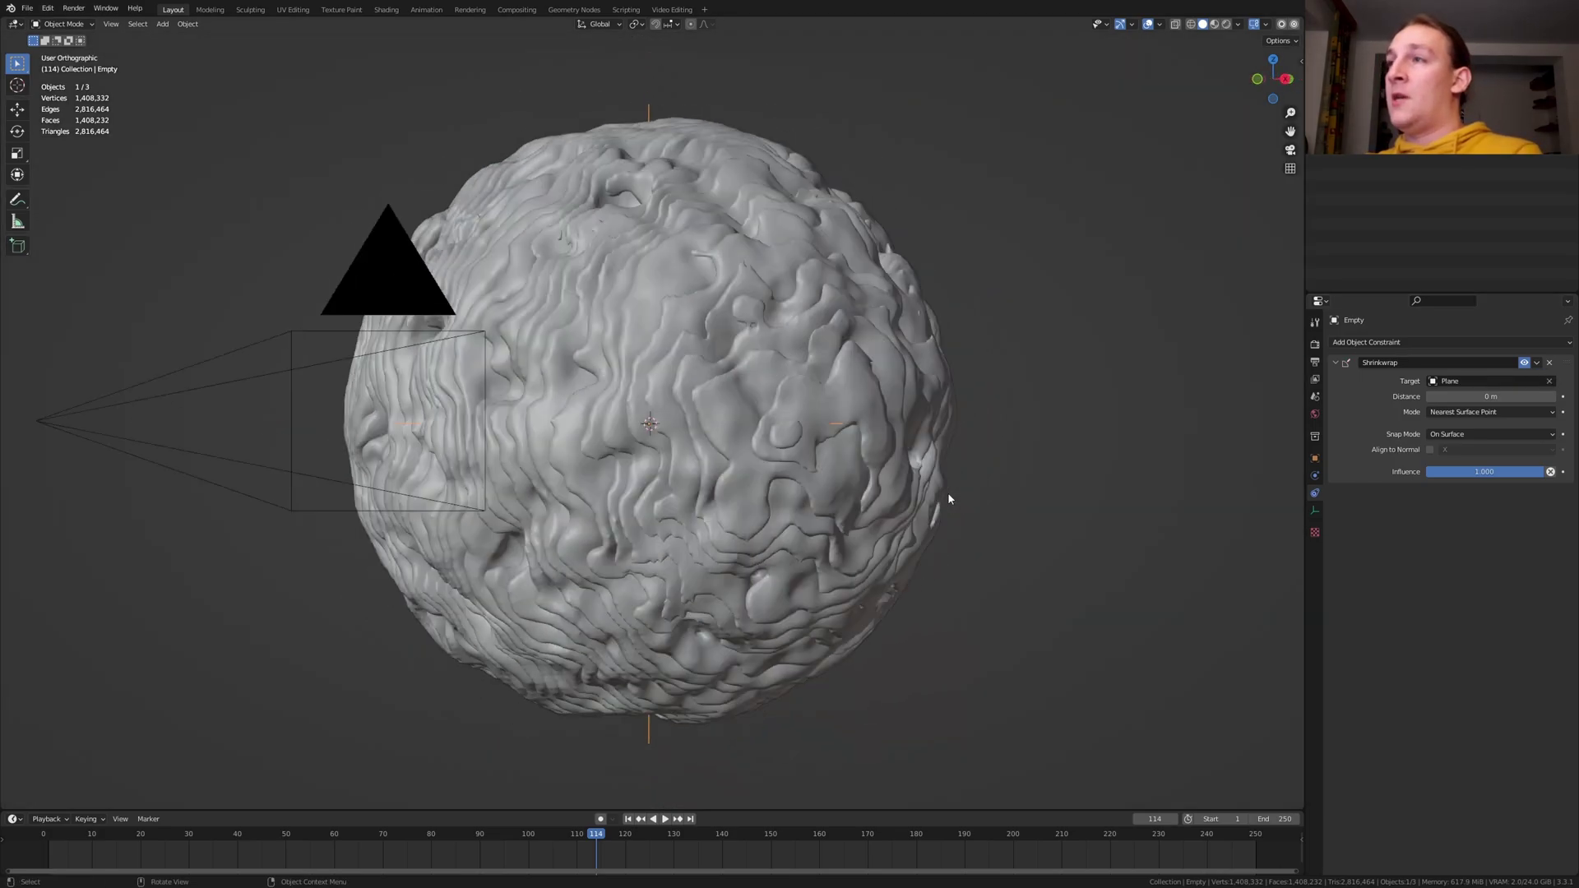
key(g)
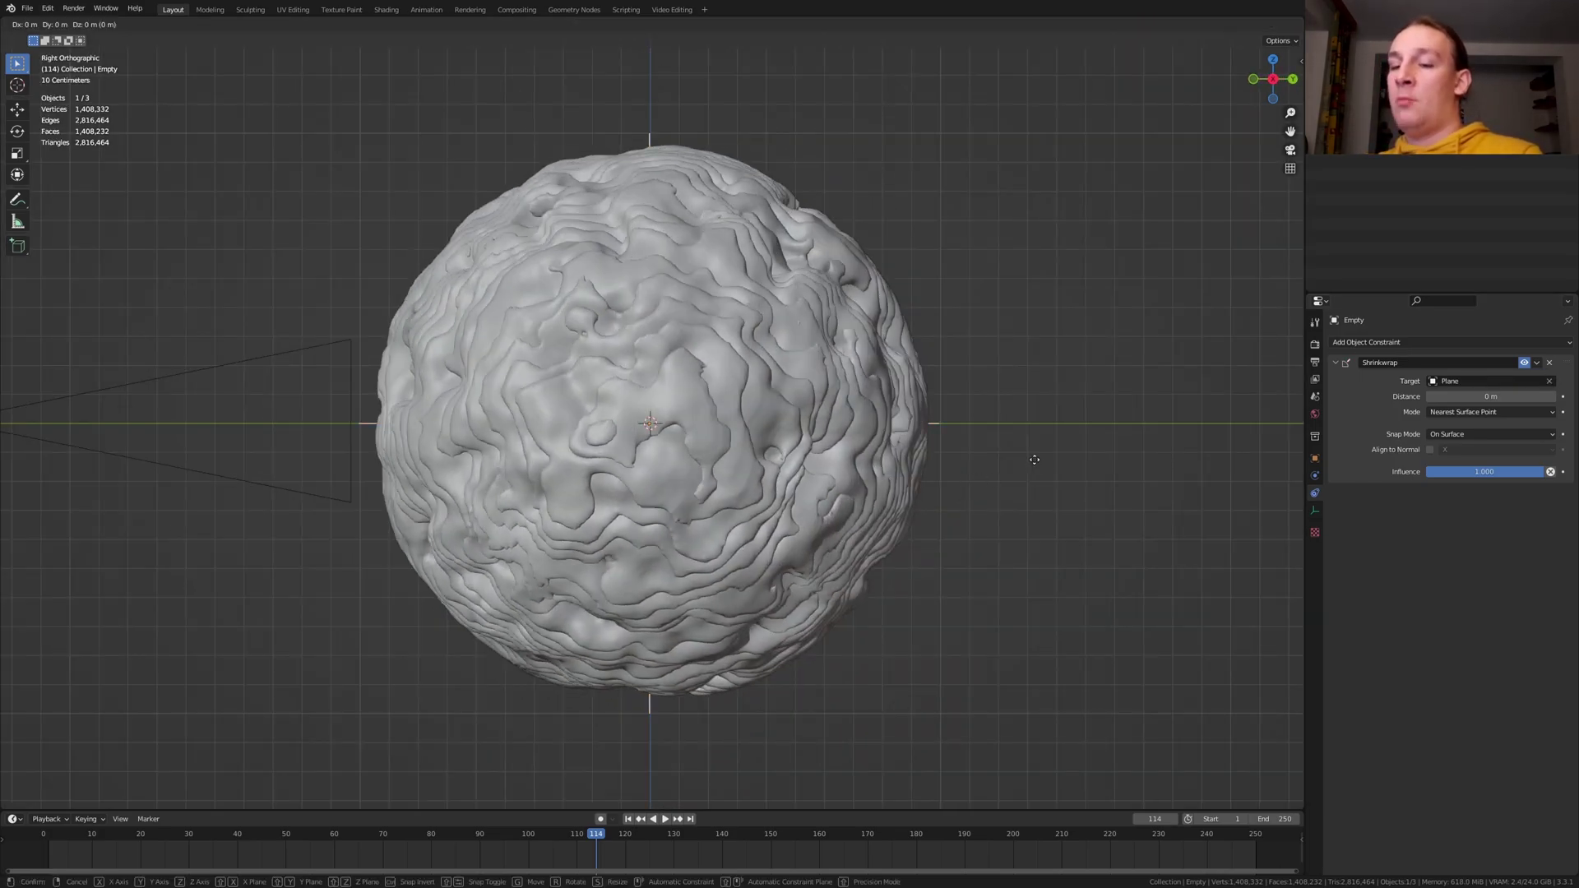
key(y)
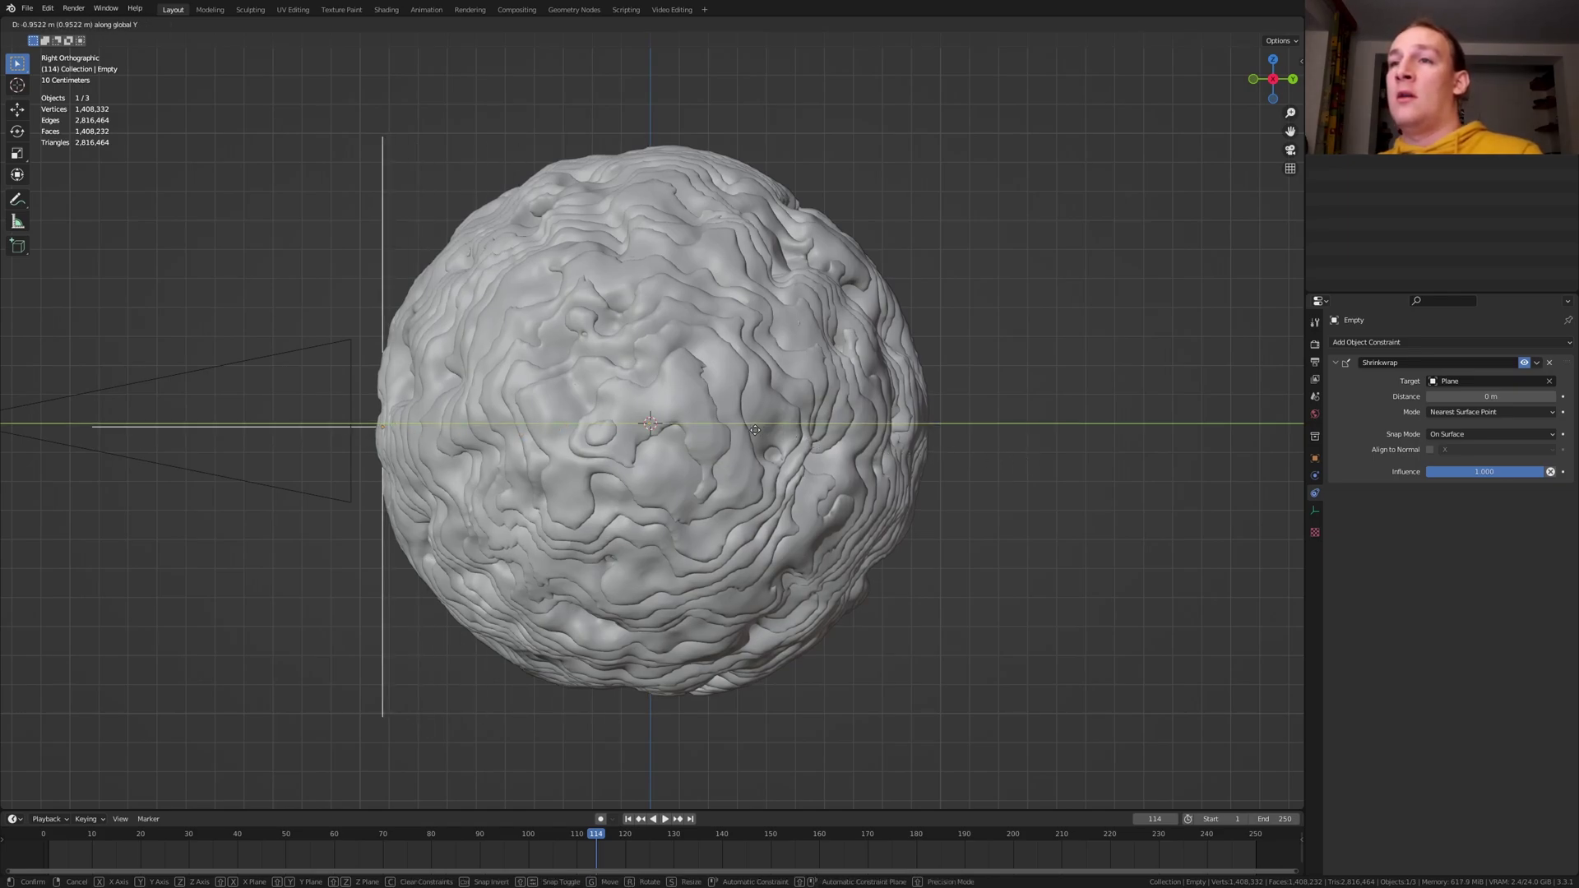
click(658, 406)
scroll(266, 452, up, 5)
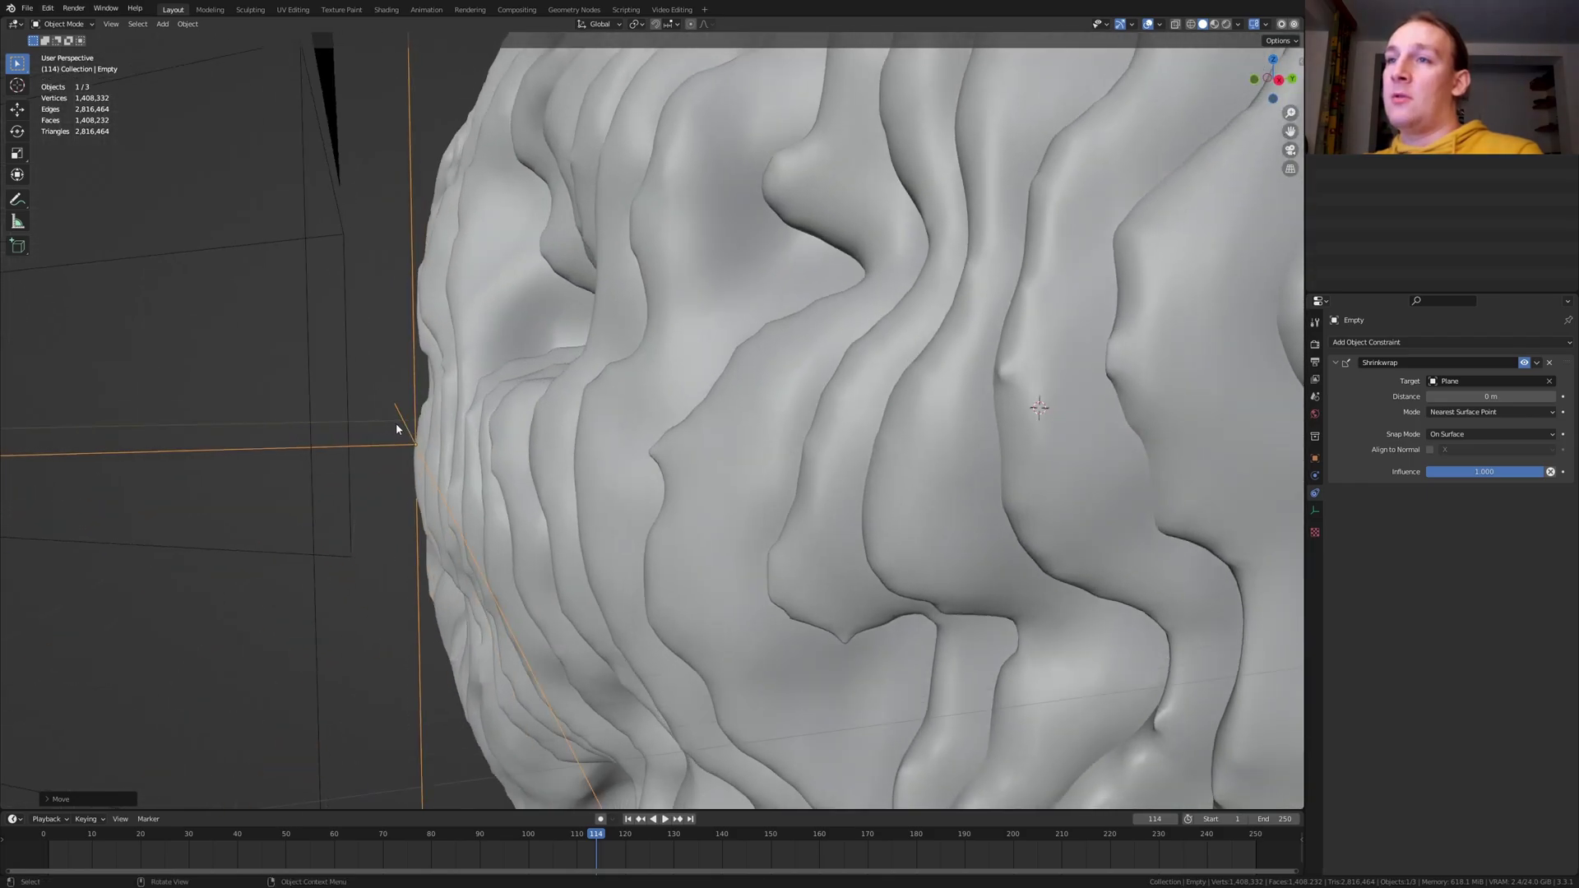
middle_drag(356, 418, 434, 436)
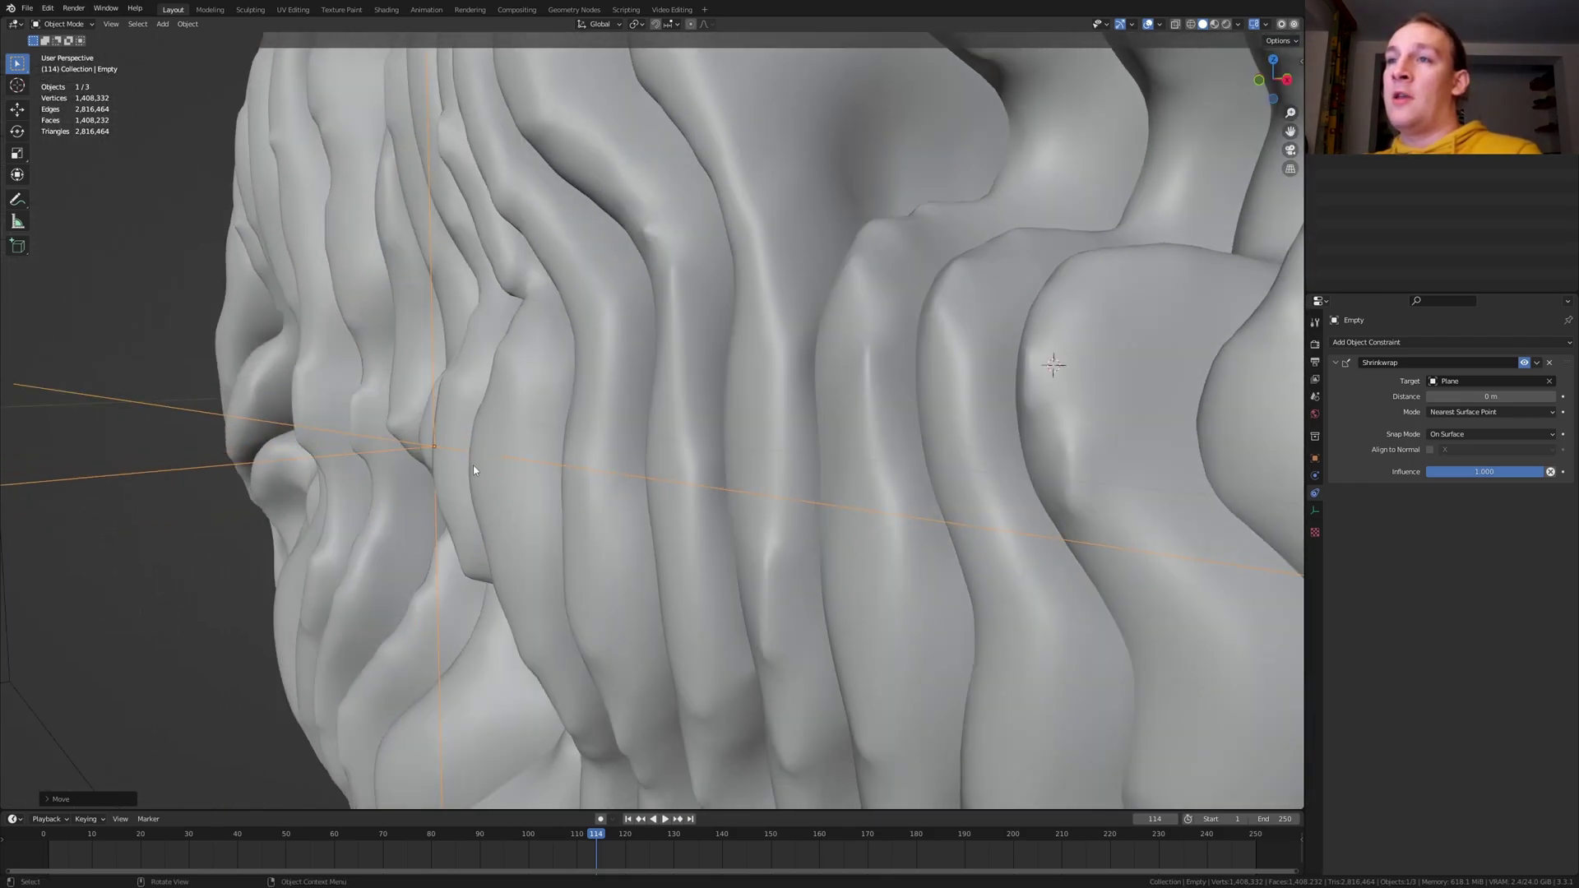
- Enable depth of field in the viewport shading and view through the camera
key(KP_0)
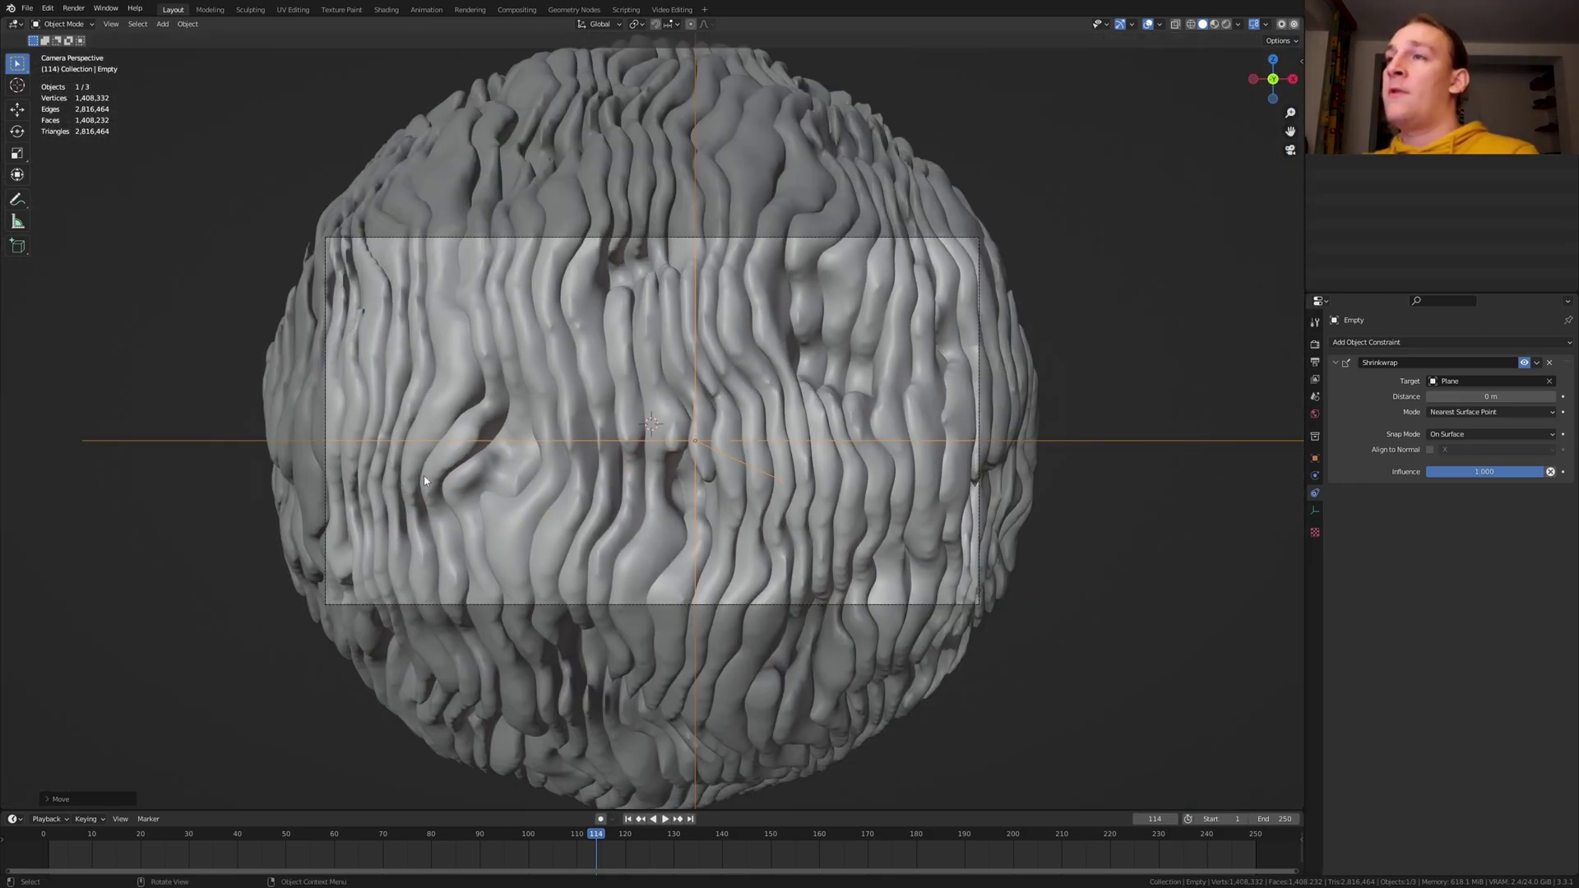
click(1241, 25)
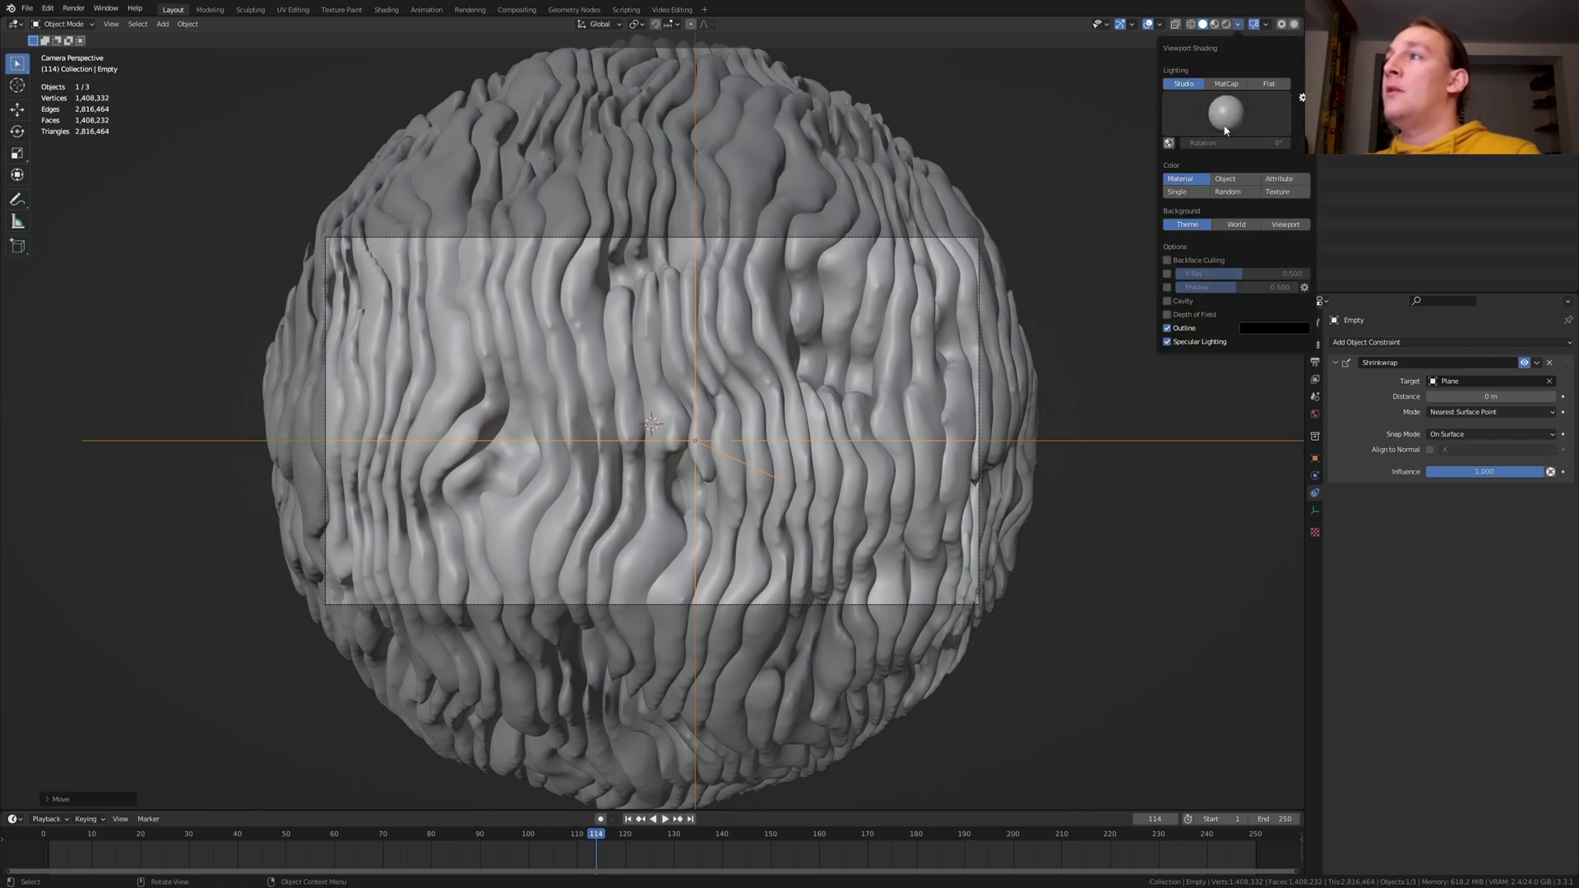
click(1168, 315)
scroll(710, 457, up, 2)
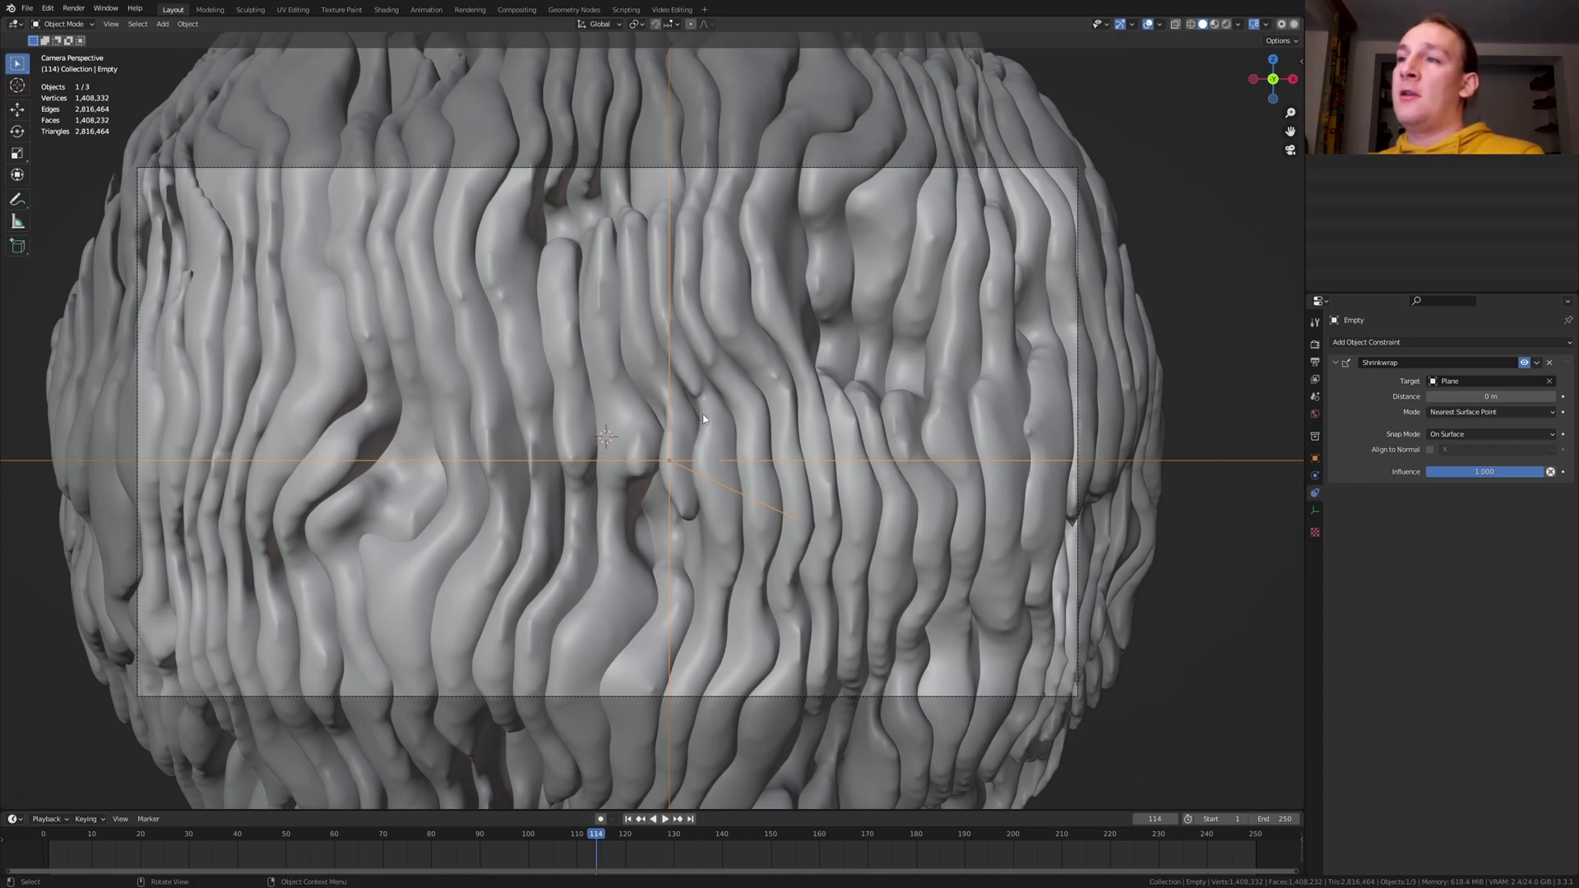
middle_drag(745, 406, 742, 442)
scroll(744, 443, up, 5)
scroll(716, 450, up, 2)
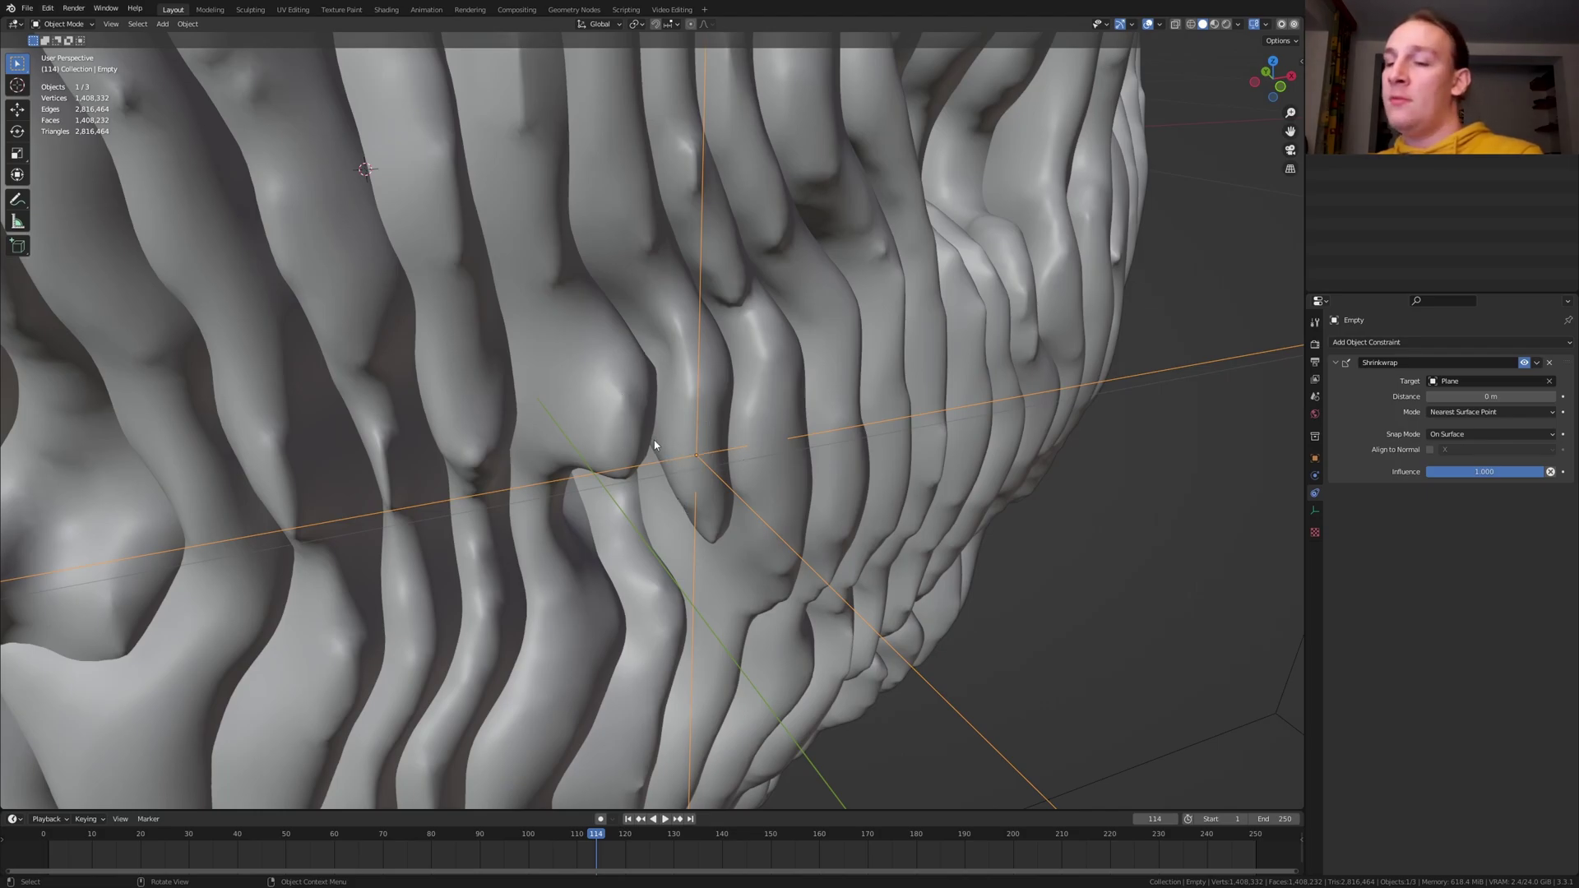
key(KP_0)
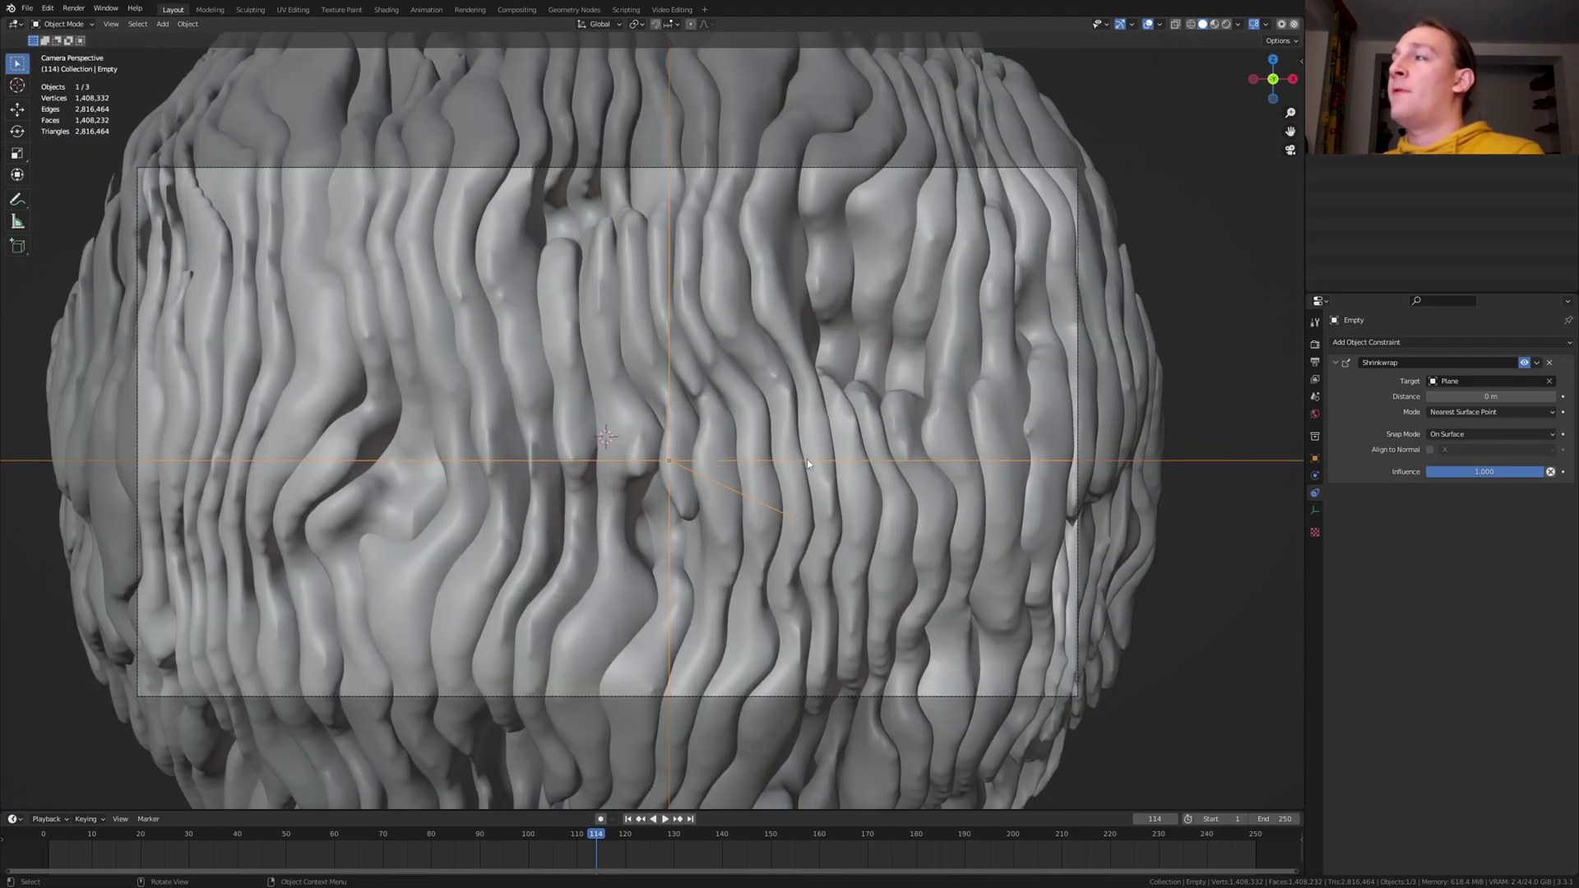
- Enable camera depth of field focused on the Empty with F-Stop 0.2
click(1078, 444)
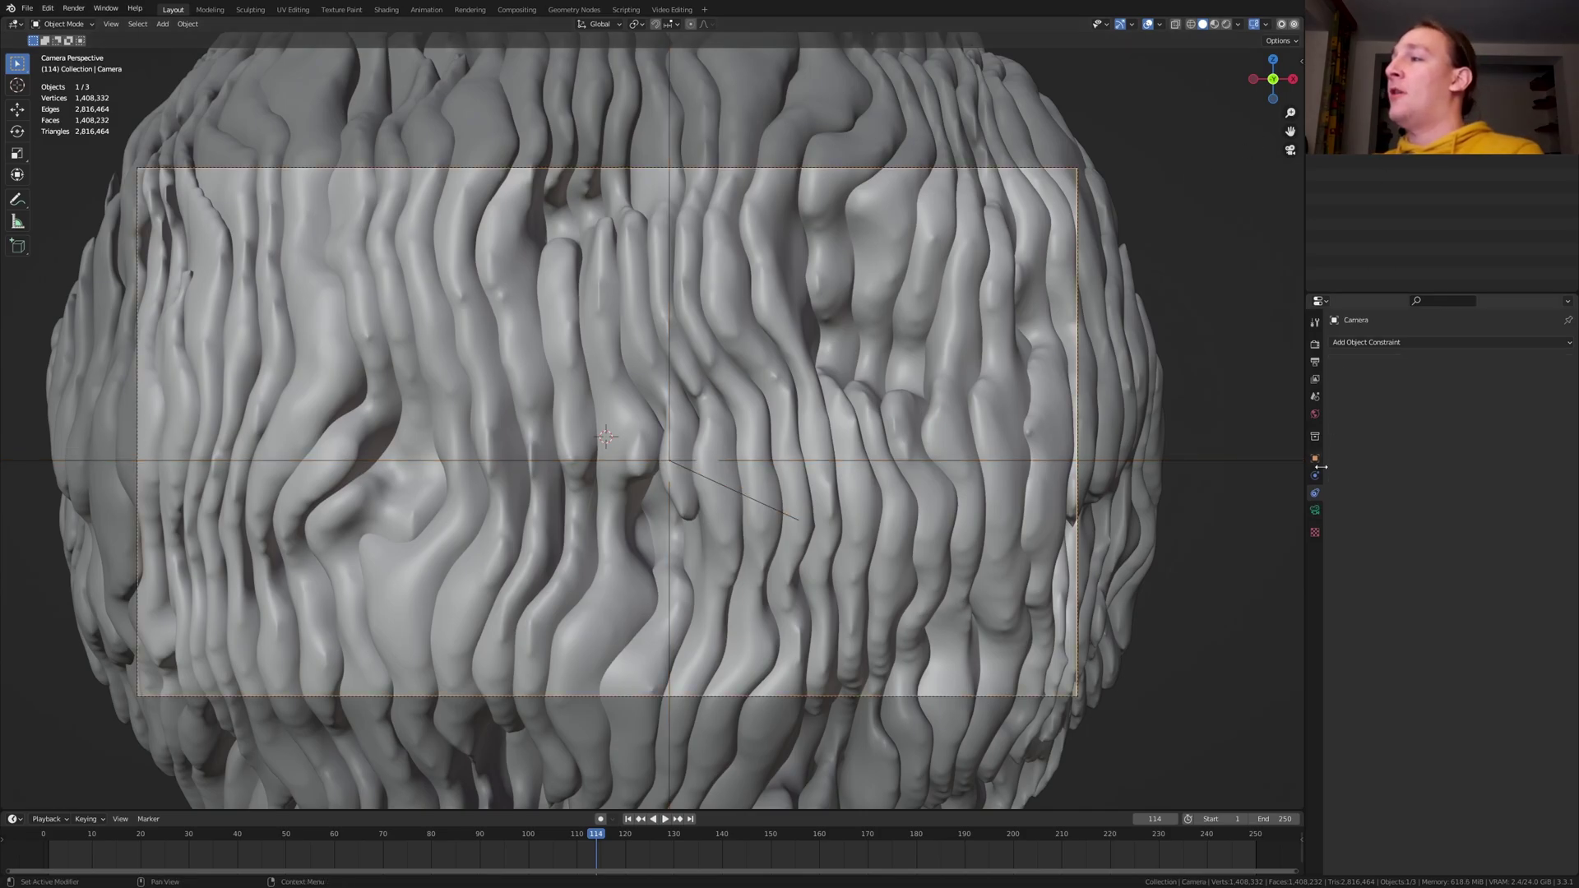
click(1315, 510)
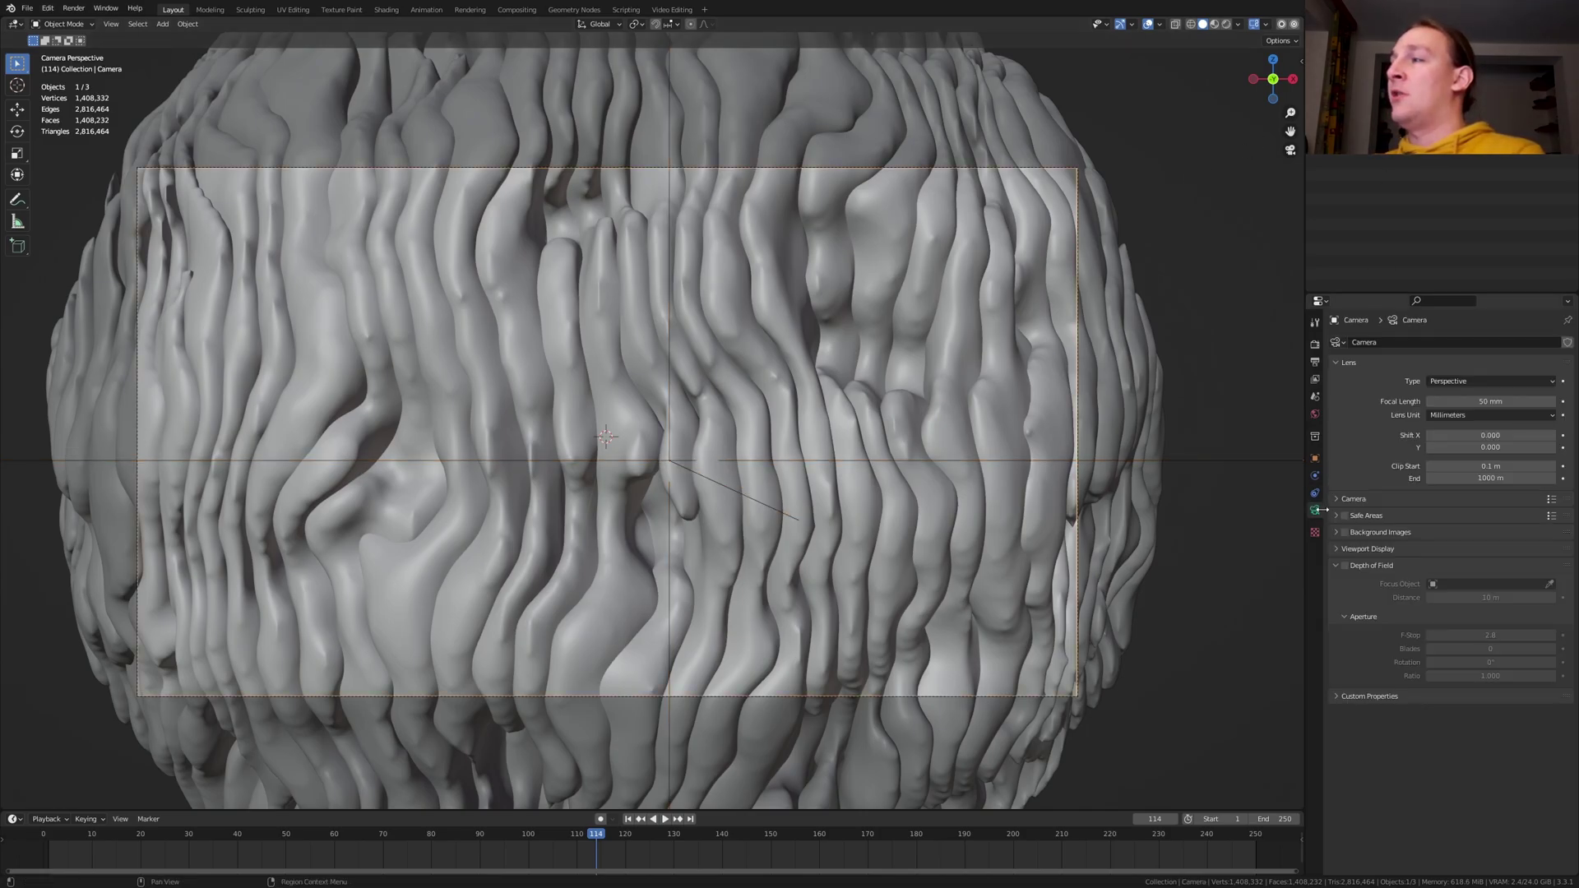
click(1344, 565)
click(1491, 584)
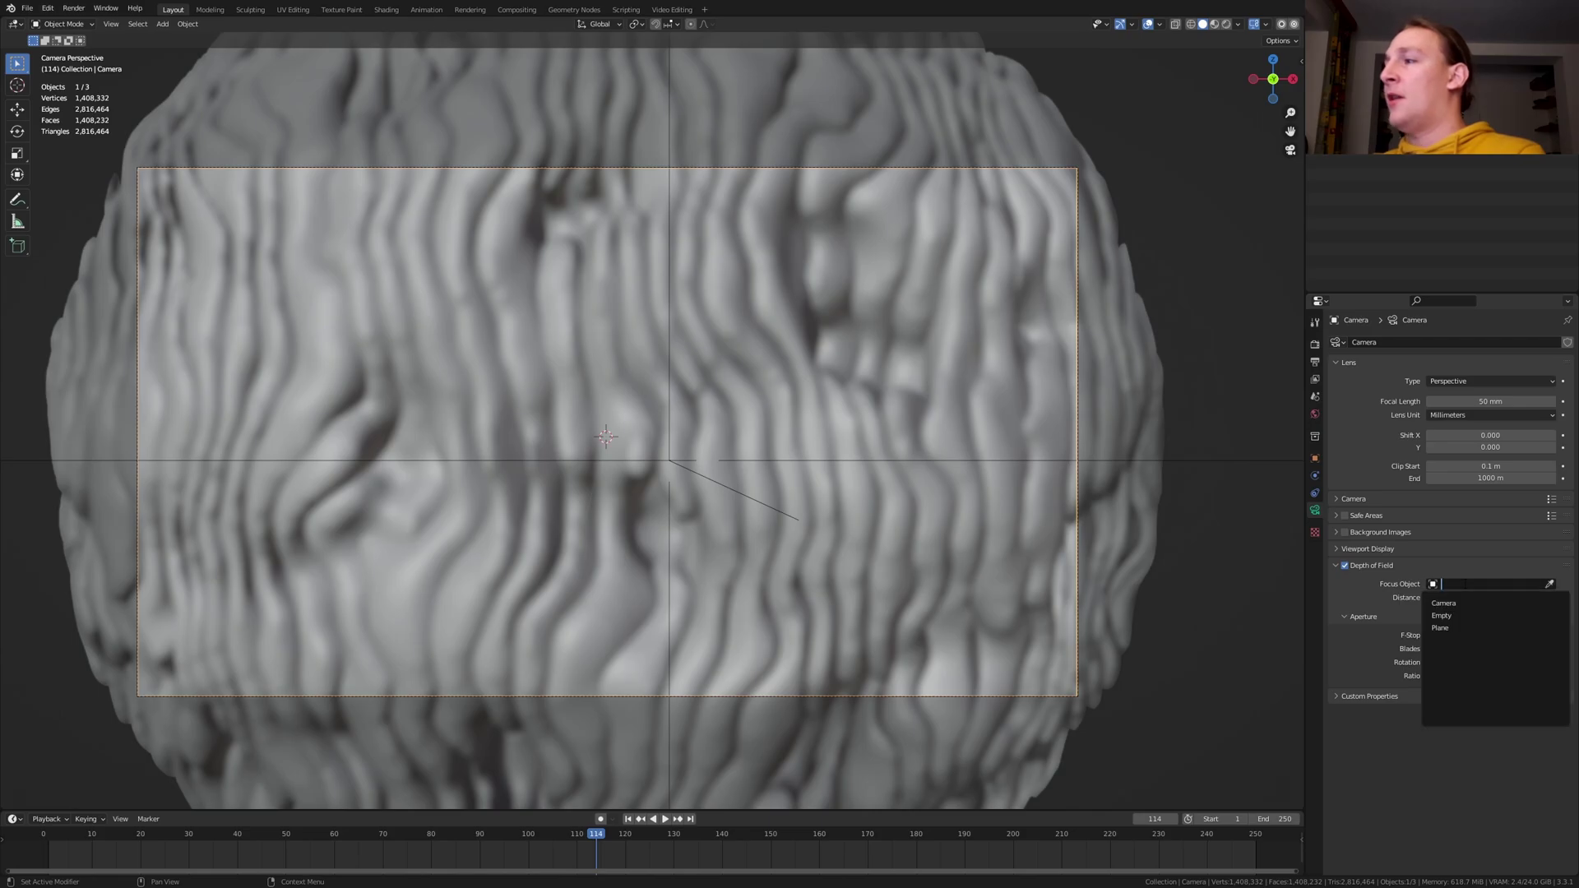
click(1468, 612)
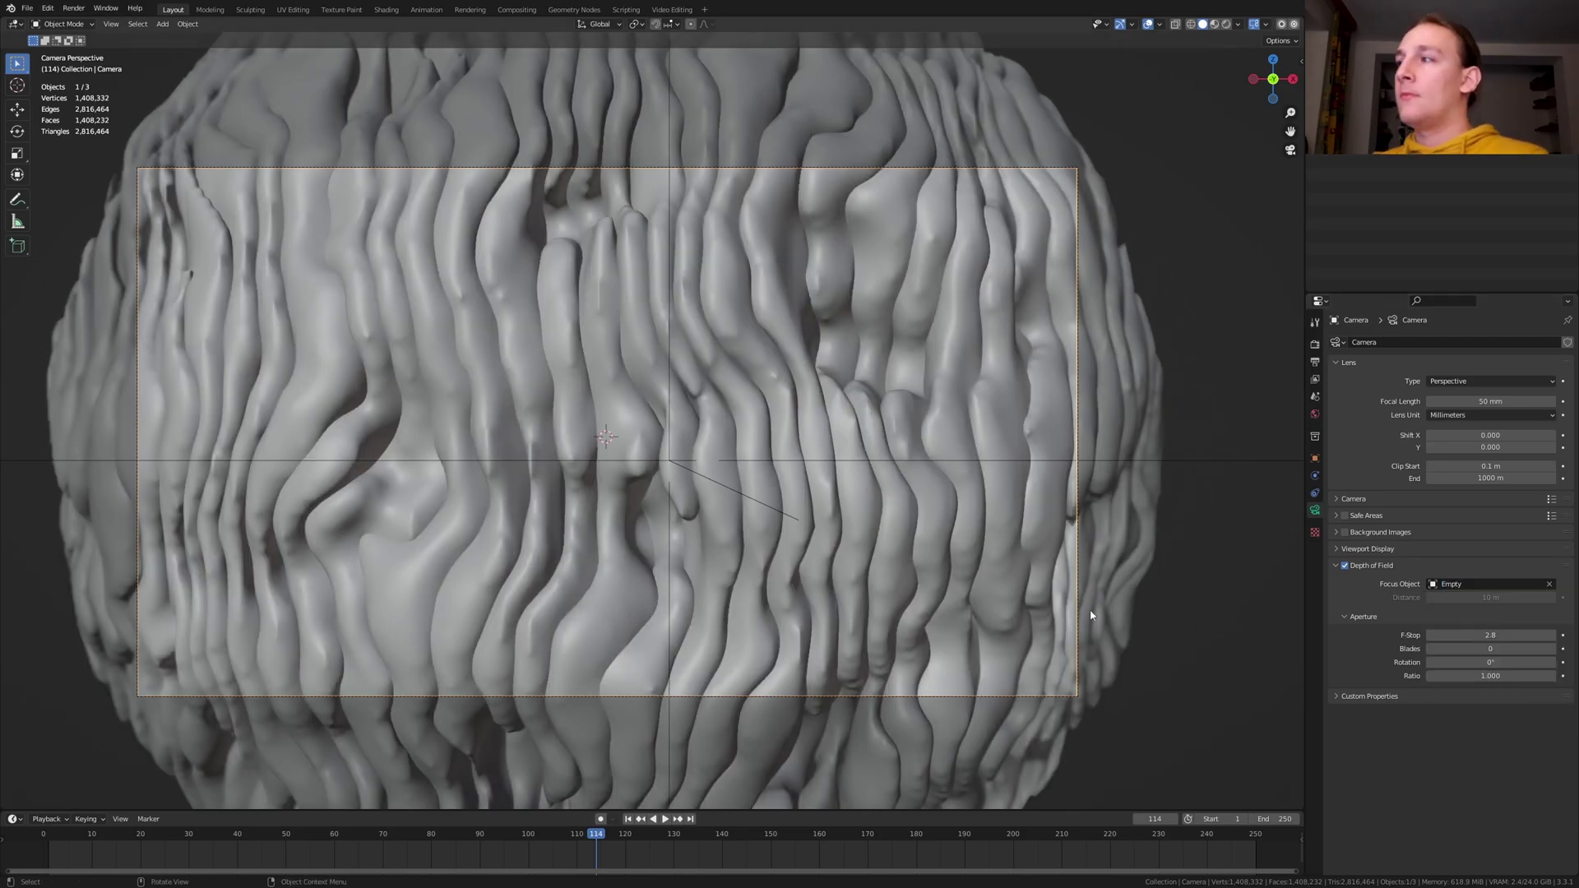
double_click(1485, 636)
text(0.2)
key(Return)
text(16)
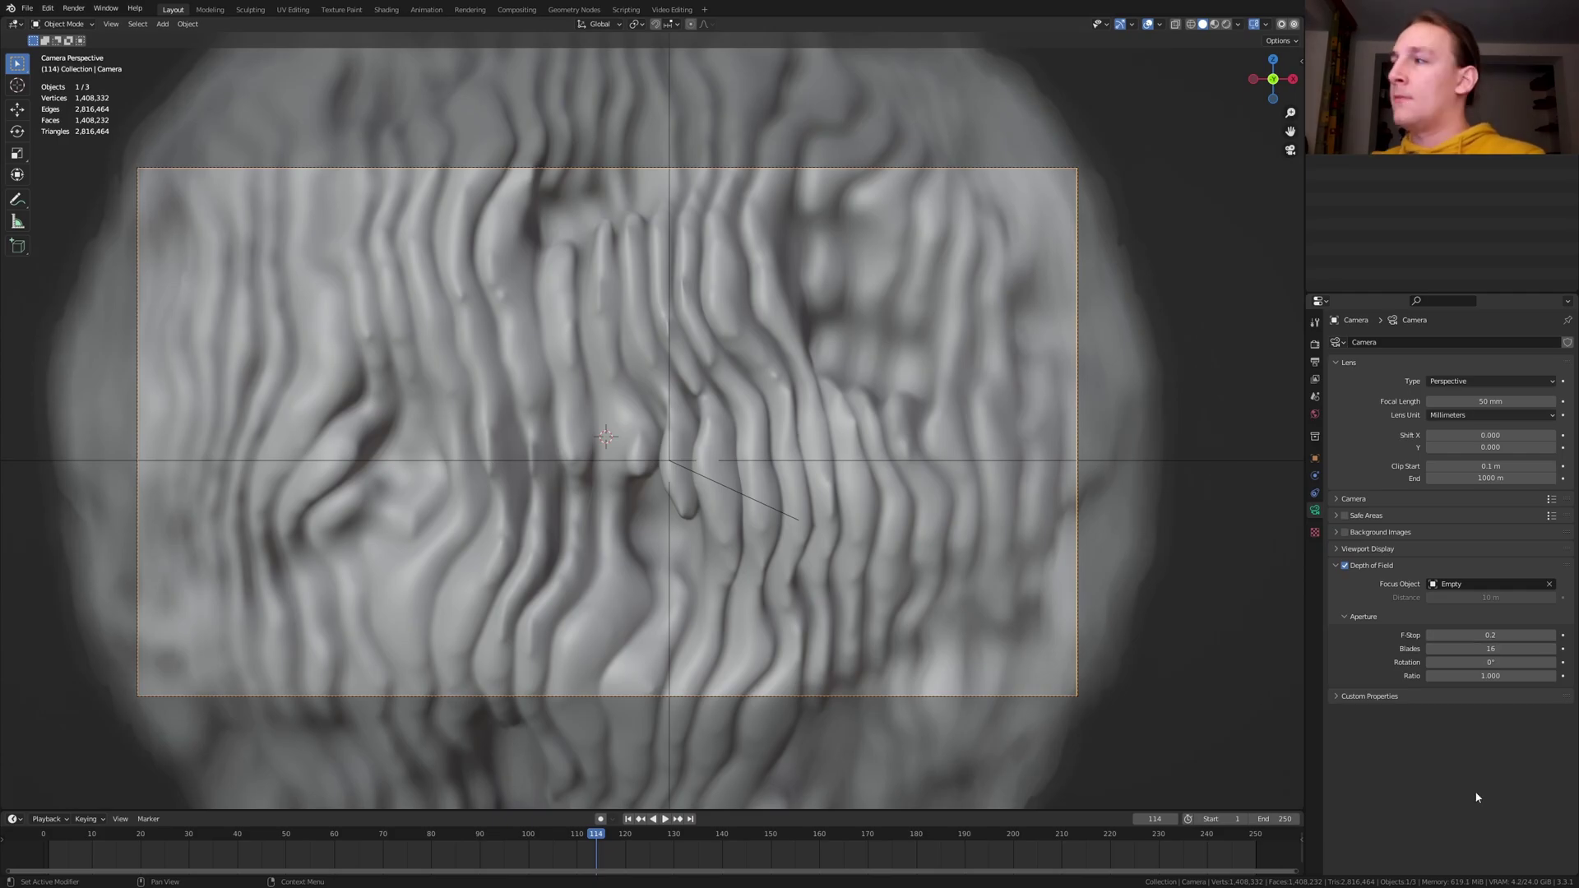
- Show Render Properties with Color Management expanded: Filmic, Very High Contrast look
click(1315, 349)
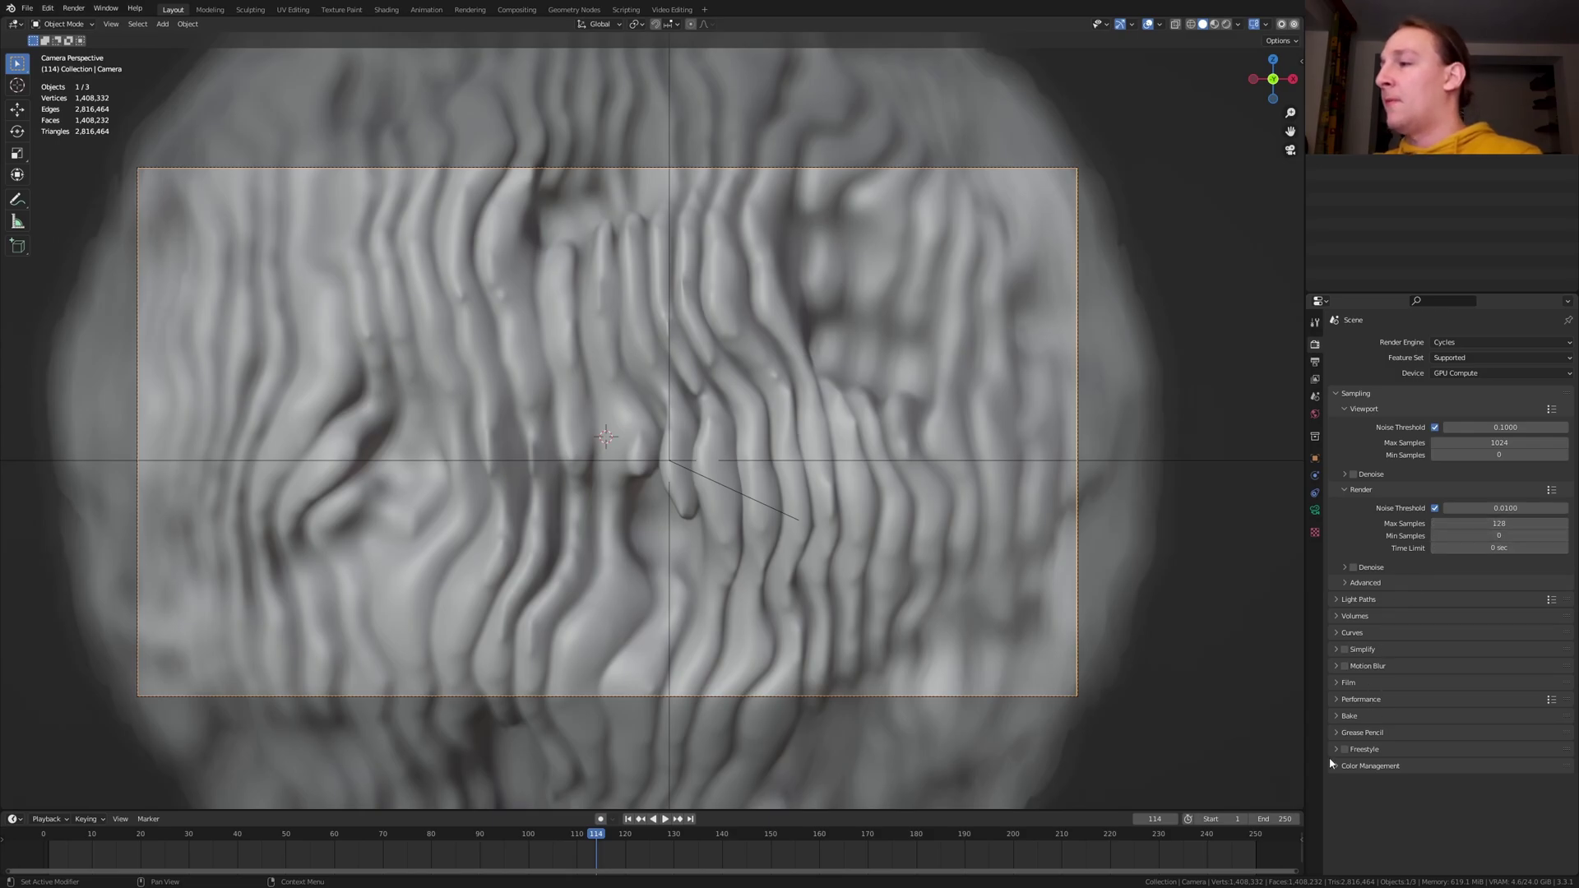
click(1349, 766)
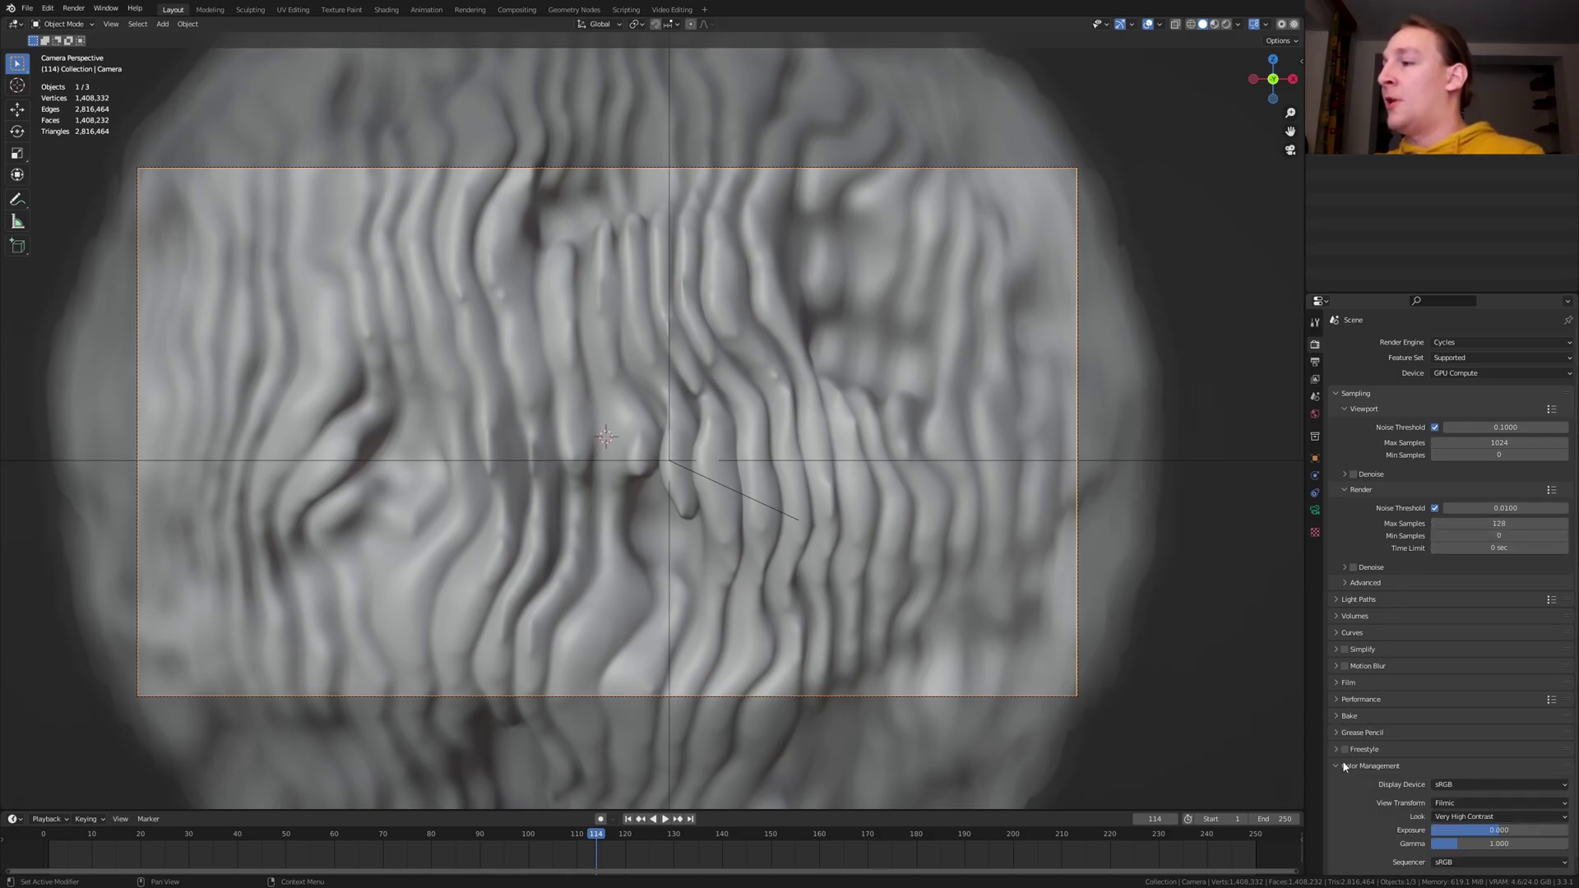
scroll(1344, 761, down, 1)
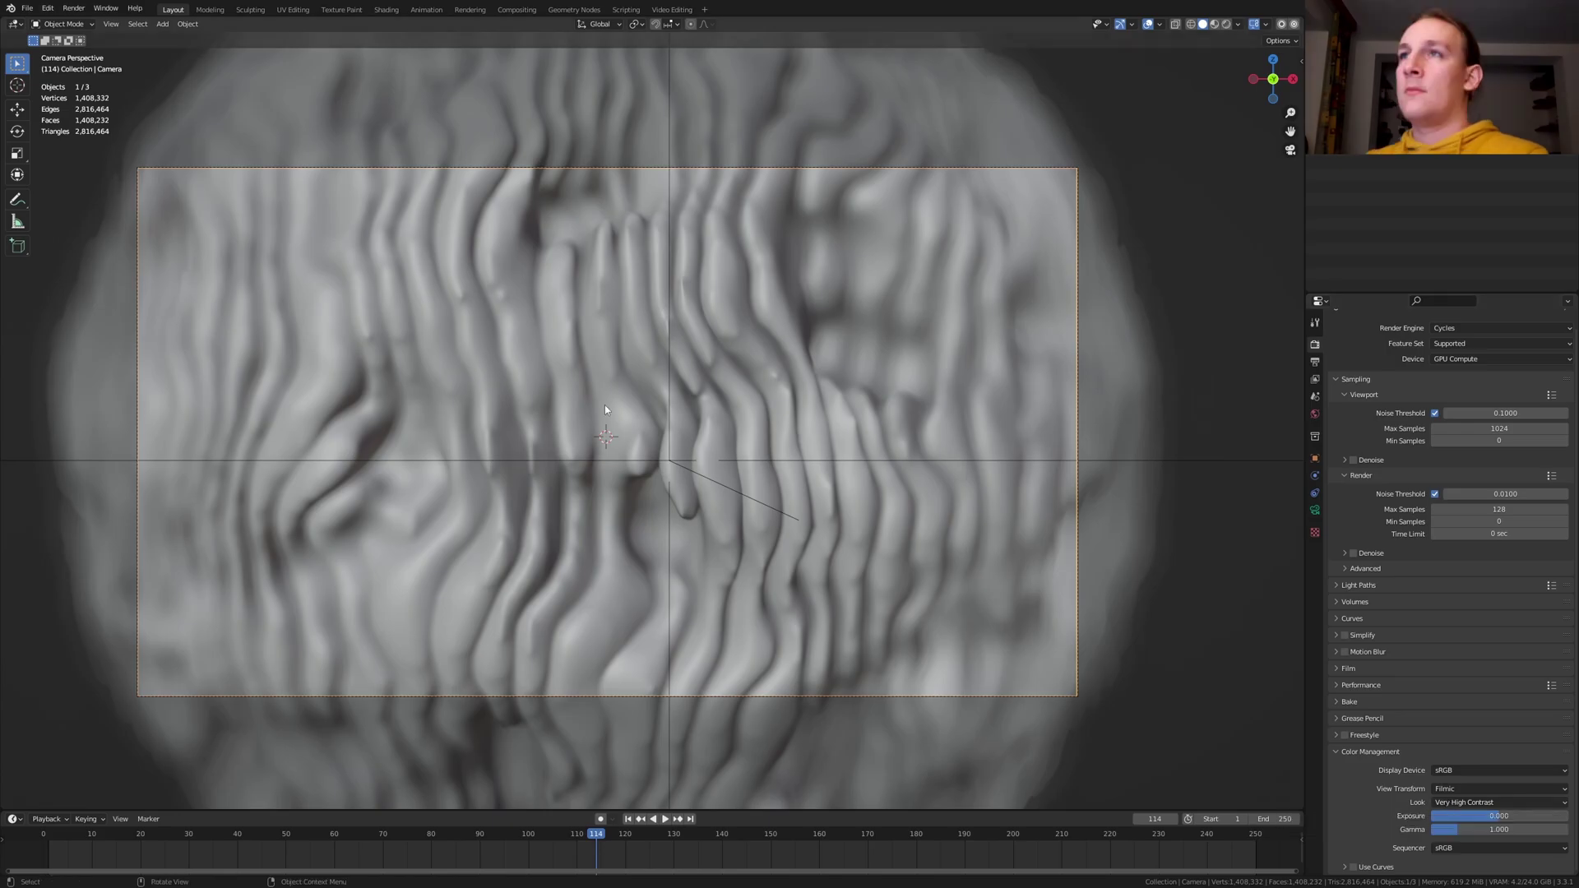
- In the Compositing workspace, show output settings: 1920×1080, 8-bit RGBA PNG to /tmp
click(516, 10)
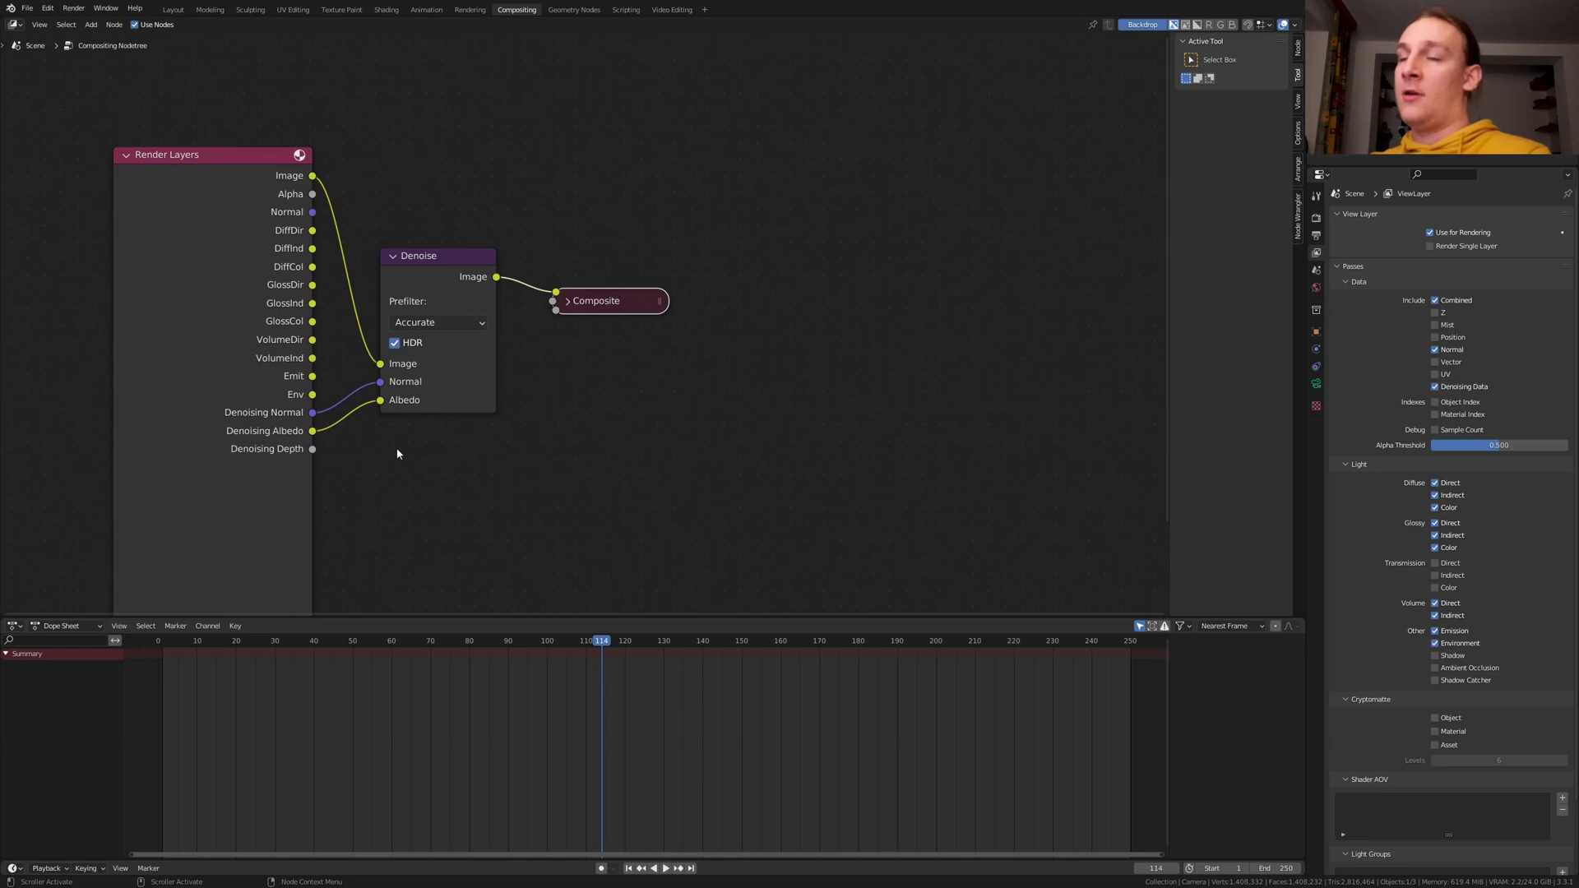
click(966, 344)
click(1317, 243)
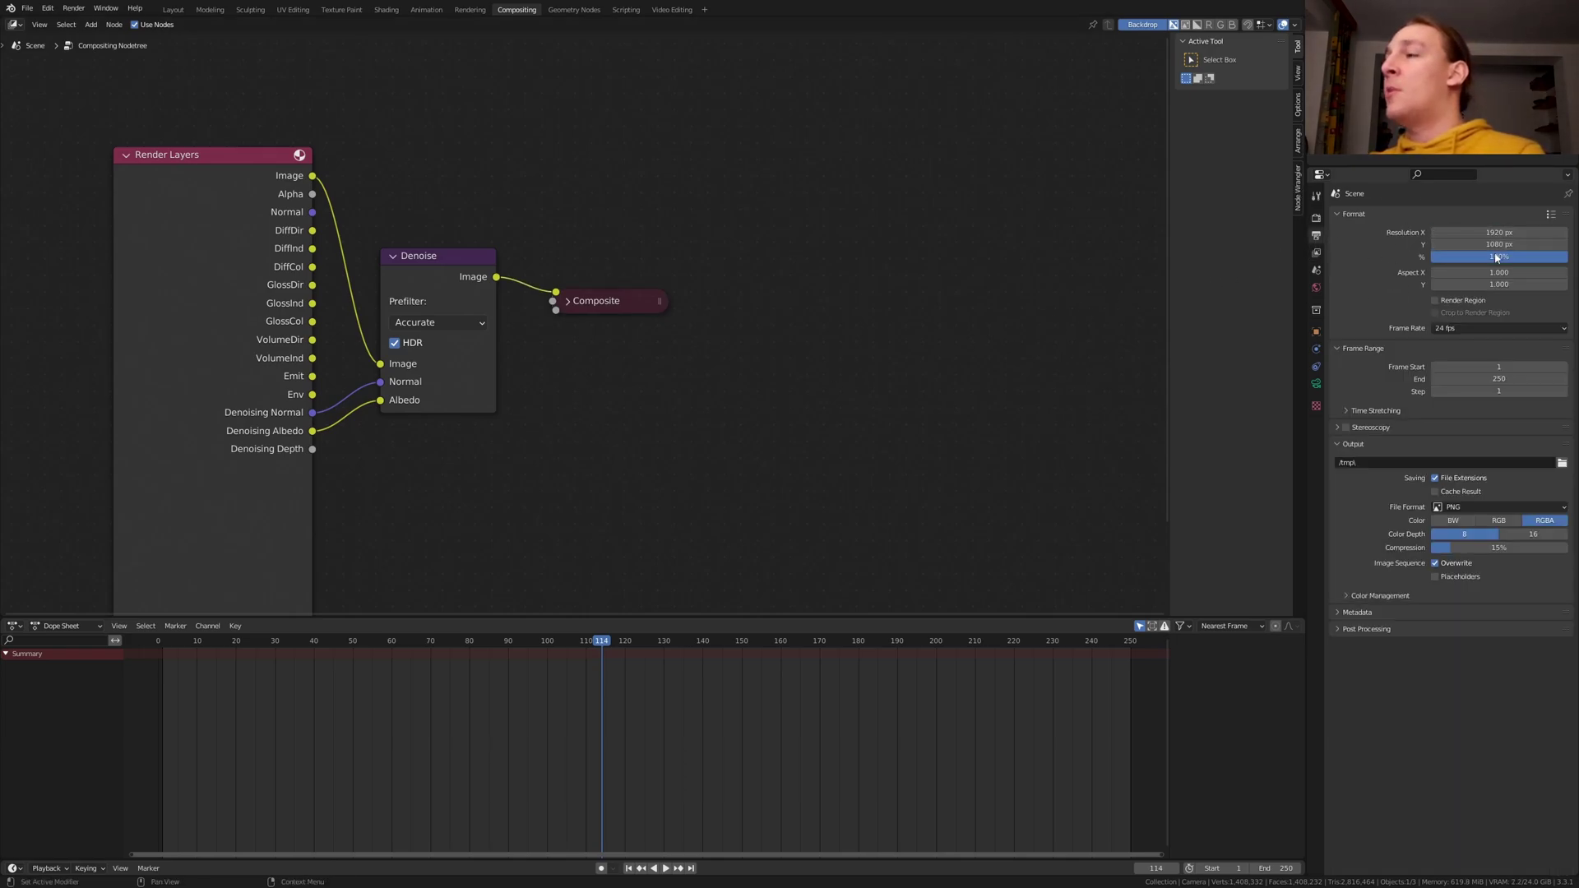
- Set the render output path to Rendered_Images/Rendered_Images_ and the file format to JPEG
click(1562, 464)
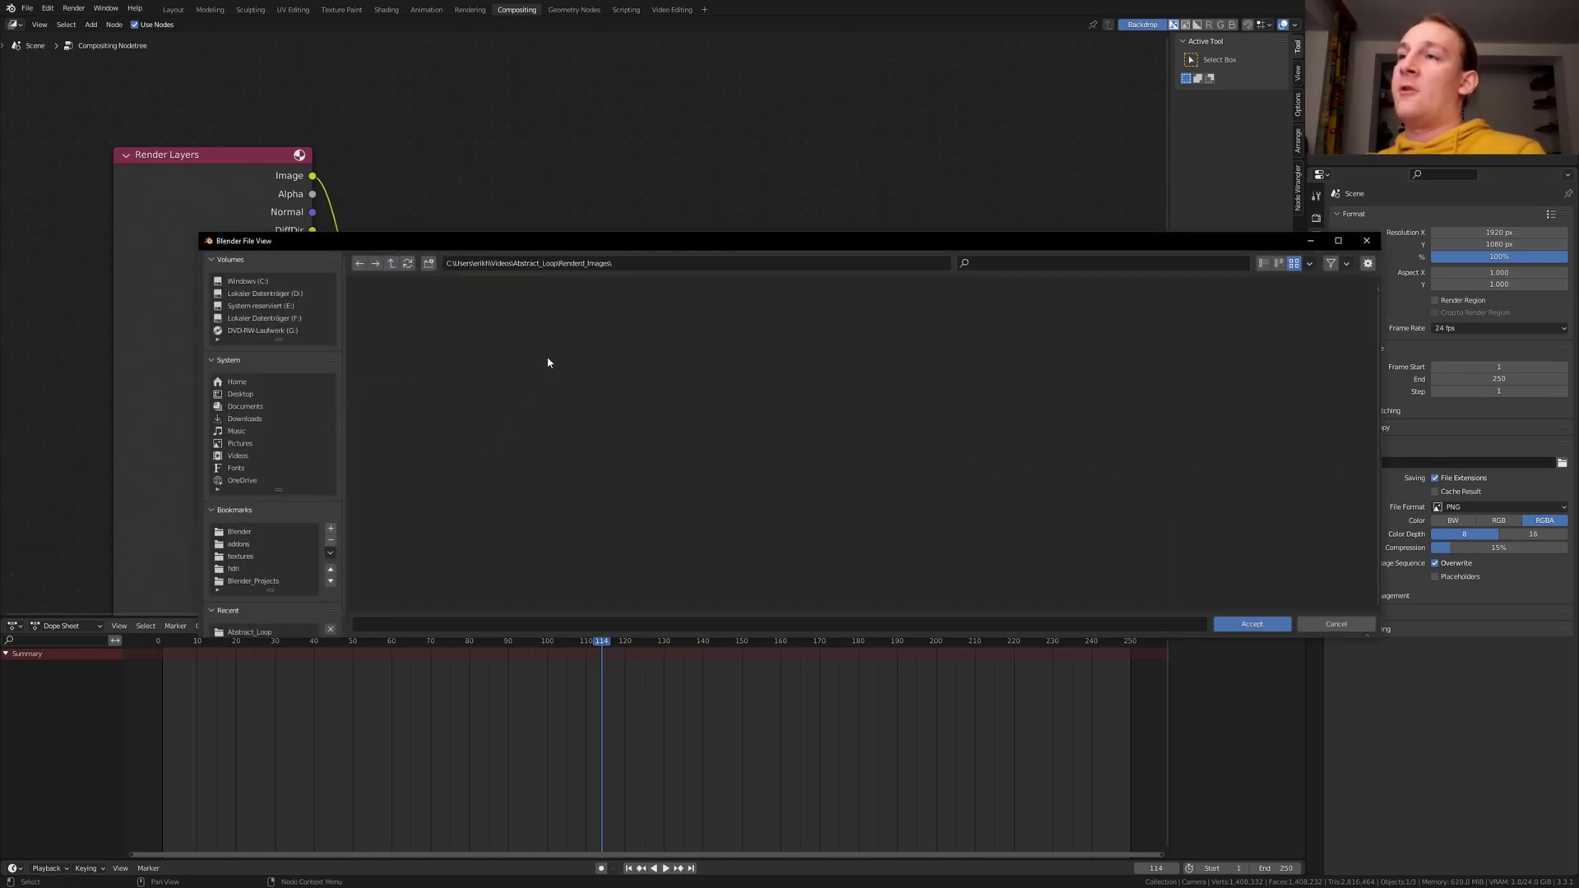
click(404, 626)
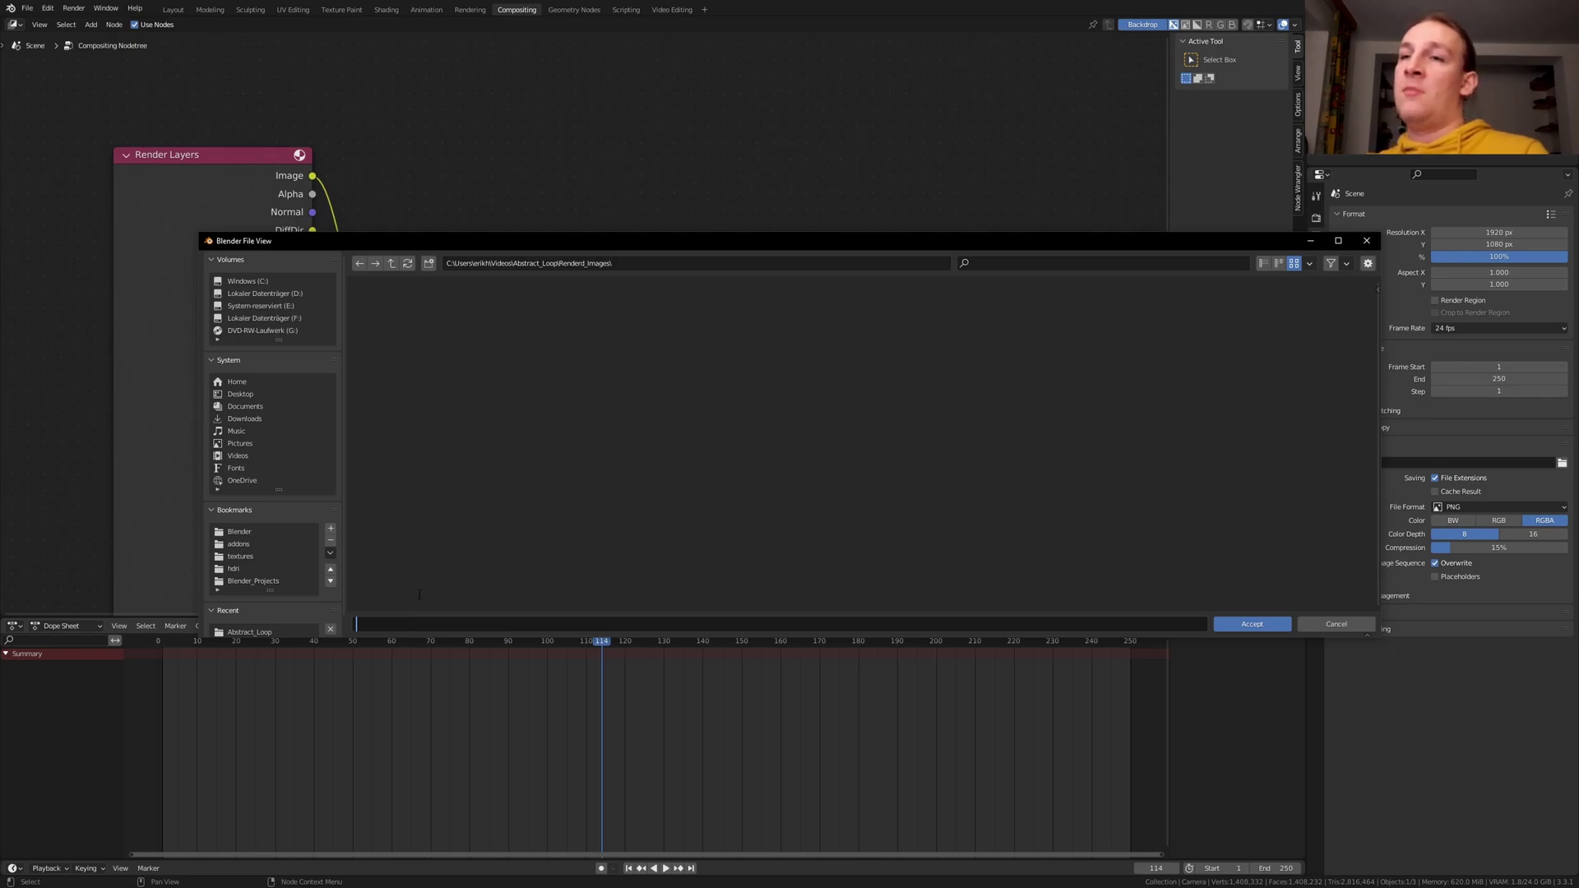
text(Rendered_Images_)
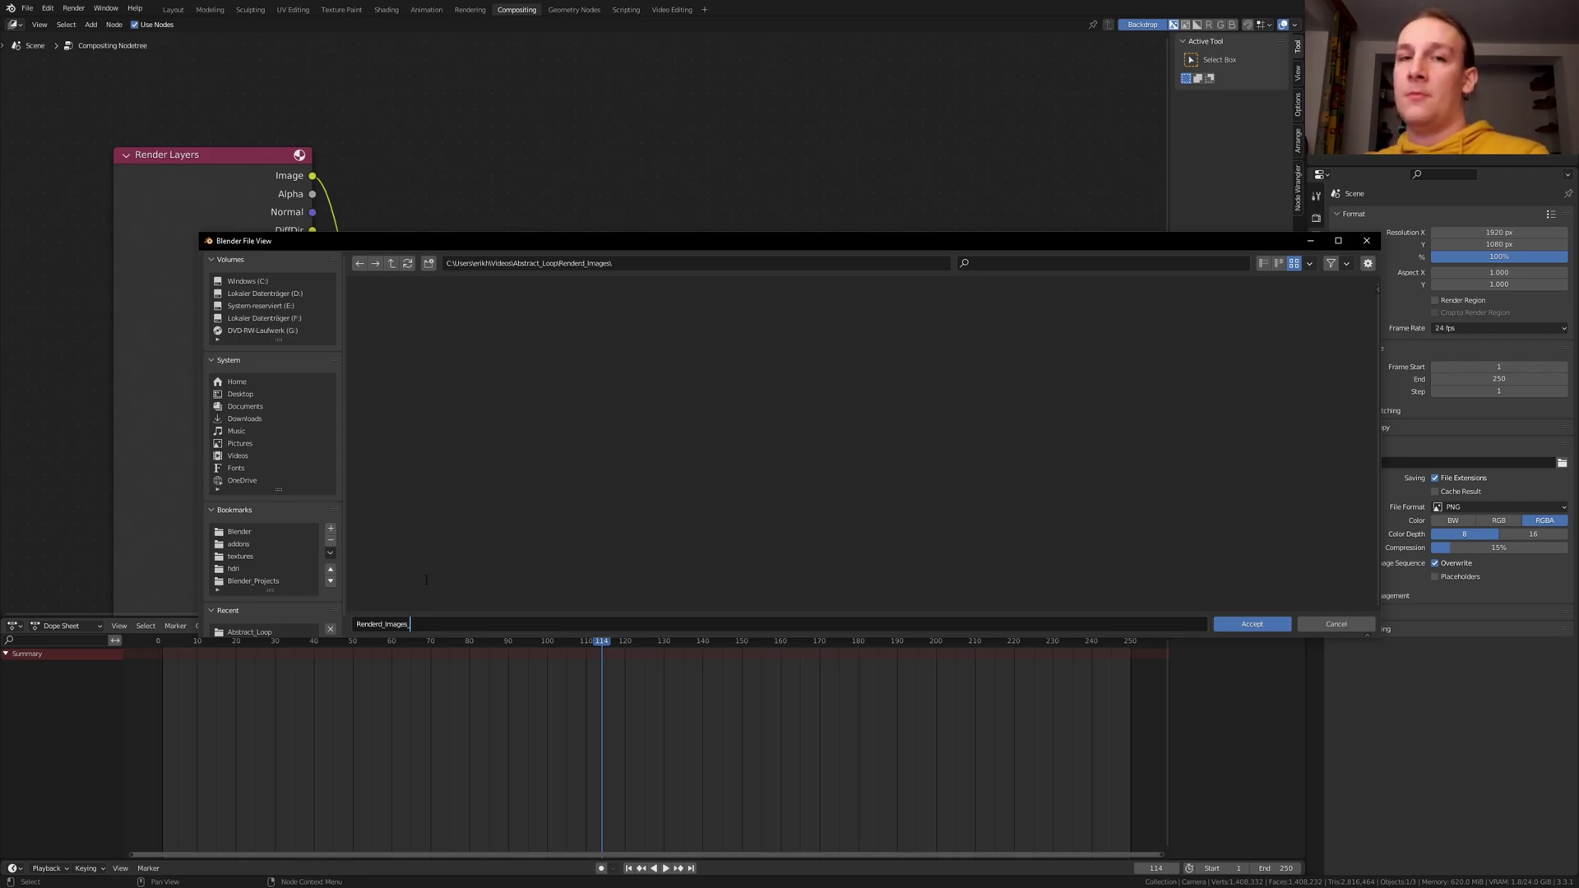
click(1252, 624)
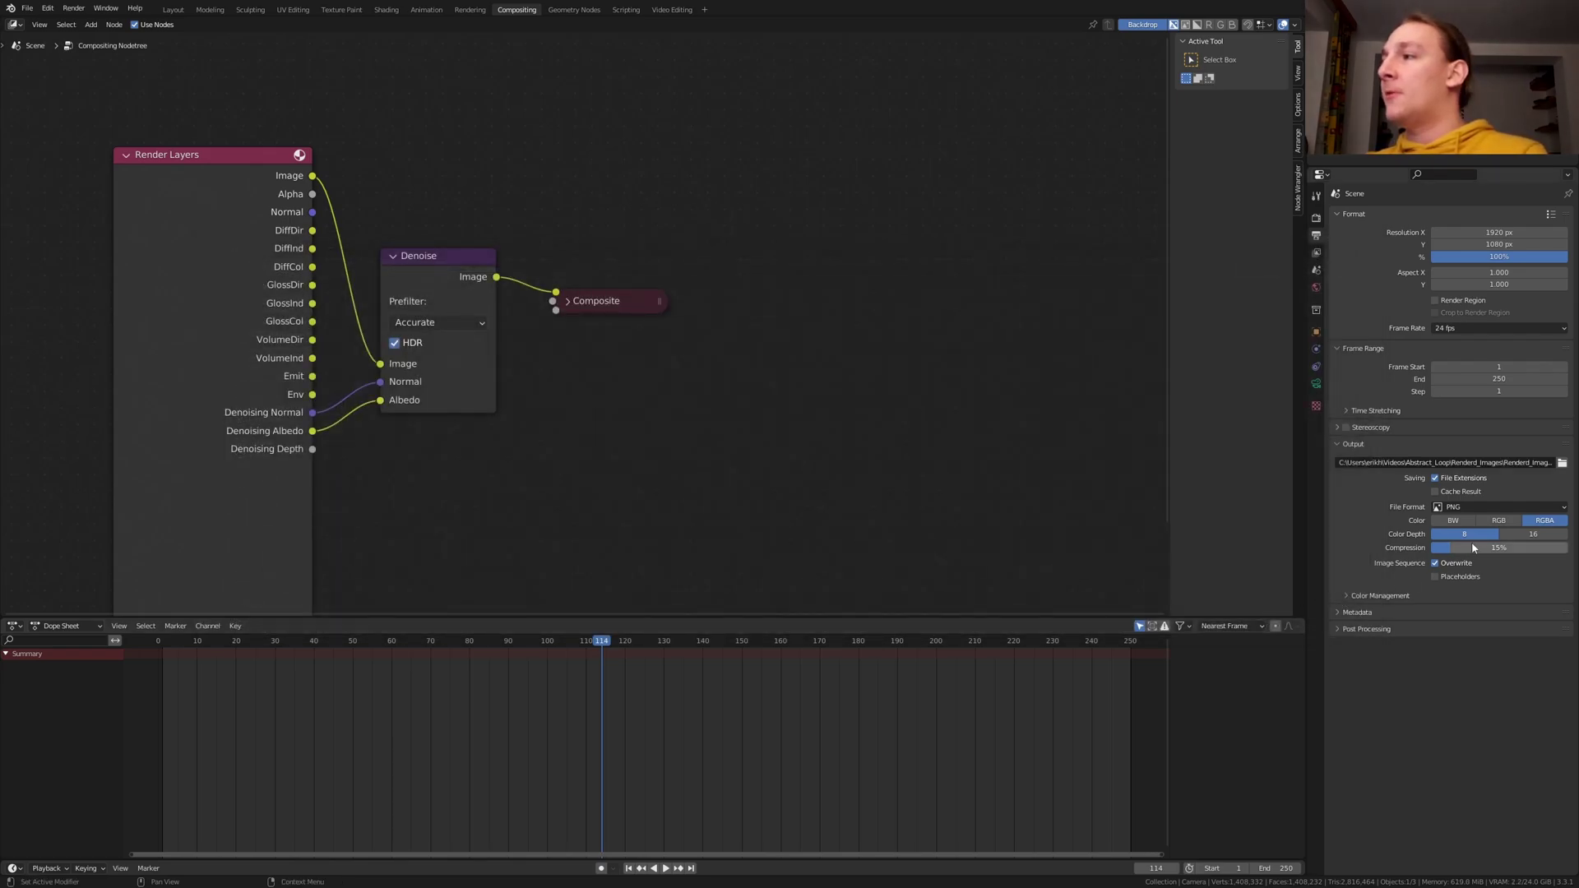
click(1457, 508)
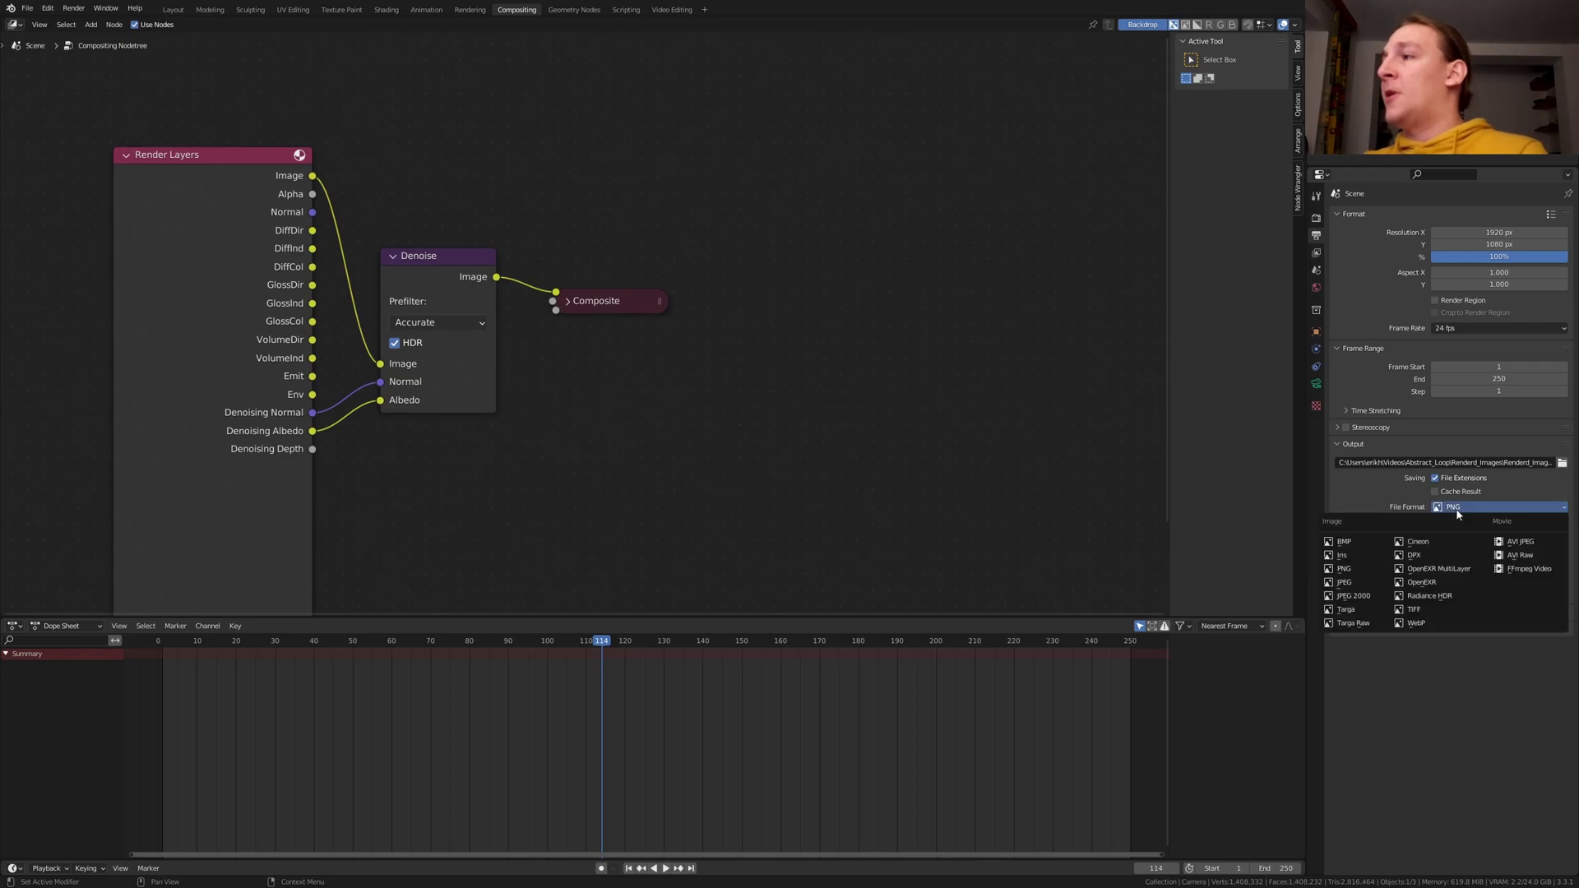
click(1344, 582)
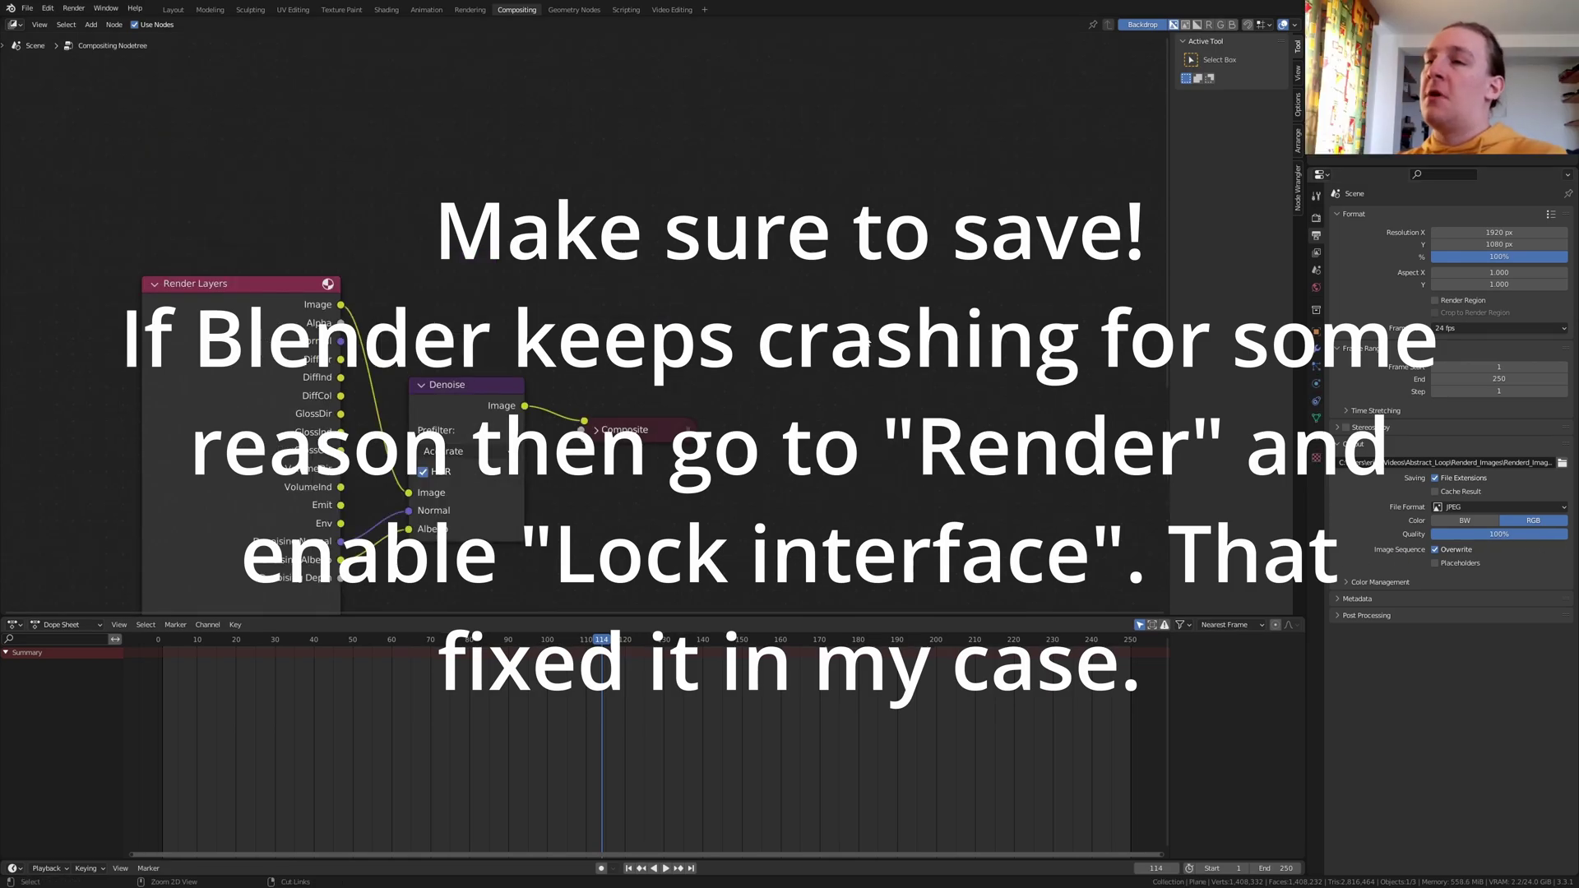
- Render the full animation with Ctrl+F12 to produce the JPEG frame sequence
key(ctrl+F12)
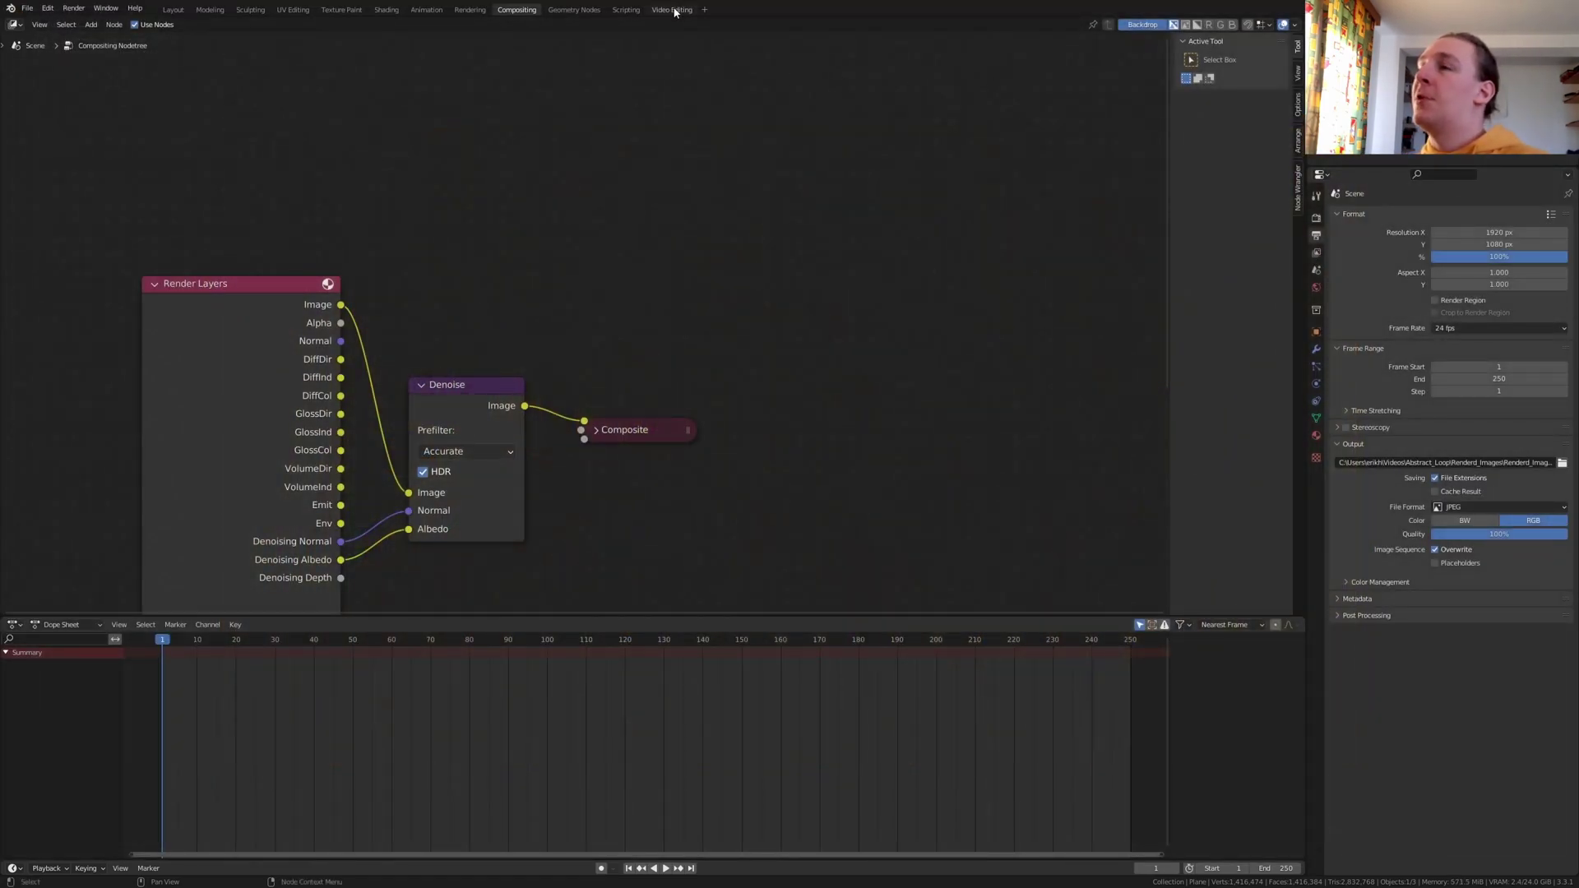
- Switch to the Video Editing workspace and output FFmpeg Video in an MPEG-4 container at High Quality
click(672, 10)
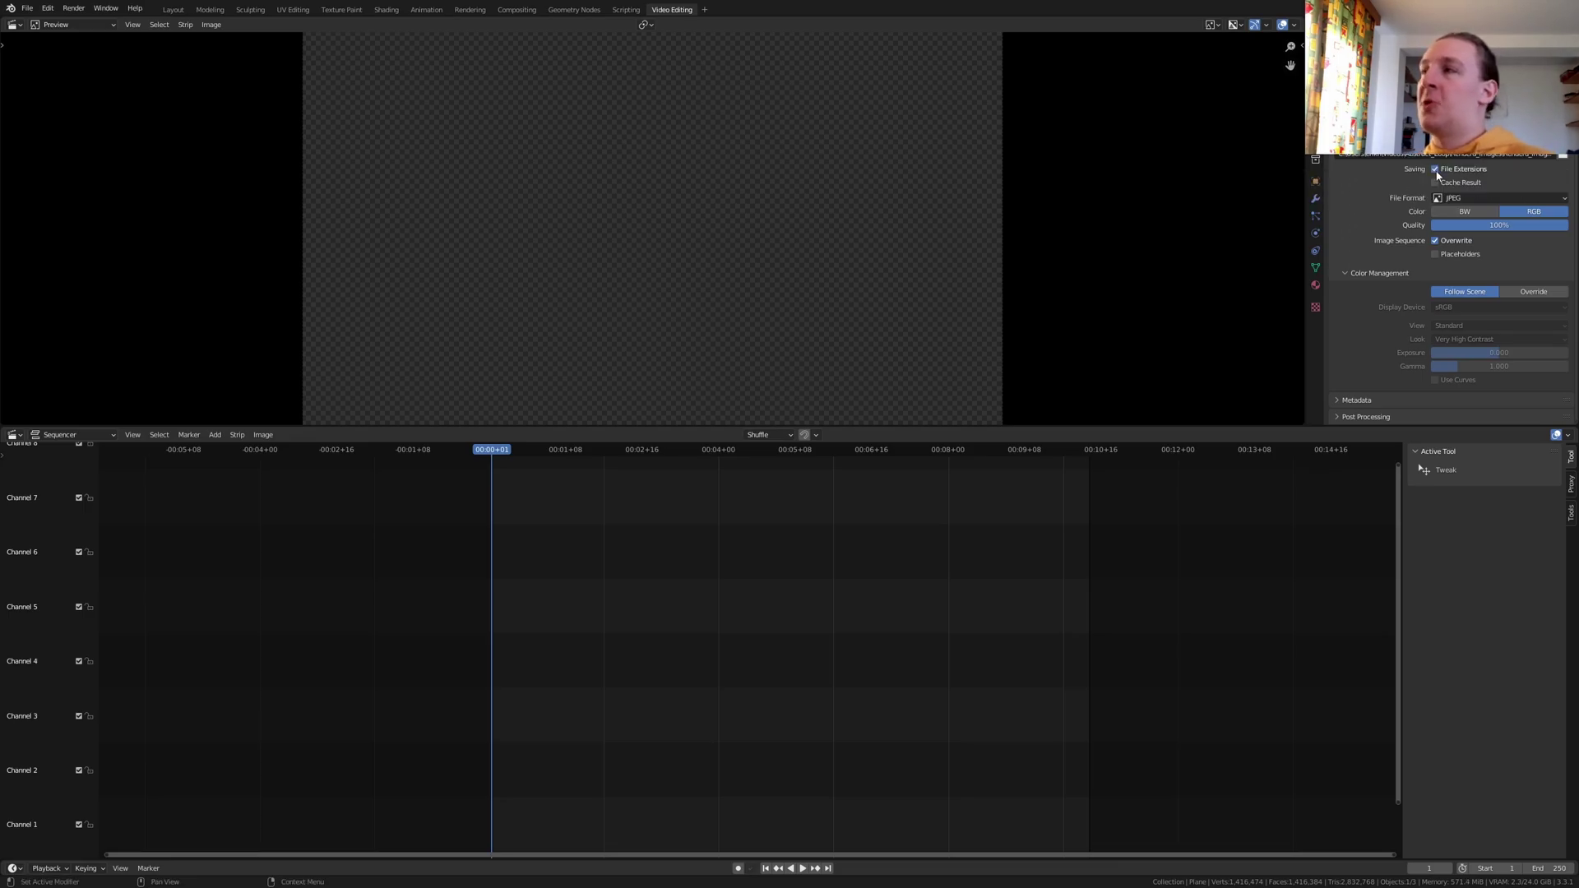
click(1473, 201)
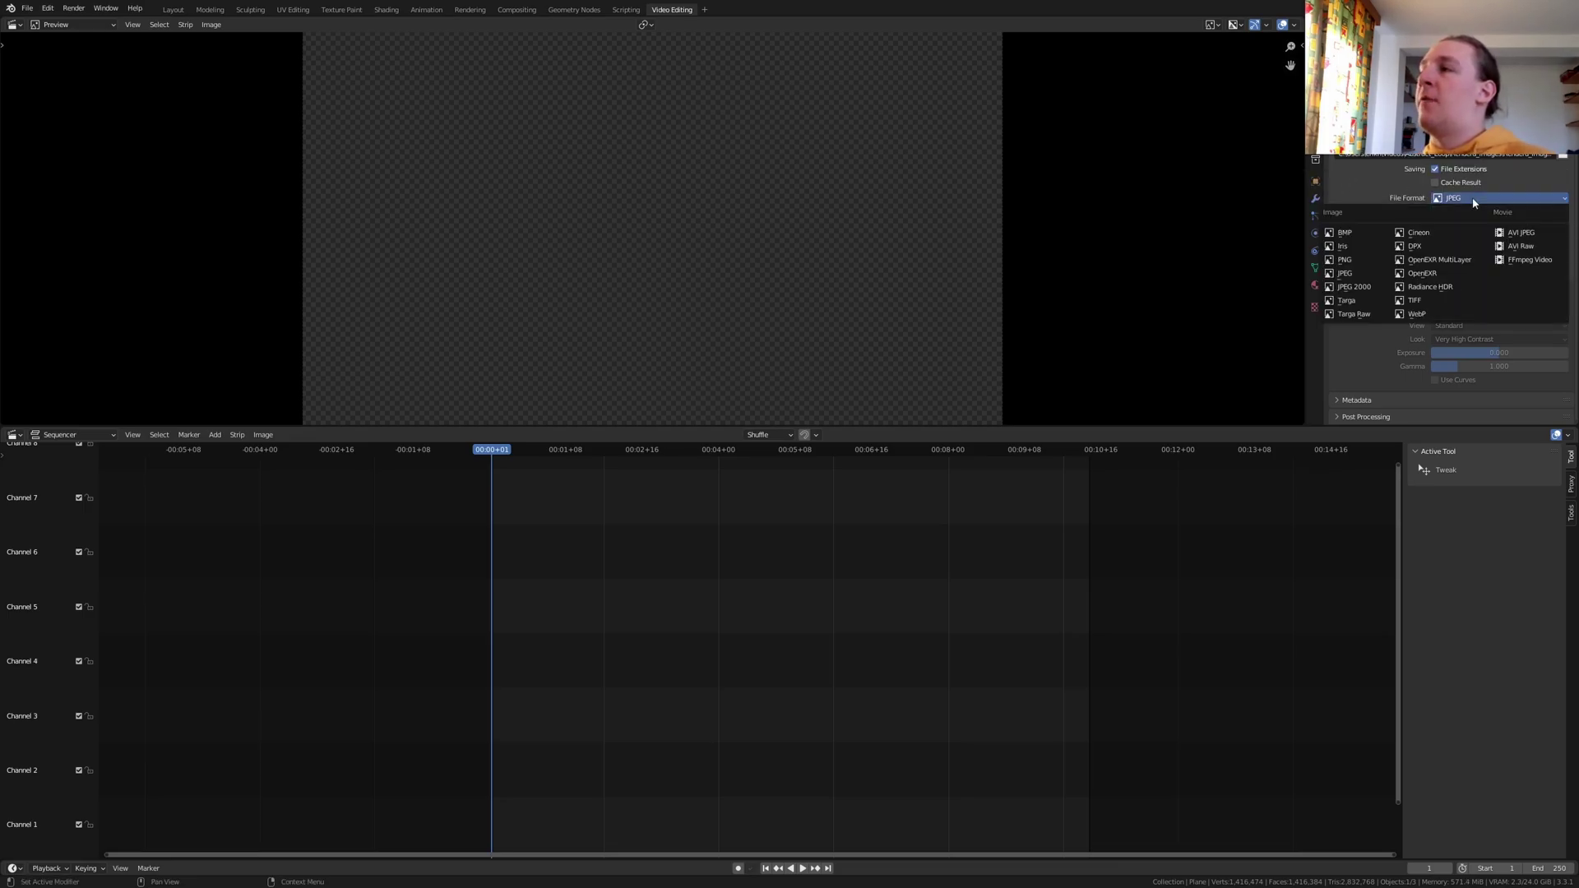
click(1526, 263)
scroll(1464, 285, down, 5)
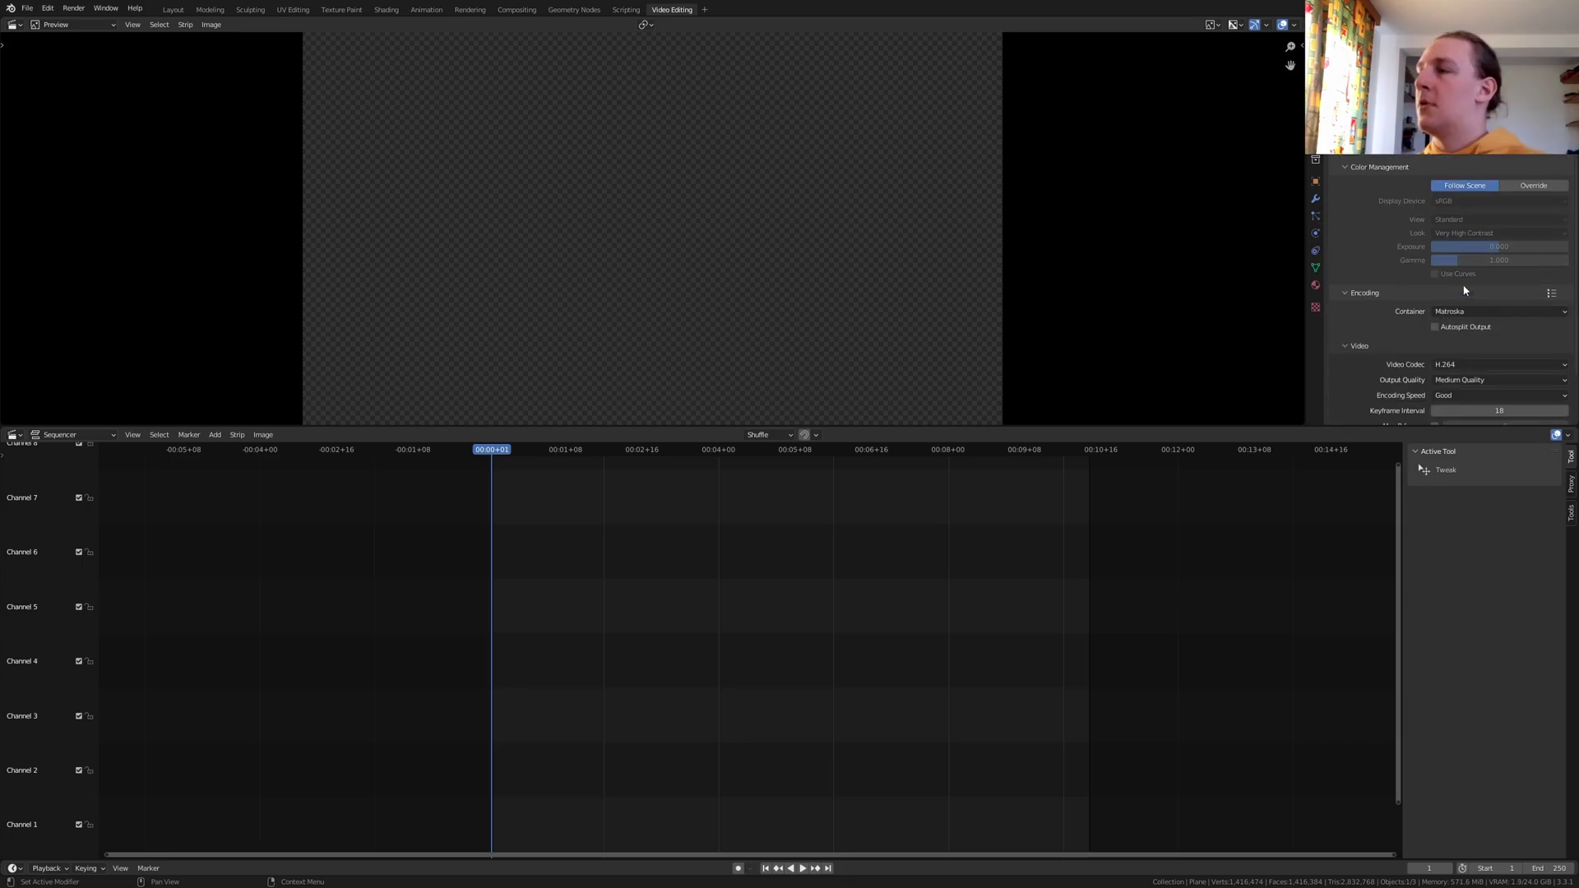
click(1476, 238)
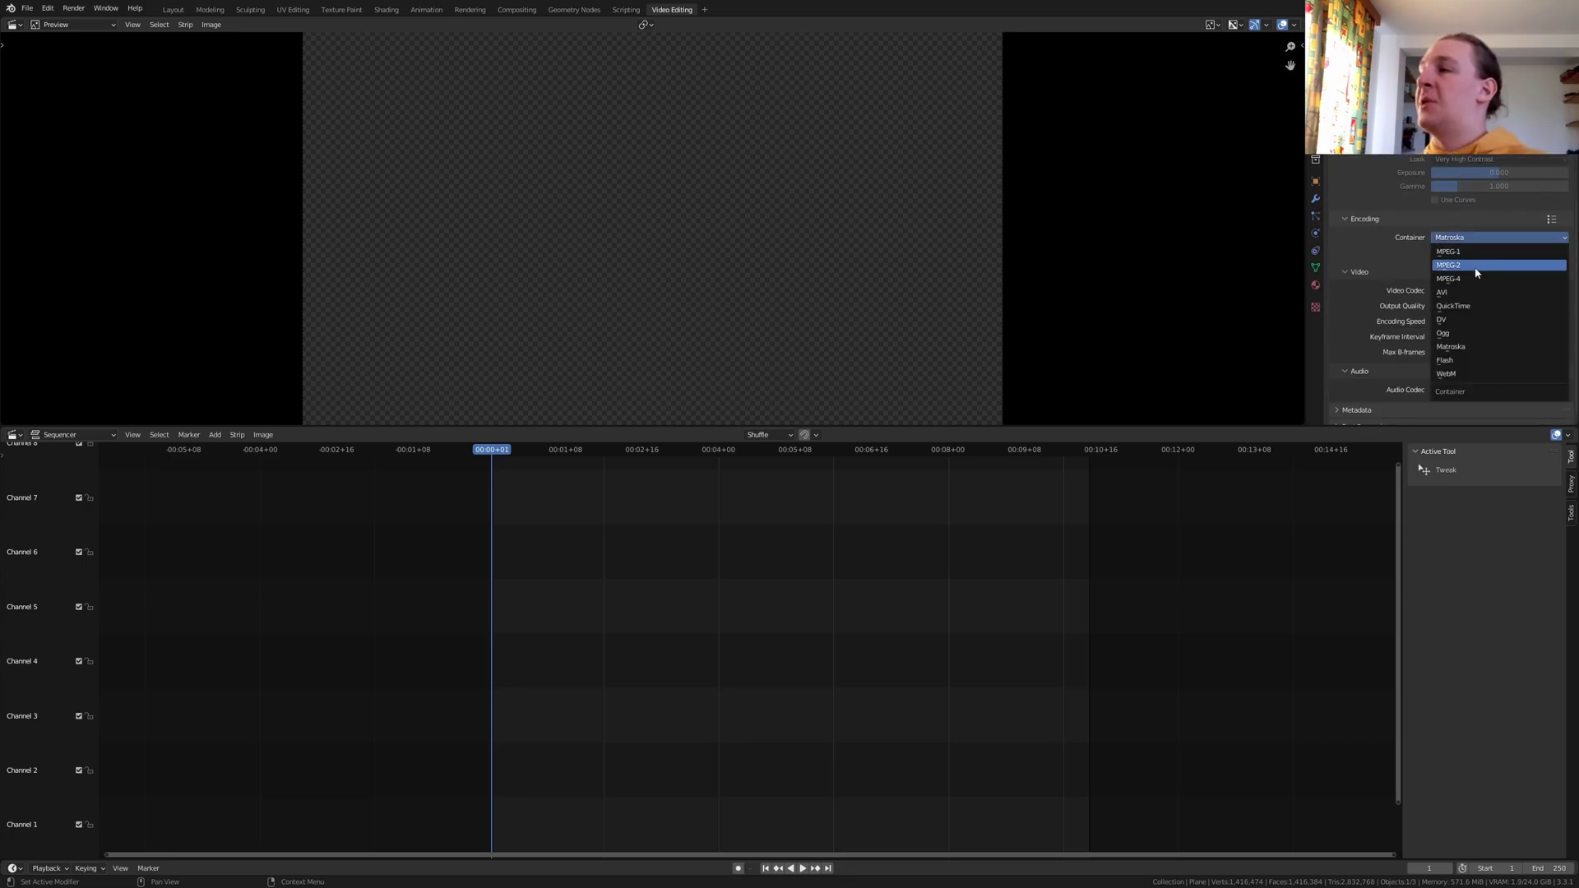
click(1473, 279)
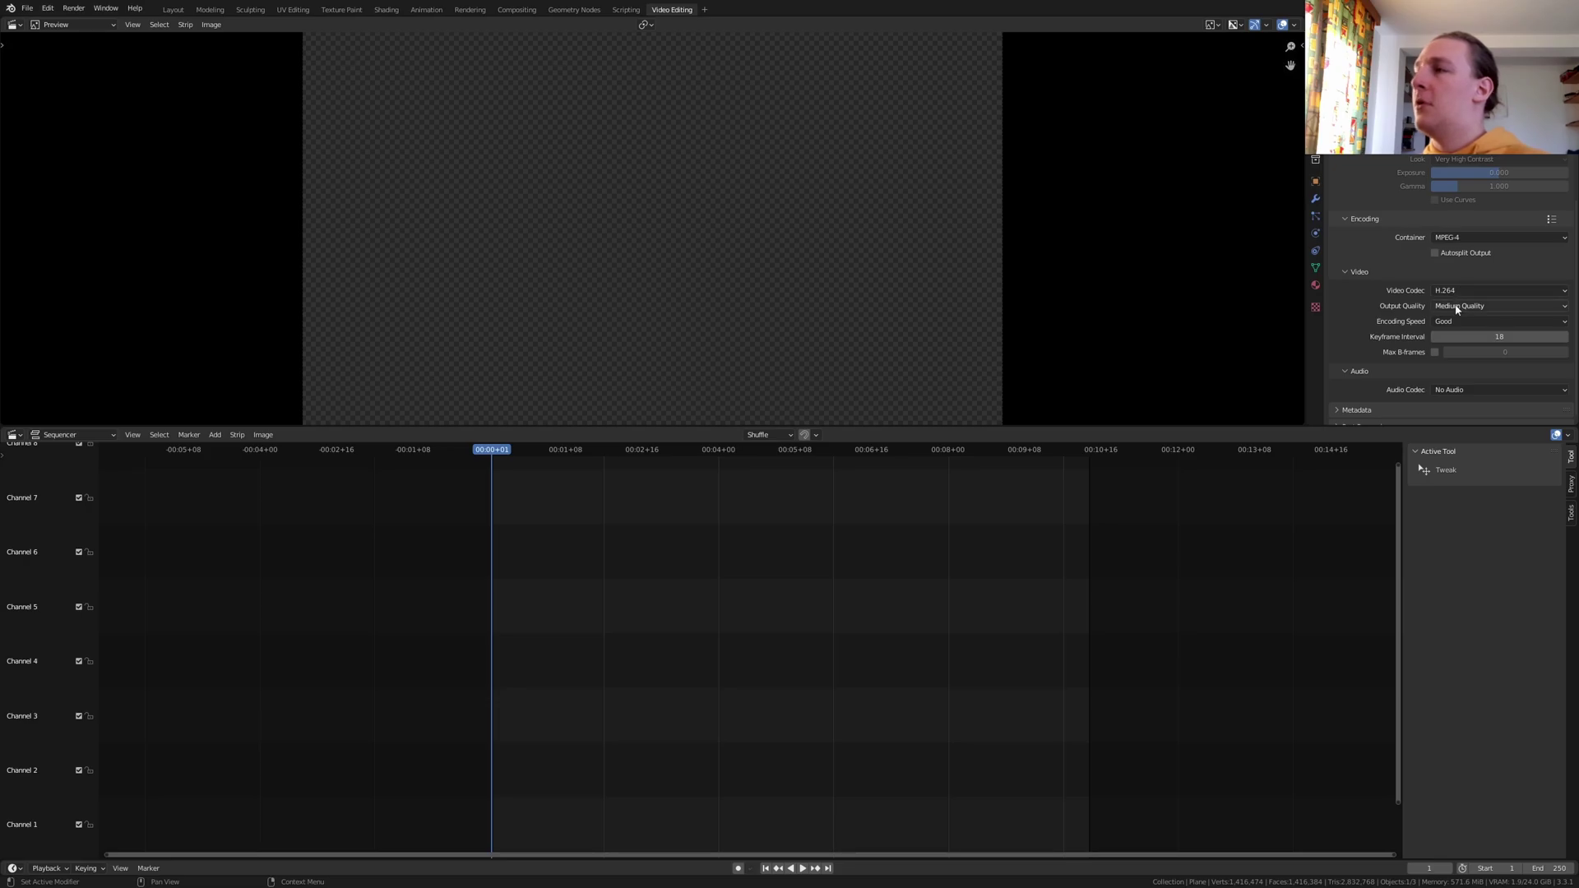
click(1457, 307)
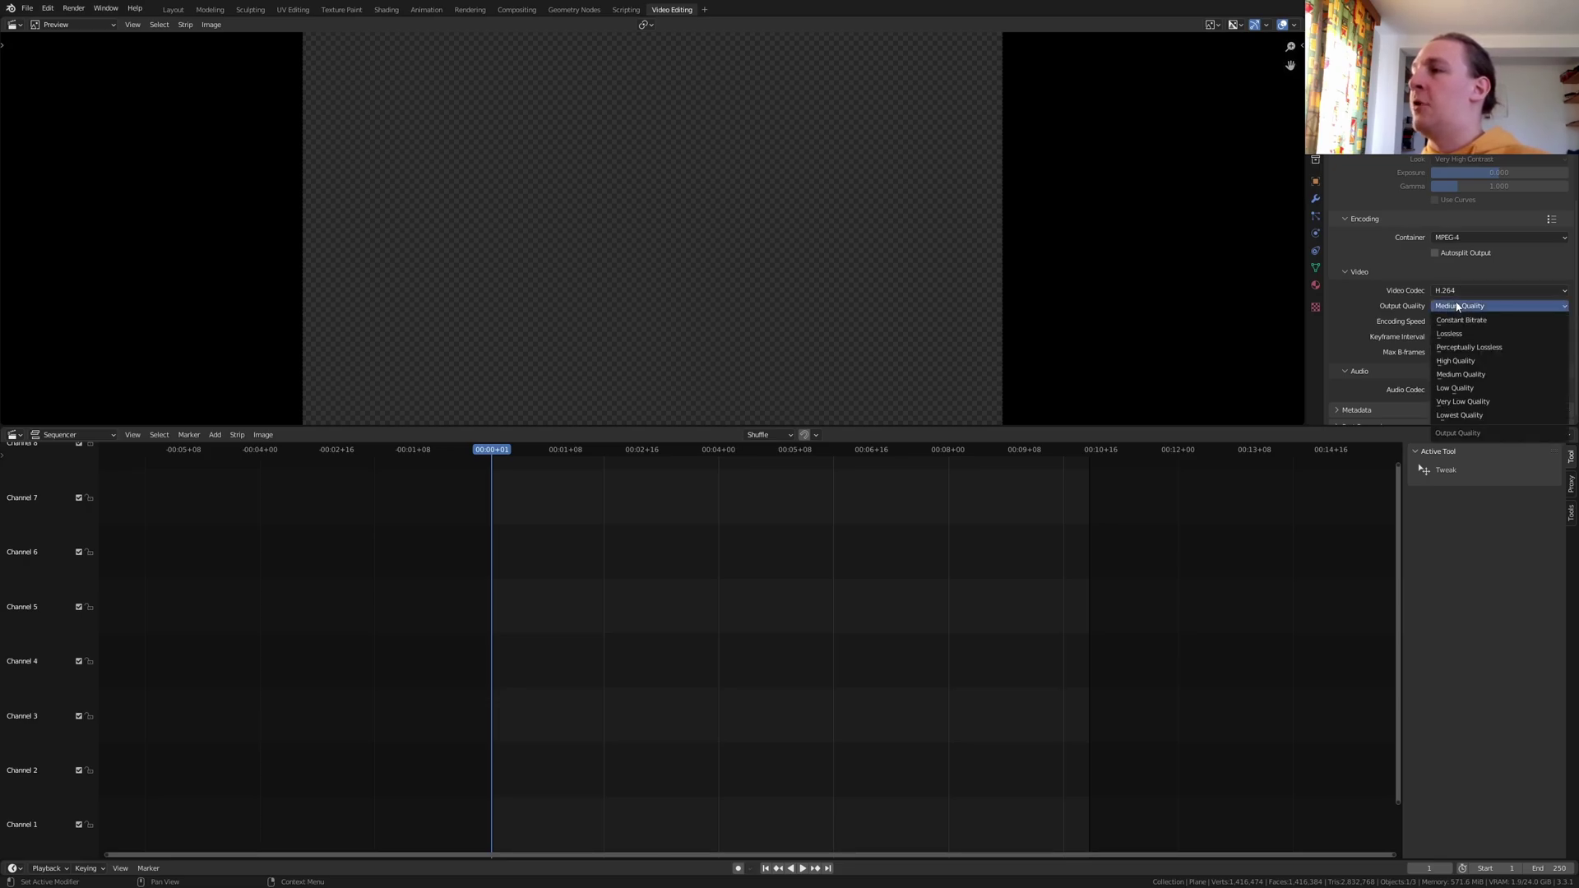
click(1462, 366)
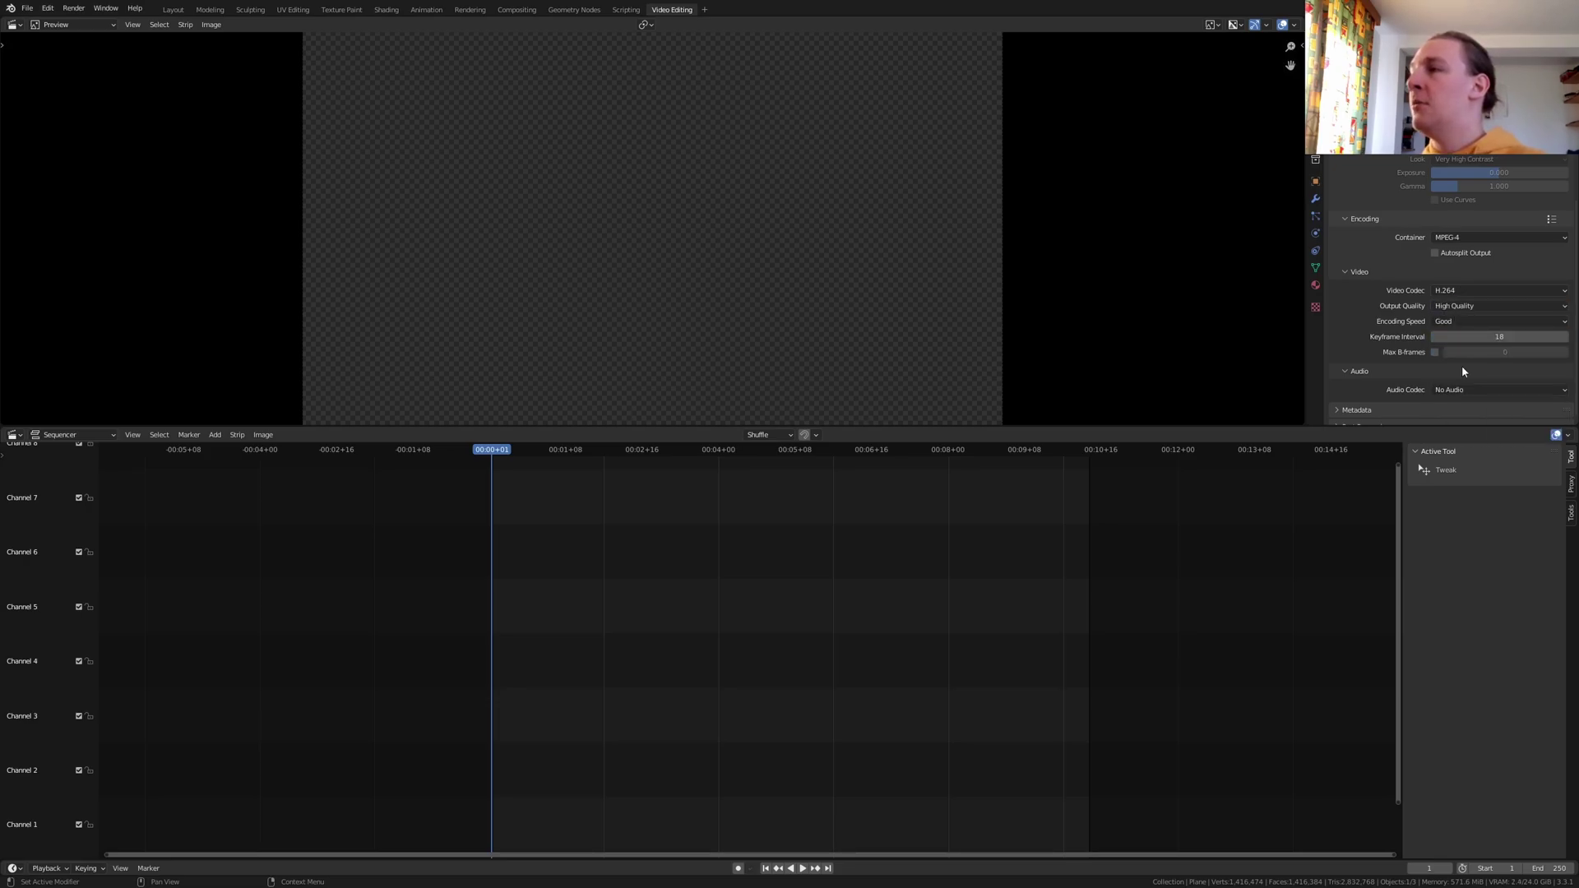
- Add every JPEG frame from Rendered_Images as one image strip, then save the project
key(shift+a)
click(650, 655)
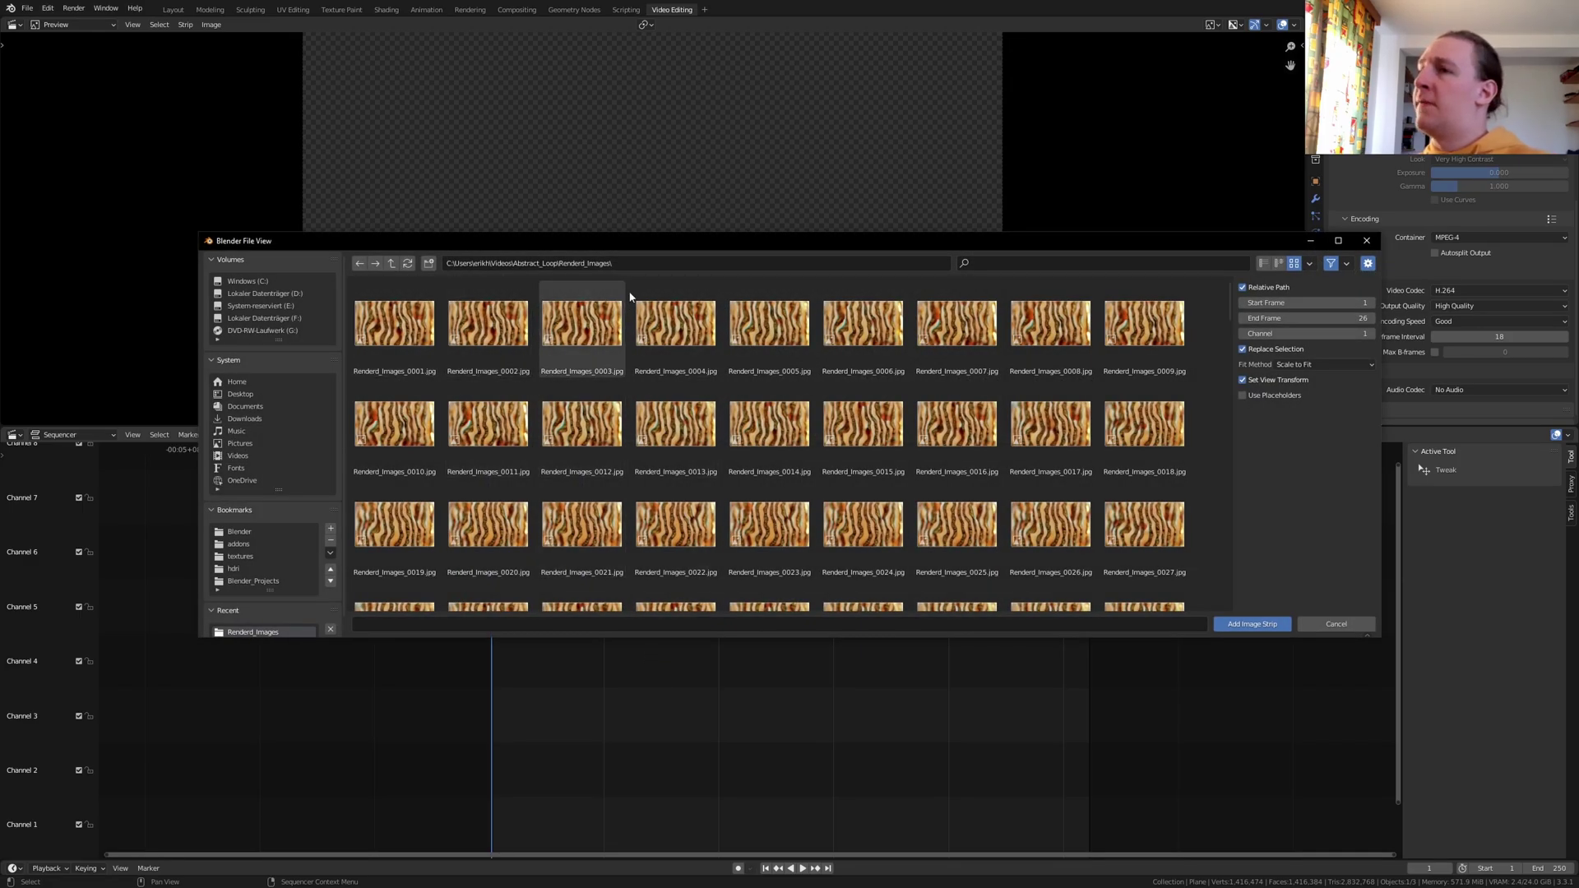
click(654, 263)
key(End)
text(Renderd_Images_)
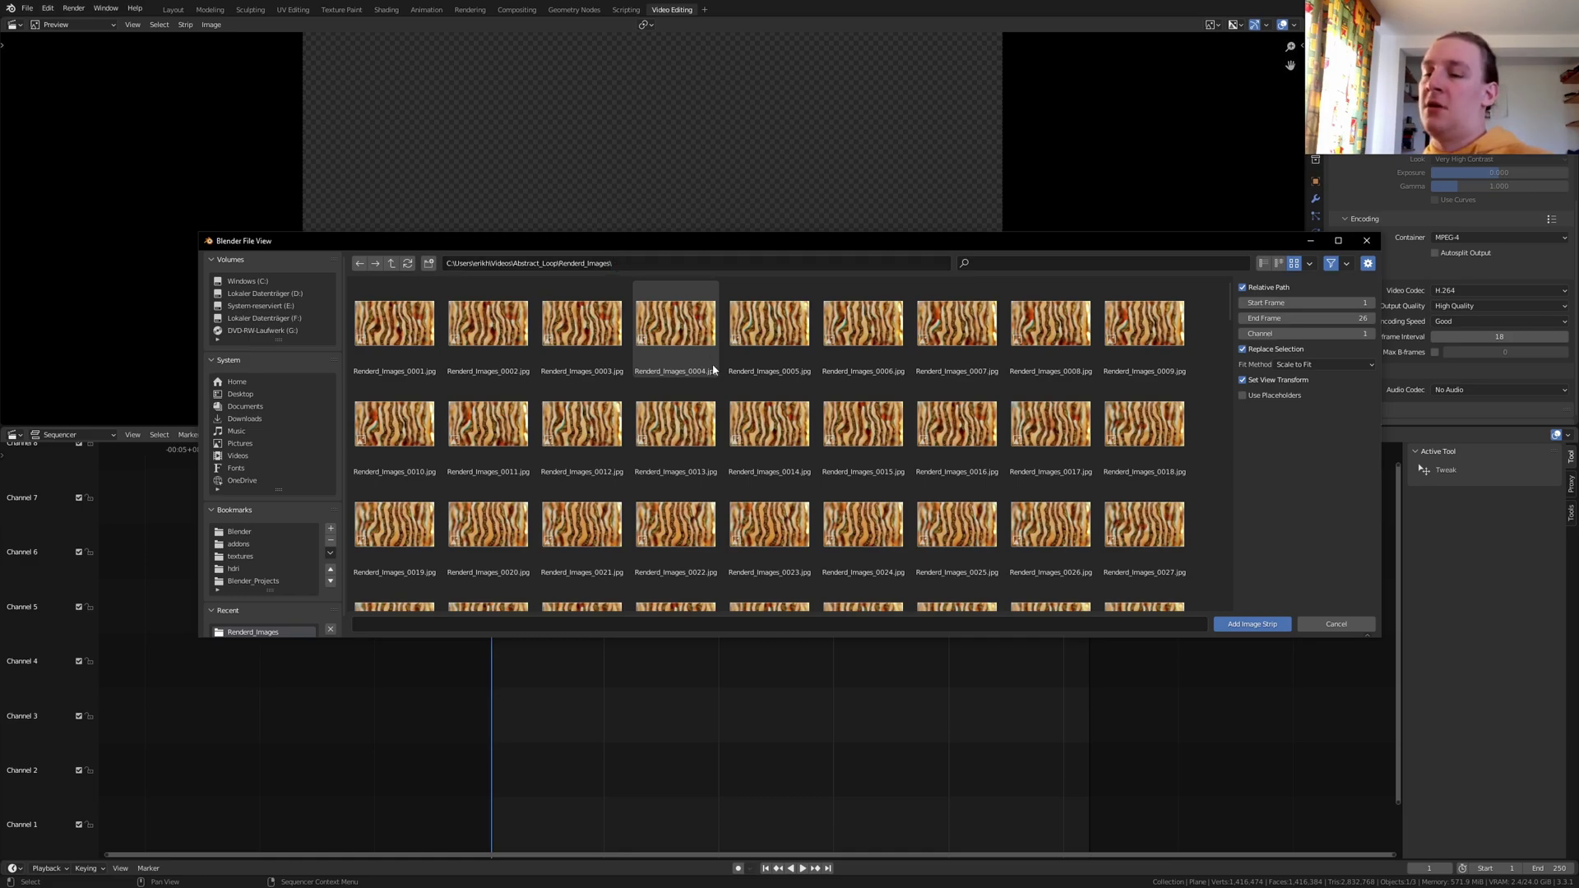
key(a)
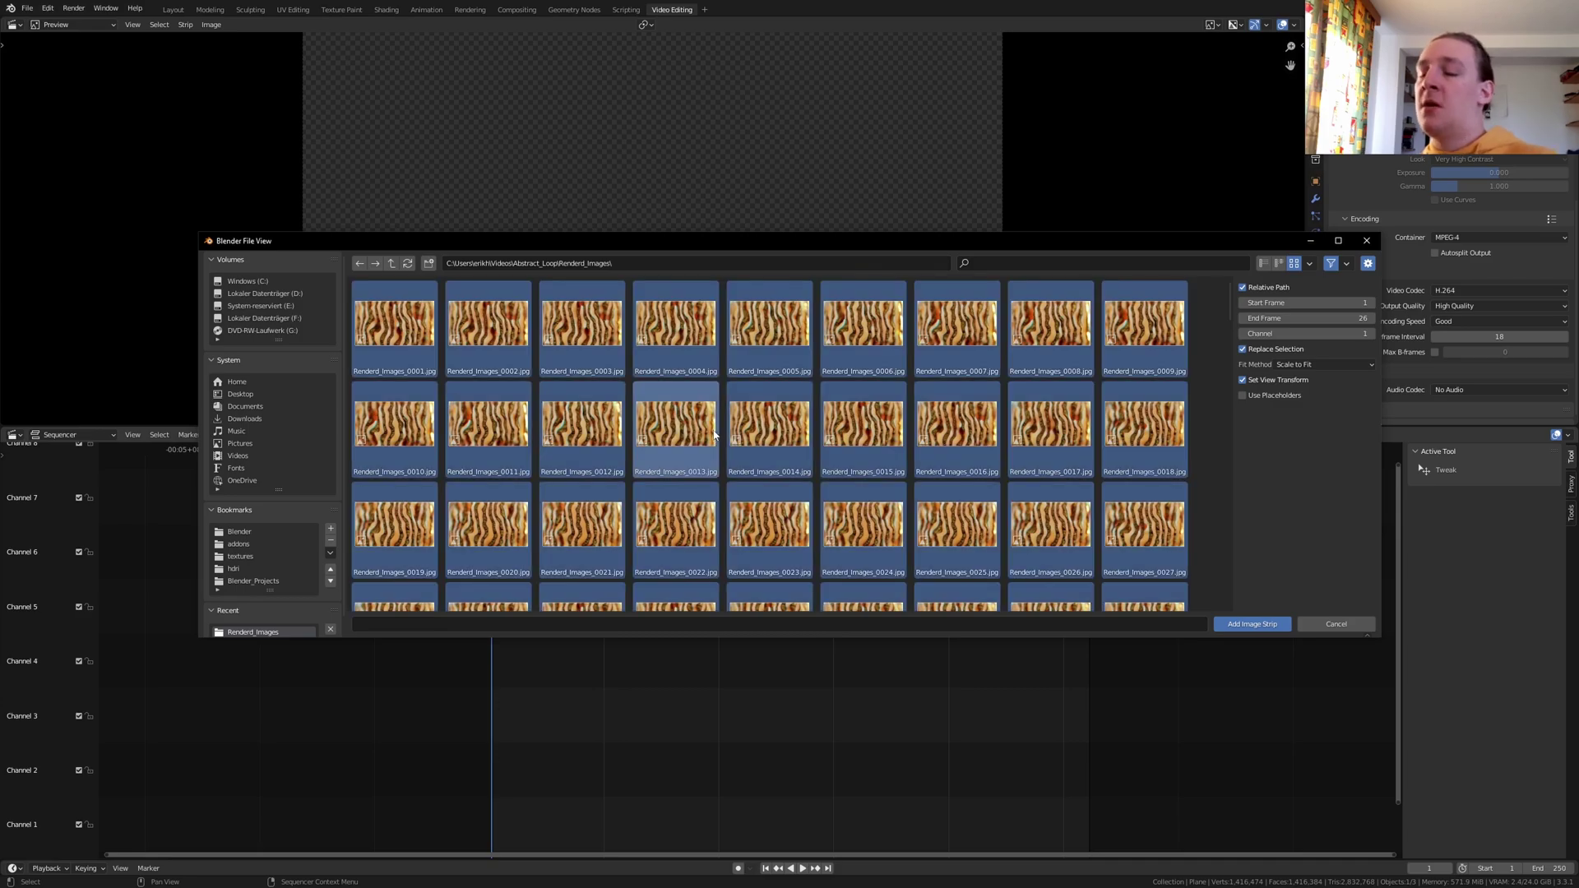
key(Return)
key(ctrl+s)
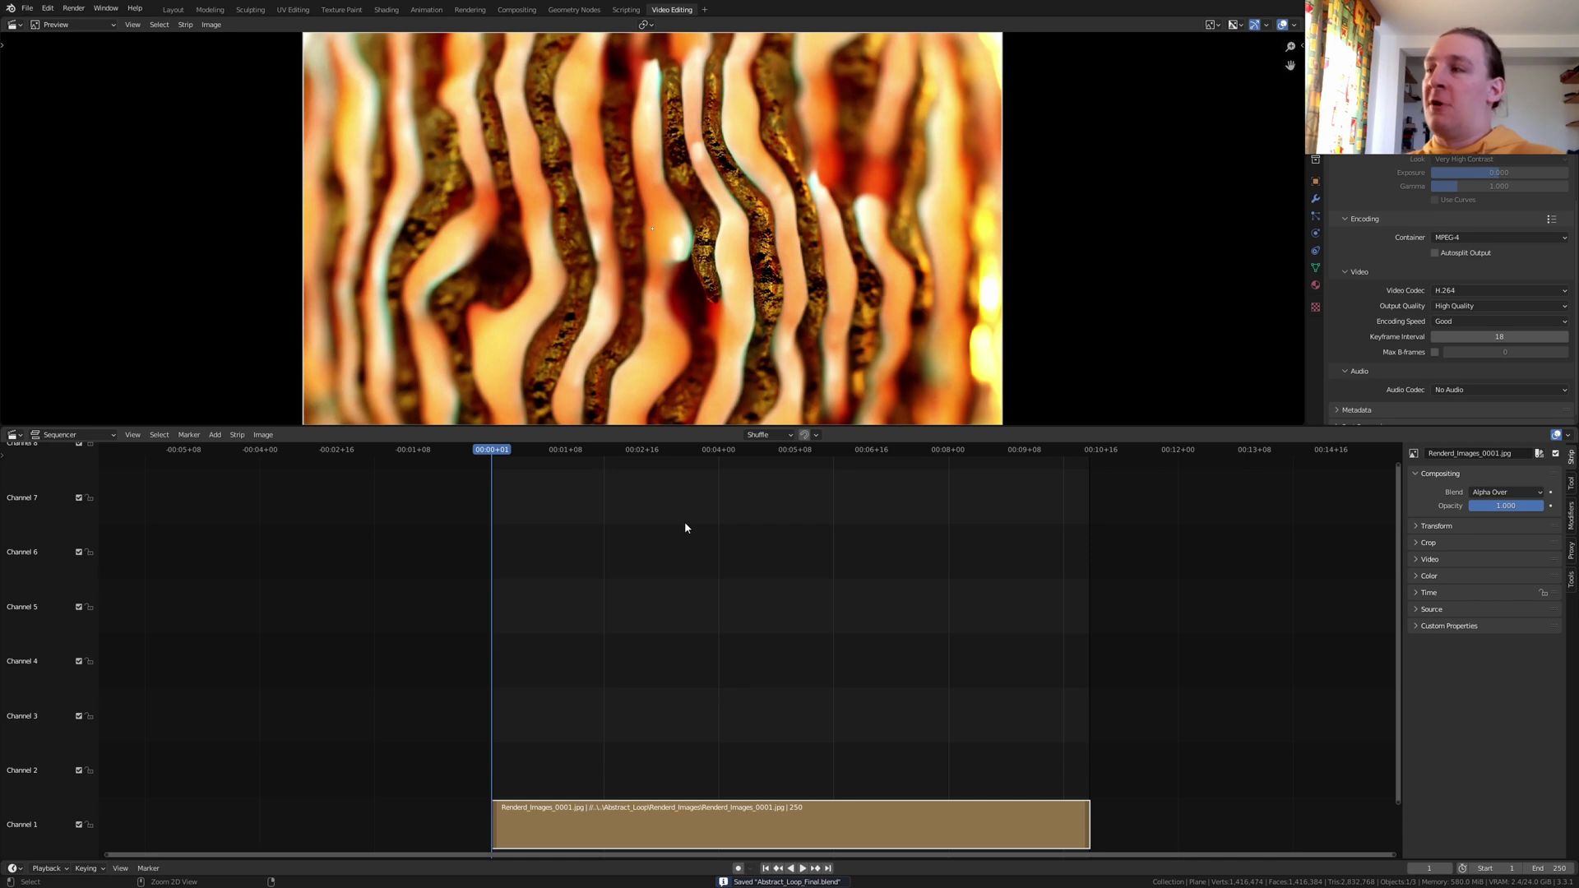
- Render the sequencer's image strip to the MPEG-4 video with Ctrl+F12
key(ctrl+F12)
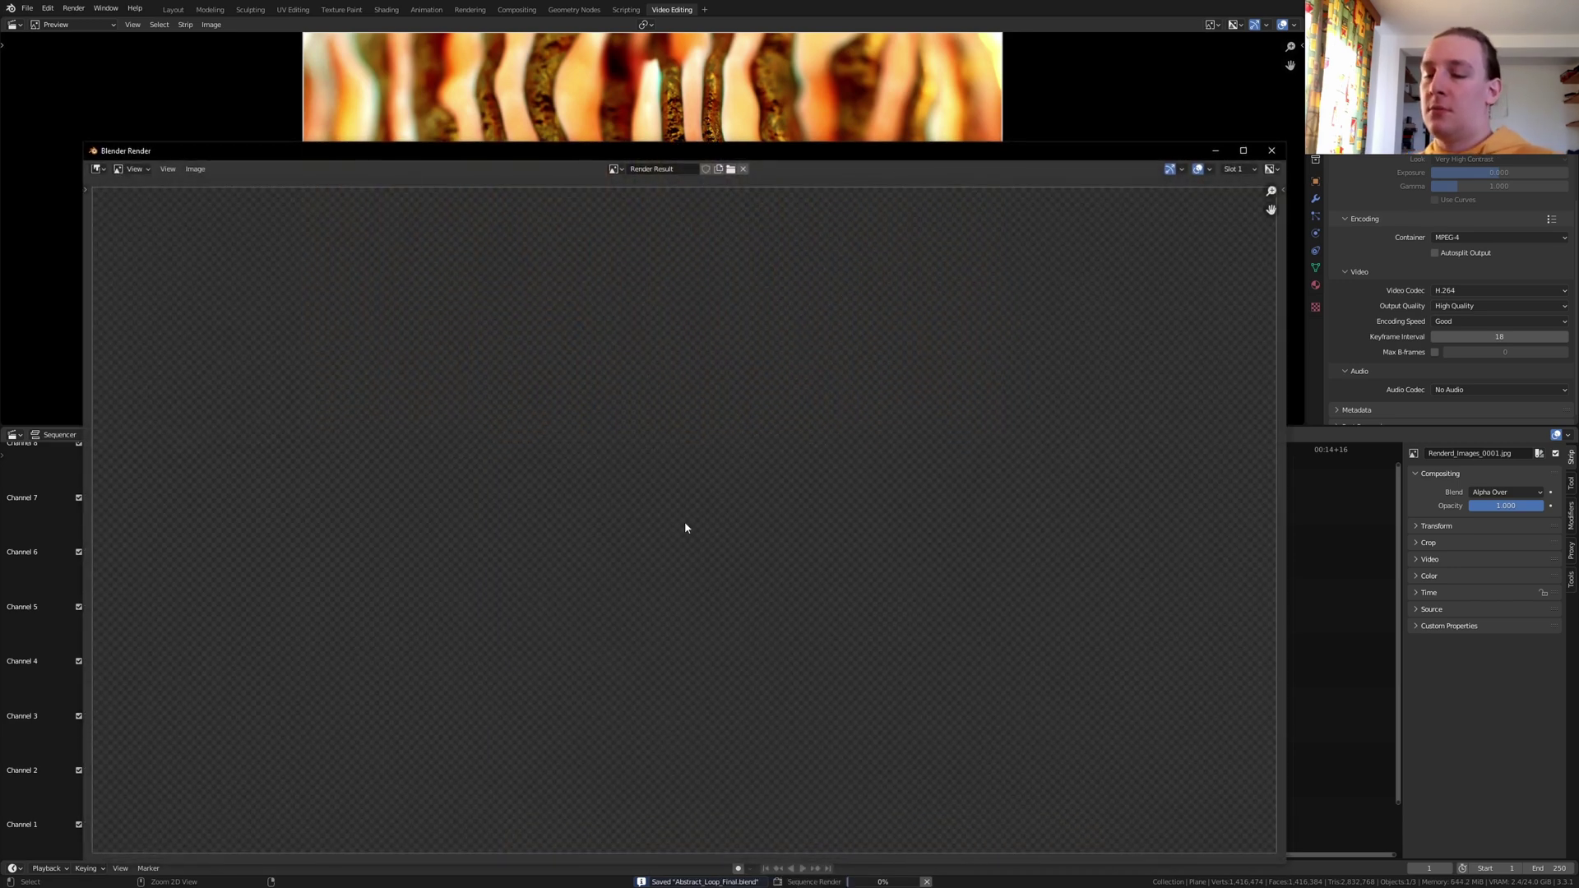